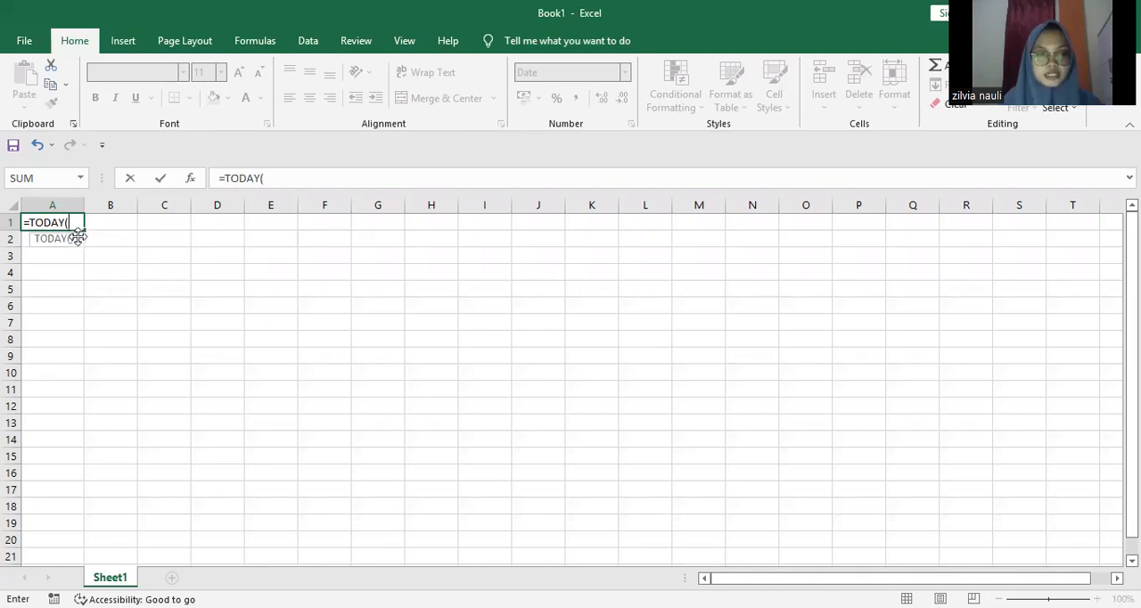
Step: Complete the =TODAY() formula in cell A1 and reselect the cell to show its formula
type(")")
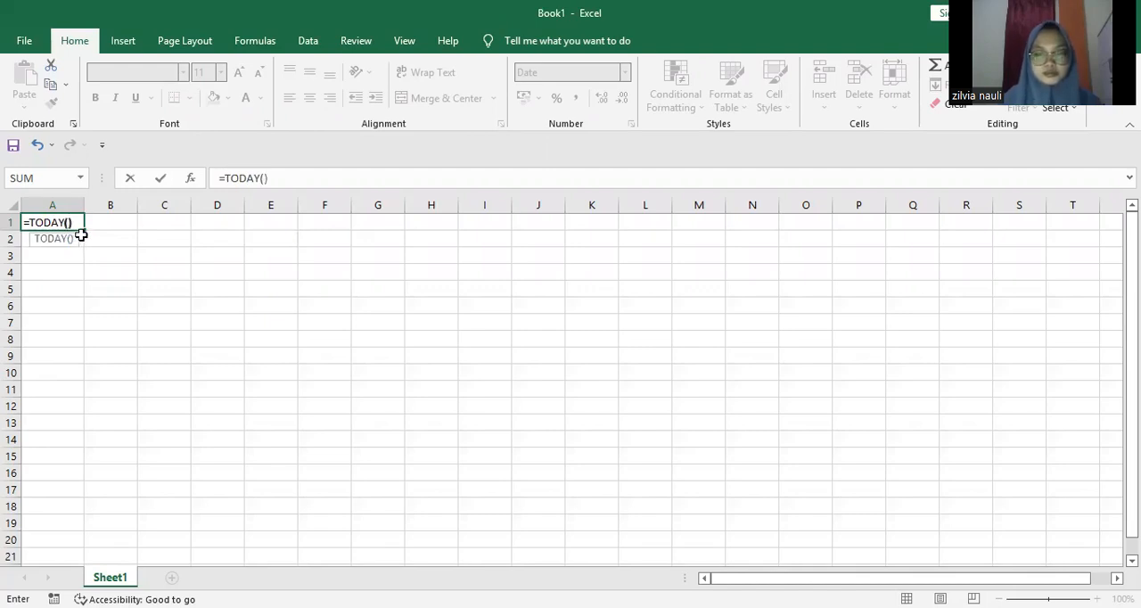
key("Return")
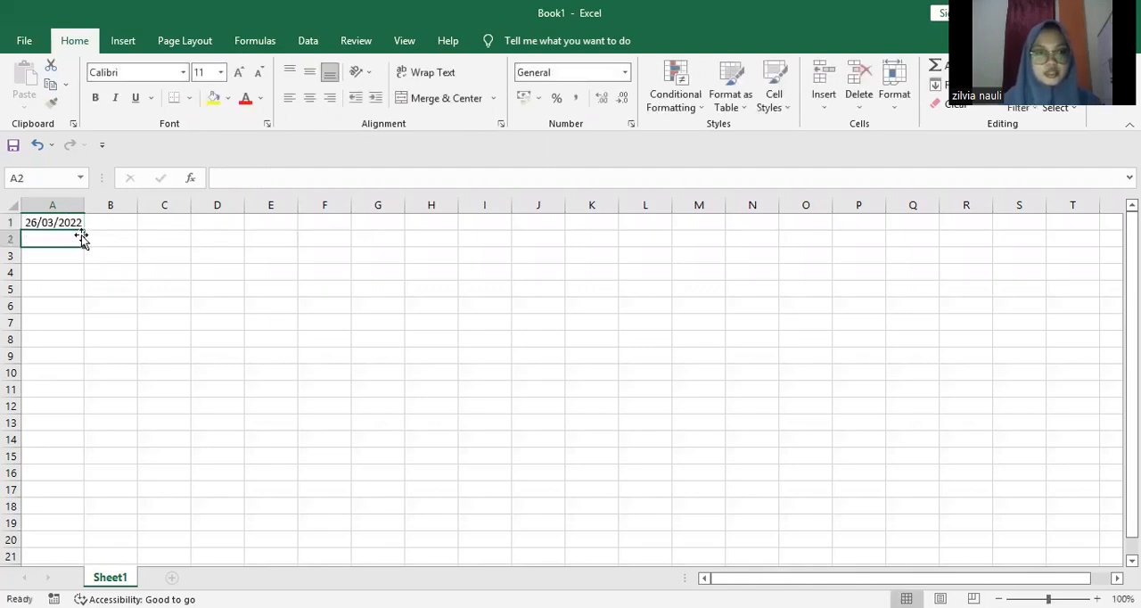
left_click(75, 223)
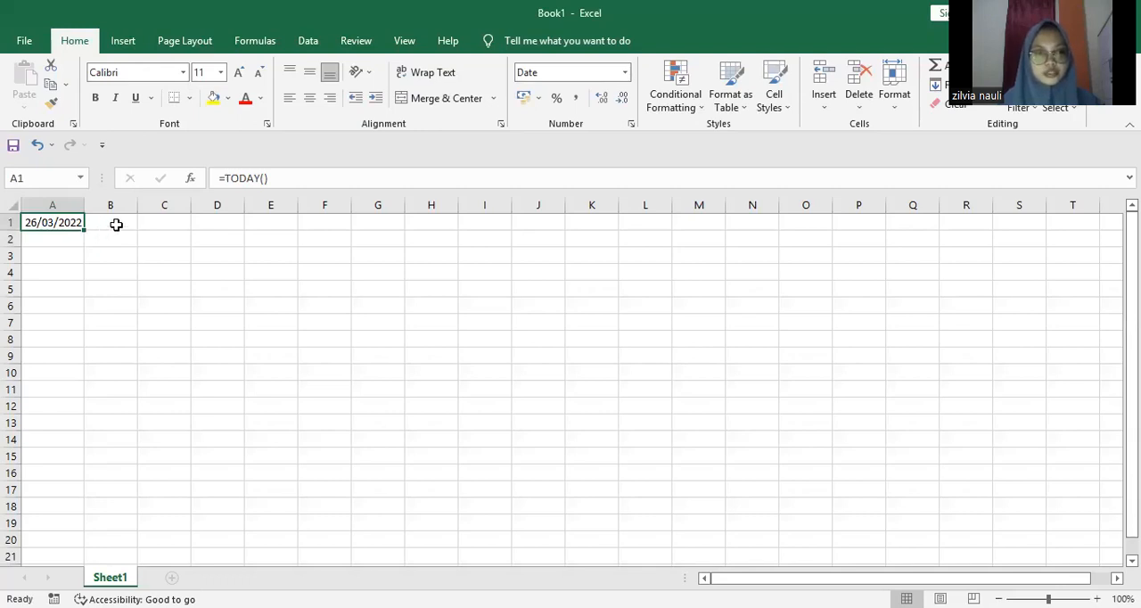
Step: Enter the label "datevalue" in cell B1
left_click(114, 223)
type("date")
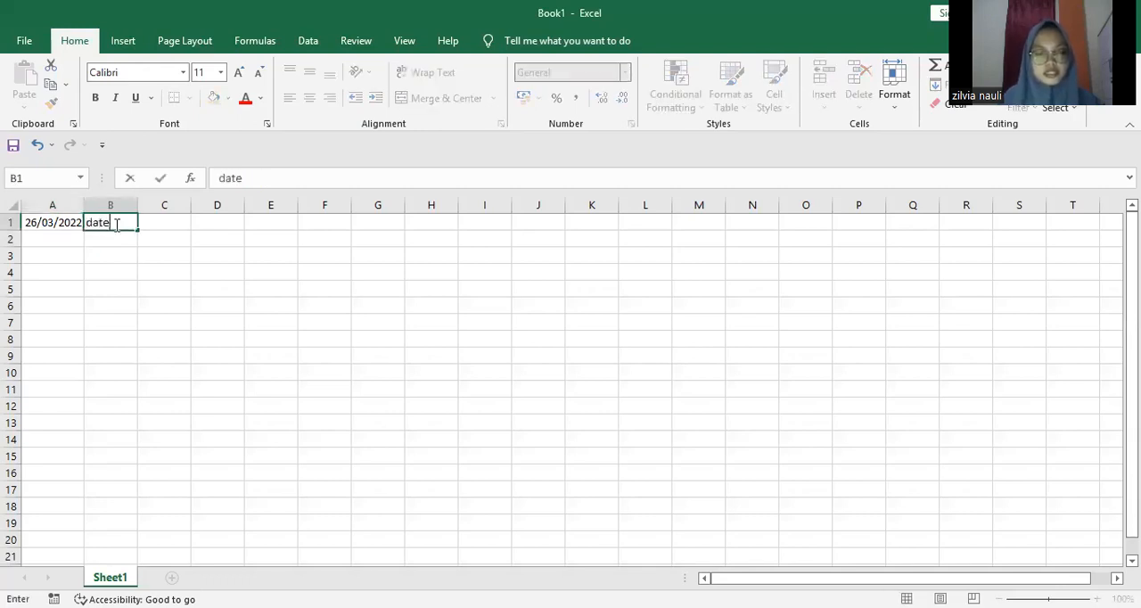
type("value")
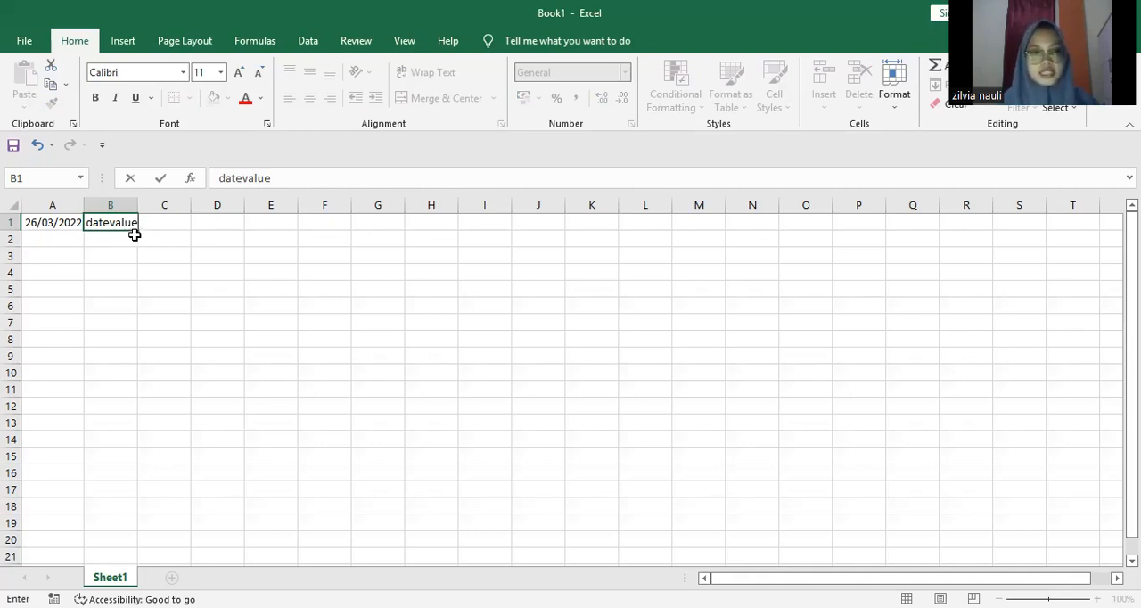
Step: Enter the formula =DATEVALUE("26/3/2022") in cell B2 and reselect the cell to show its formula
left_click(129, 239)
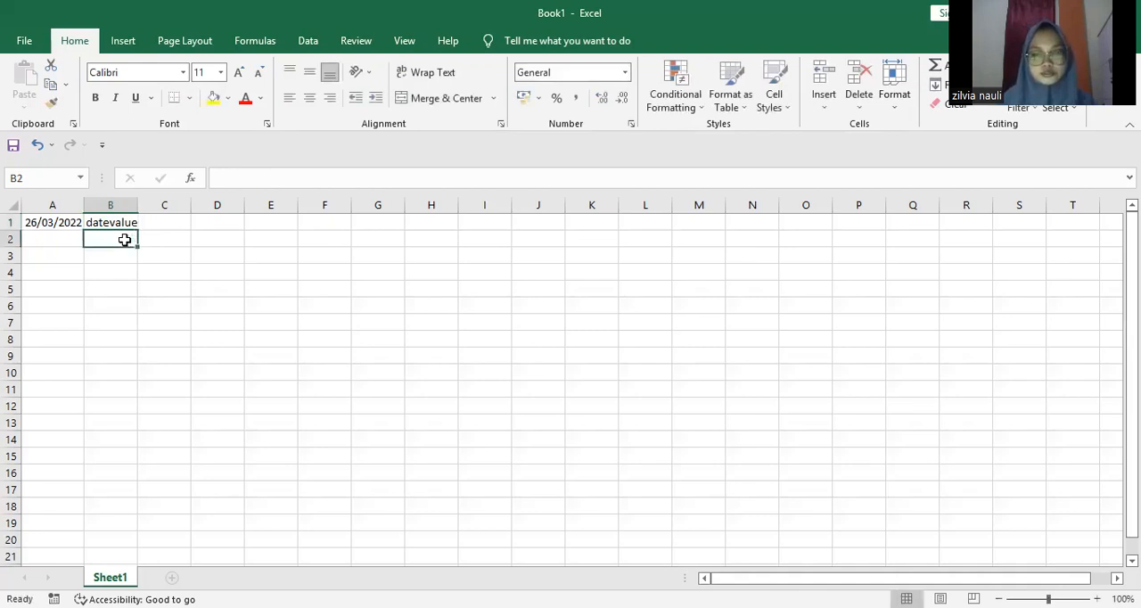
type("=d")
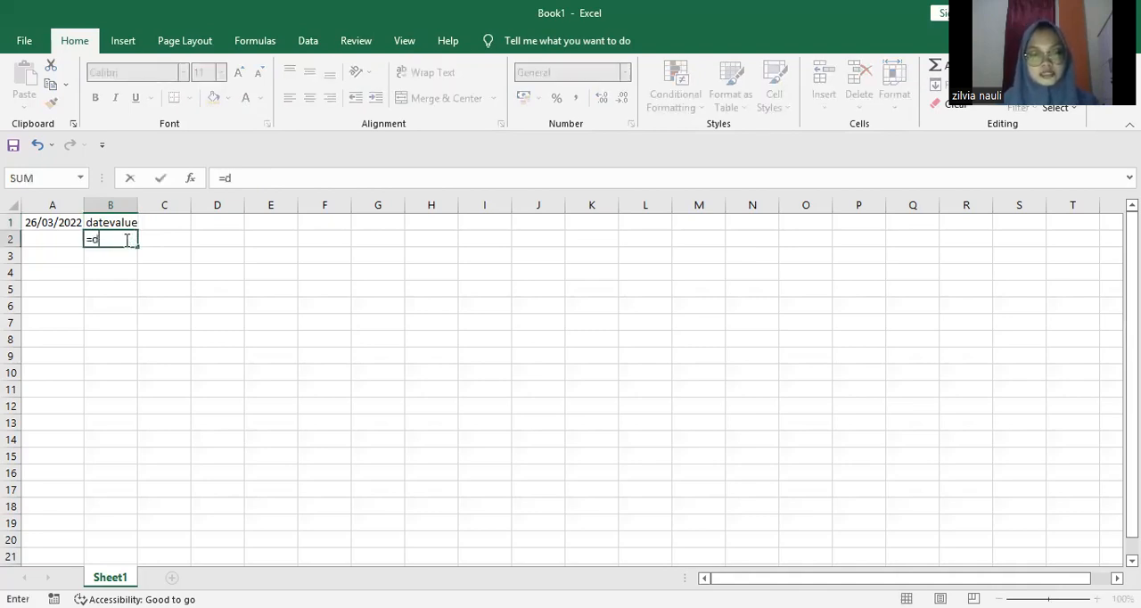
type("ate")
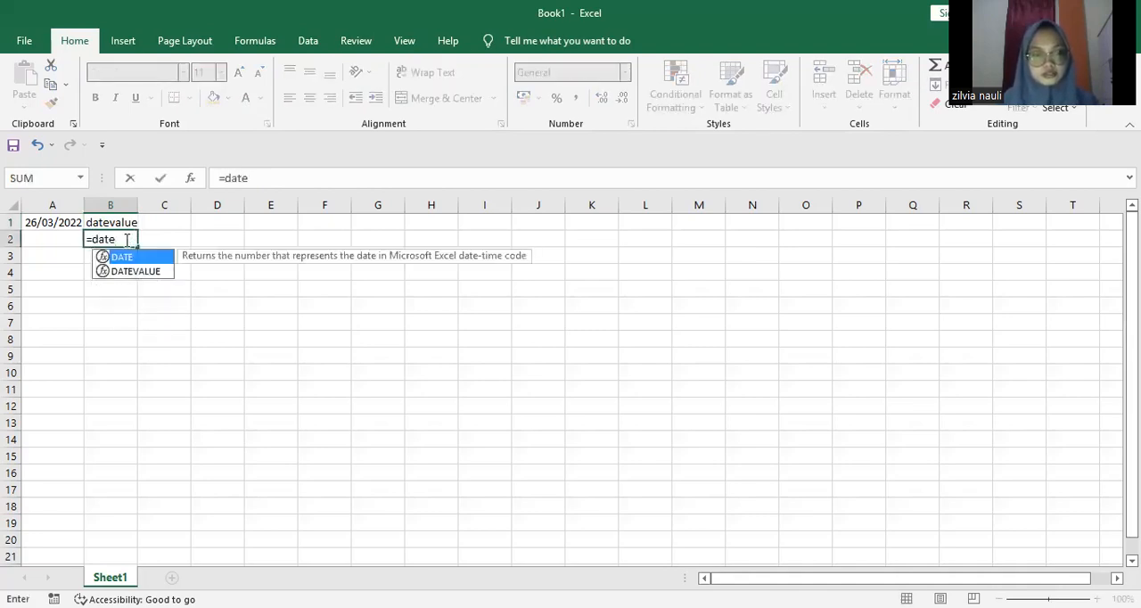
type("valu")
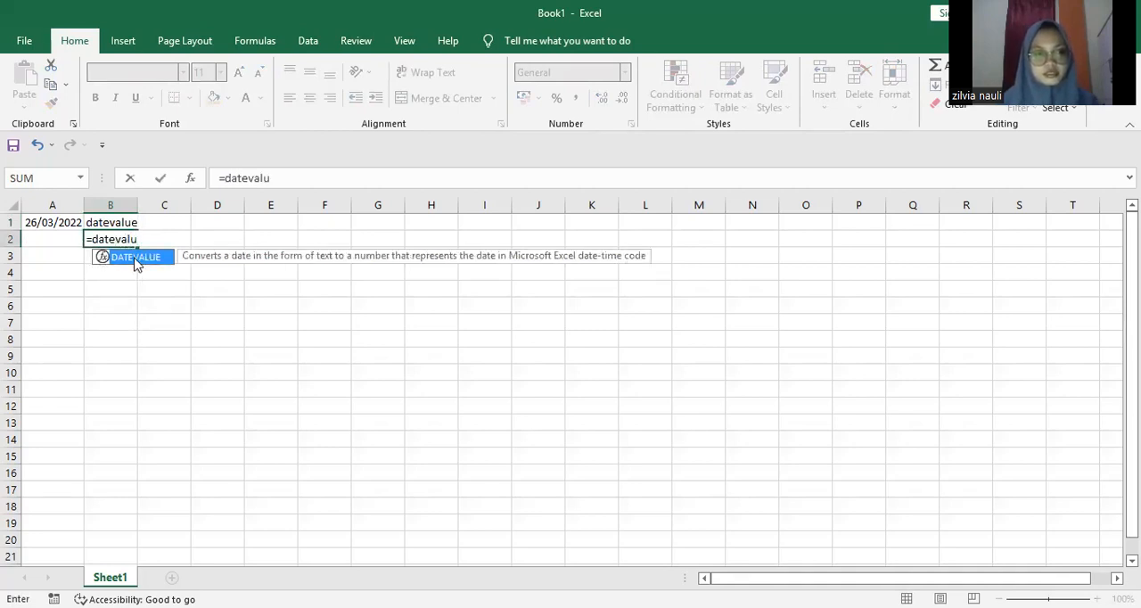
double_click(136, 257)
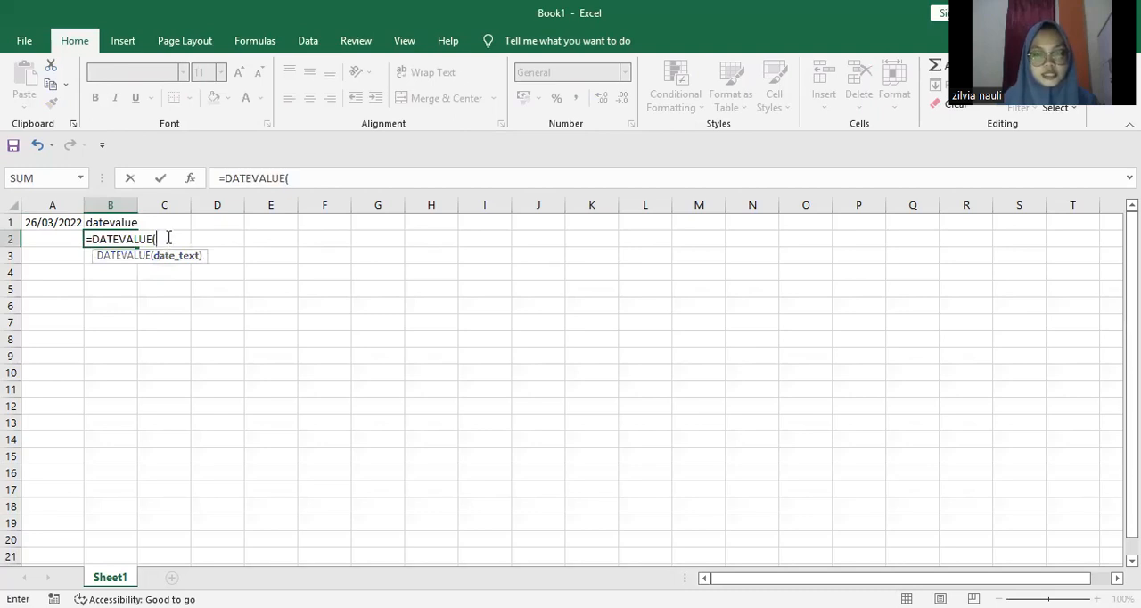
type("\"")
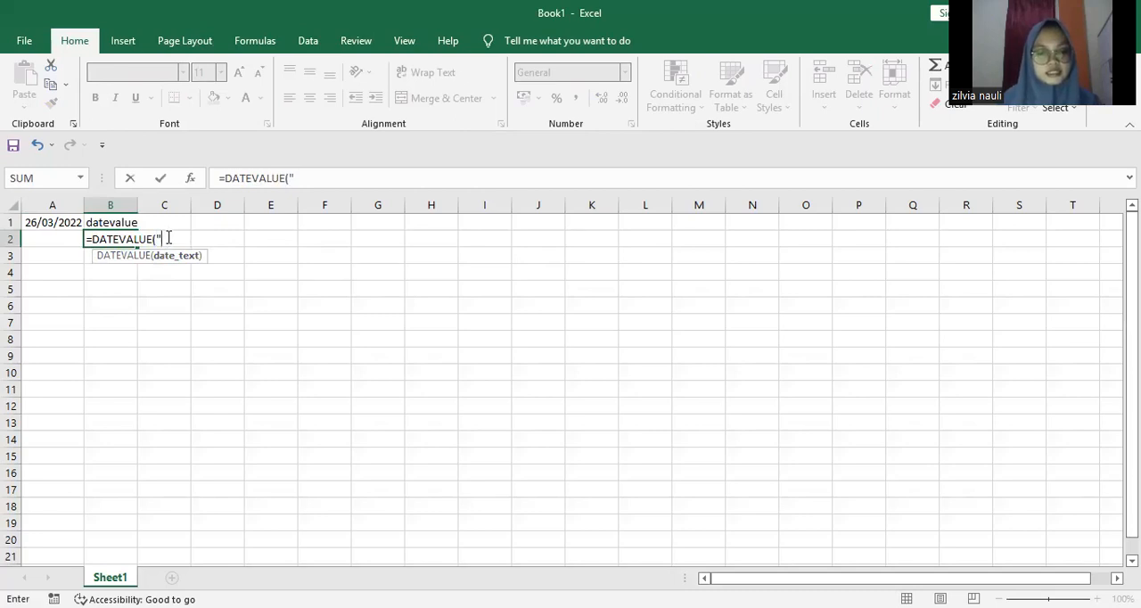
type("2")
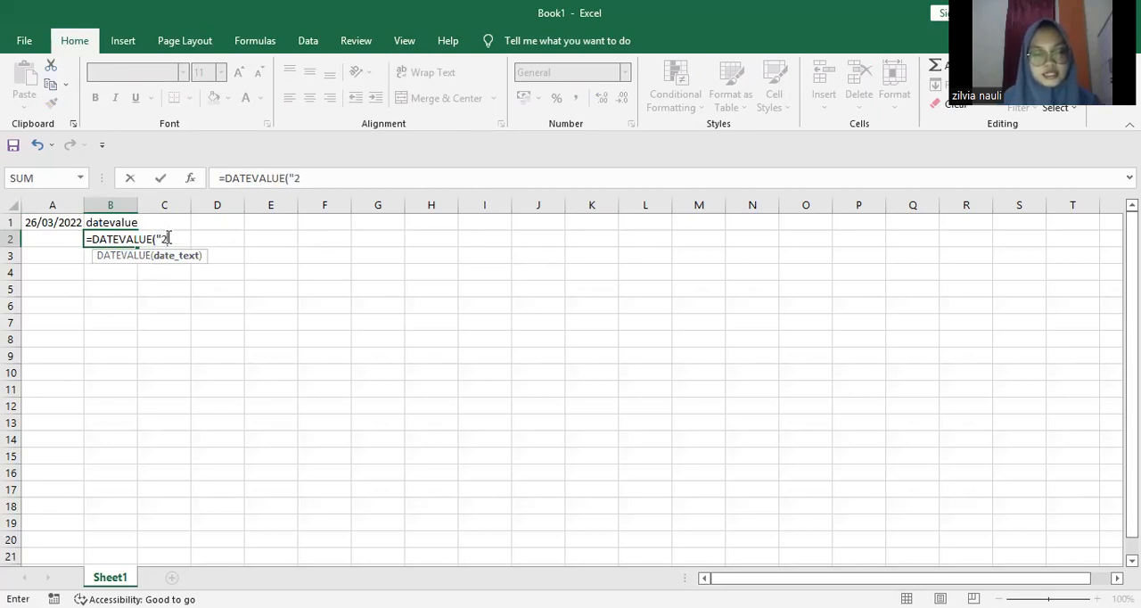
type("6/")
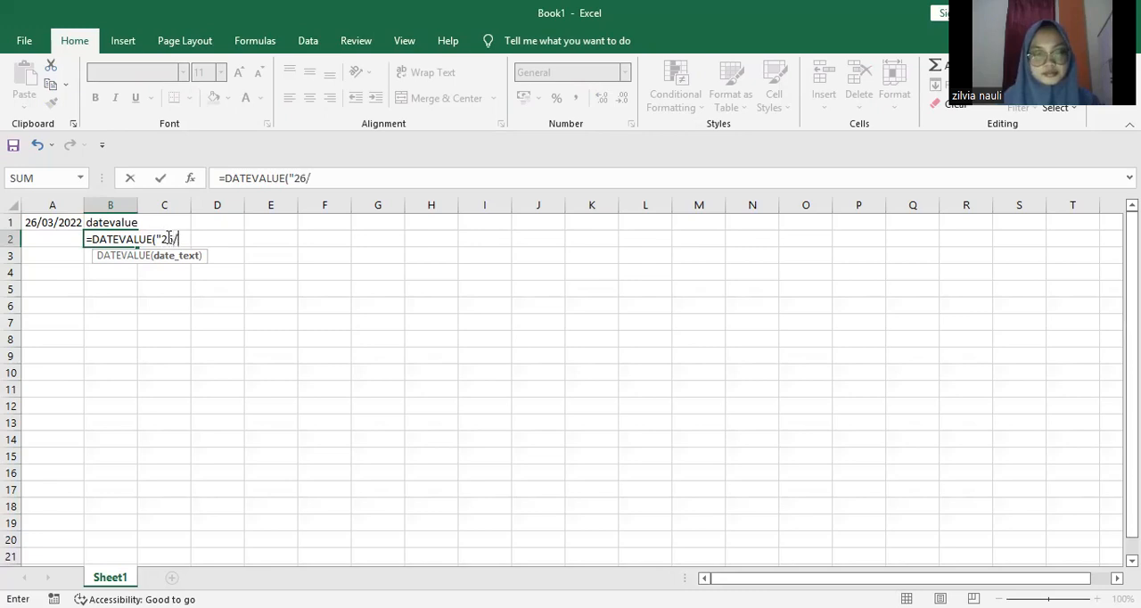
type("3")
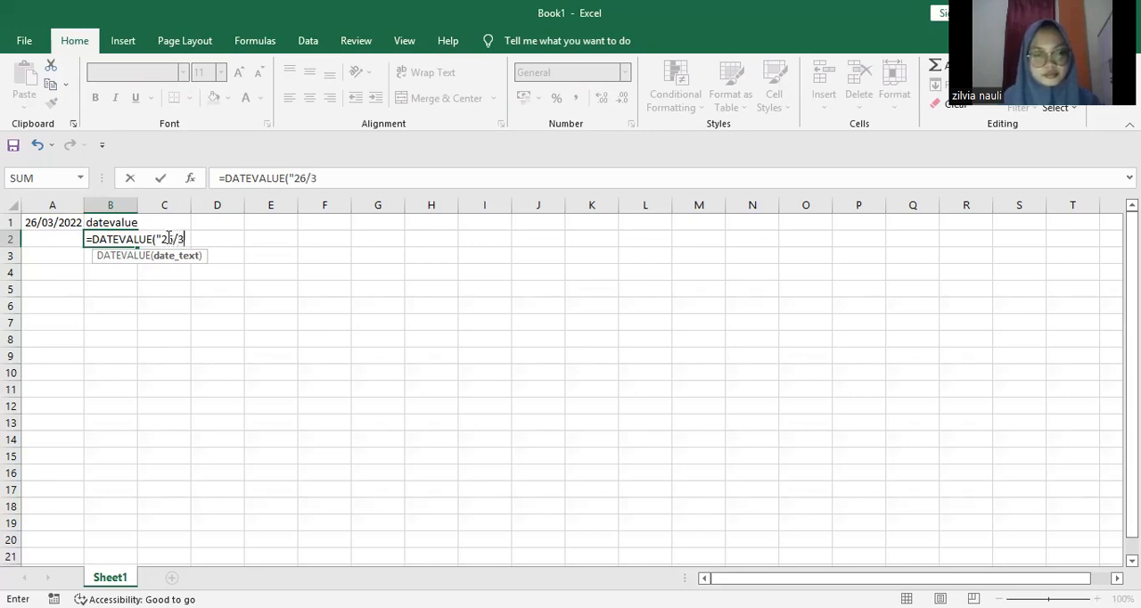
type("/")
type("202")
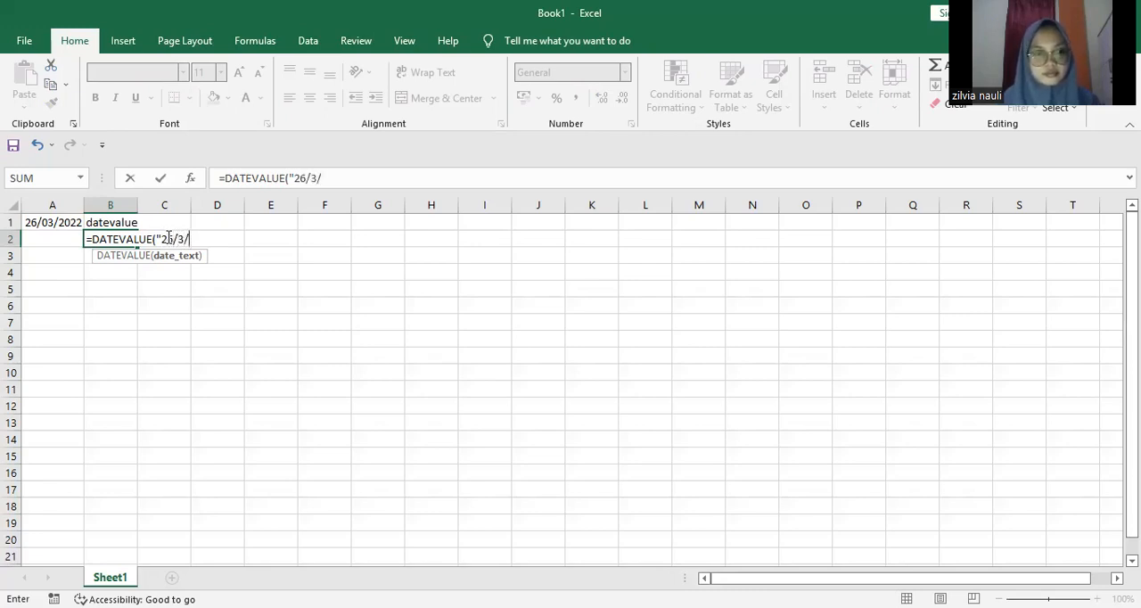
type("2")
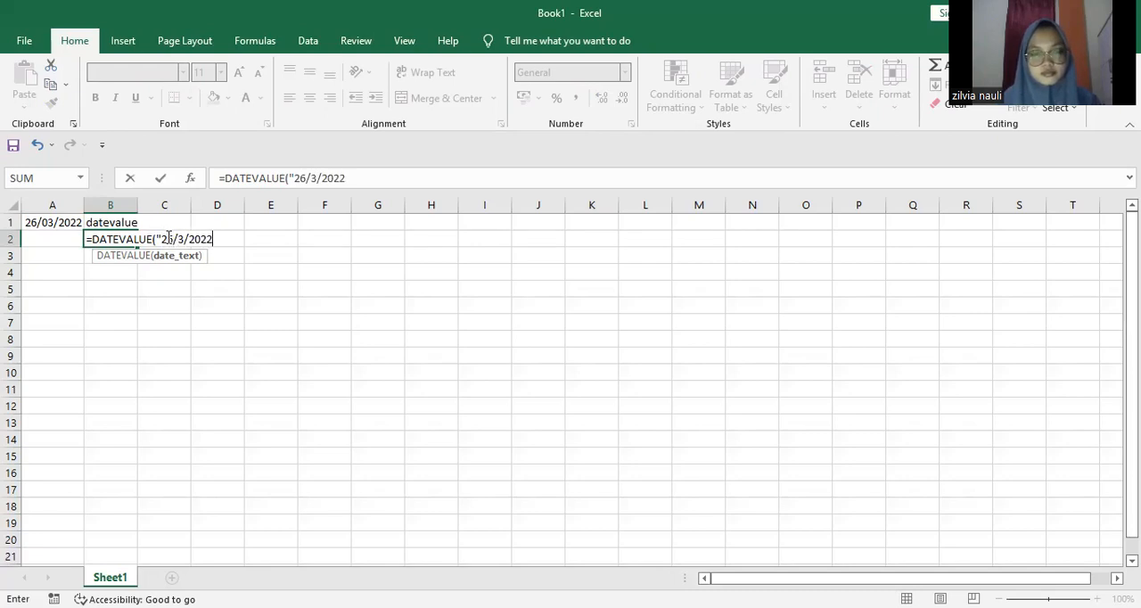
type("\")")
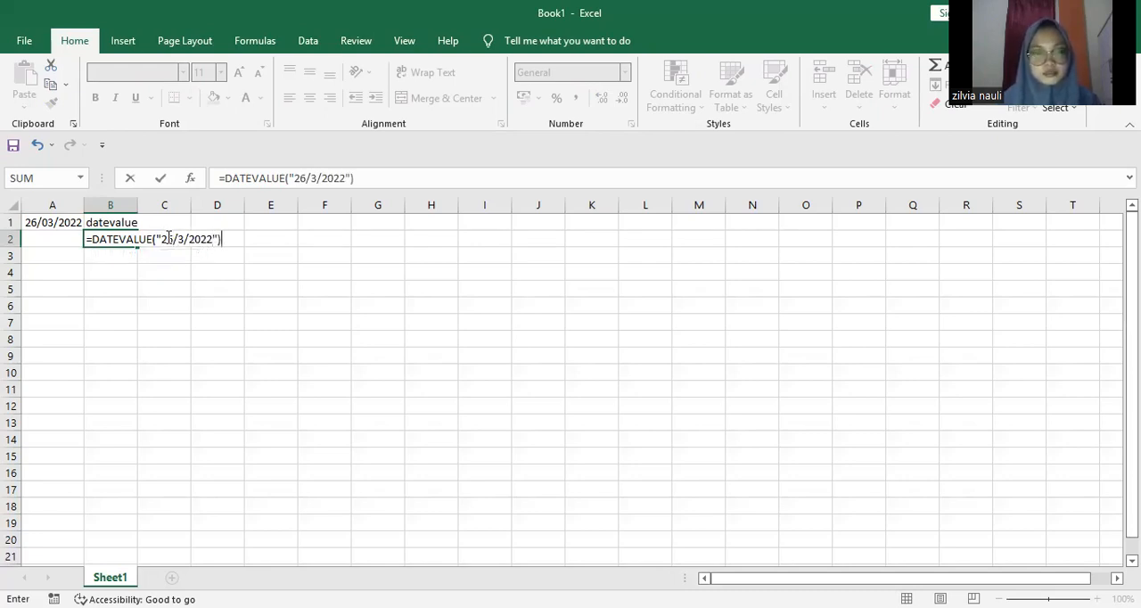
key("Return")
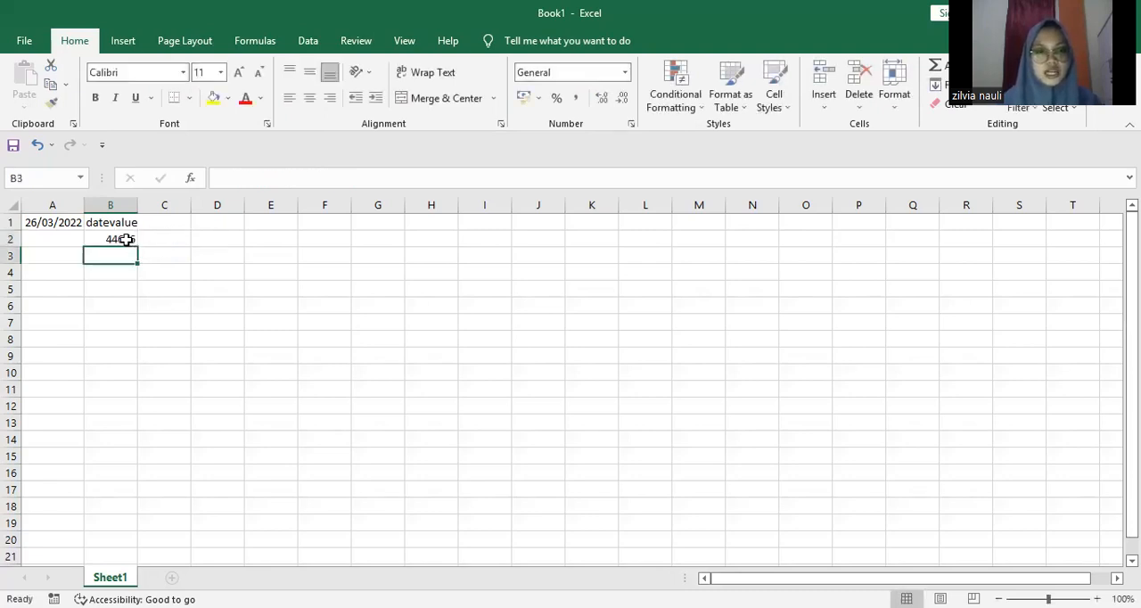
left_click(126, 239)
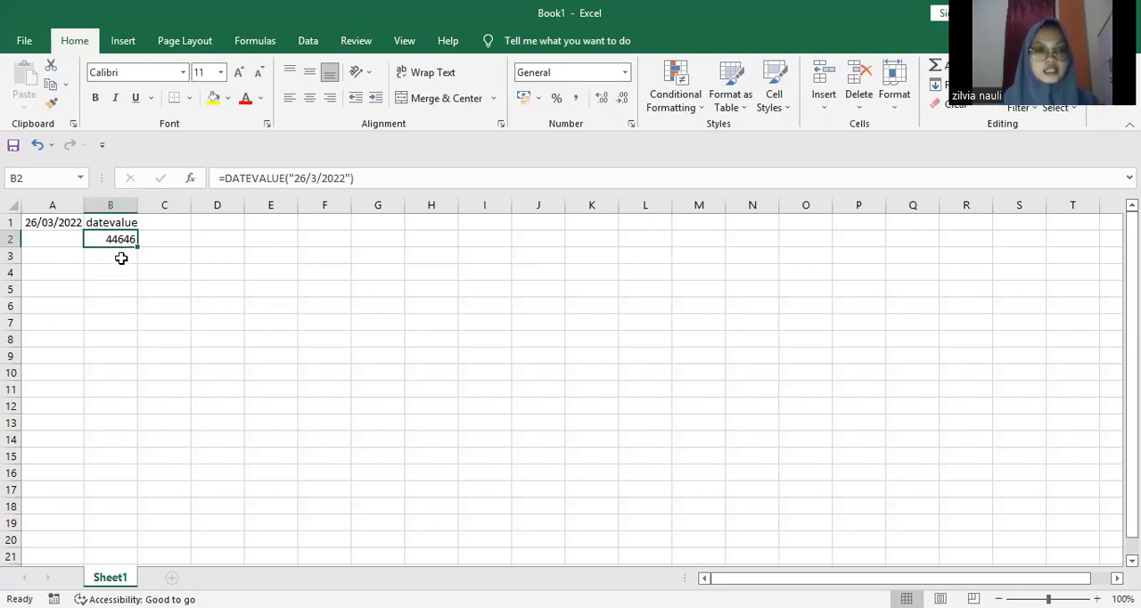
Step: Change the number format of the TODAY result in cell A1 to General
left_click(63, 225)
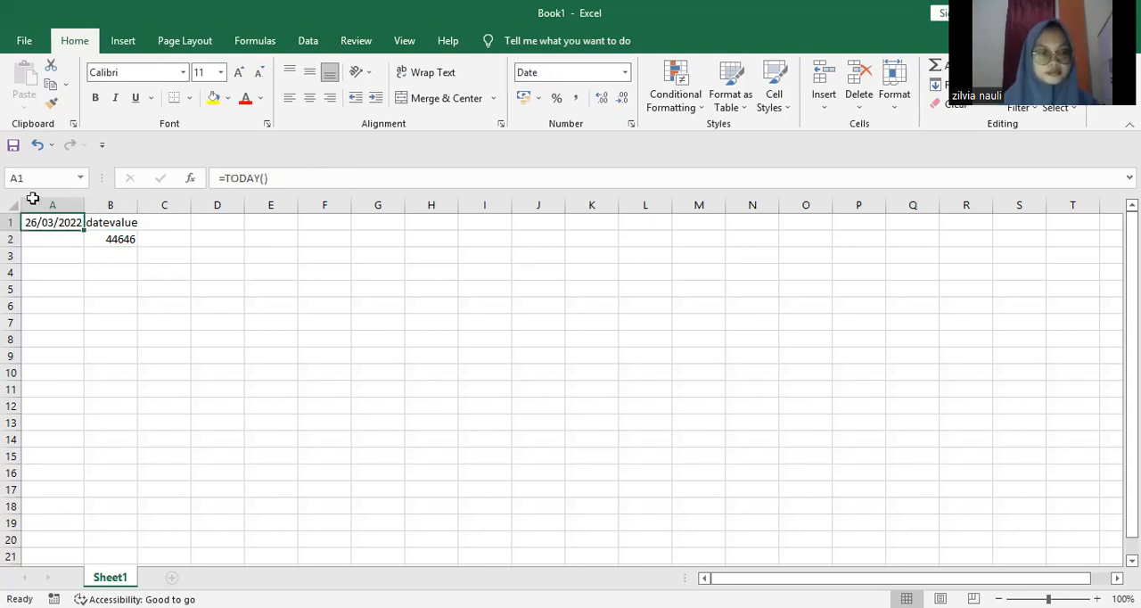
right_click(55, 223)
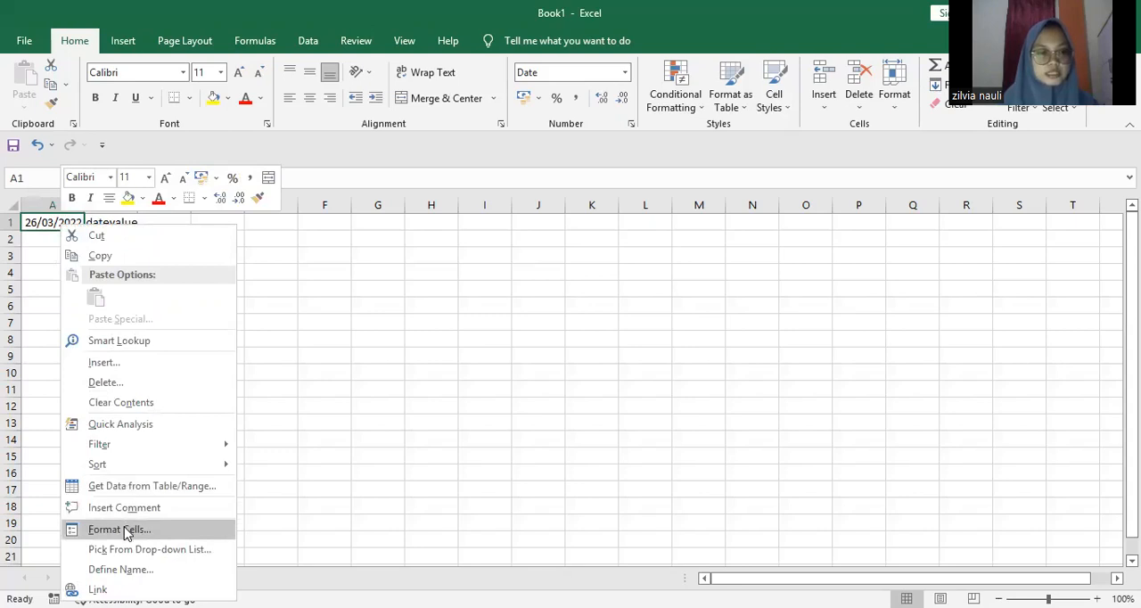
left_click(121, 529)
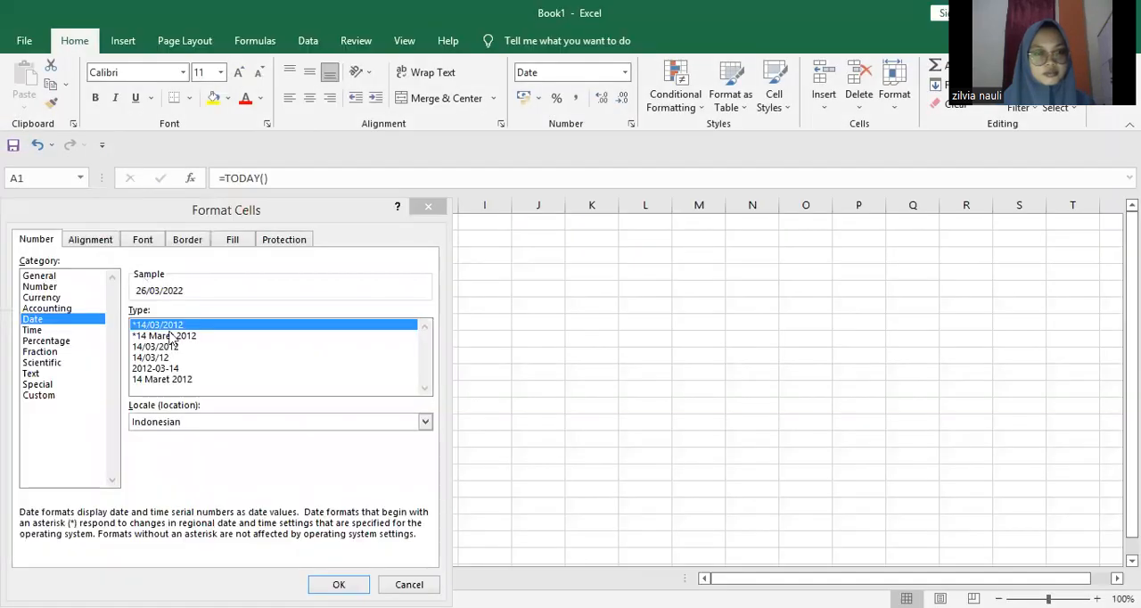
left_click(71, 275)
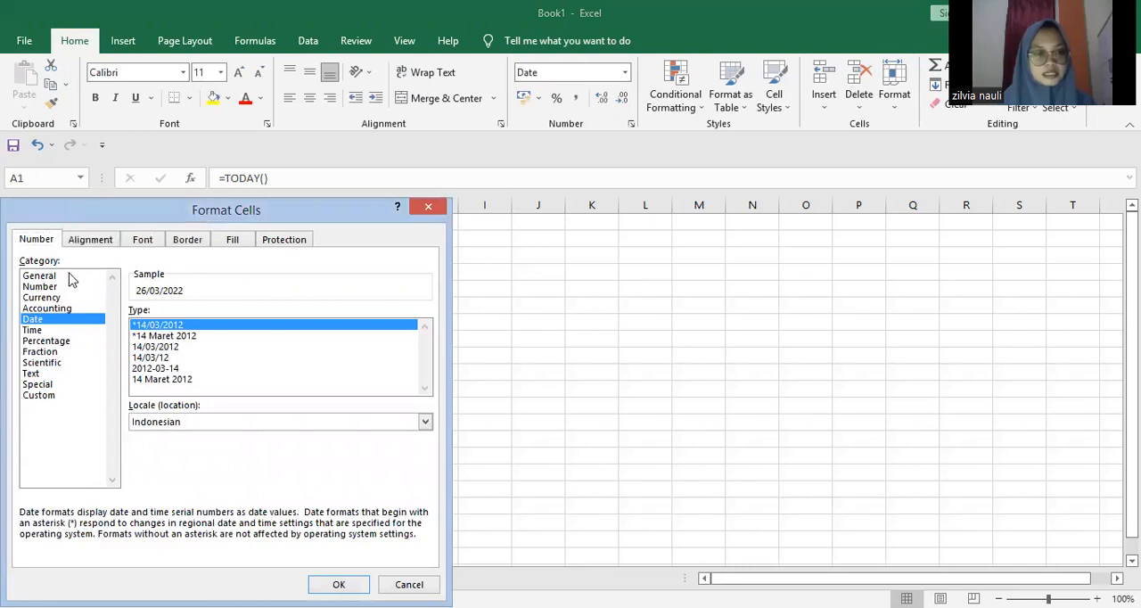
left_click(71, 276)
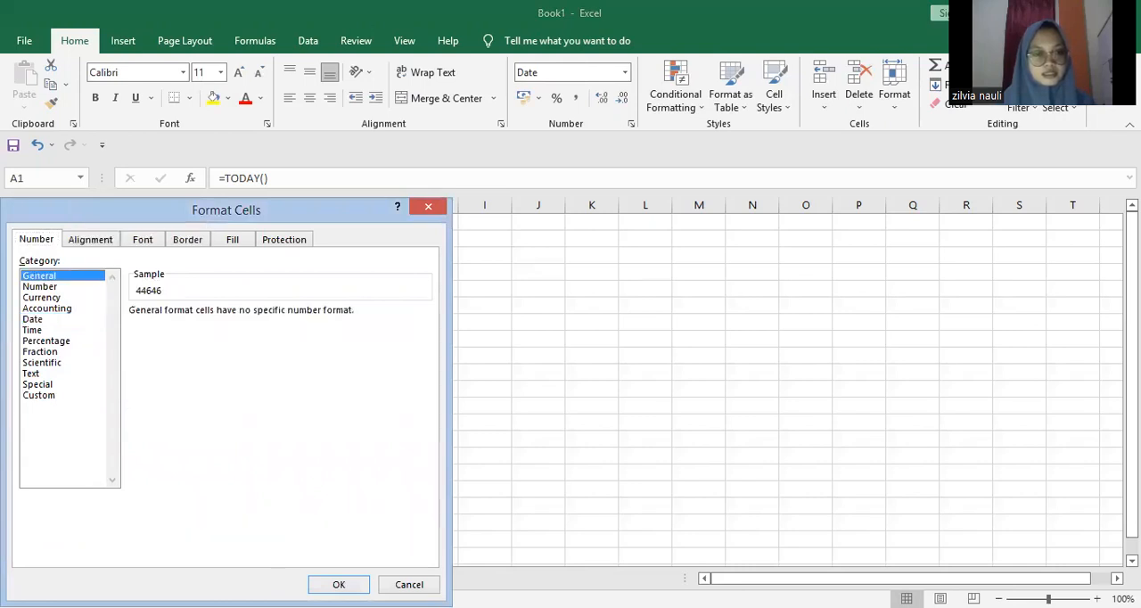
left_click(339, 585)
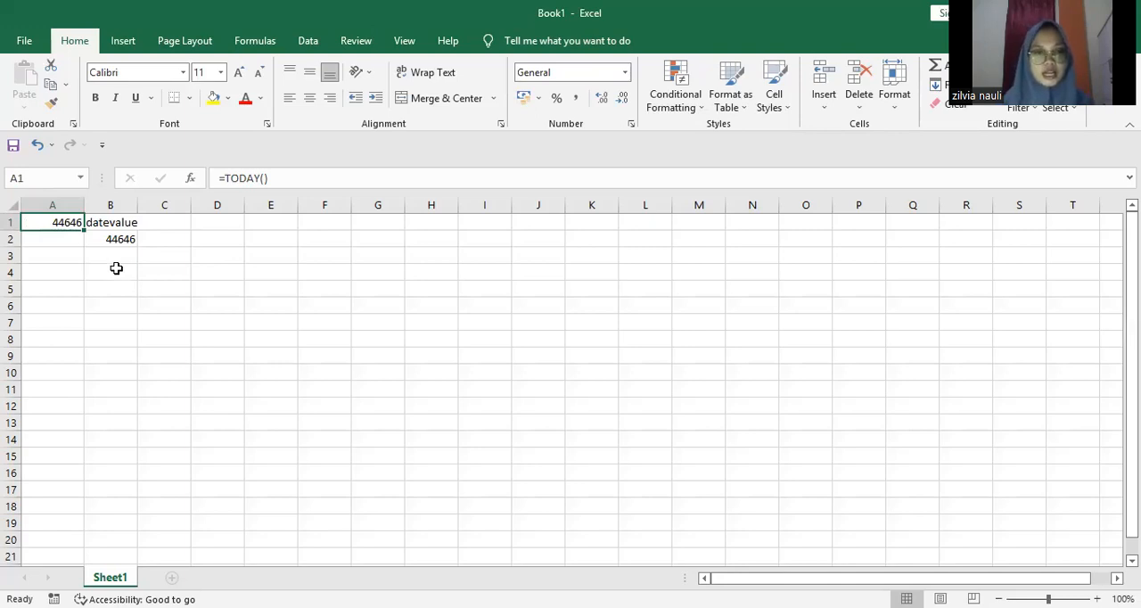
Step: Label cell A4 "day" and enter the formula =DAY(B2) in cell A5 to extract the day
left_click(69, 274)
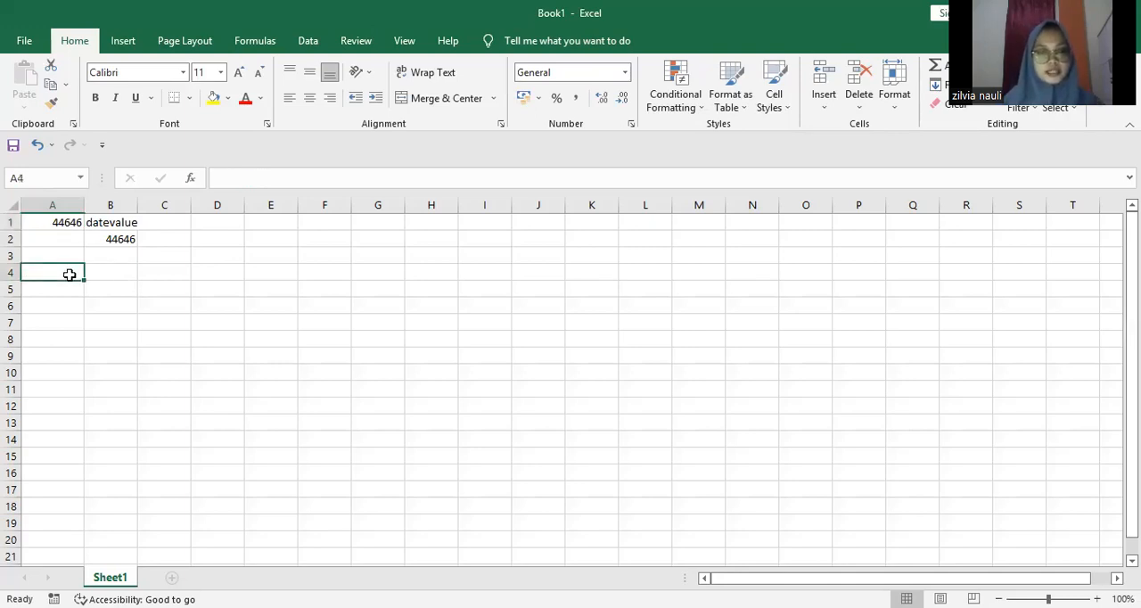
type("day")
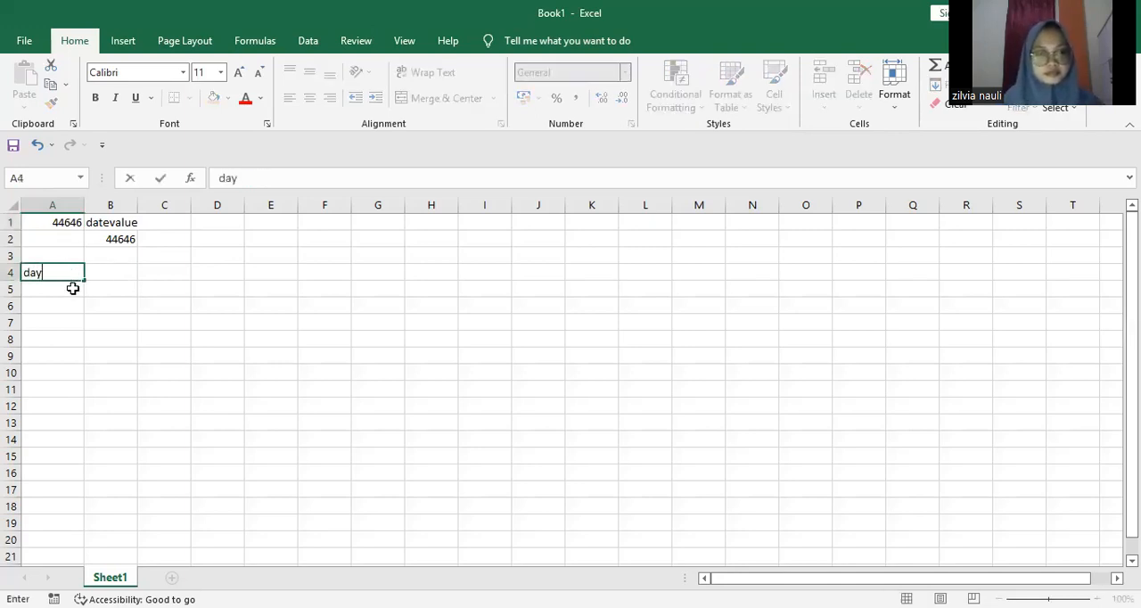
left_click(73, 288)
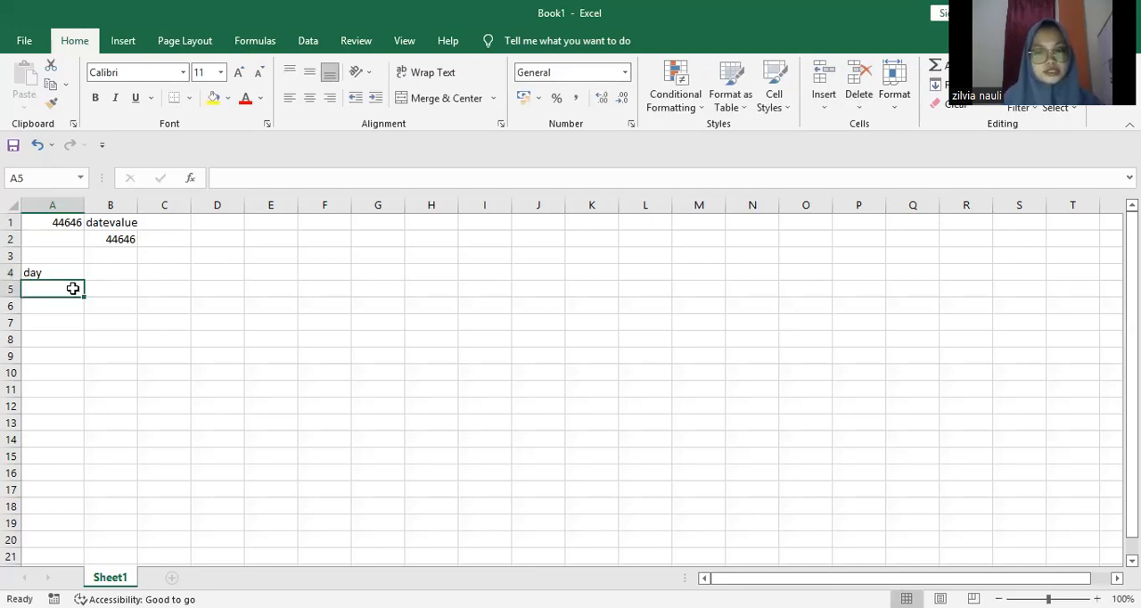
type("=")
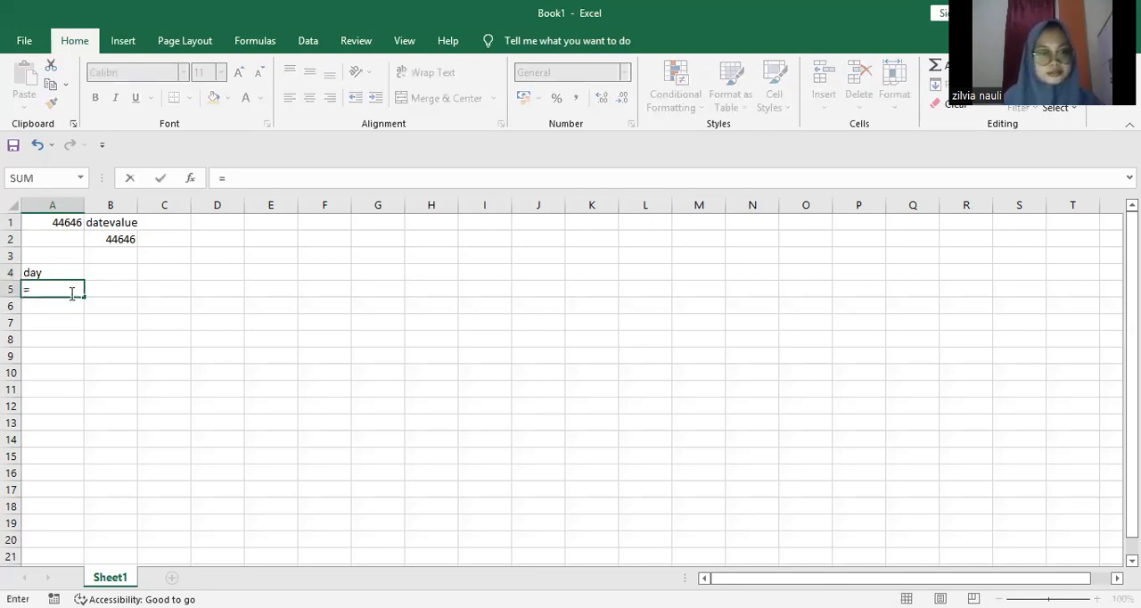
type("day")
double_click(66, 309)
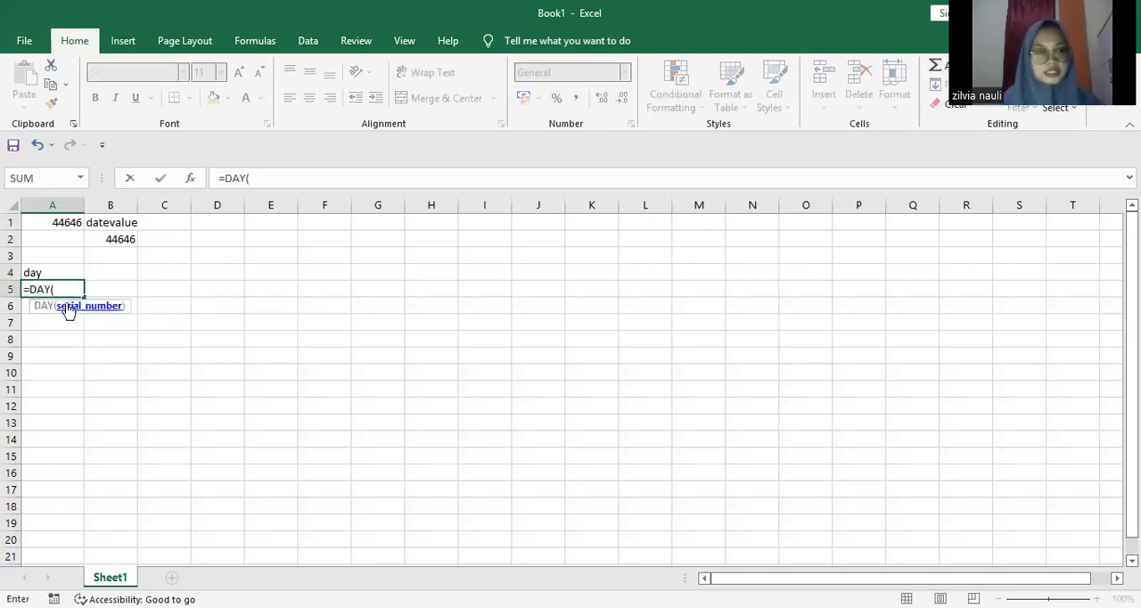
left_click(112, 239)
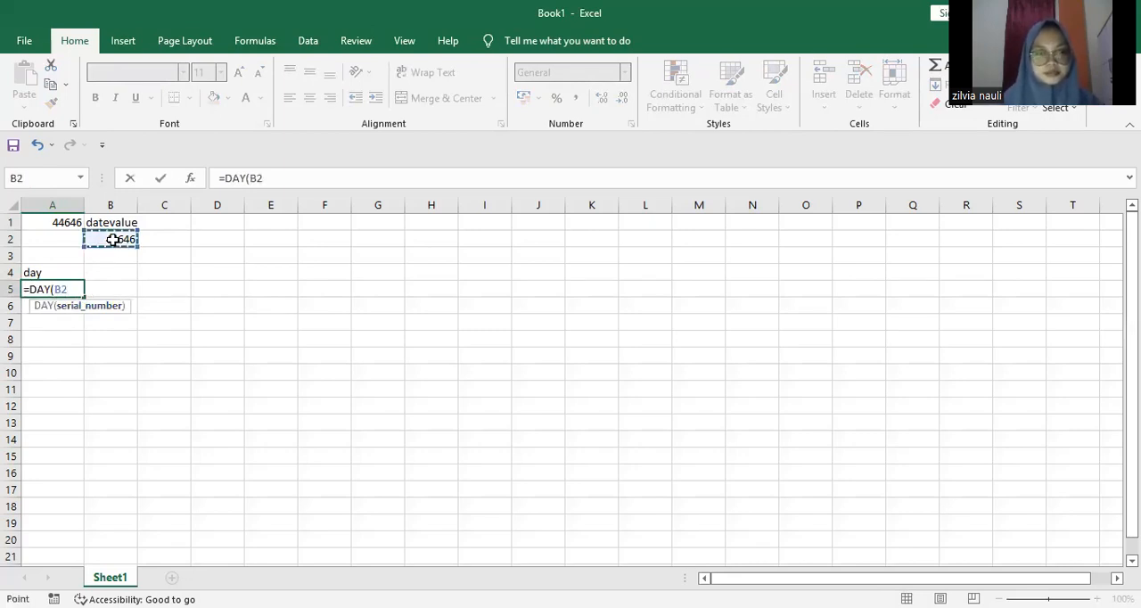
type(")")
key("Return")
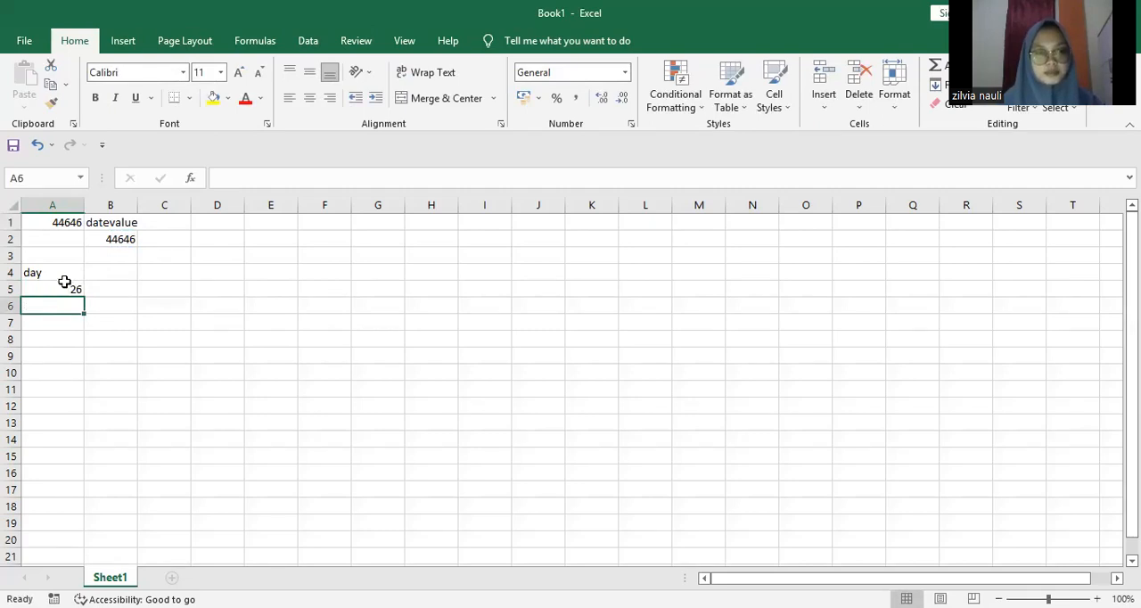
Step: Review the DATEVALUE formula in cell B2 and select the empty cell B4
left_click(94, 274)
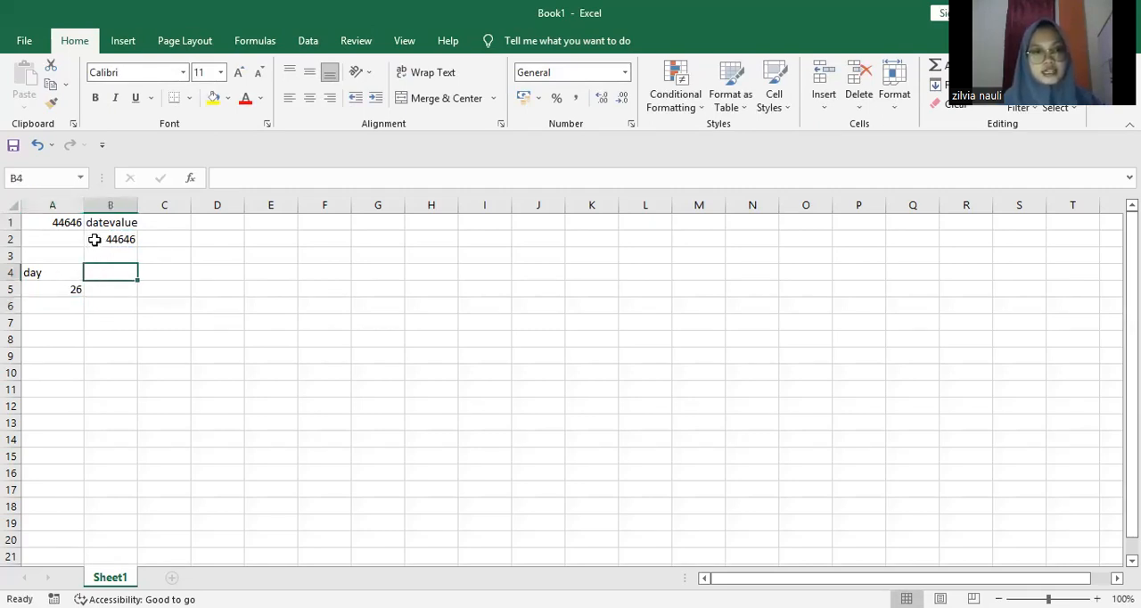
left_click(104, 240)
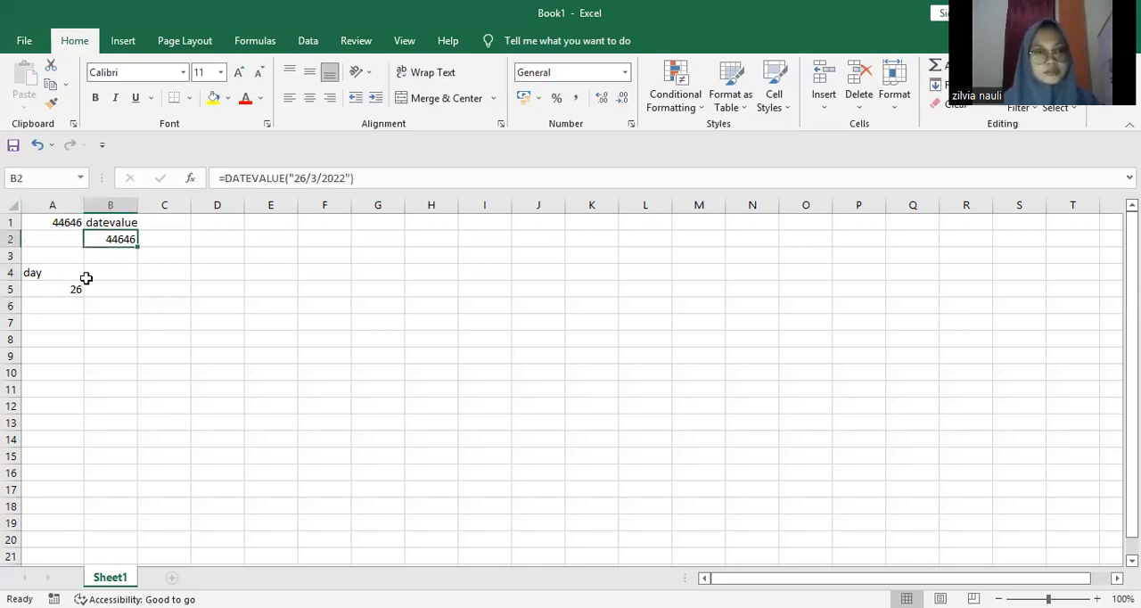
left_click(95, 275)
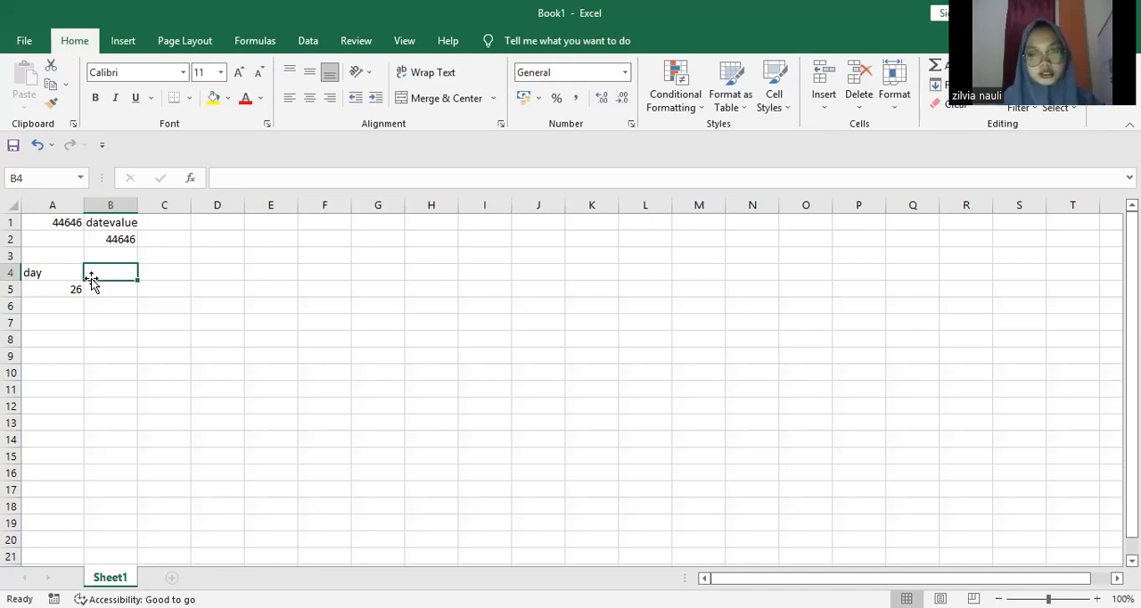
Step: Label cell B4 "month" and enter the formula =MONTH(B2) in cell B5 to extract the month
type("month")
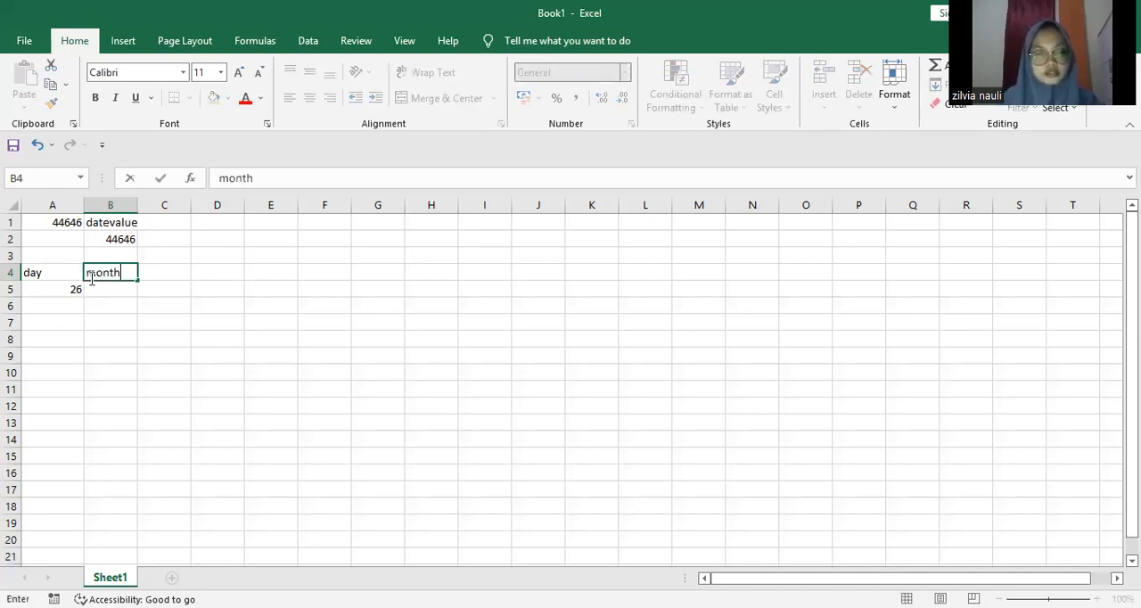
left_click(96, 288)
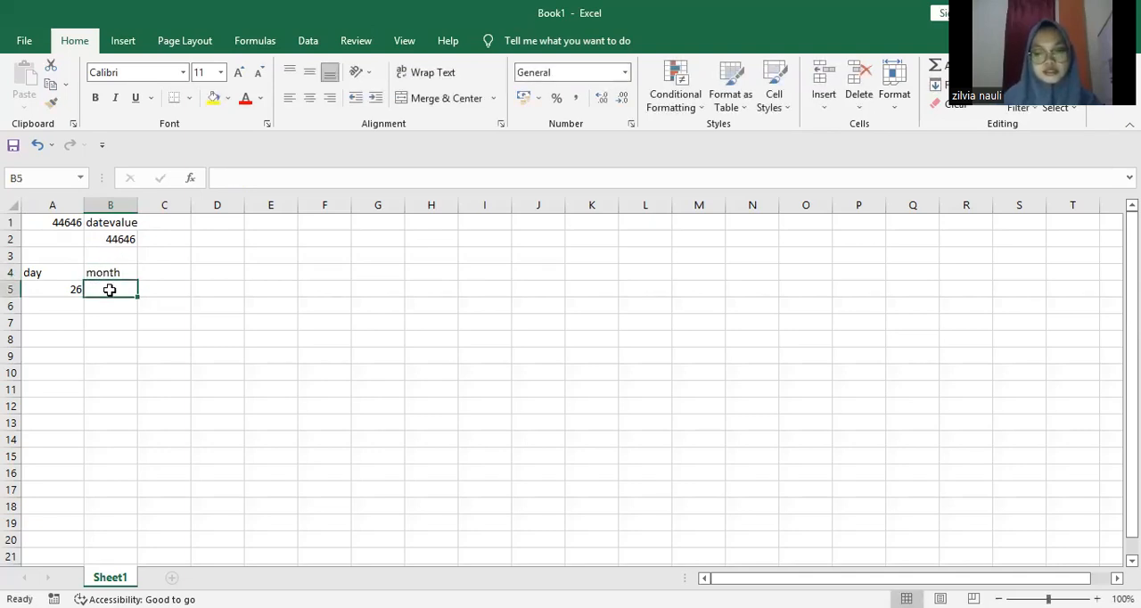
type("=")
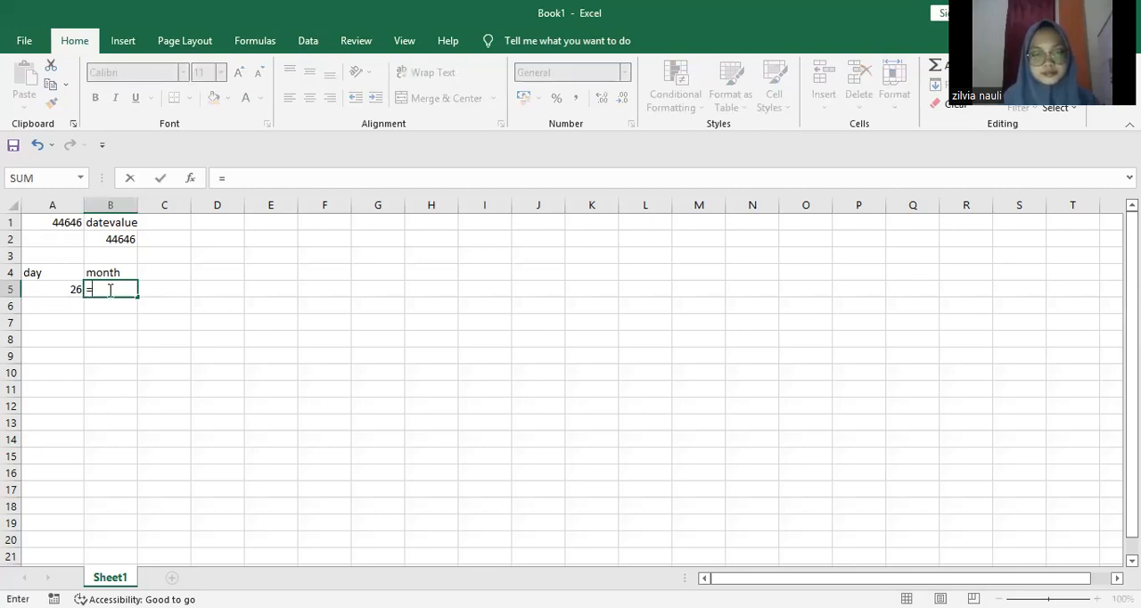
type("month")
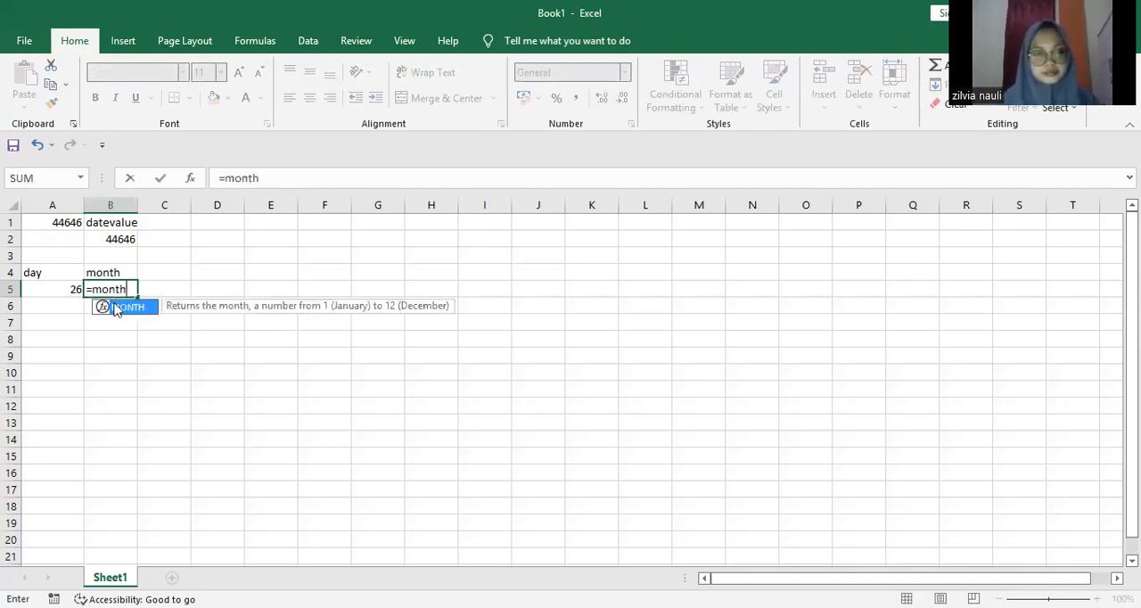
double_click(115, 306)
left_click(110, 241)
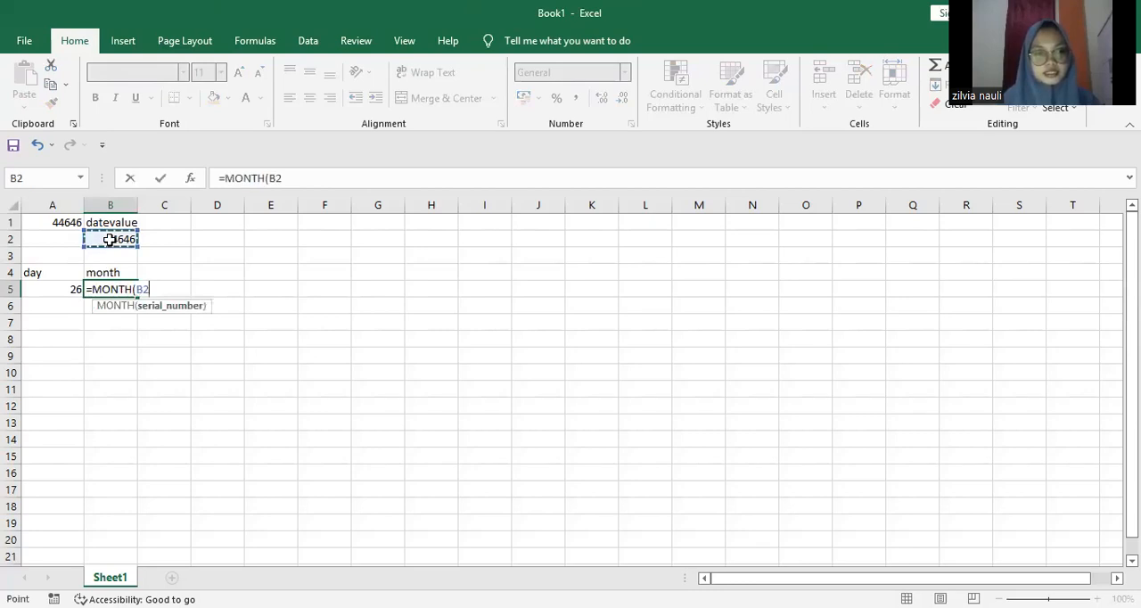
type(")")
key("Return")
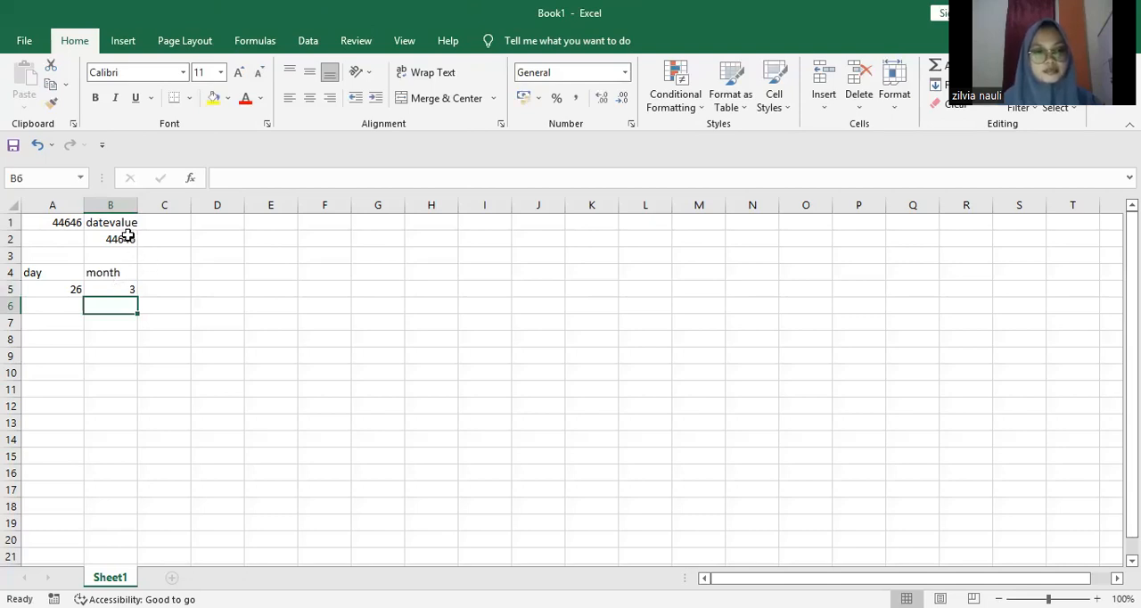
Step: Label cell C4 "years" beside the month label
left_click(158, 275)
type("ye")
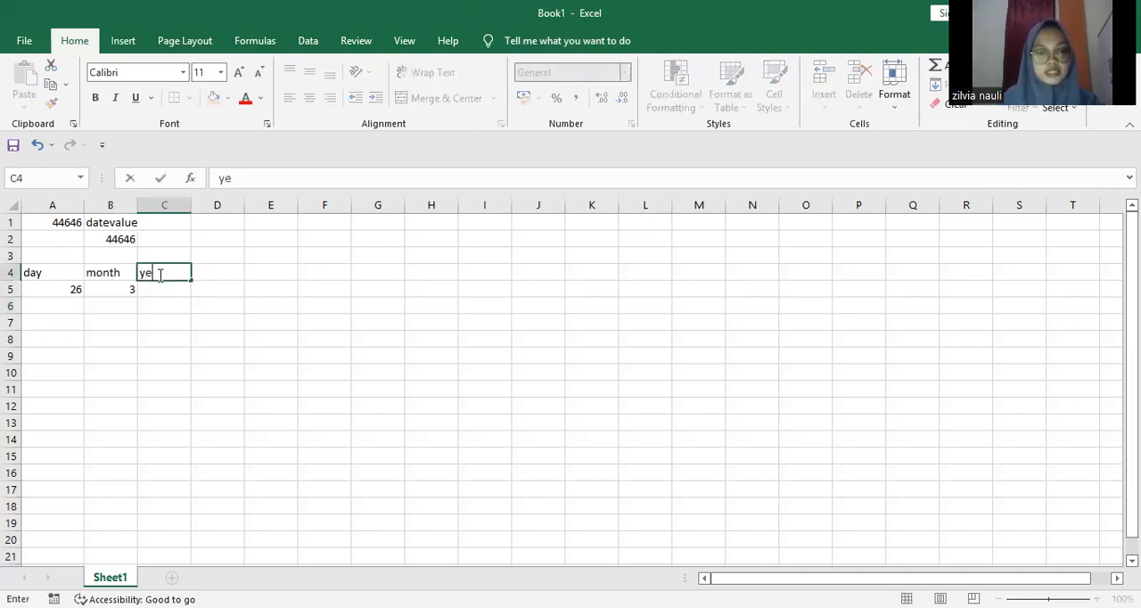
type("ars")
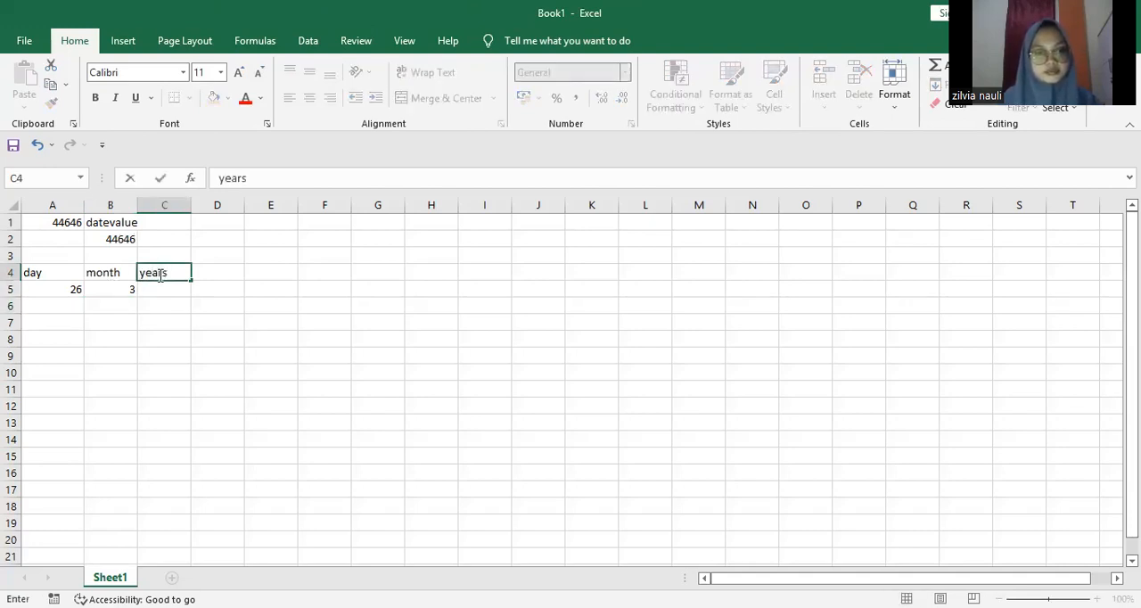
Step: Enter the formula =YEAR(A1) in cell C5 to extract the year and select the DATEVALUE result in B2
left_click(163, 288)
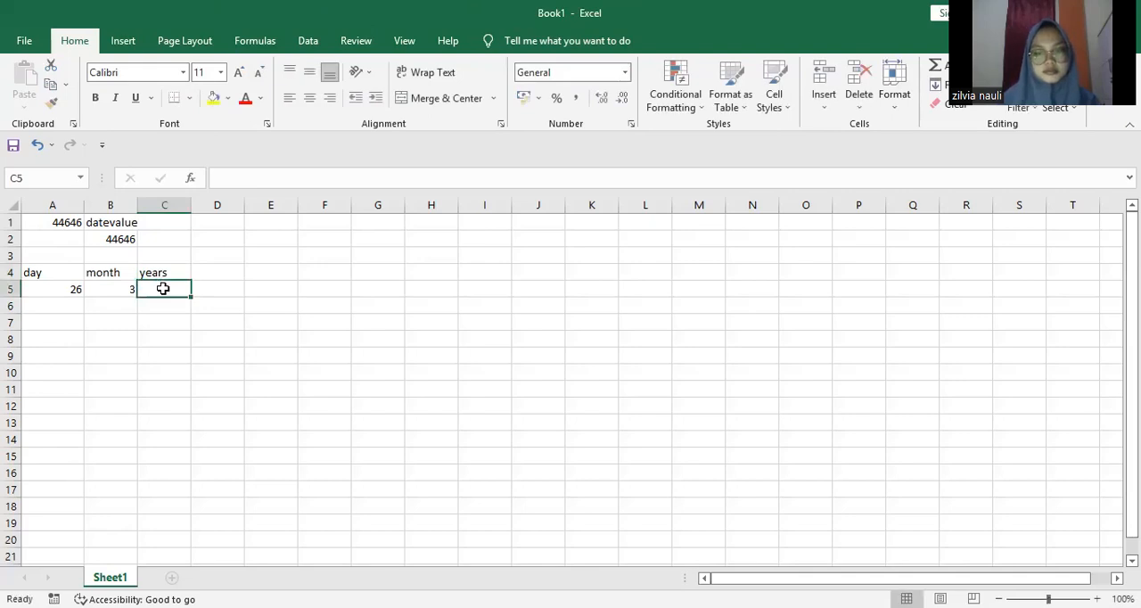
type("=")
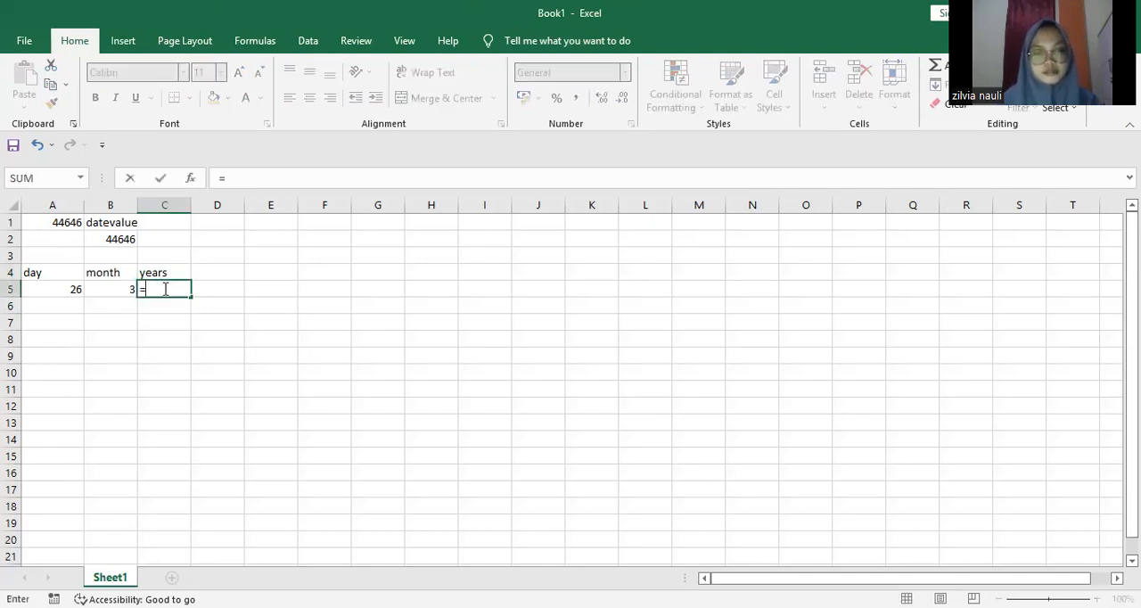
type("yea")
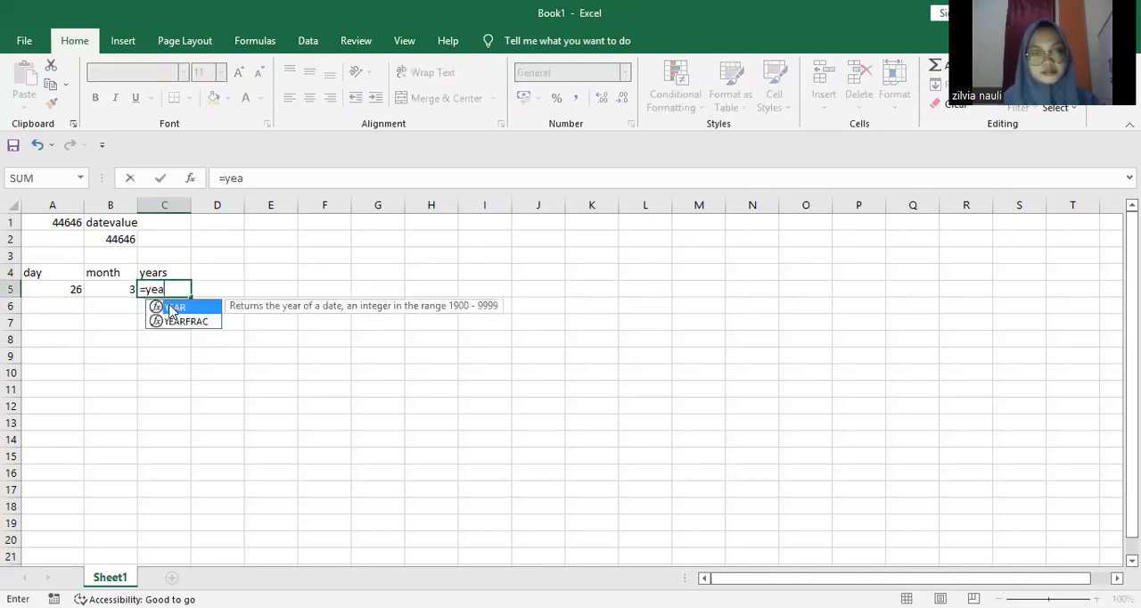
double_click(173, 308)
left_click(176, 272)
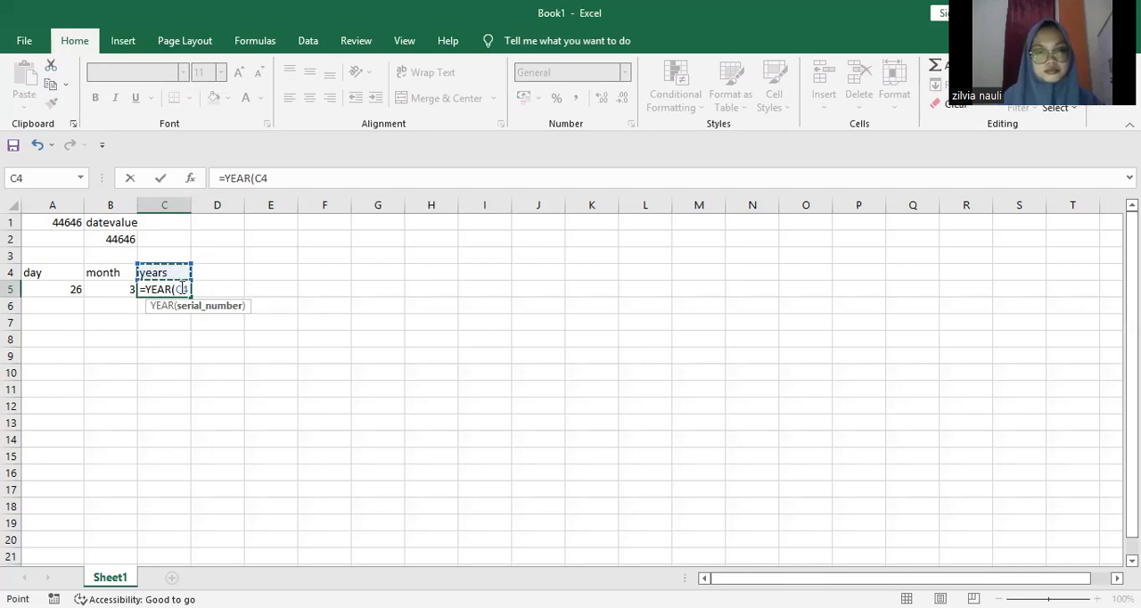
key("BackSpace")
key("BackSpace")
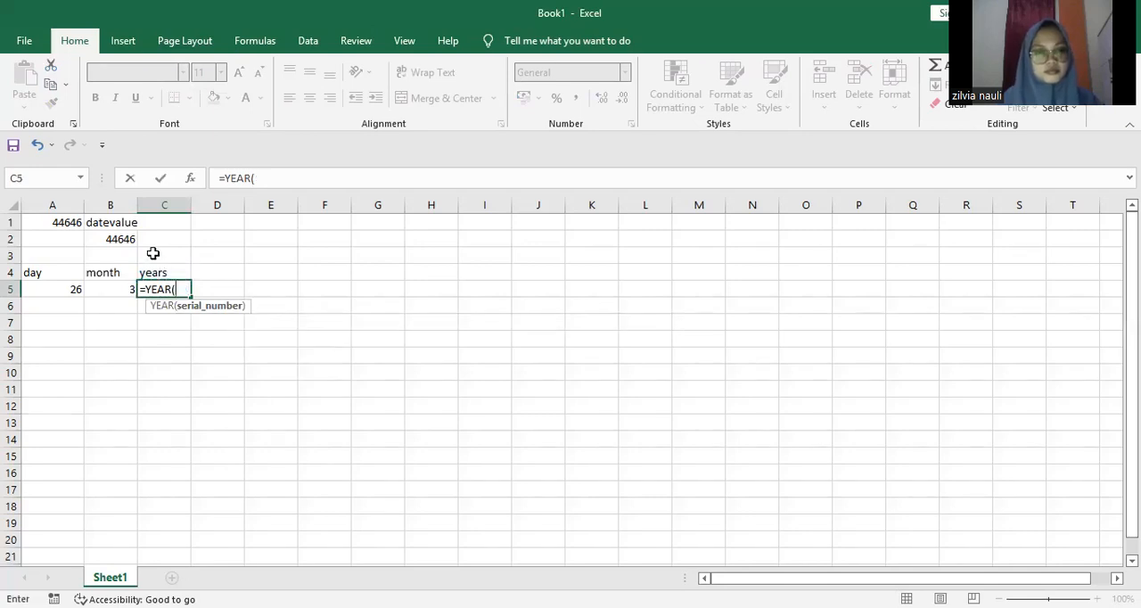
left_click(79, 223)
type(")")
key("Return")
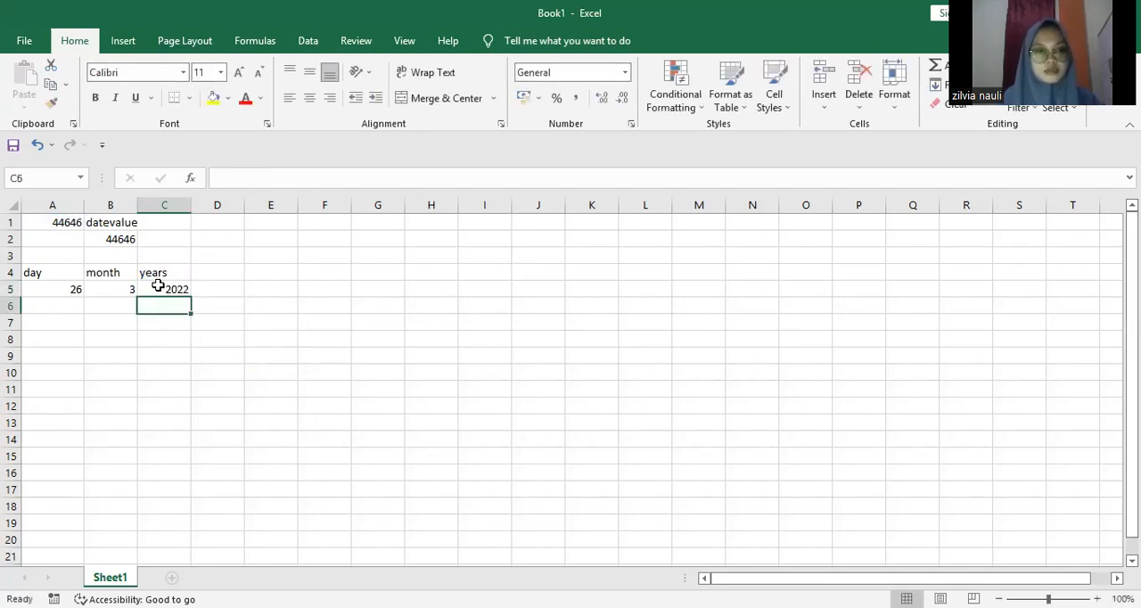
left_click(122, 242)
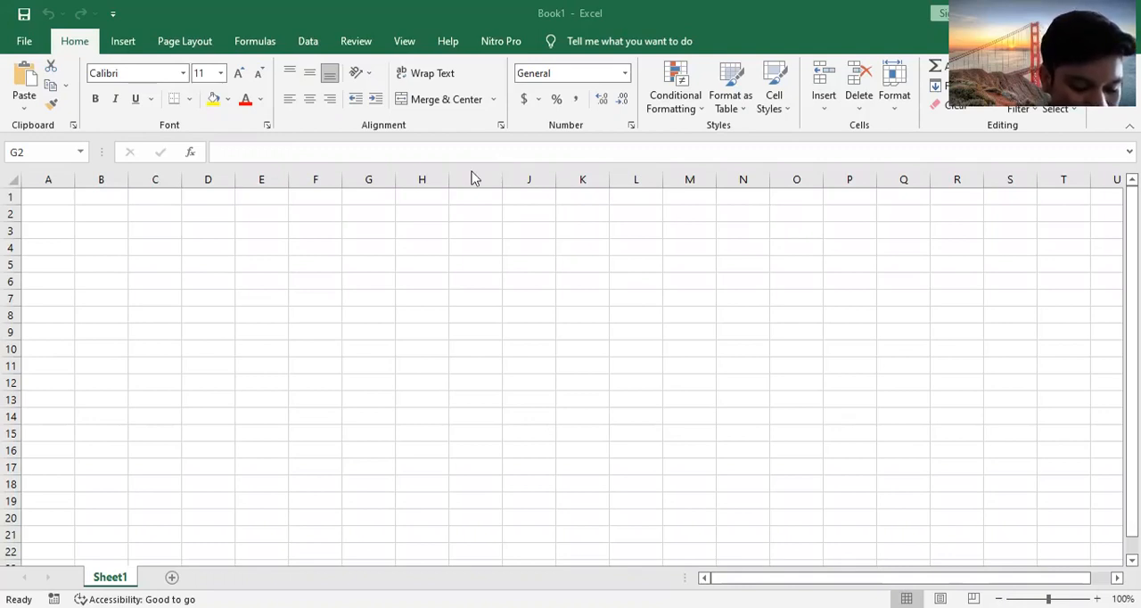
Step: Enter the date 10-feb-2020 in cell A4 of the blank sheet and widen column A to fit it
left_click(51, 253)
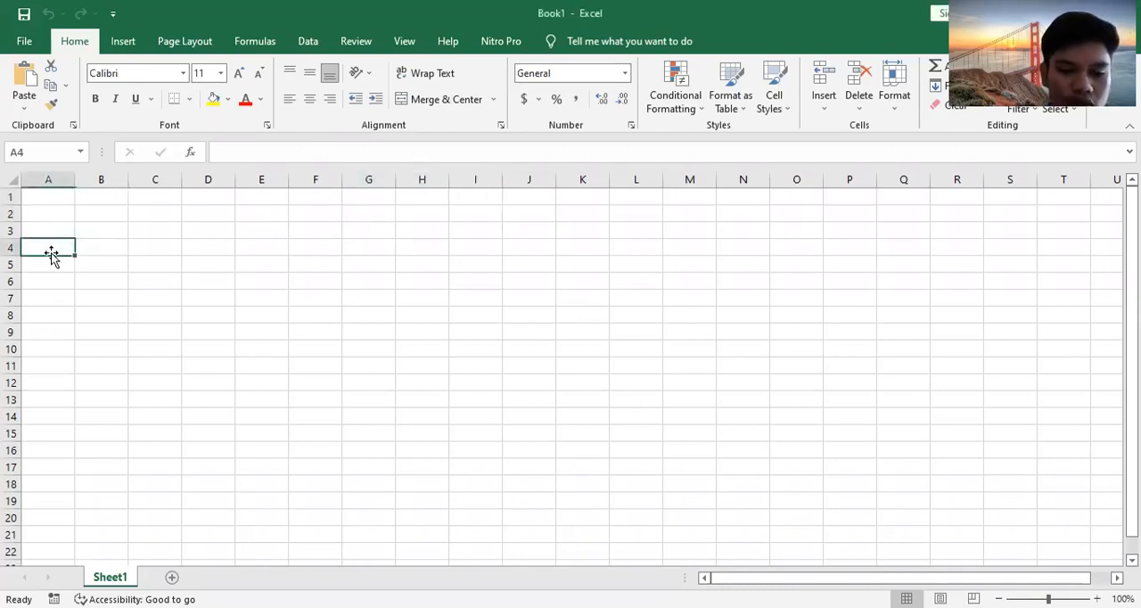
type("10")
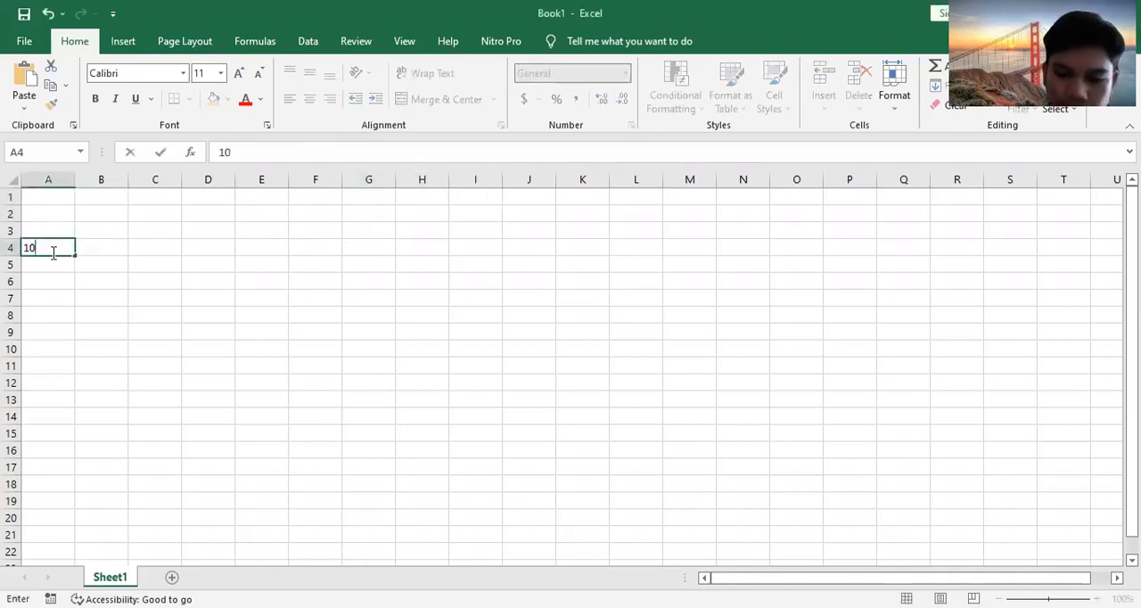
type(" feb-")
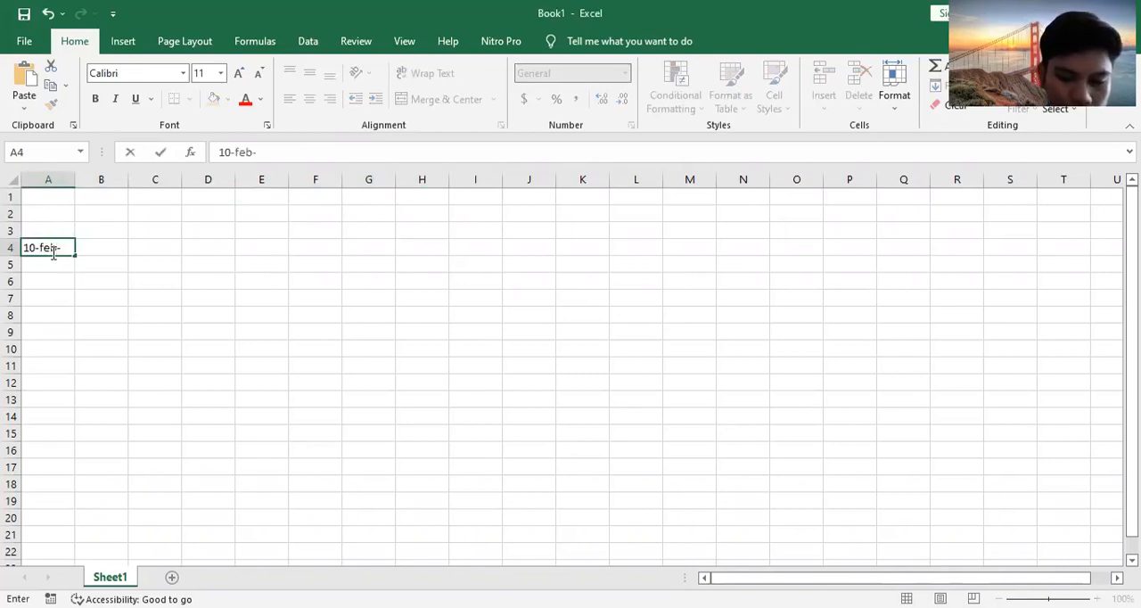
type("2020")
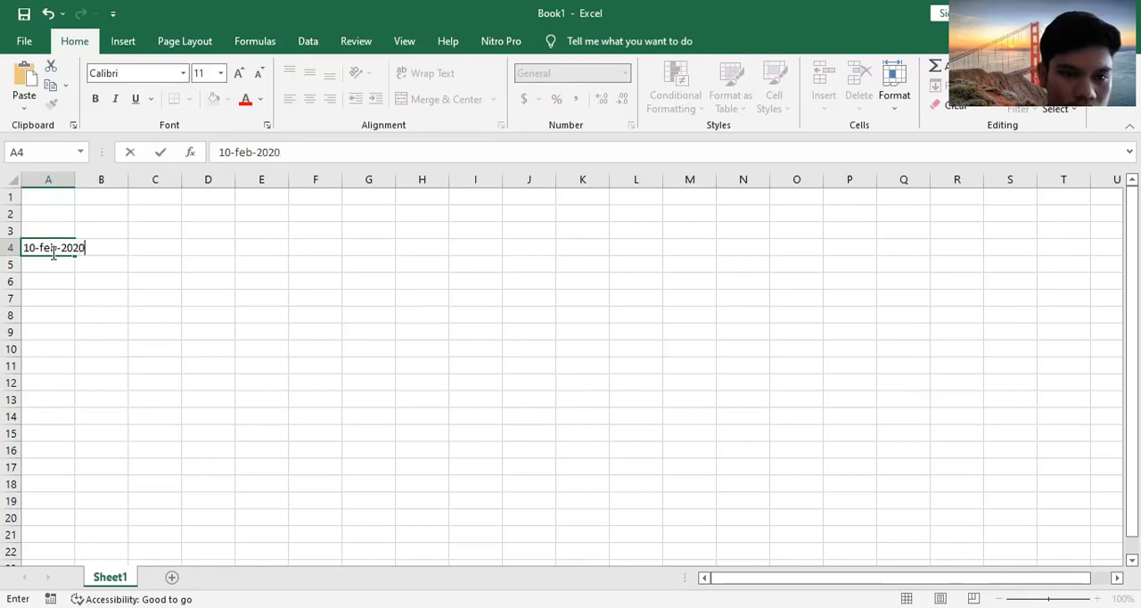
left_click(73, 180)
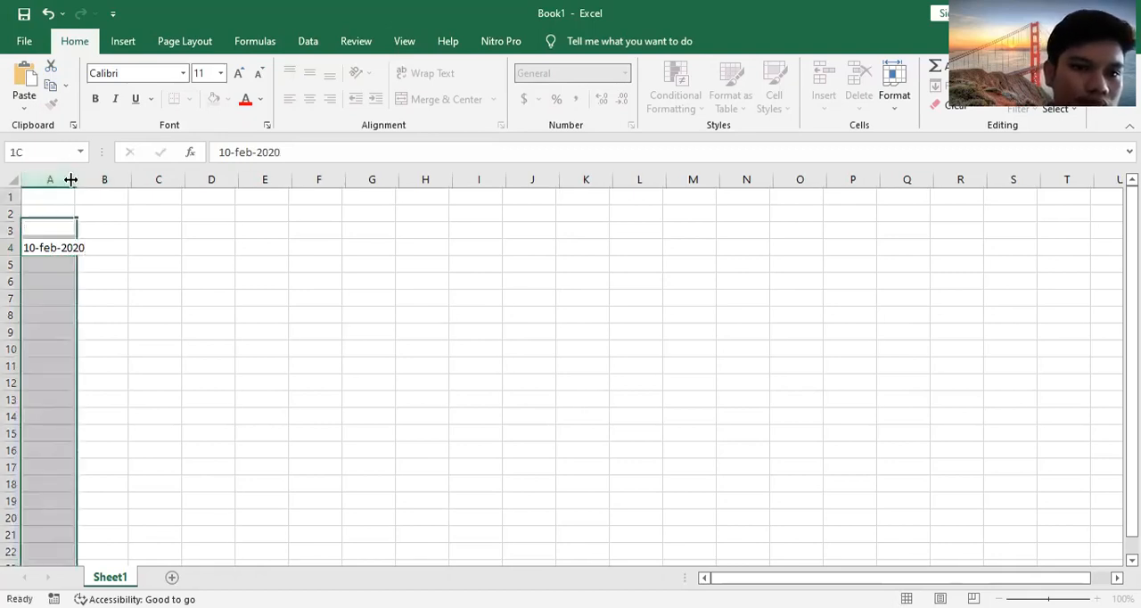
left_click_drag(70, 180, 94, 180)
Step: Enter the date 11-feb-2020 in cell A5 and fill the daily date series down to cell A13
left_click(45, 265)
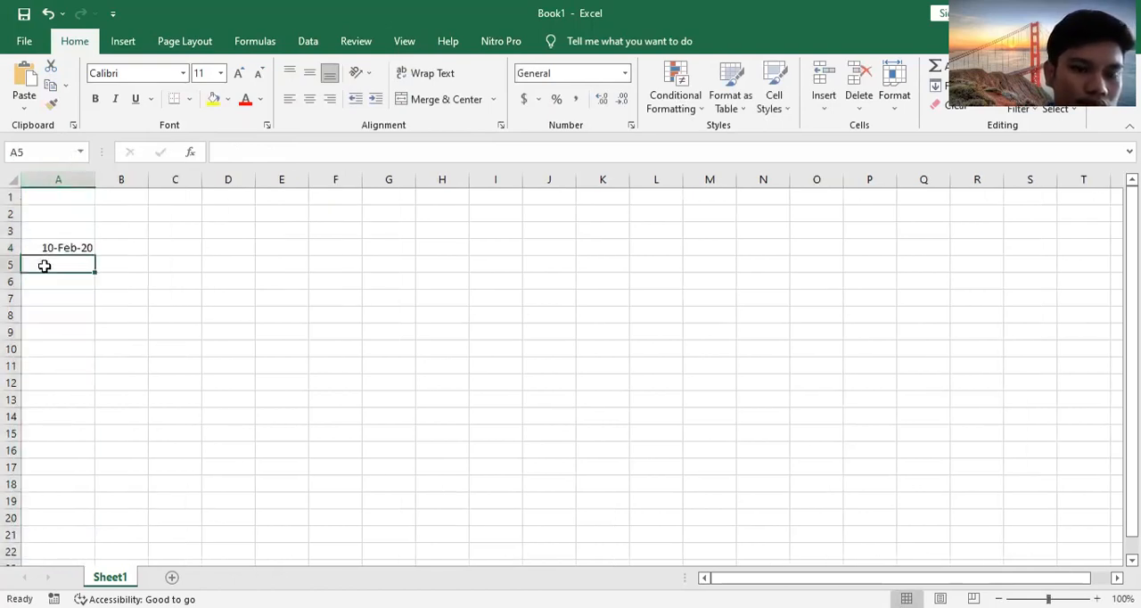
type("11")
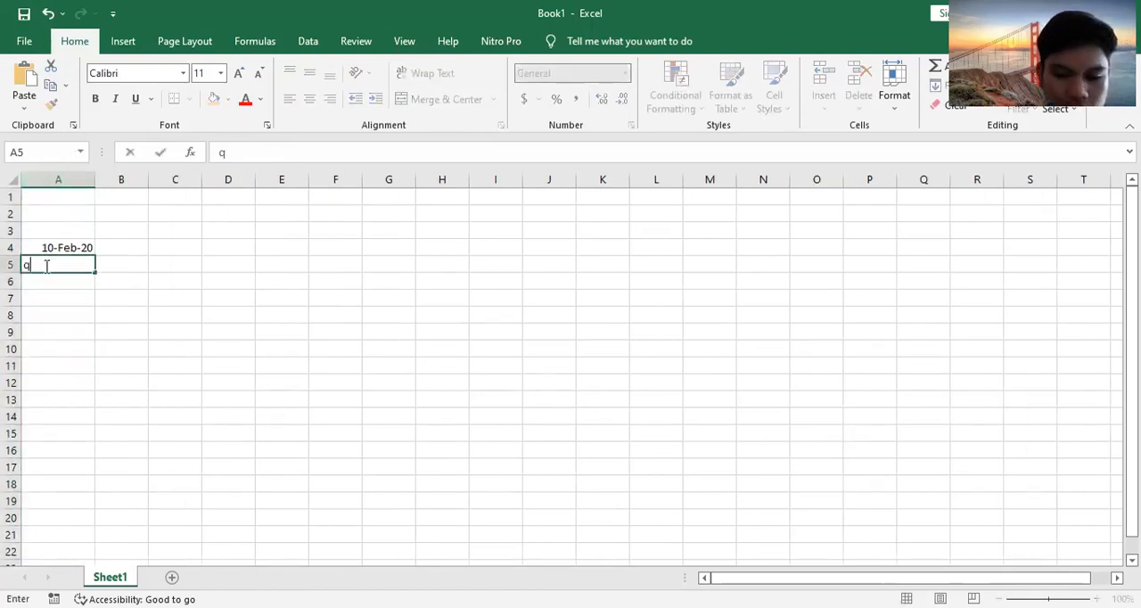
type("-feb")
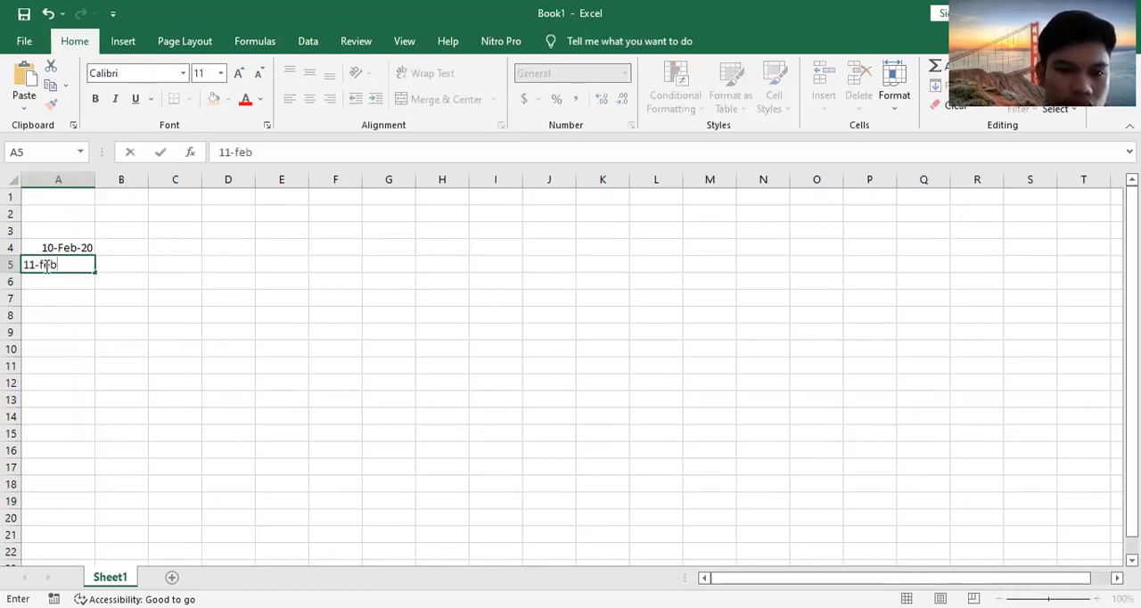
type("-2020")
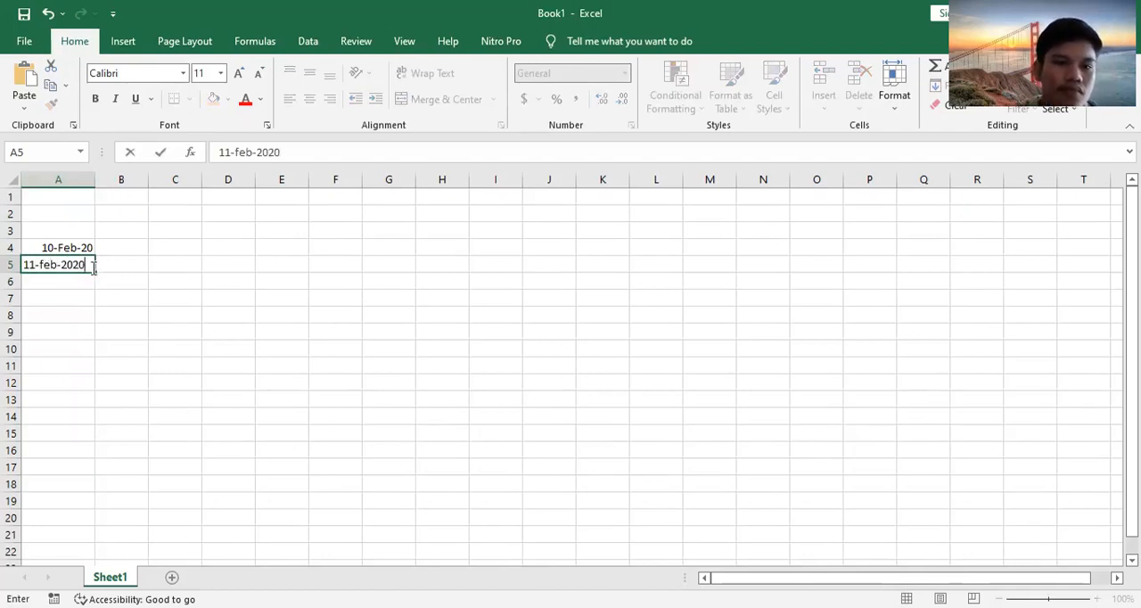
key("ctrl+Return")
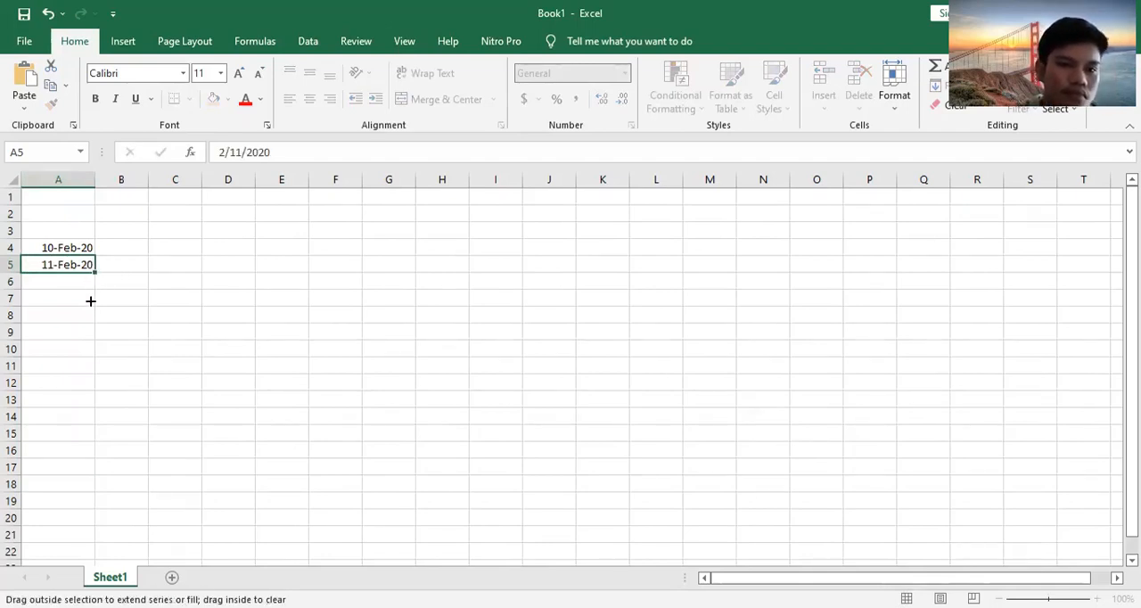
left_click_drag(90, 302, 92, 336)
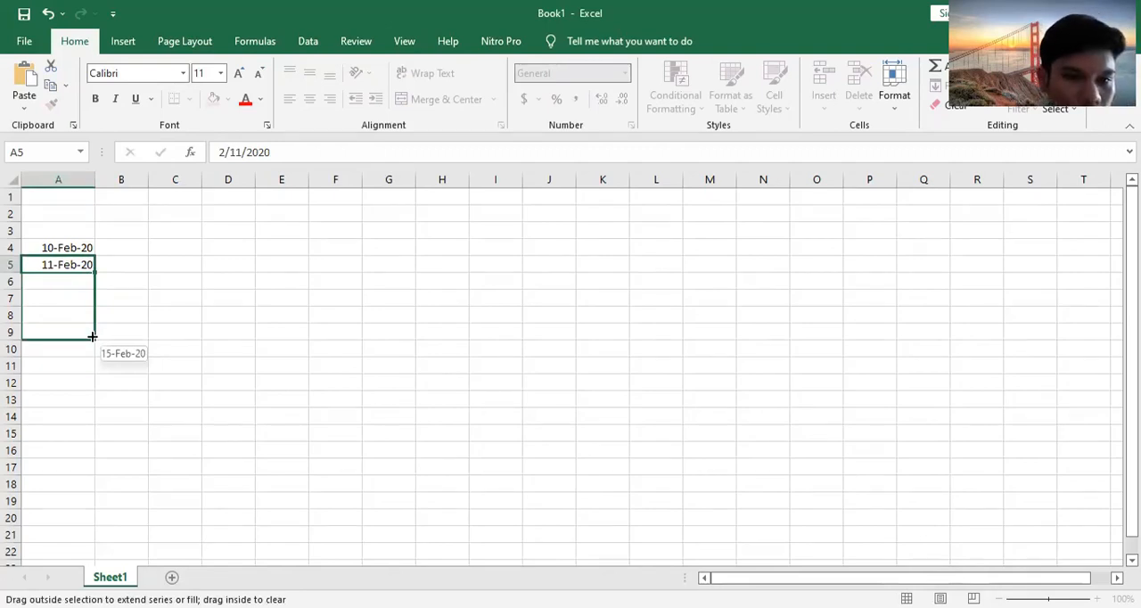
left_click_drag(92, 336, 97, 403)
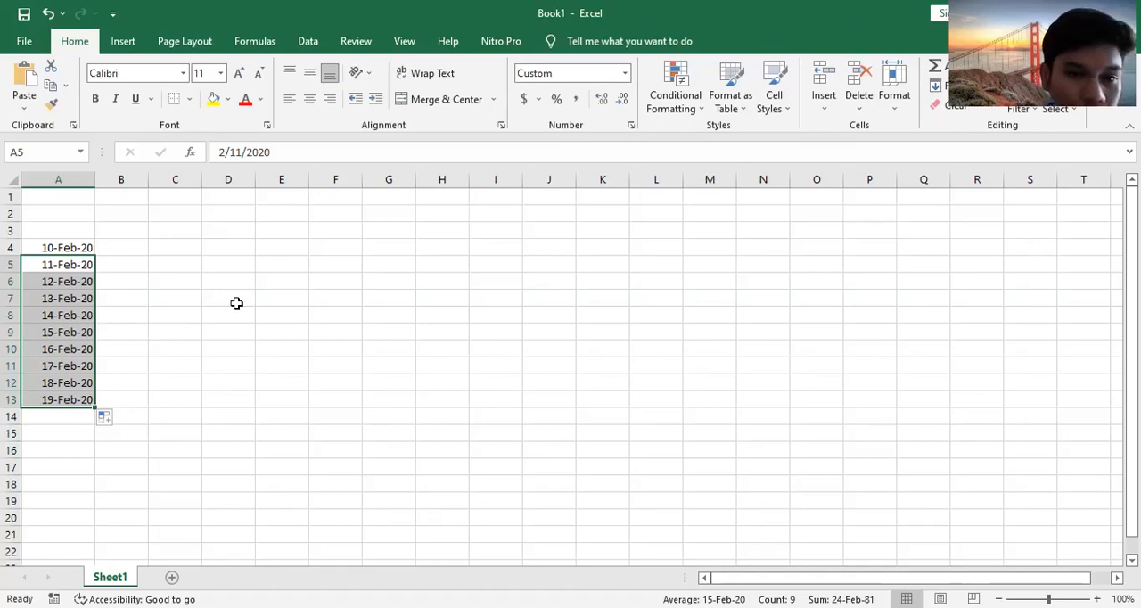
Step: Enter the formula =WEEKDAY(A4) in cell D4 and copy it down to cell D13 for all the dates
left_click(216, 251)
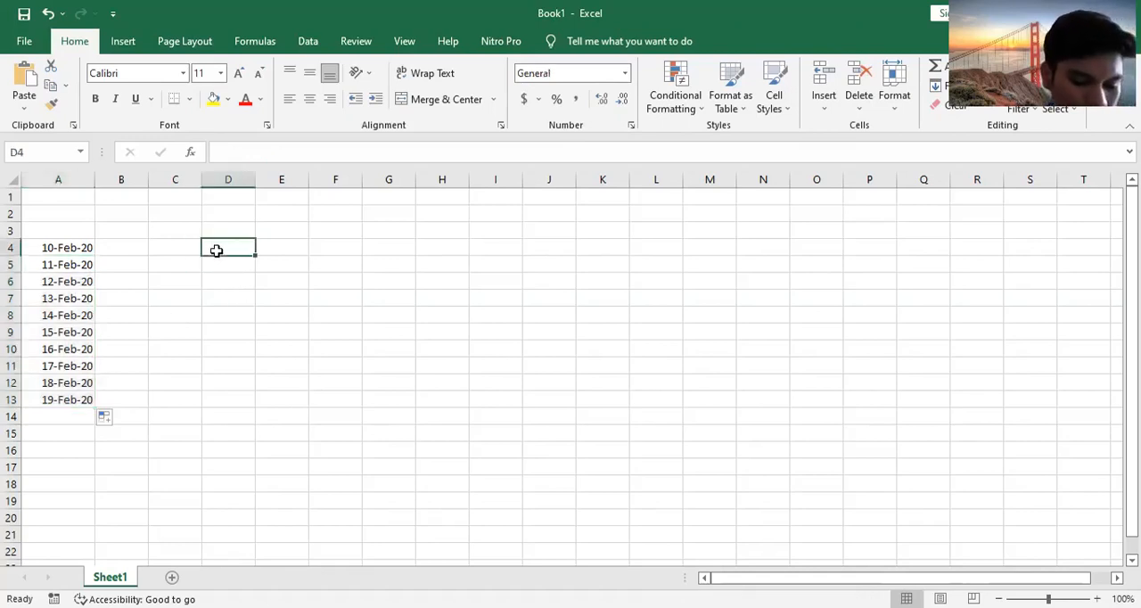
type("=")
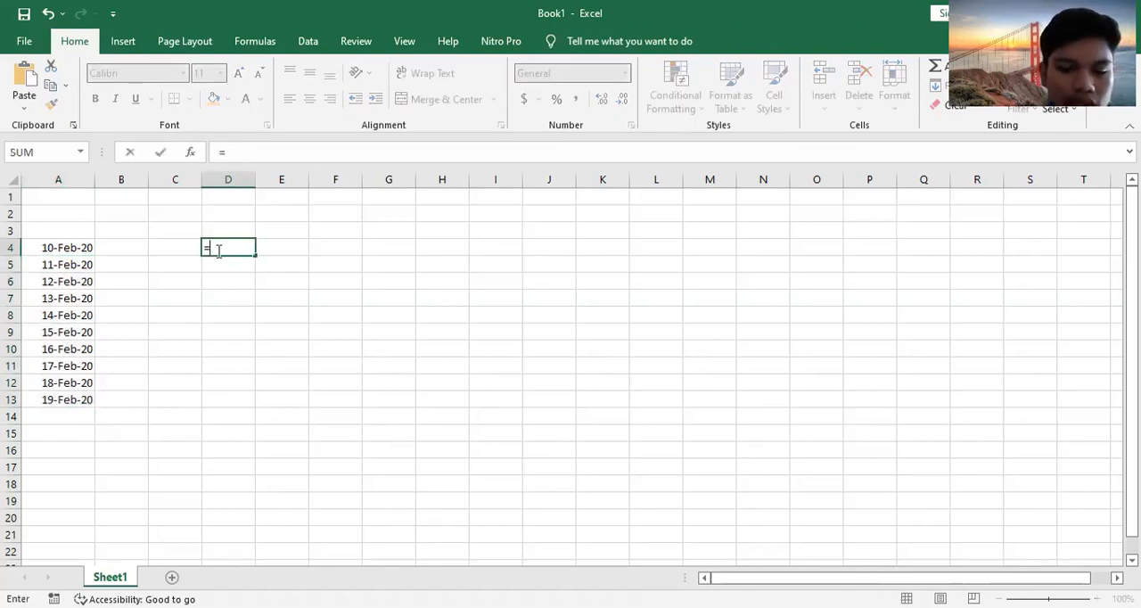
type("week")
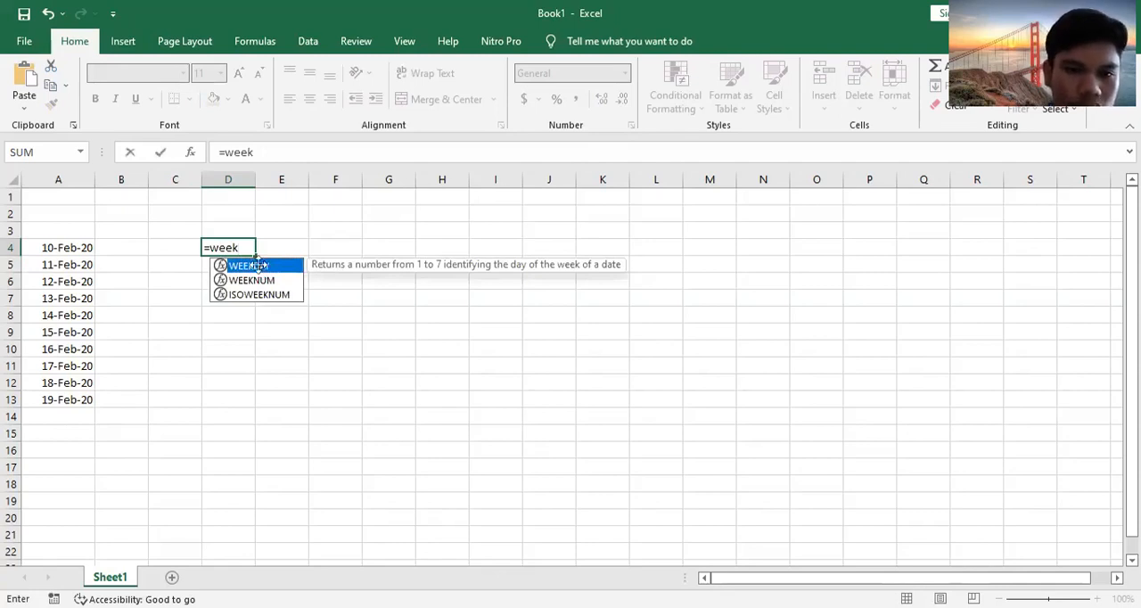
double_click(259, 267)
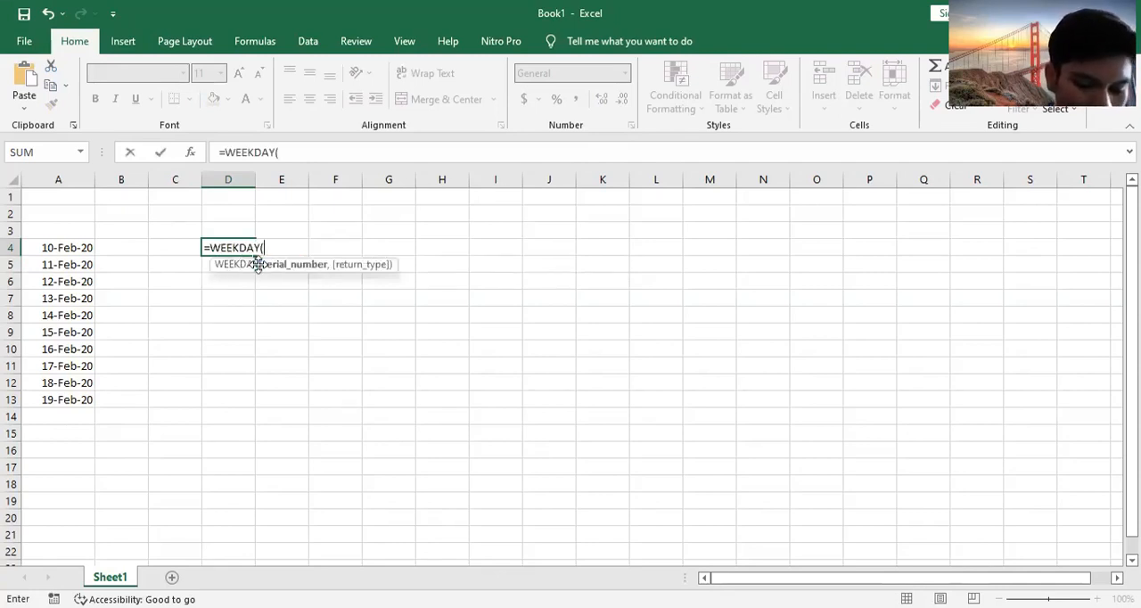
left_click(69, 249)
left_click(70, 250)
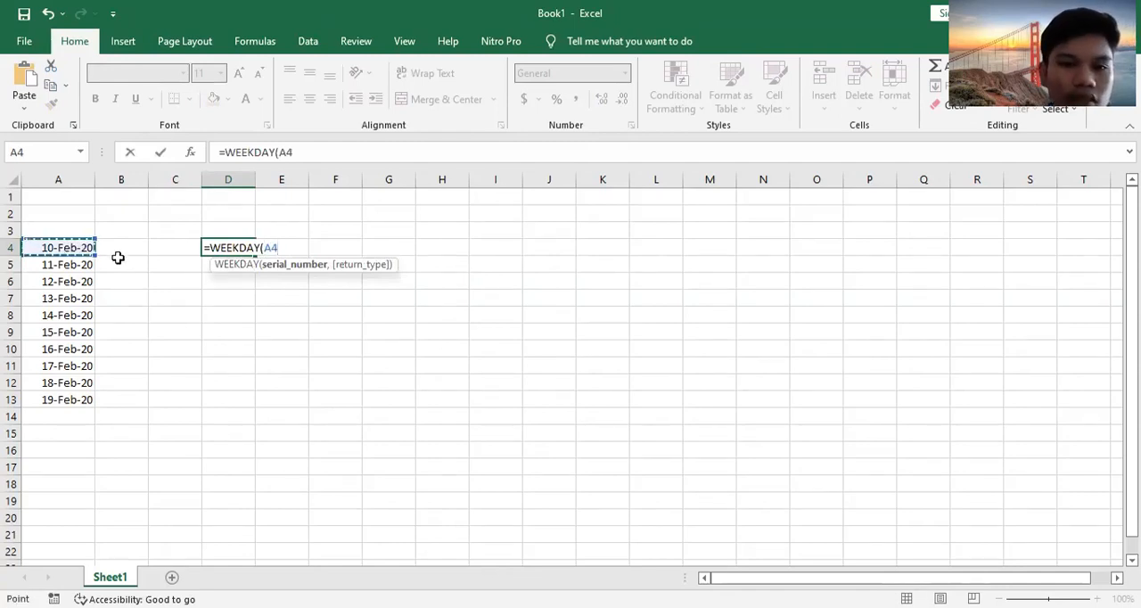
key("Return")
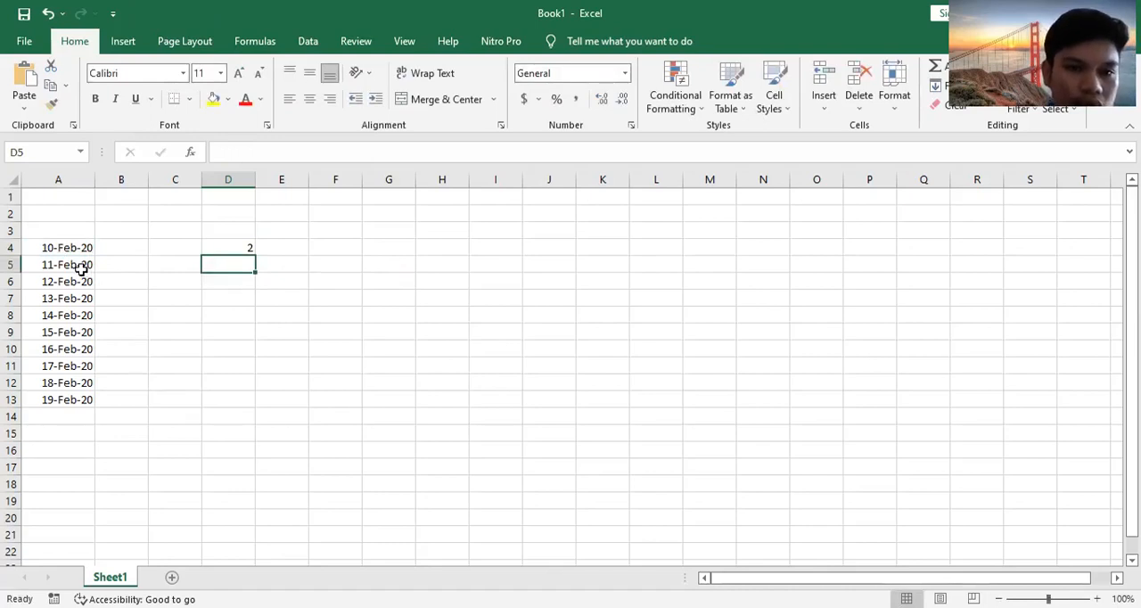
left_click(239, 250)
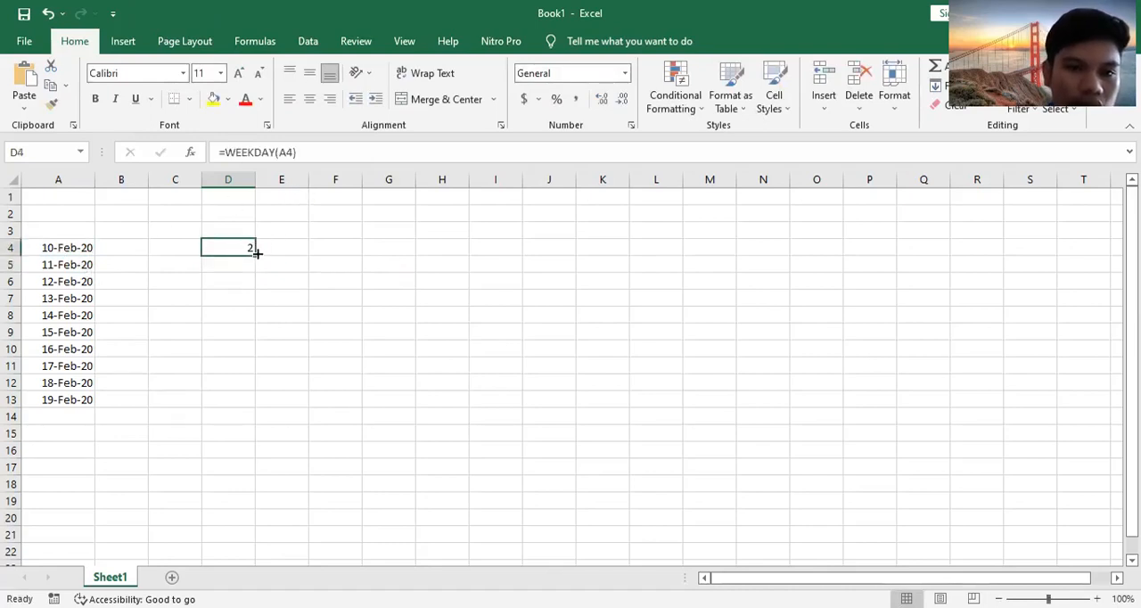
left_click_drag(257, 253, 258, 407)
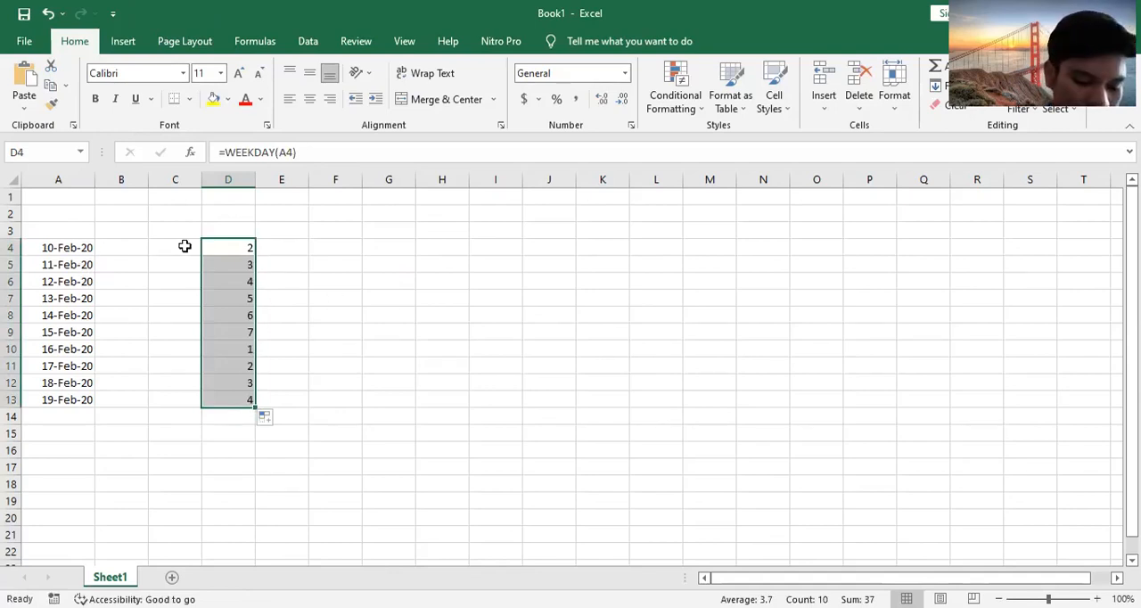
Step: Clear the dates from cells A4 to A13 one by one
scroll(12, 230, "up", 1, "ctrl")
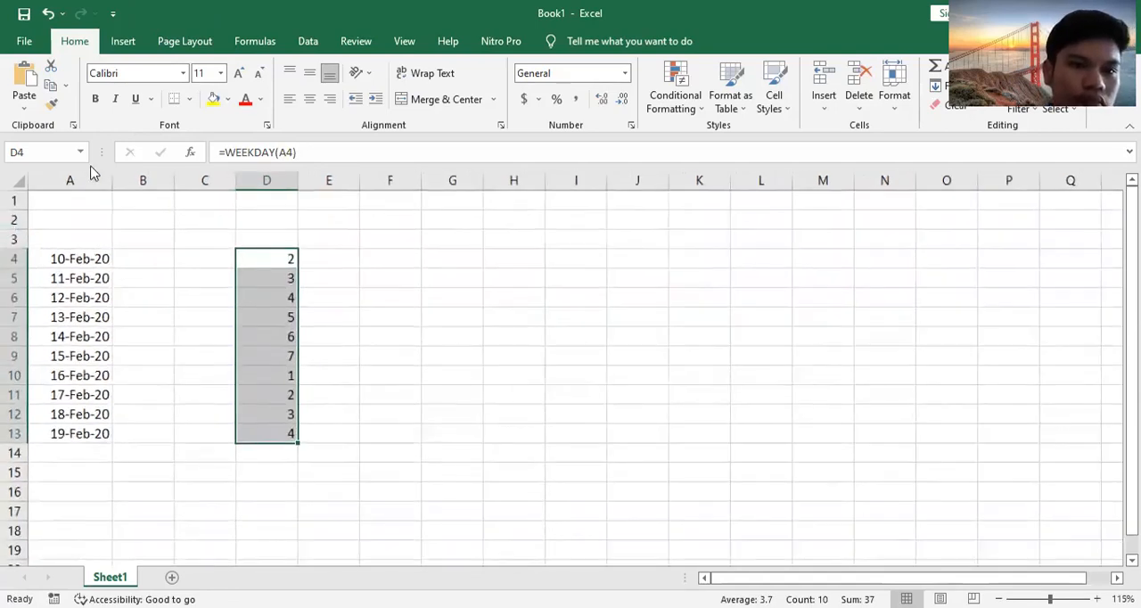
scroll(93, 172, "down", 1, "ctrl")
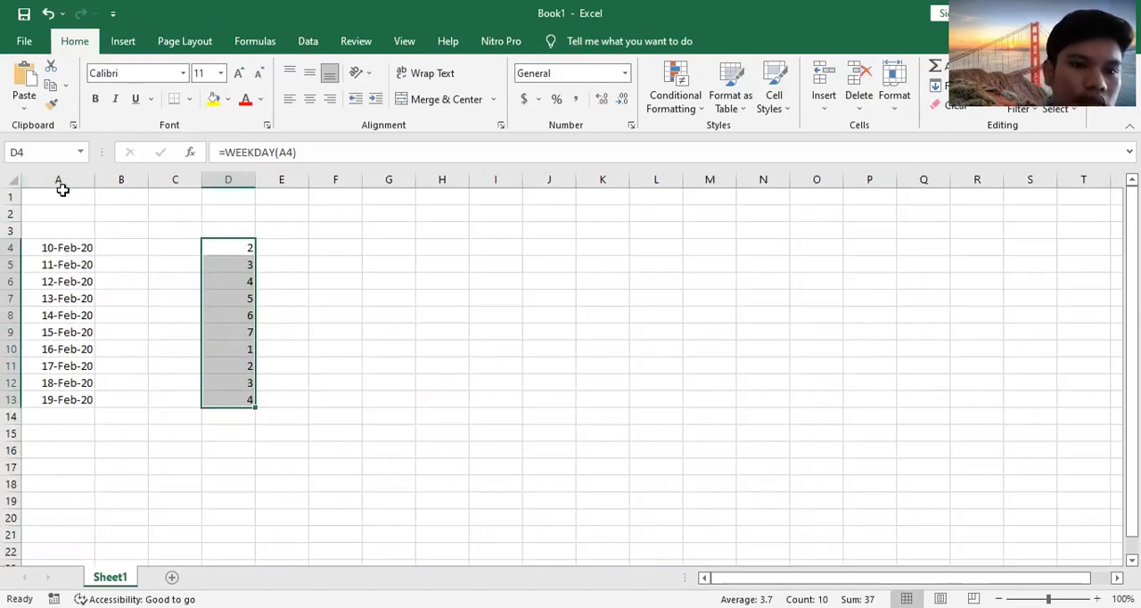
left_click(59, 179)
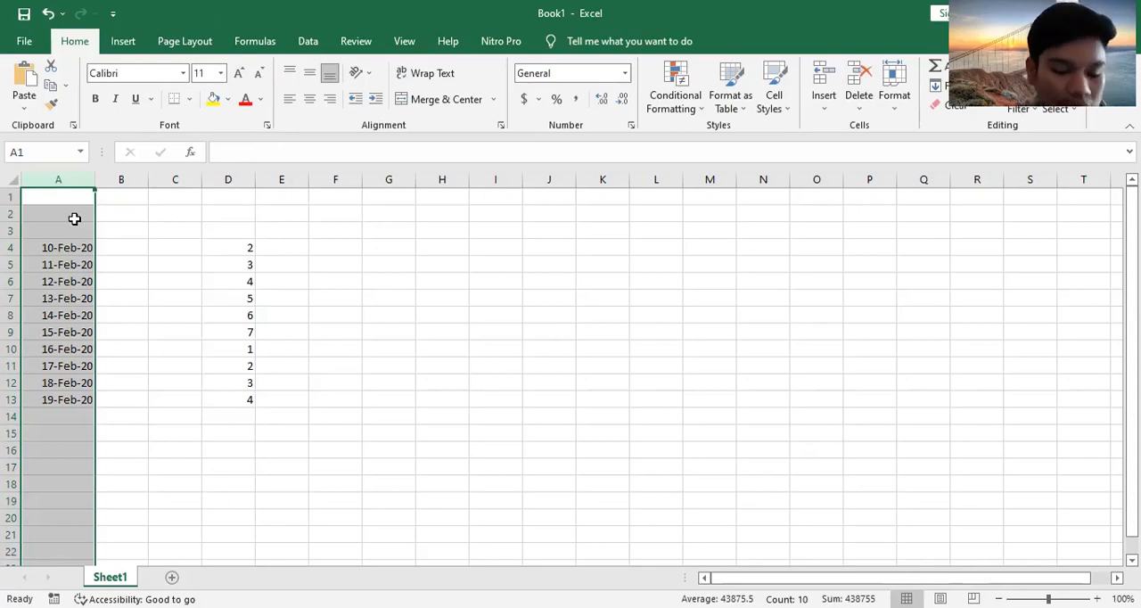
key("BackSpace")
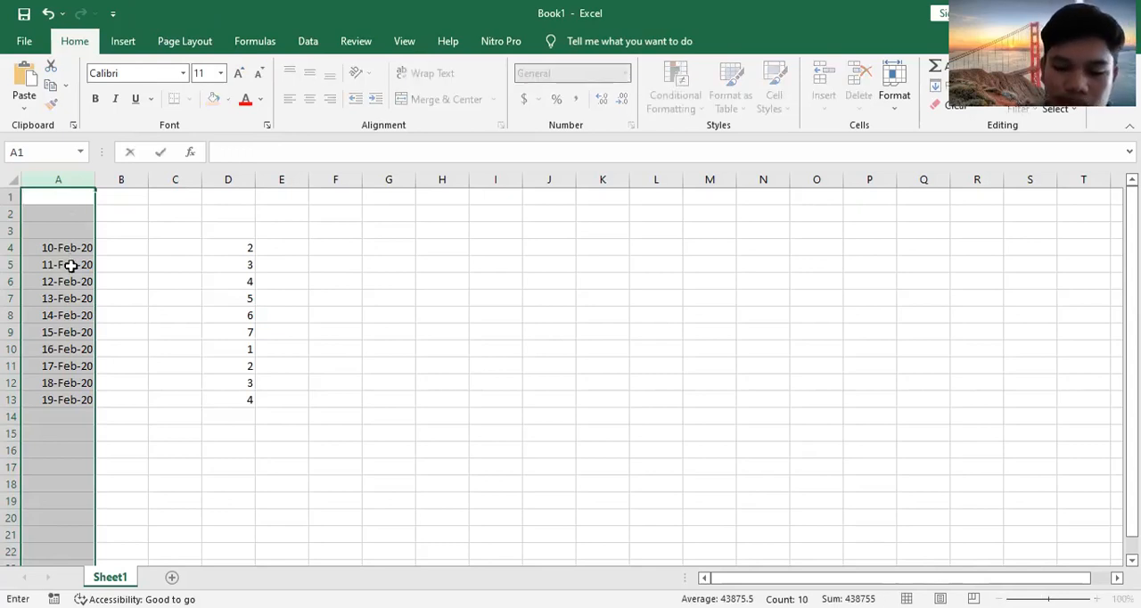
key("Down")
key("Down")
key("Down")
key("BackSpace")
key("Return")
key("BackSpace")
key("Return")
type("\\")
key("BackSpace")
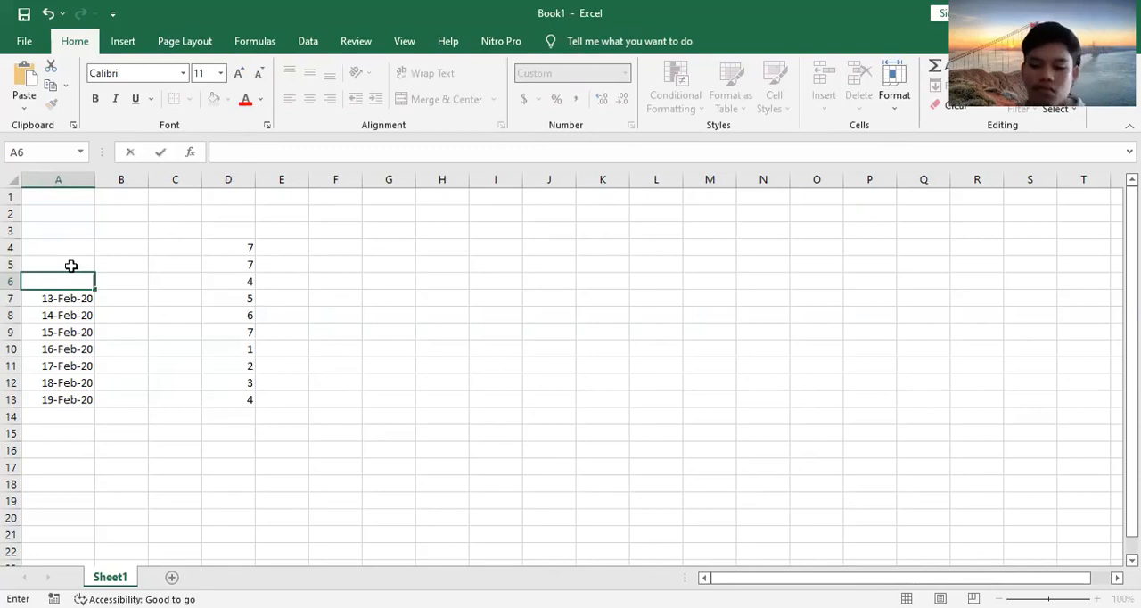
key("Return")
key("BackSpace")
key("Return")
key("BackSpace")
key("Return")
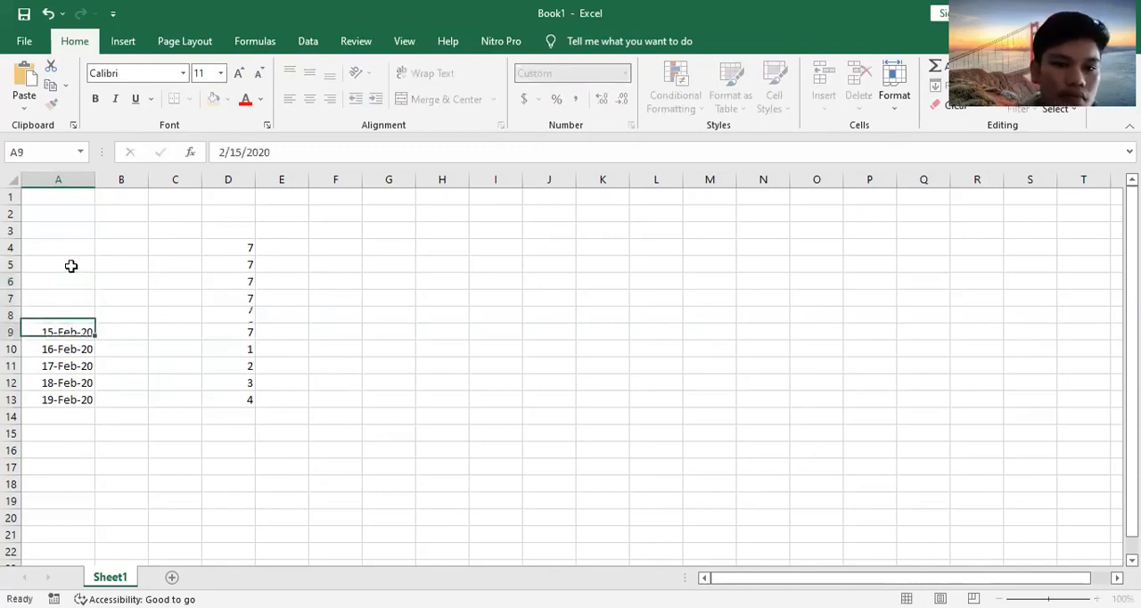
key("BackSpace")
key("Return")
key("BackSpace")
key("Return")
key("BackSpace")
key("Return")
key("BackSpace")
key("Return")
key("BackSpace")
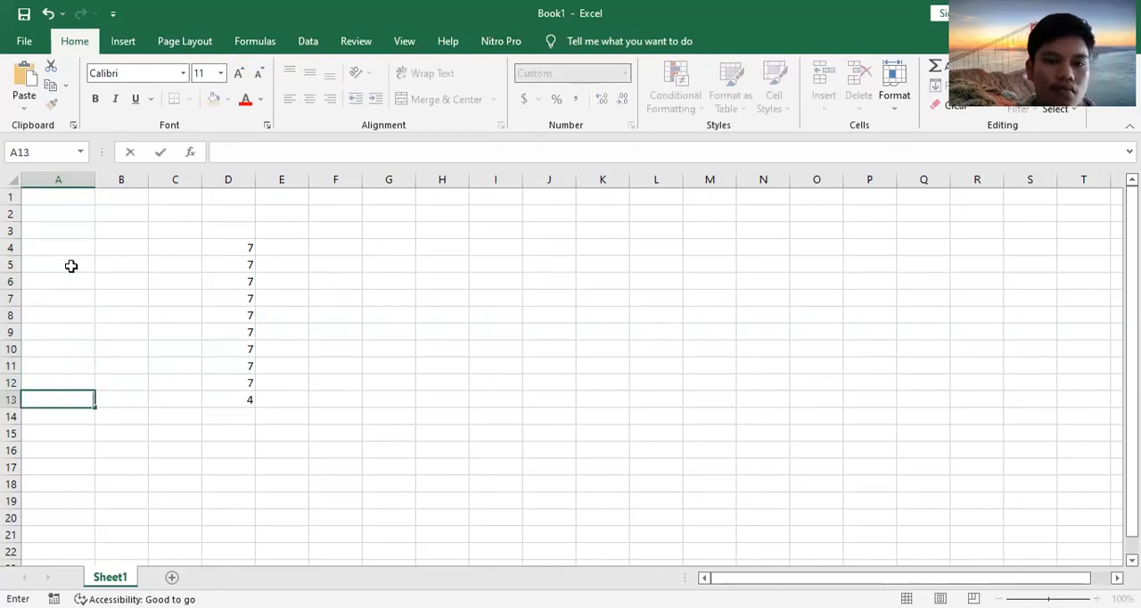
Step: Clear the WEEKDAY formulas from cells D4 to D13 one by one
left_click(249, 248)
key("BackSpace")
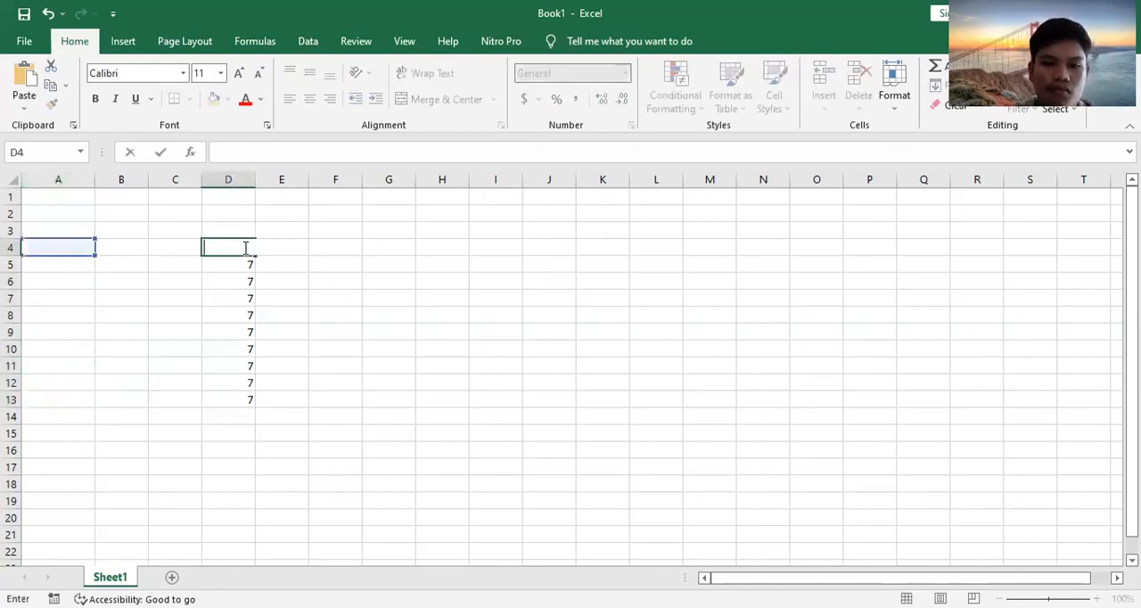
key("Return")
key("BackSpace")
key("Return")
key("BackSpace")
key("Return")
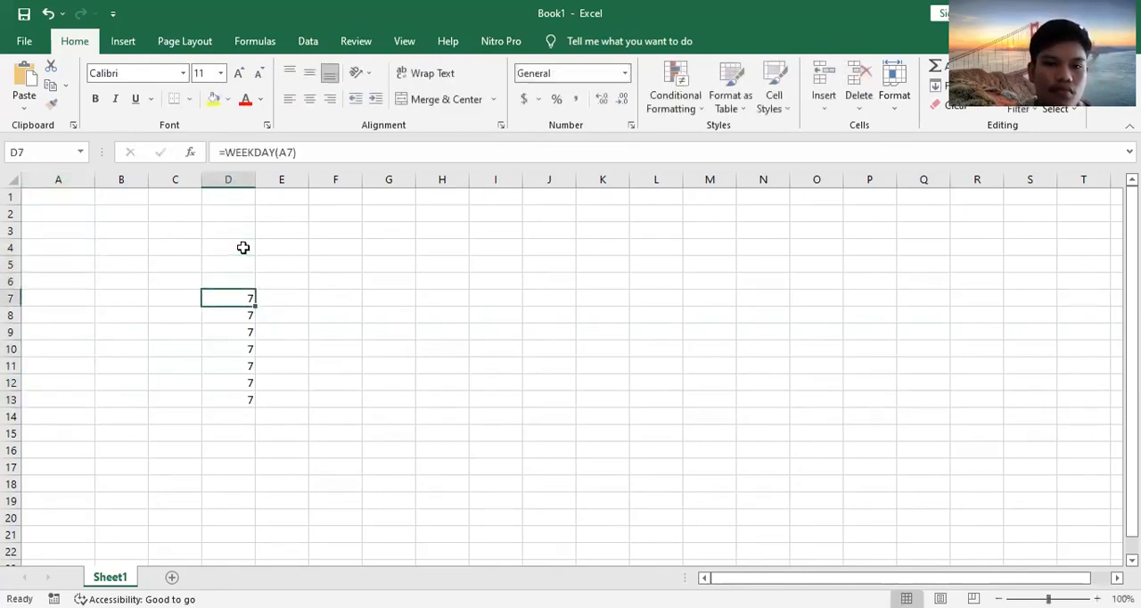
key("BackSpace")
key("Return")
key("BackSpace")
key("Return")
key("BackSpace")
key("Return")
key("BackSpace")
key("Return")
key("BackSpace")
key("Return")
key("BackSpace")
key("Return")
key("BackSpace")
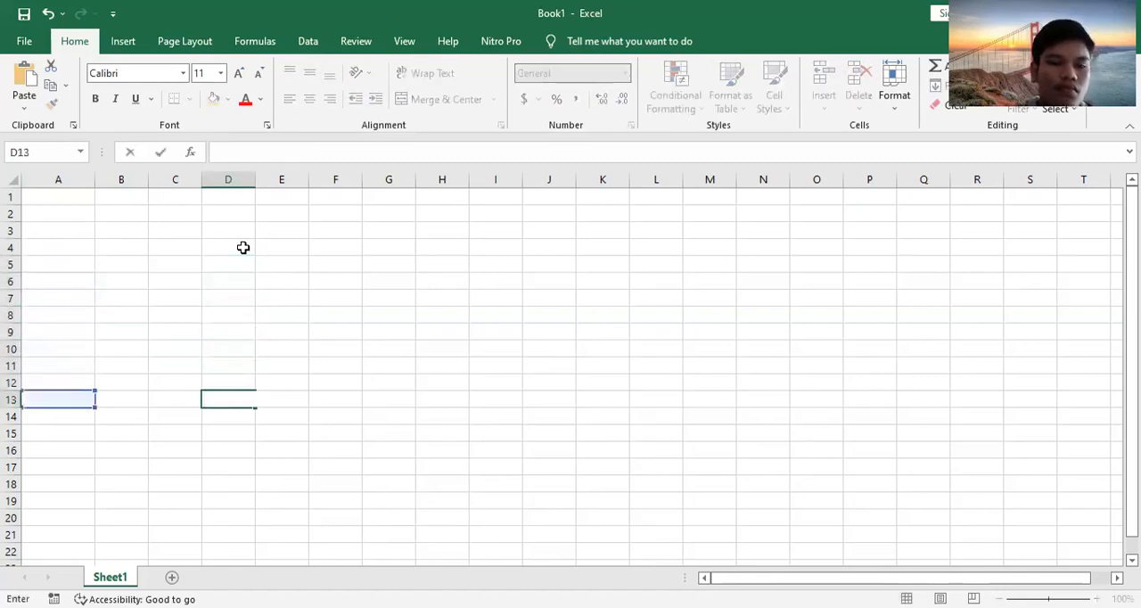
Step: Enter the heading "mulai kerja" in cell A3 and the date 03-jan-2020 below it in A4
left_click(86, 229)
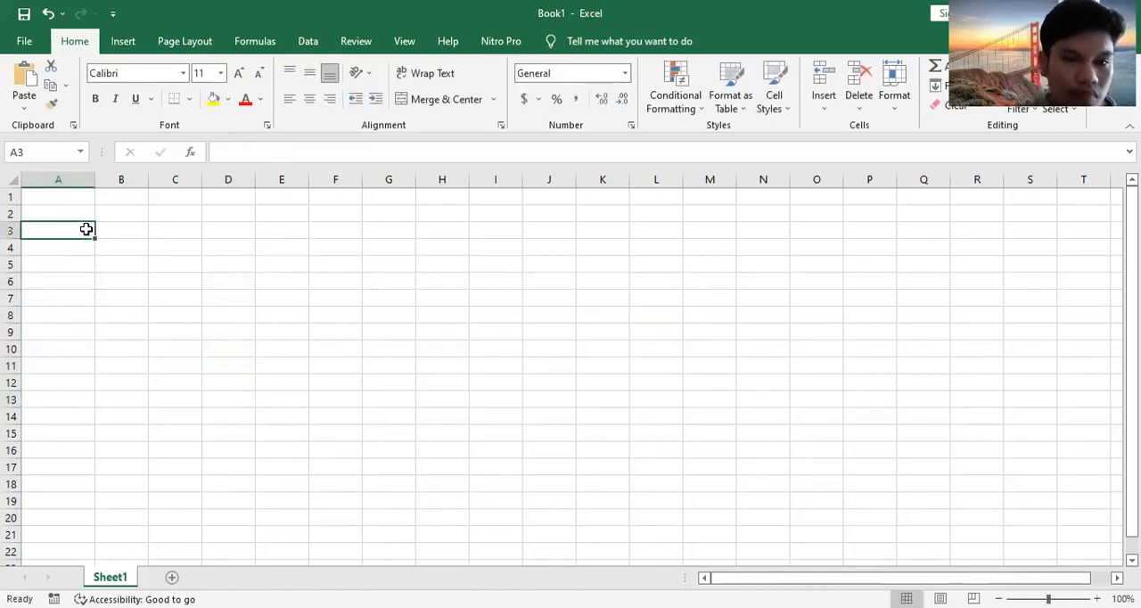
type("m")
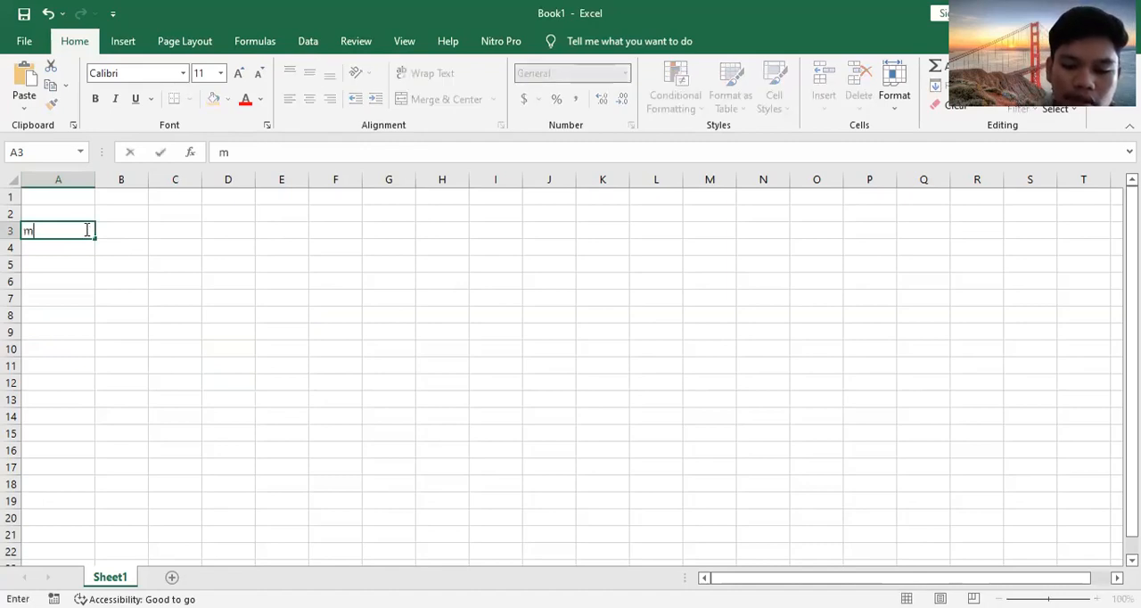
type("ulai kerja")
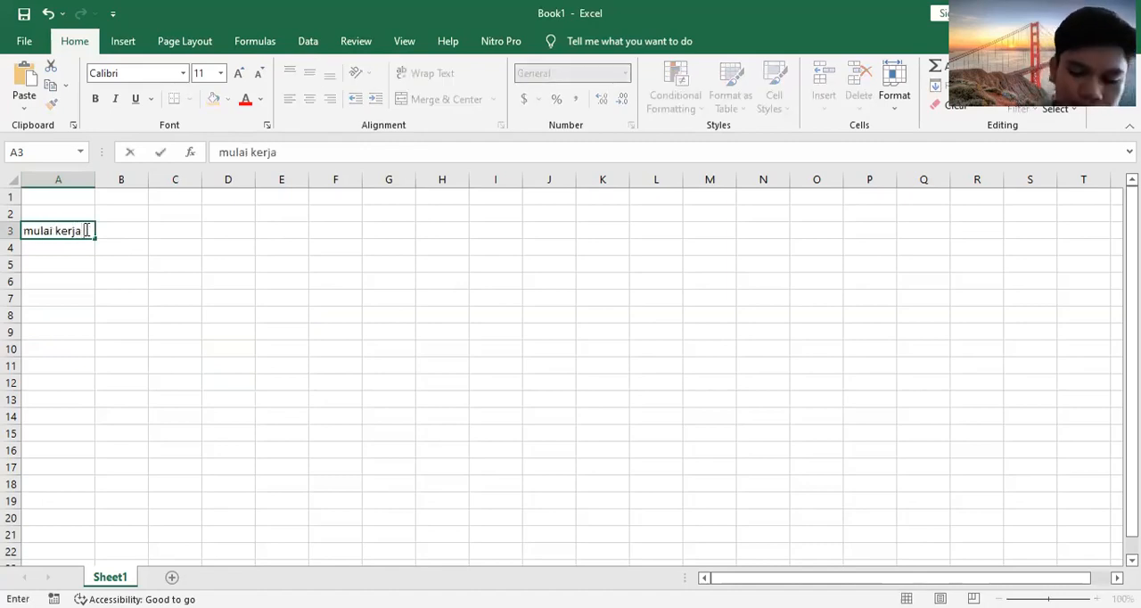
key("Return")
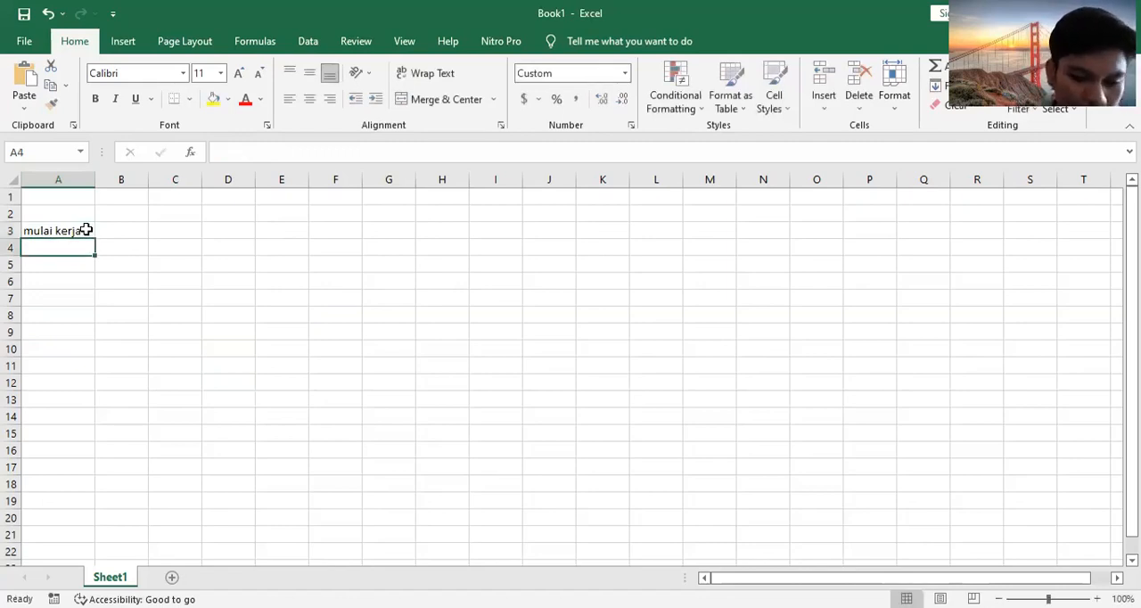
type("0")
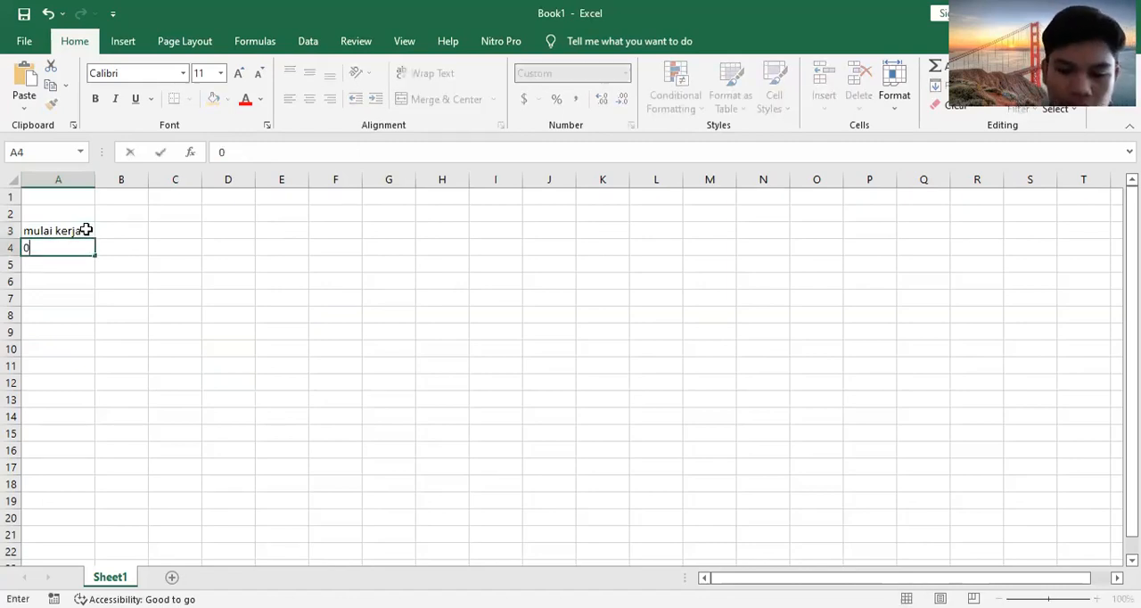
type("3-ja")
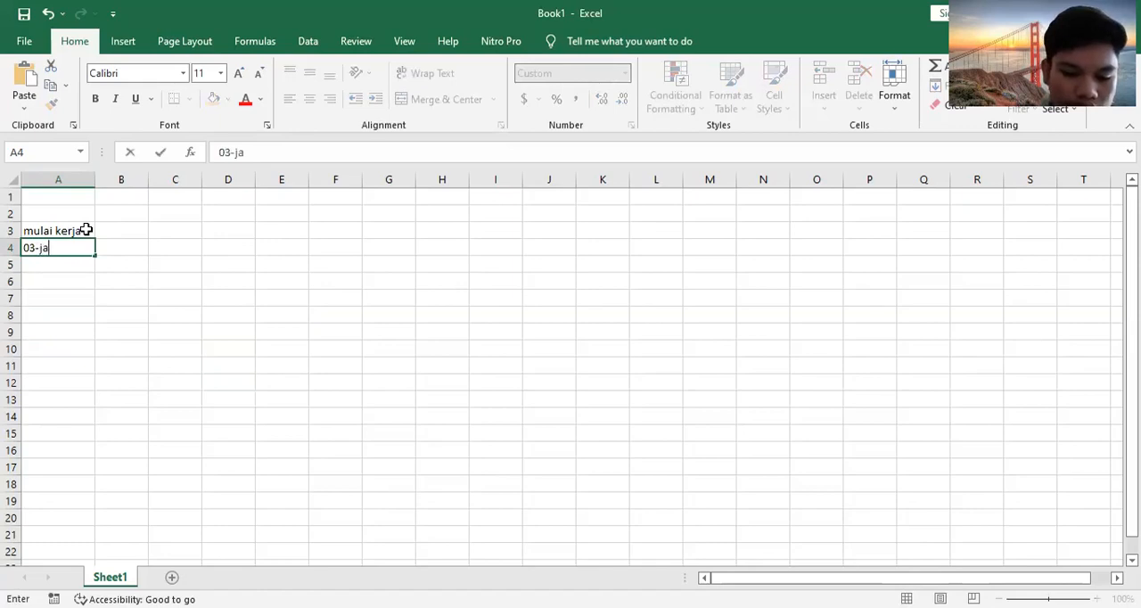
type("n-2")
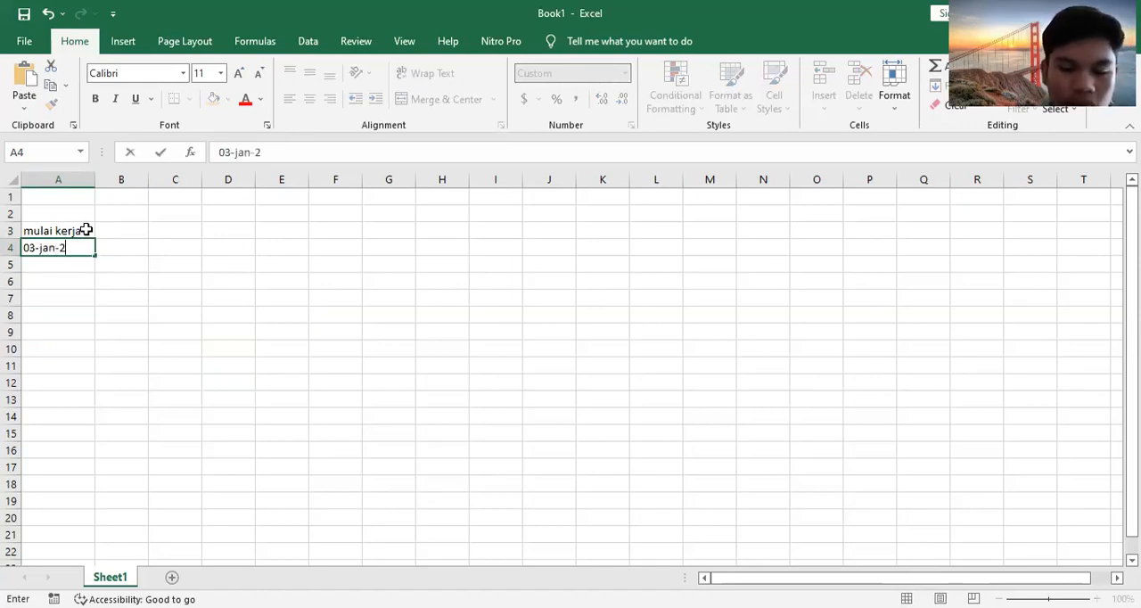
type("020")
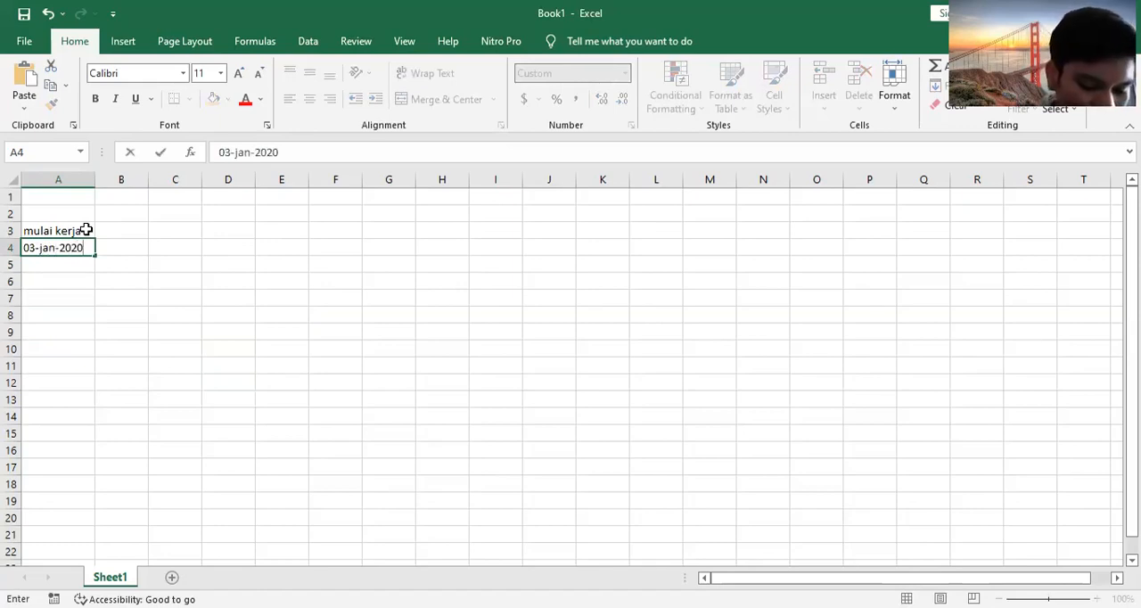
Step: Enter the heading "jumlah libur" in cell C3 and widen columns C and D to fit the text
left_click(190, 232)
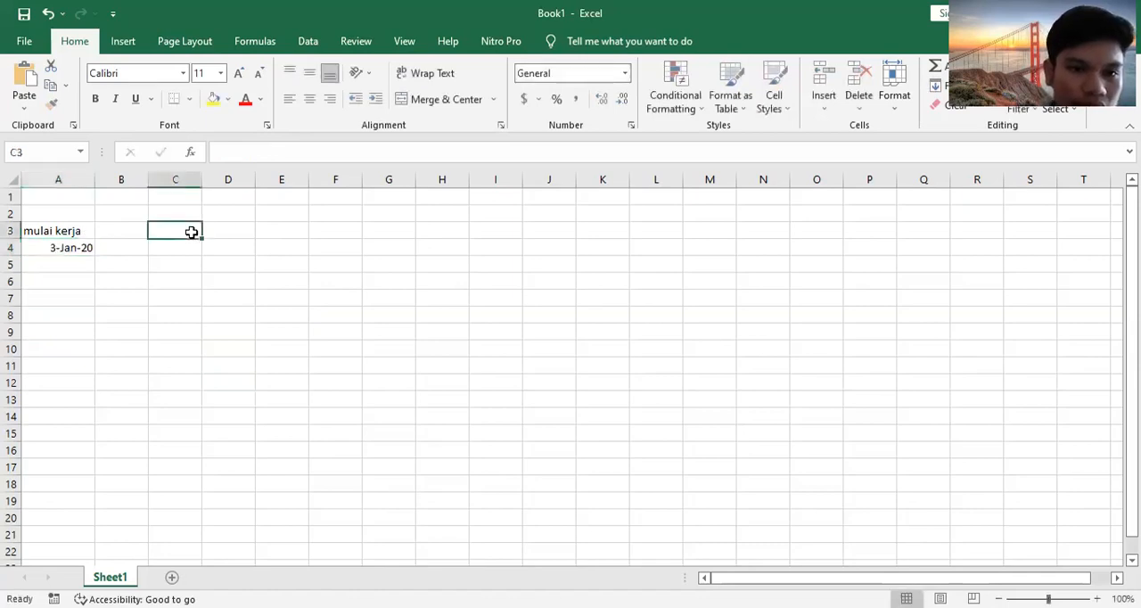
type("ju")
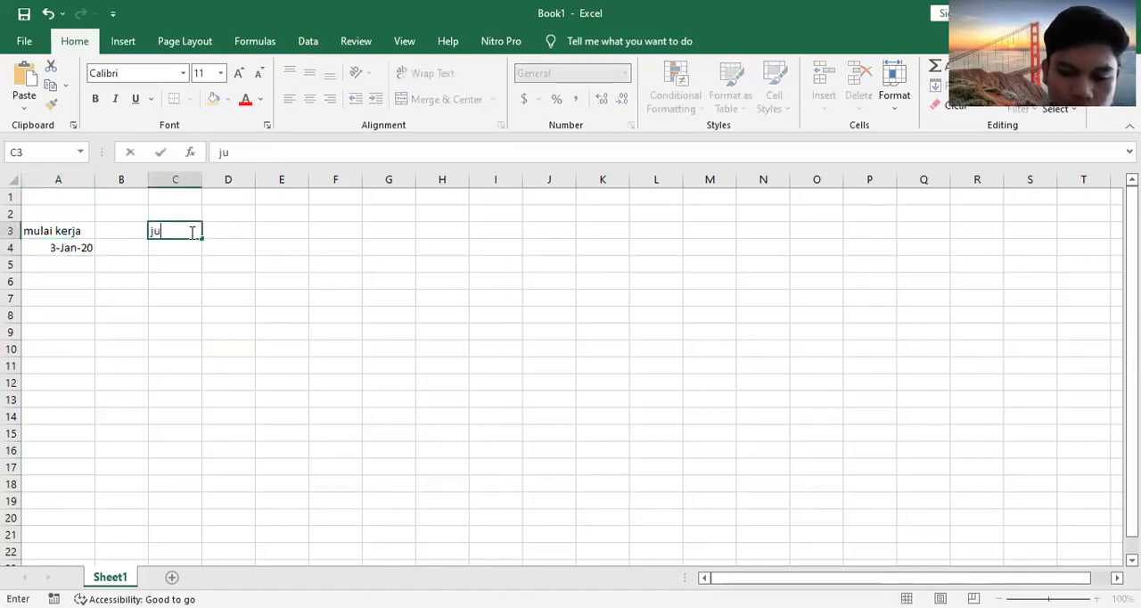
type("mlah libur")
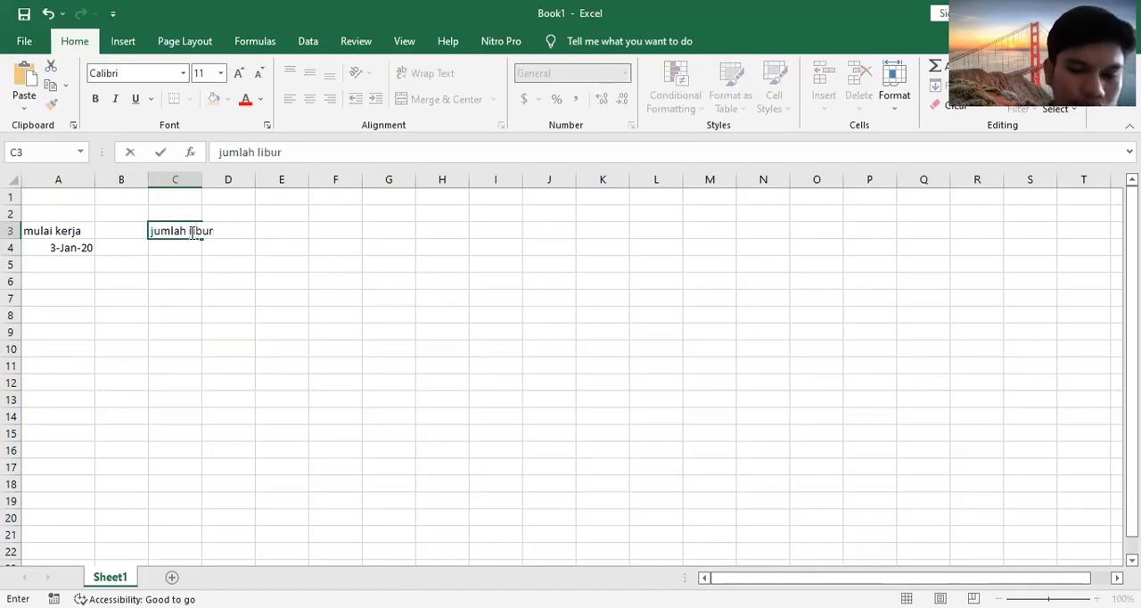
left_click_drag(196, 180, 223, 180)
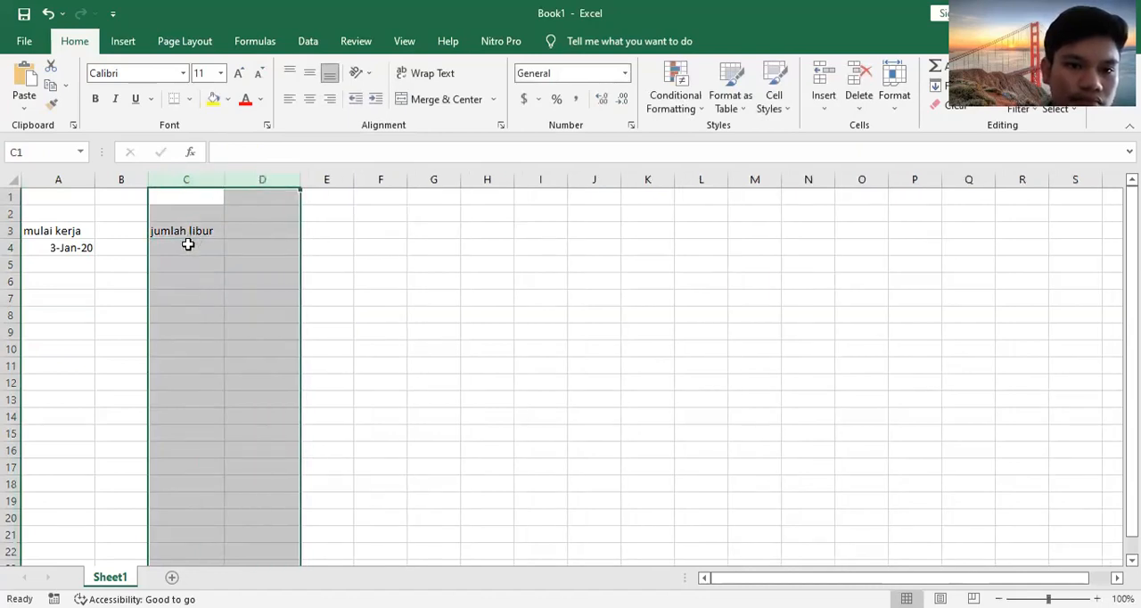
Step: Enter the holiday date 05-jan-2020 in cell C4 and fill the daily series down to C5
left_click(187, 246)
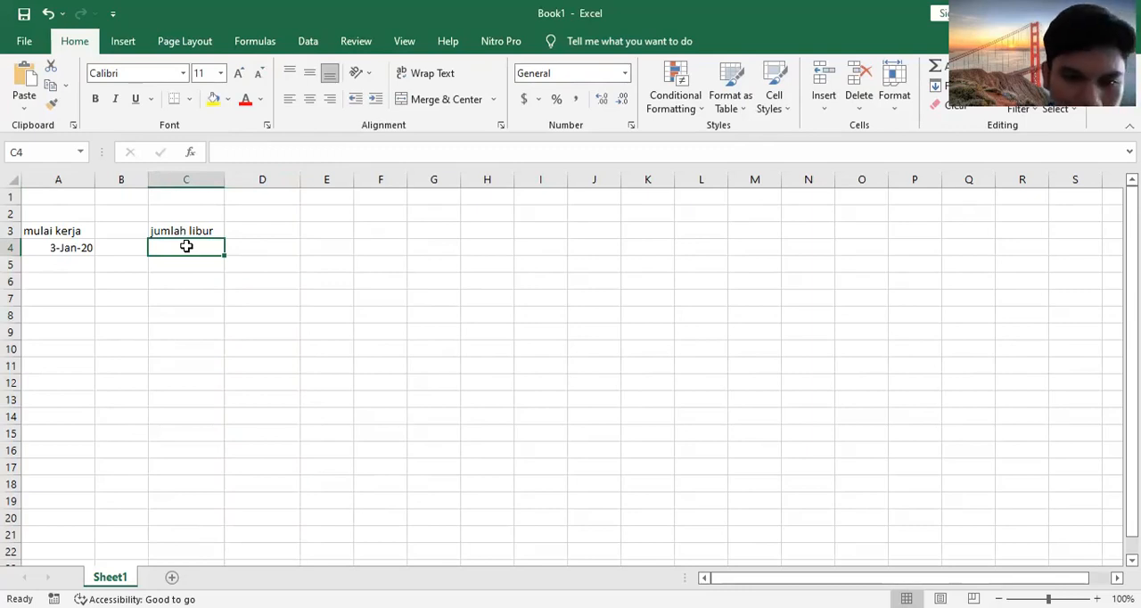
type("5")
key("BackSpace")
type("05")
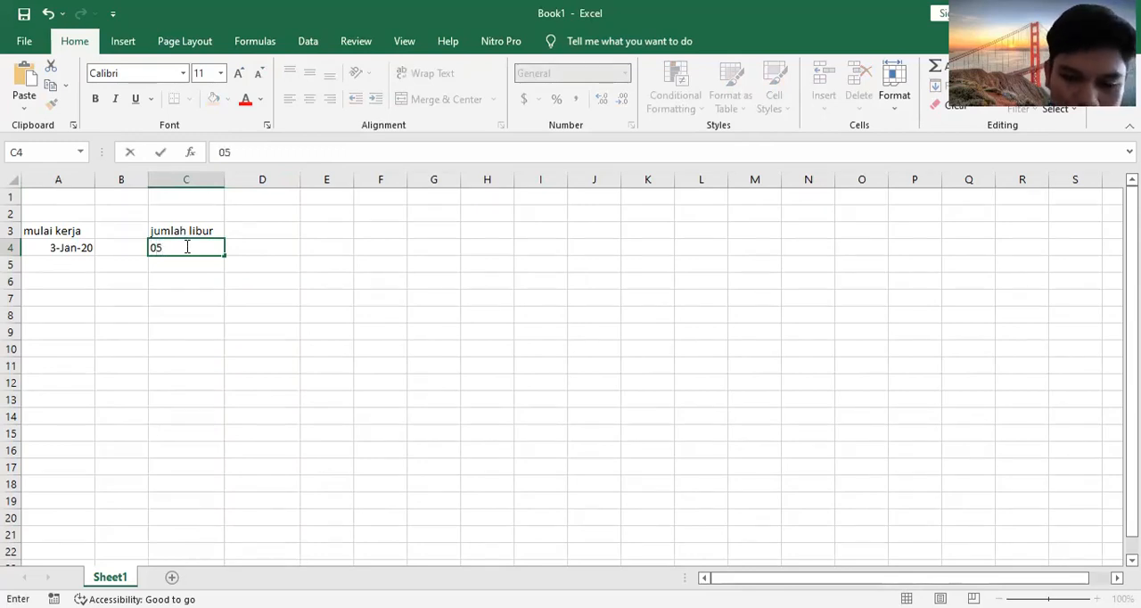
type("-jan")
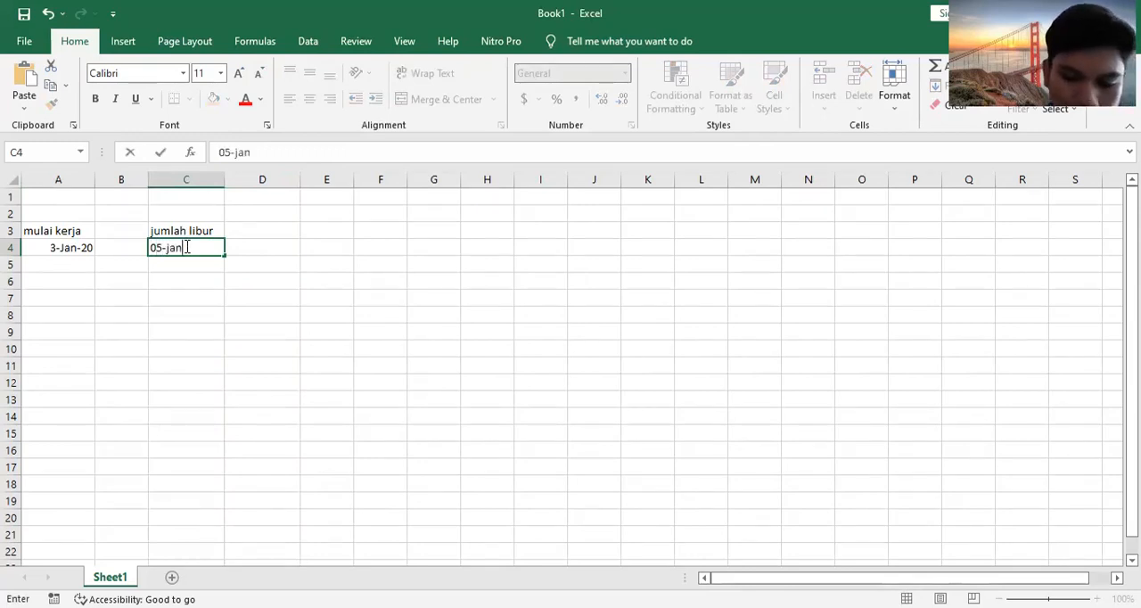
type("-20202")
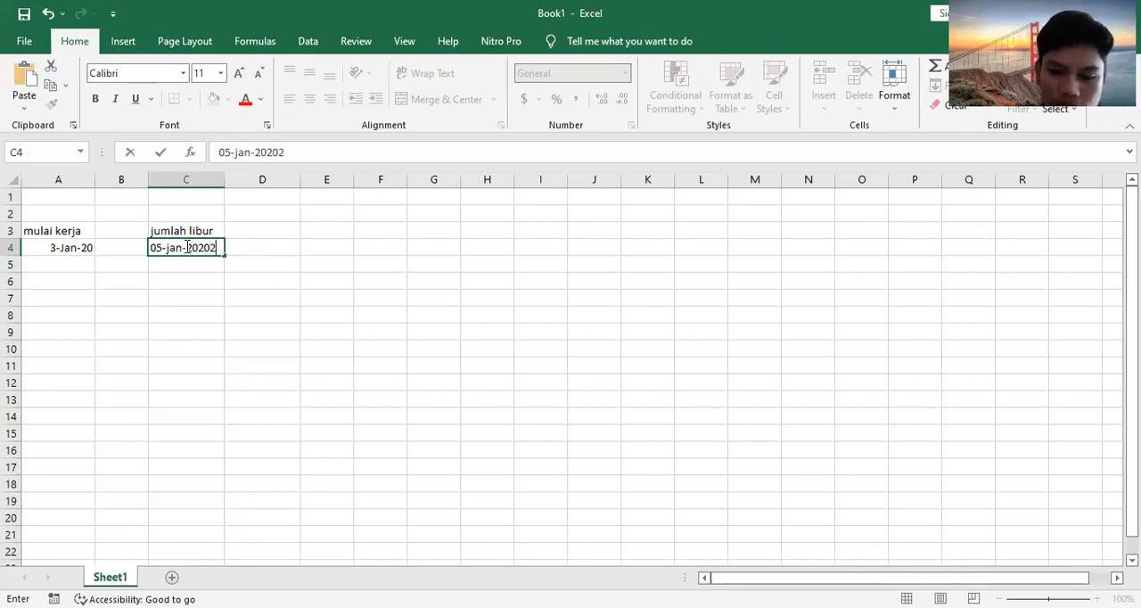
key("BackSpace")
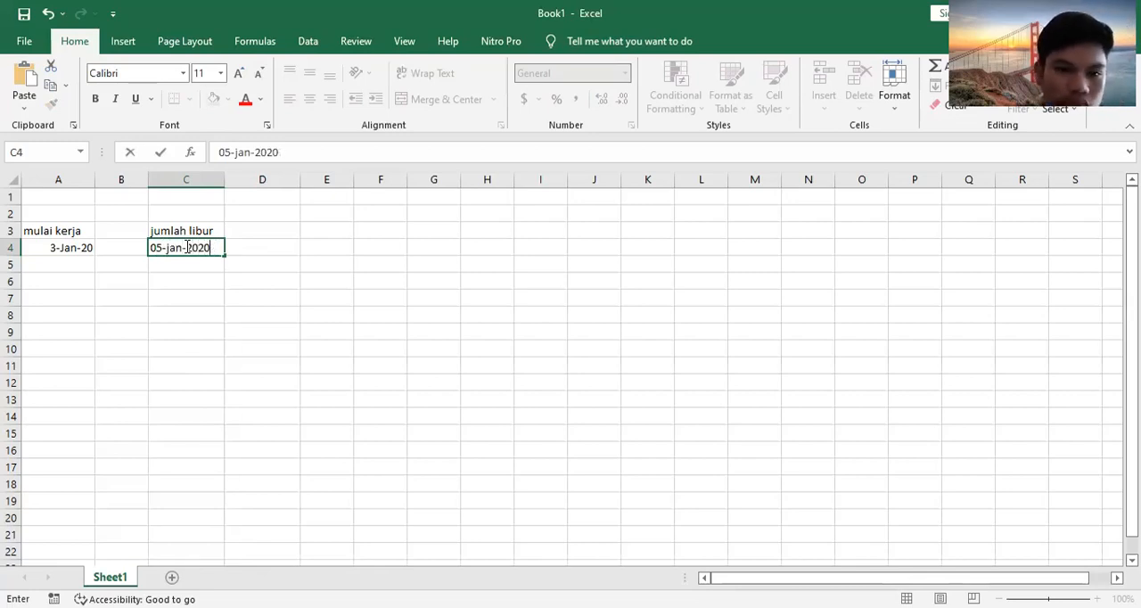
left_click(186, 247)
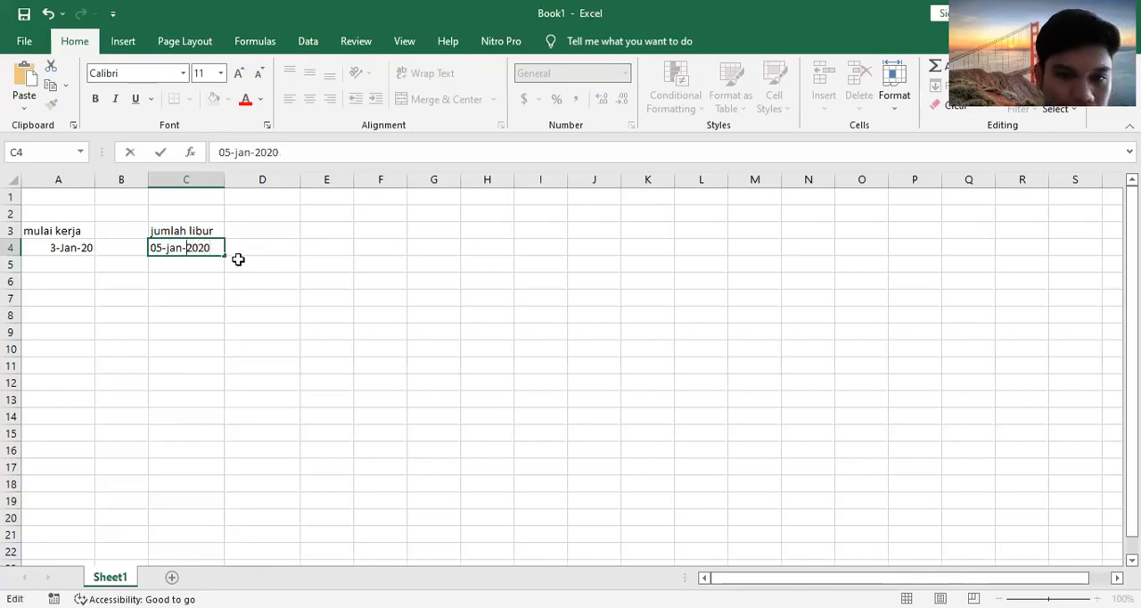
mouse_move(225, 256)
left_mouse_down()
mouse_move(221, 298)
mouse_move(223, 272)
left_mouse_up()
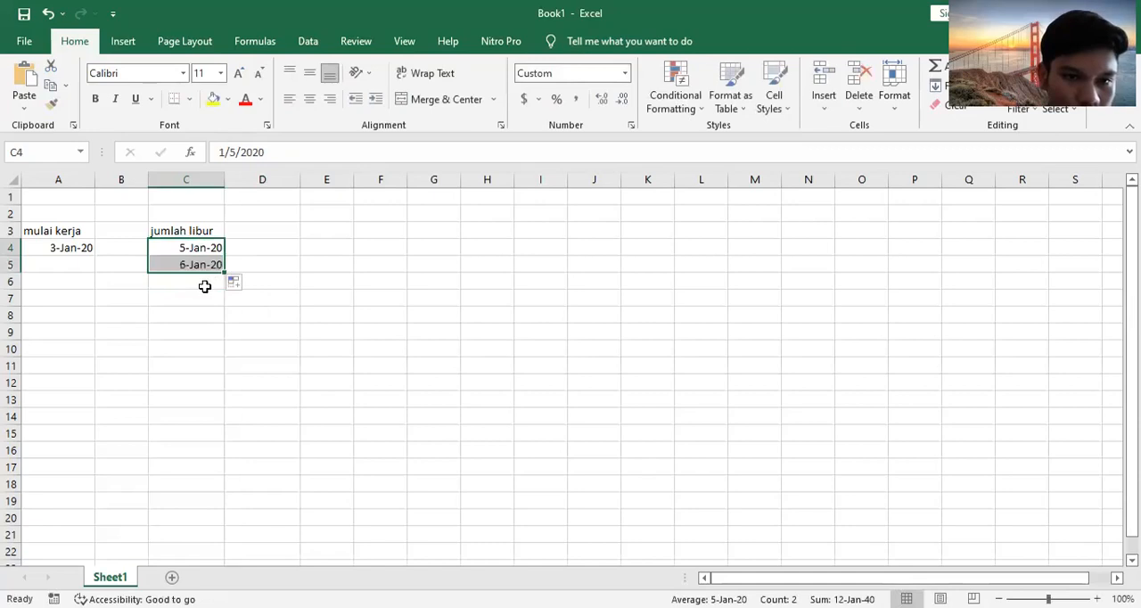
Step: Add the holiday dates 10-feb-2020 in cell C6 and 28-feb-2020 in cell C7
left_click(206, 288)
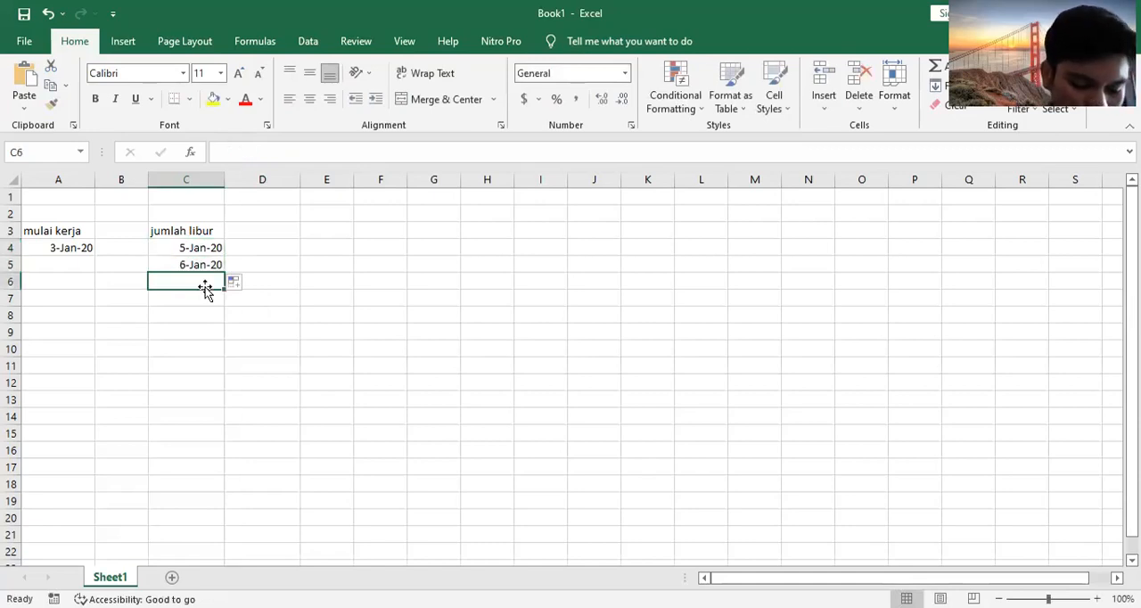
type("10-")
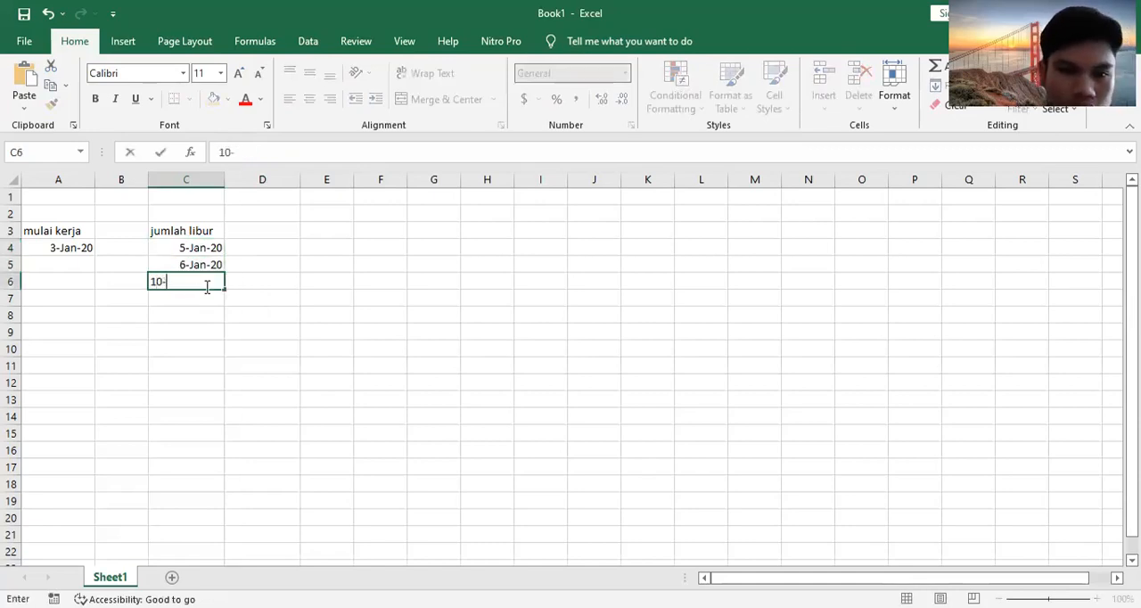
type("feb-2020")
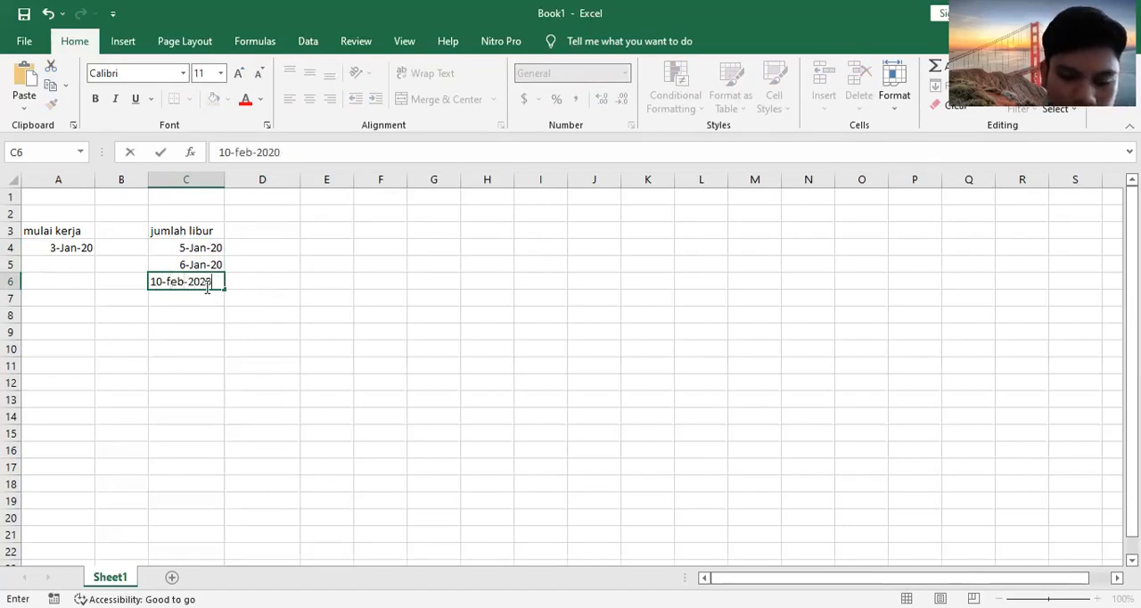
key("Return")
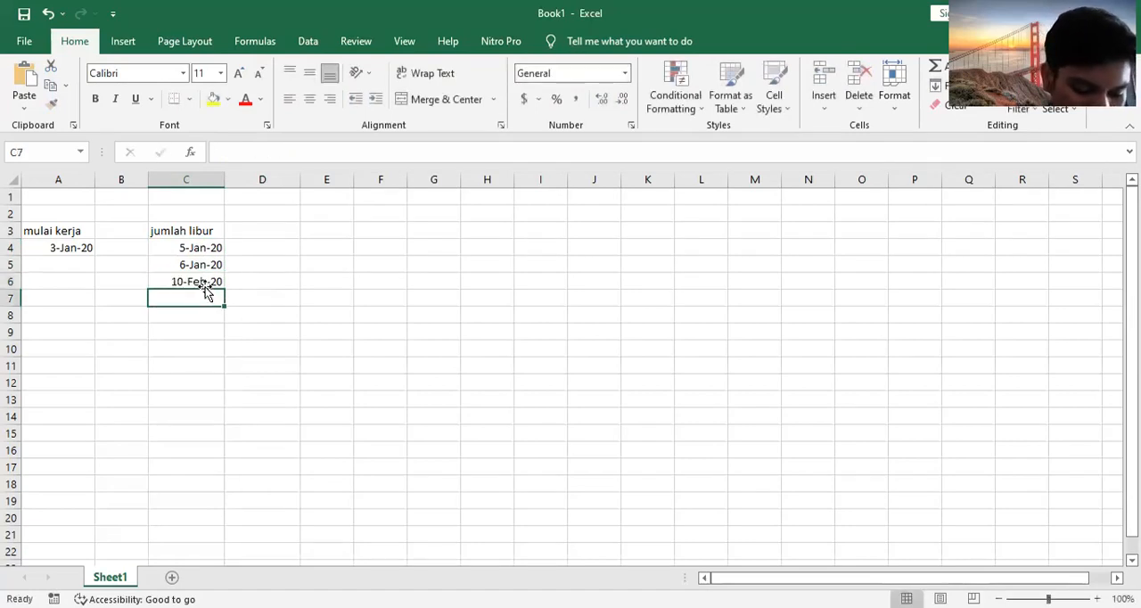
type("28")
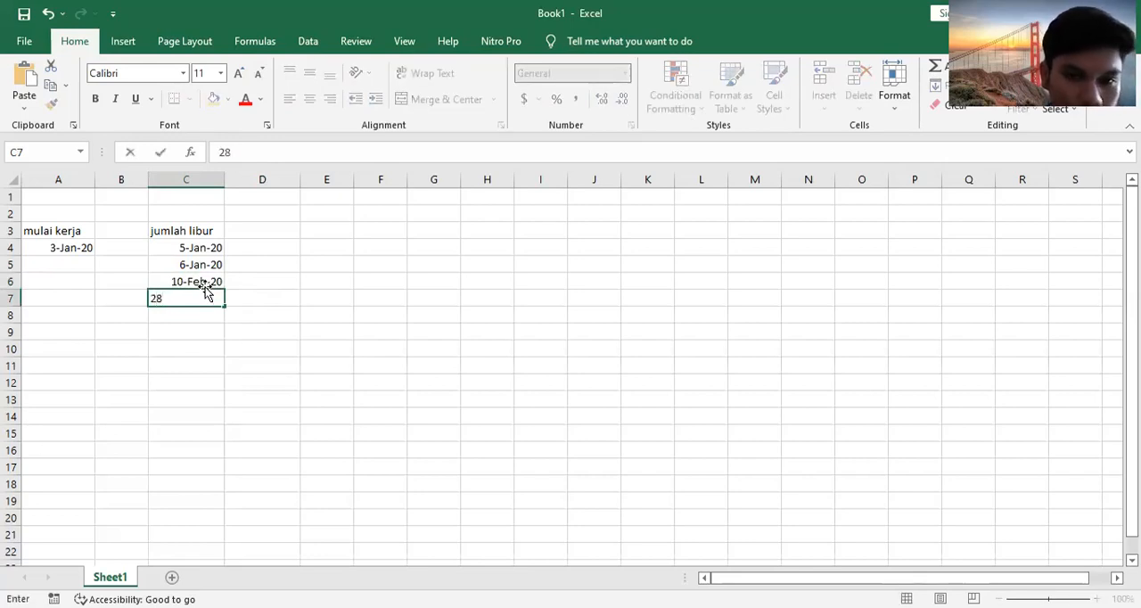
type("-feb-2020")
key("Return")
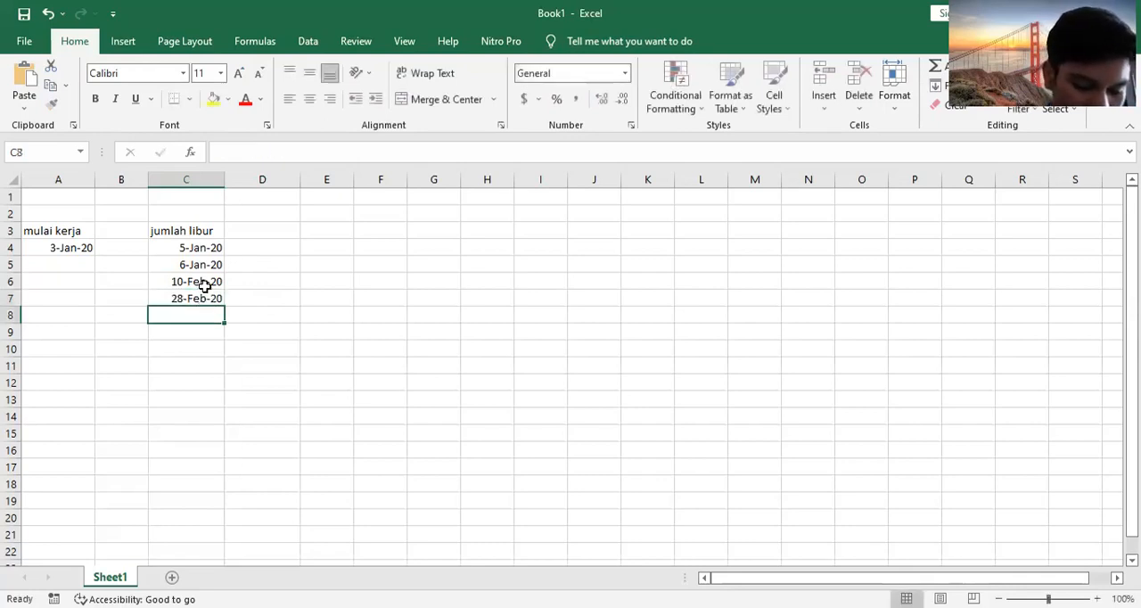
Step: Enter the holiday date 07-mar-20 in cell C8
type("0")
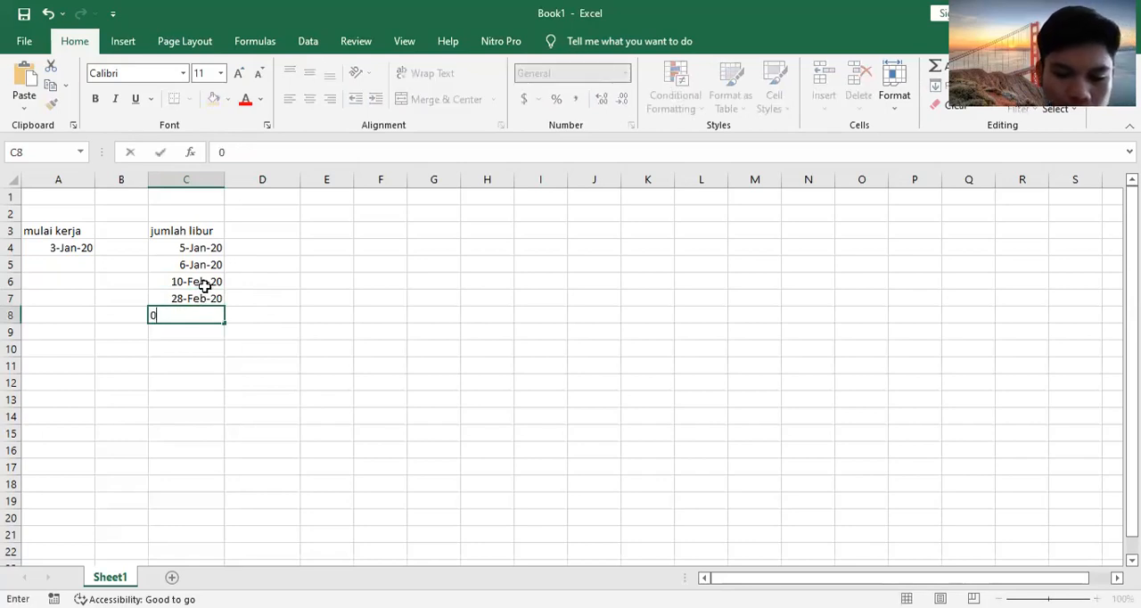
type("7-ma")
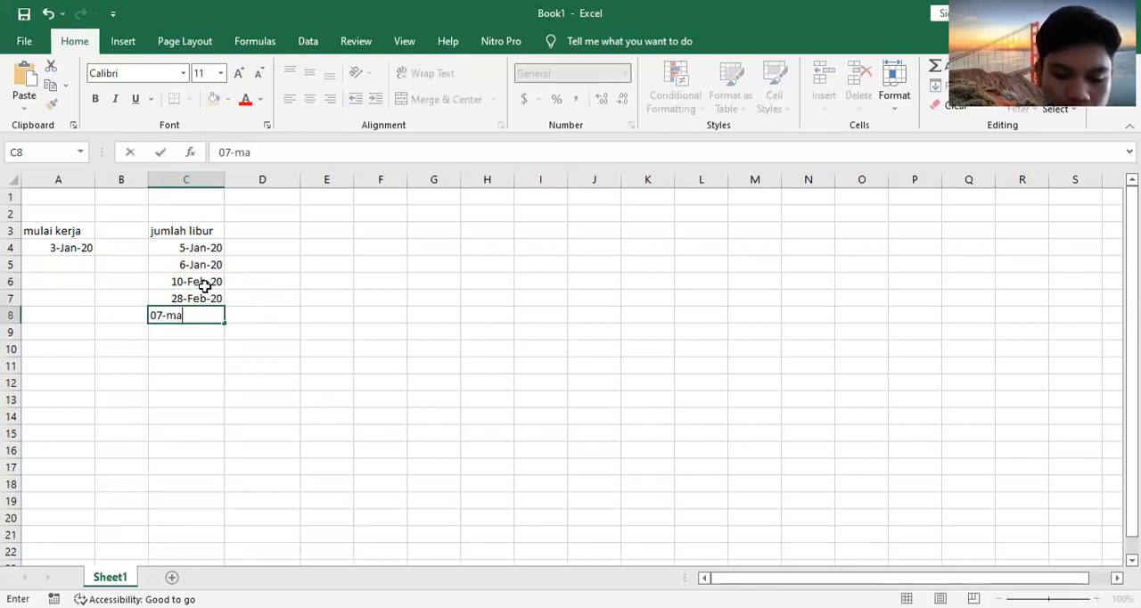
type("r-20")
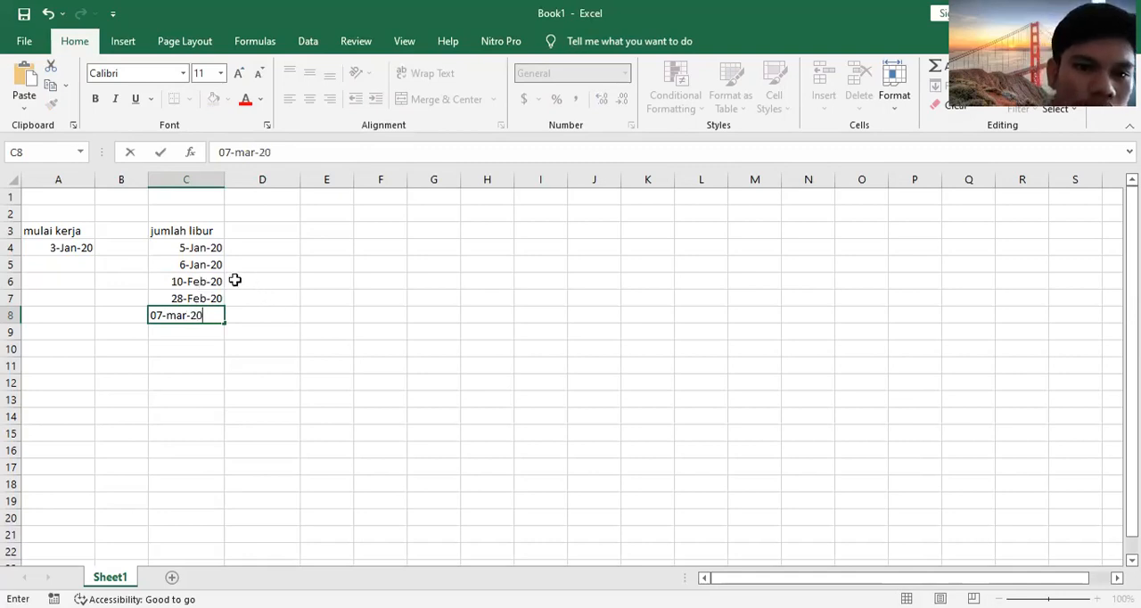
left_click(187, 265)
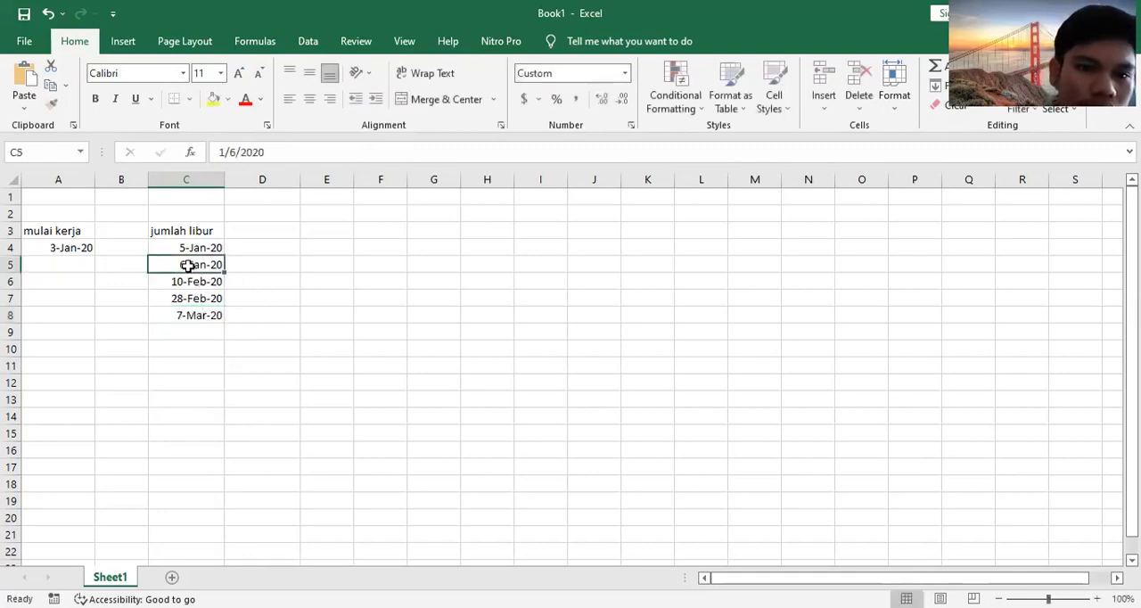
Step: Change the holiday date in cell C5 to 1/7/2020
key("Left")
left_click(188, 265)
double_click(187, 265)
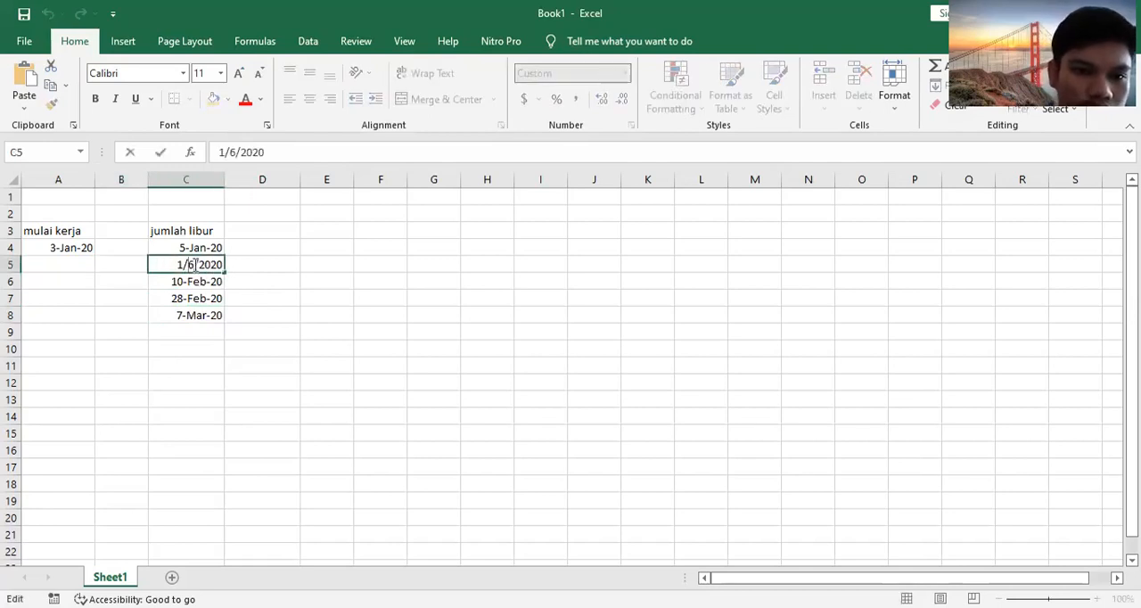
left_click(195, 265)
key("BackSpace")
type("7")
key("Return")
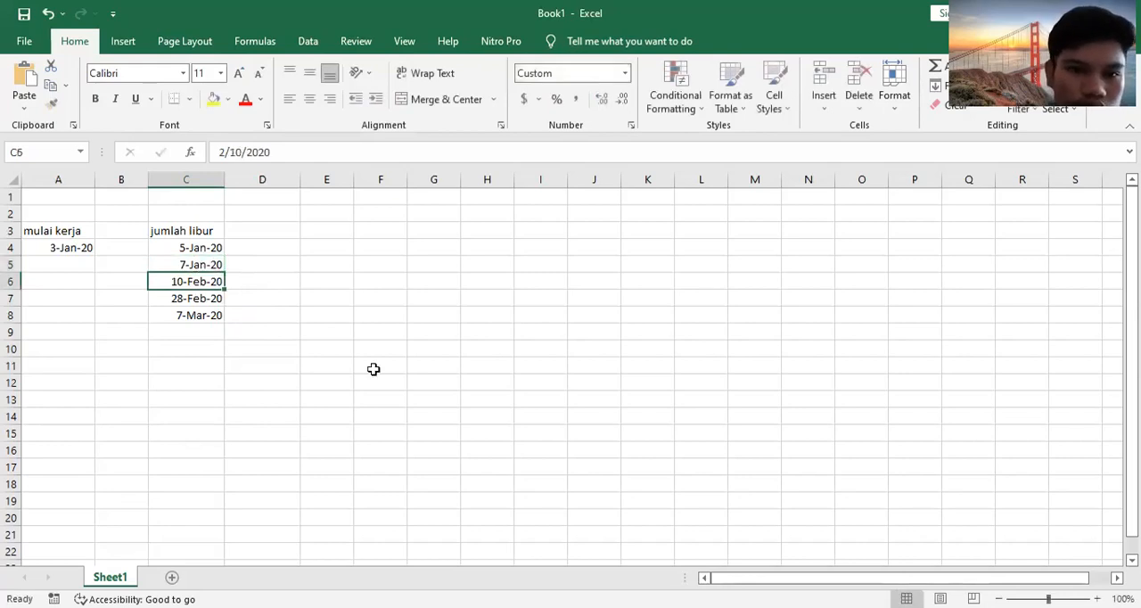
Step: Enter the heading "jumlah hari lerja" in cell D3 and widen column D to fit the text
left_click(259, 231)
type("jumlah")
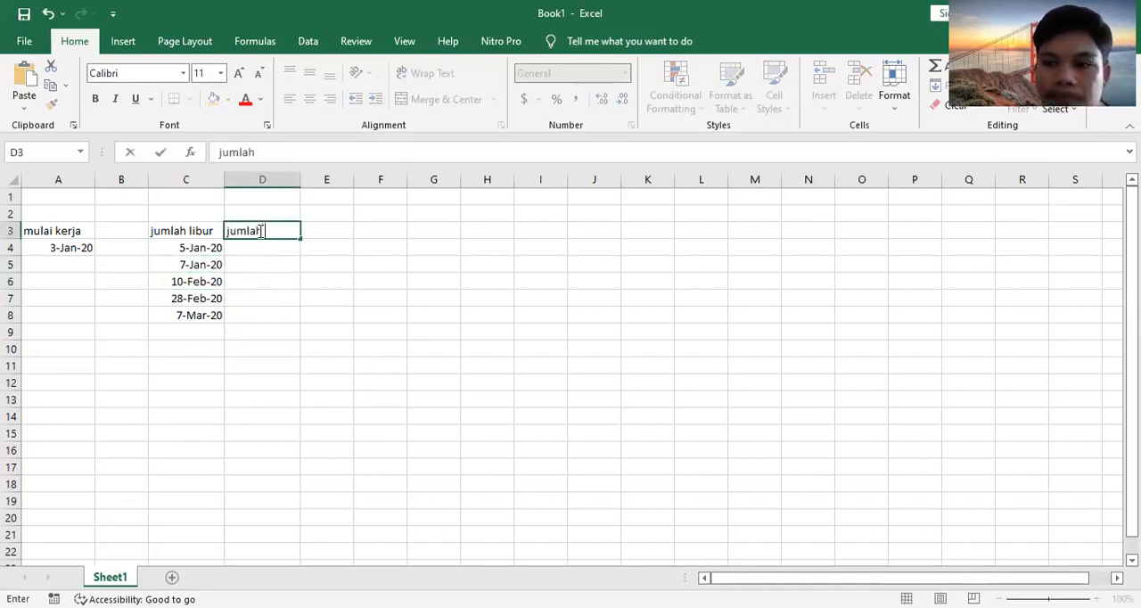
type(" hari l")
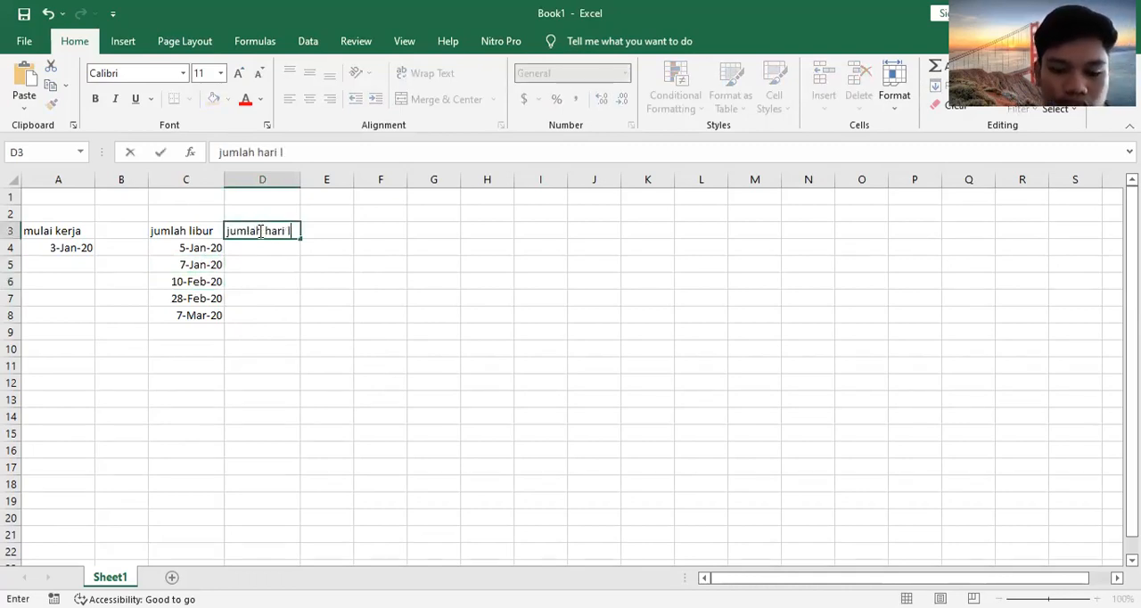
type("erja")
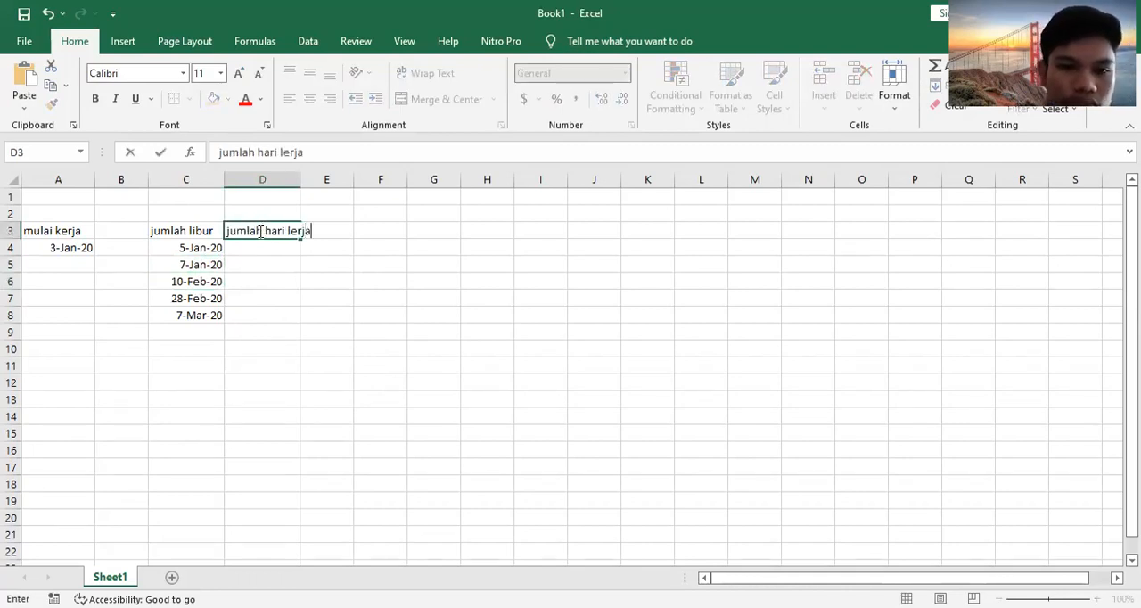
left_click(300, 181)
left_click_drag(298, 183, 325, 182)
left_click(290, 248)
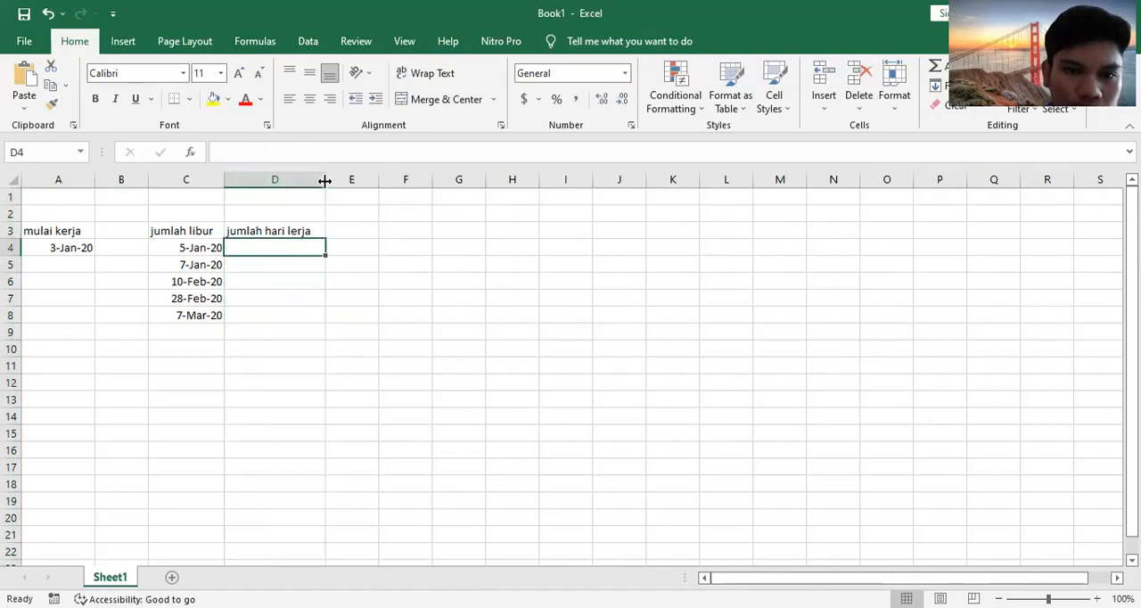
left_click_drag(347, 182, 353, 183)
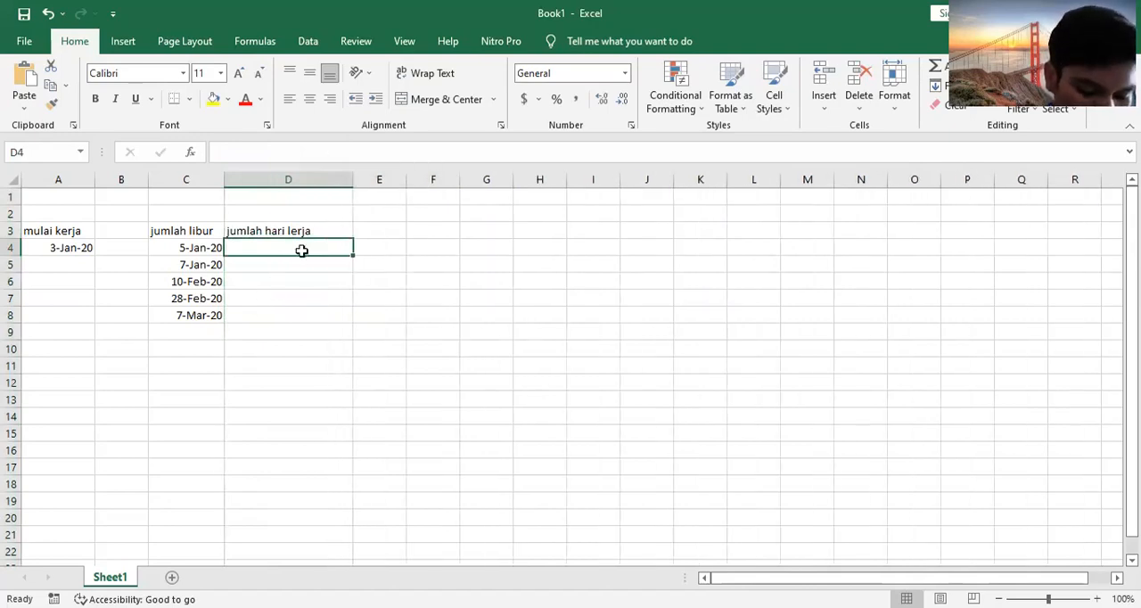
Step: Enter 30 as the number of working days in cell D6
left_click(290, 282)
type("30")
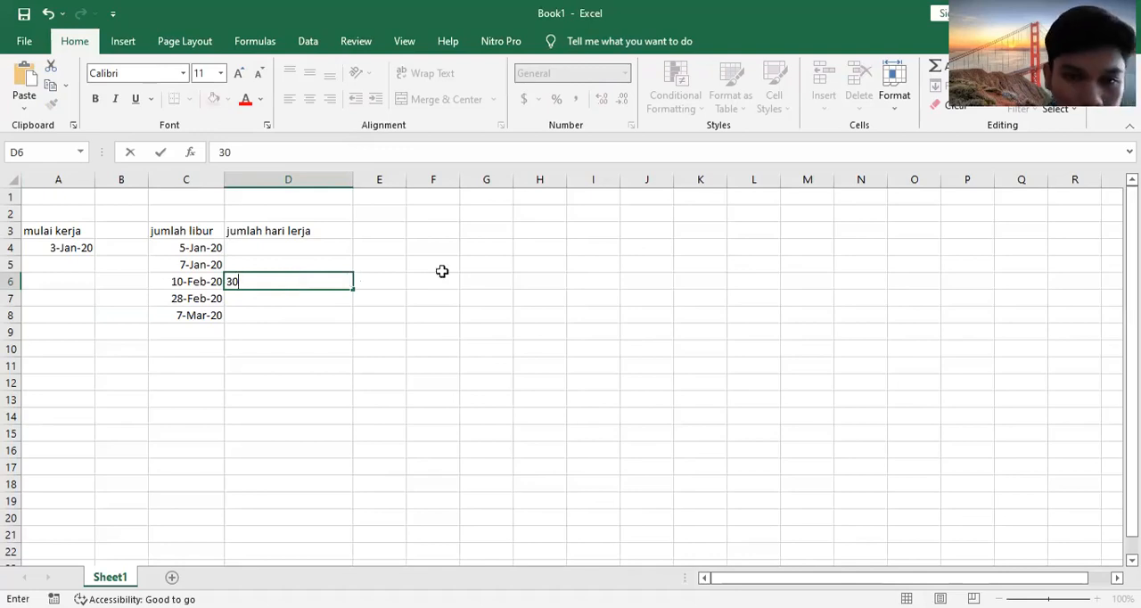
left_click(414, 232)
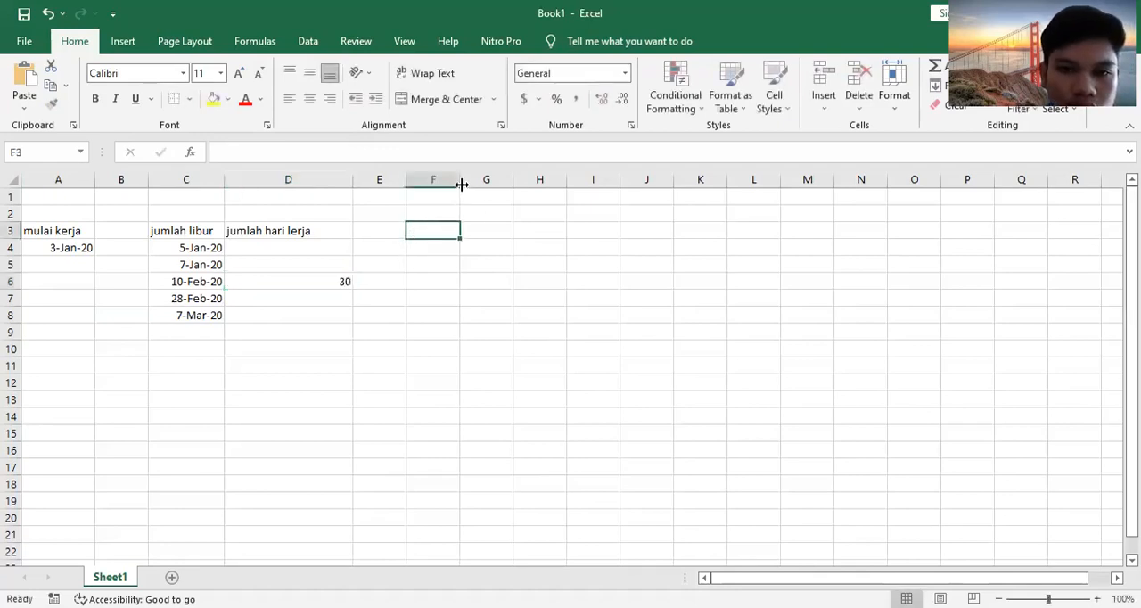
Step: Widen column F and enter the heading "tanggal hari kerja" in cell F3
left_click_drag(531, 203, 530, 203)
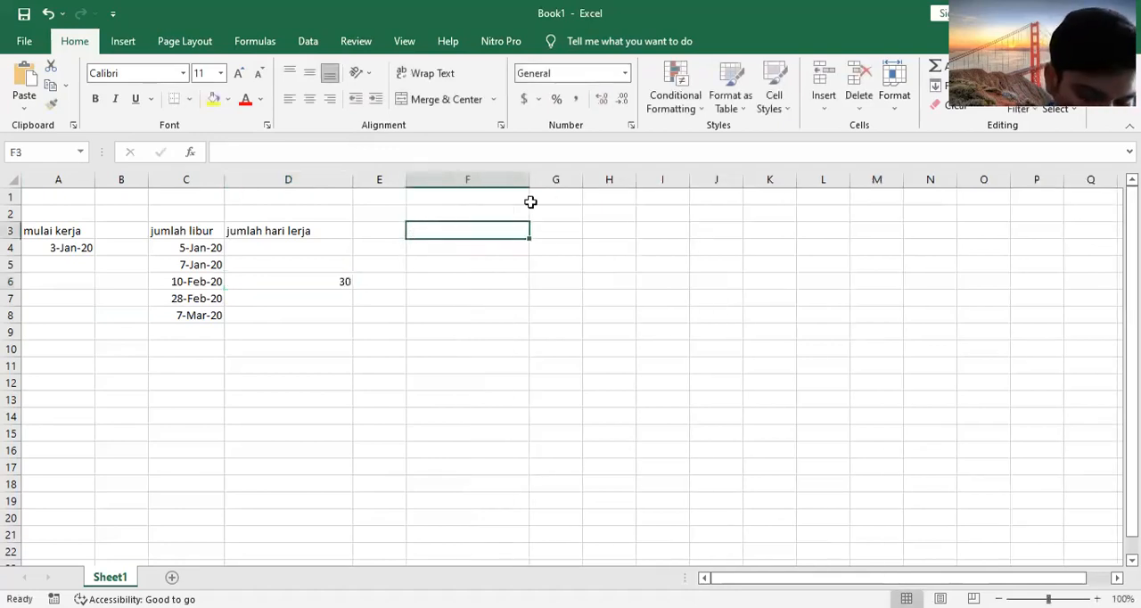
type("tangg")
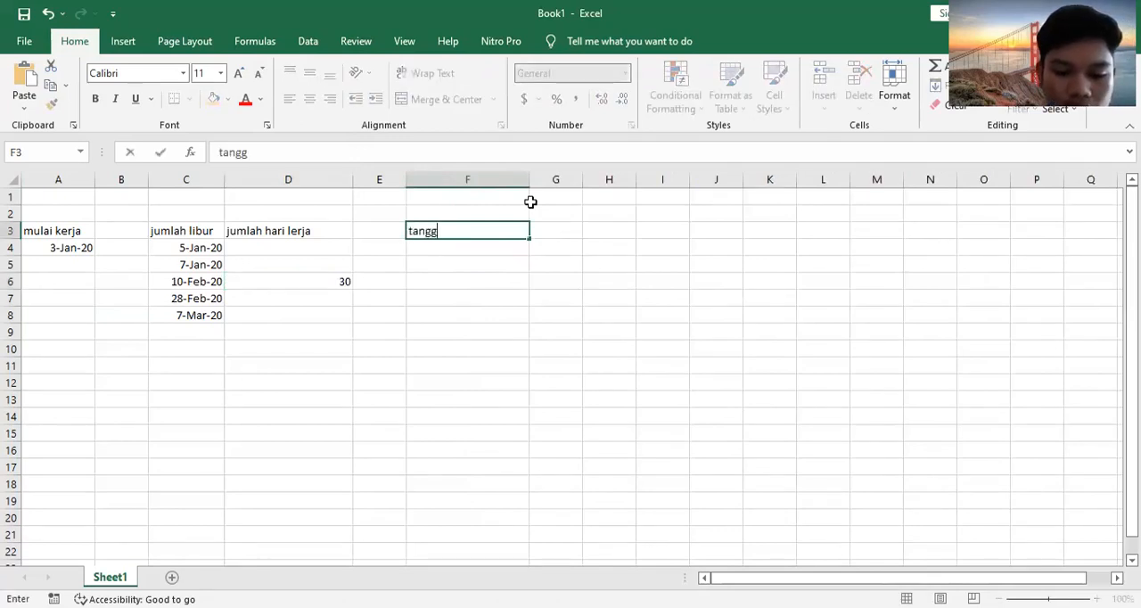
type("al ha")
key("BackSpace")
type("hari")
type(" ka")
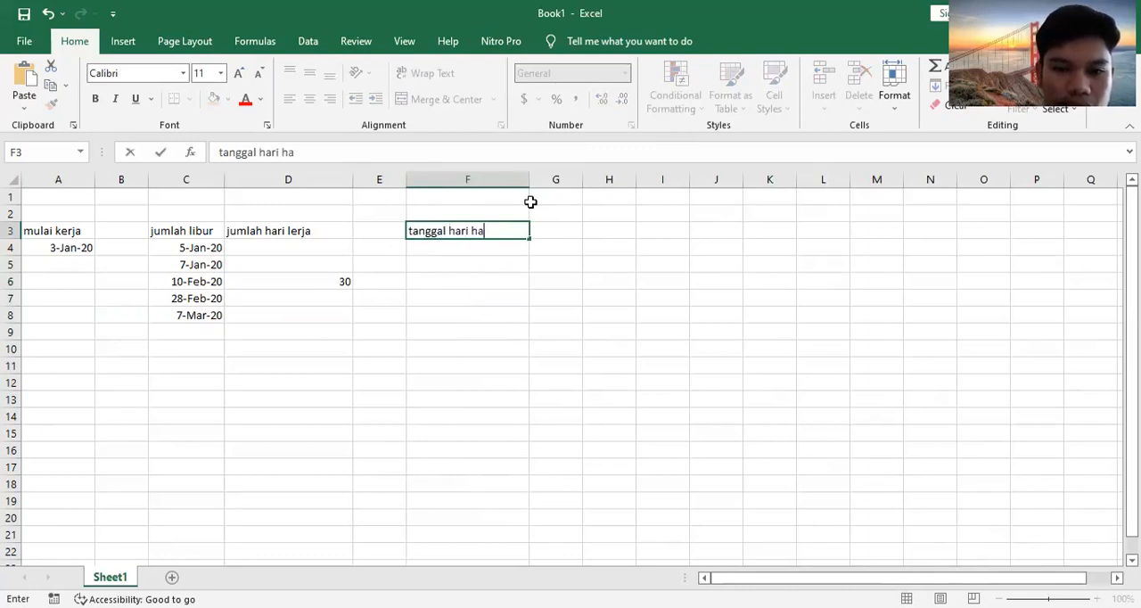
key("BackSpace")
key("BackSpace")
type("ja")
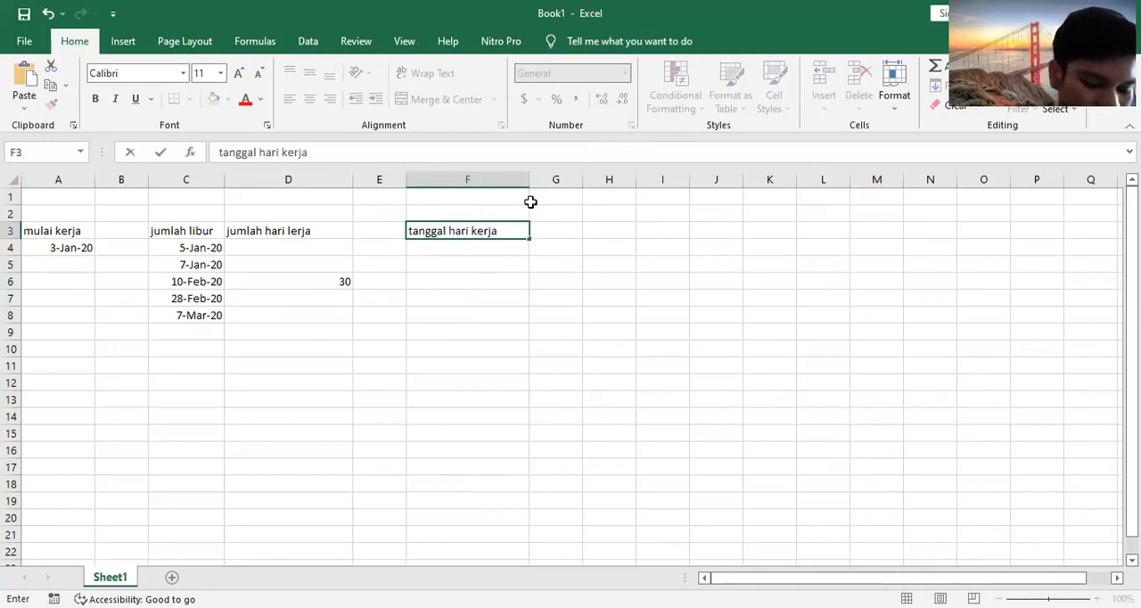
left_click(530, 202)
key("ctrl+Home")
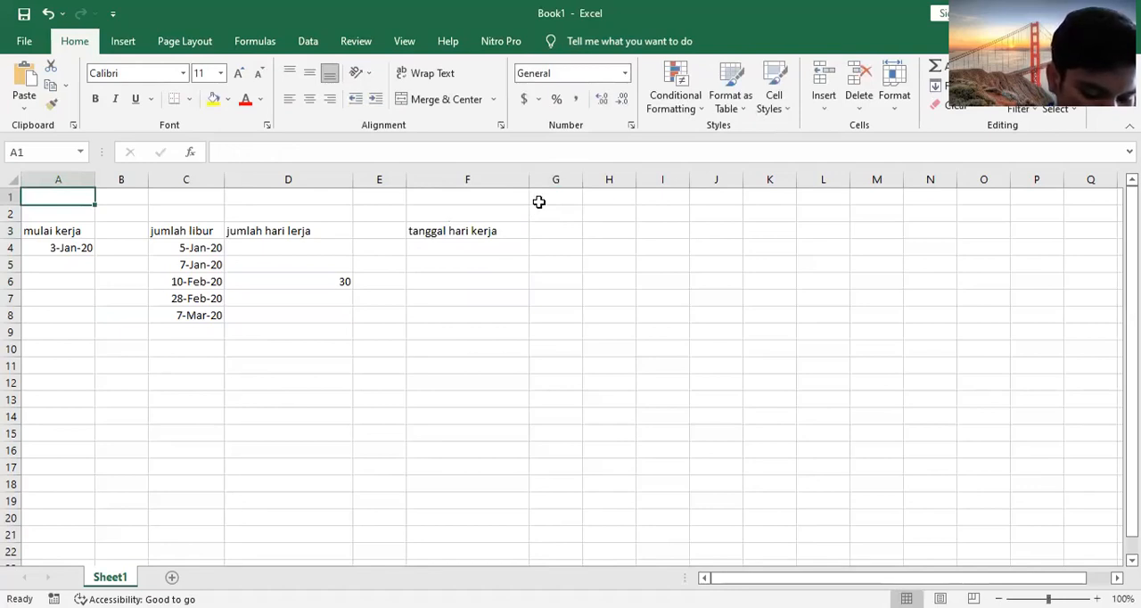
key("BackSpace")
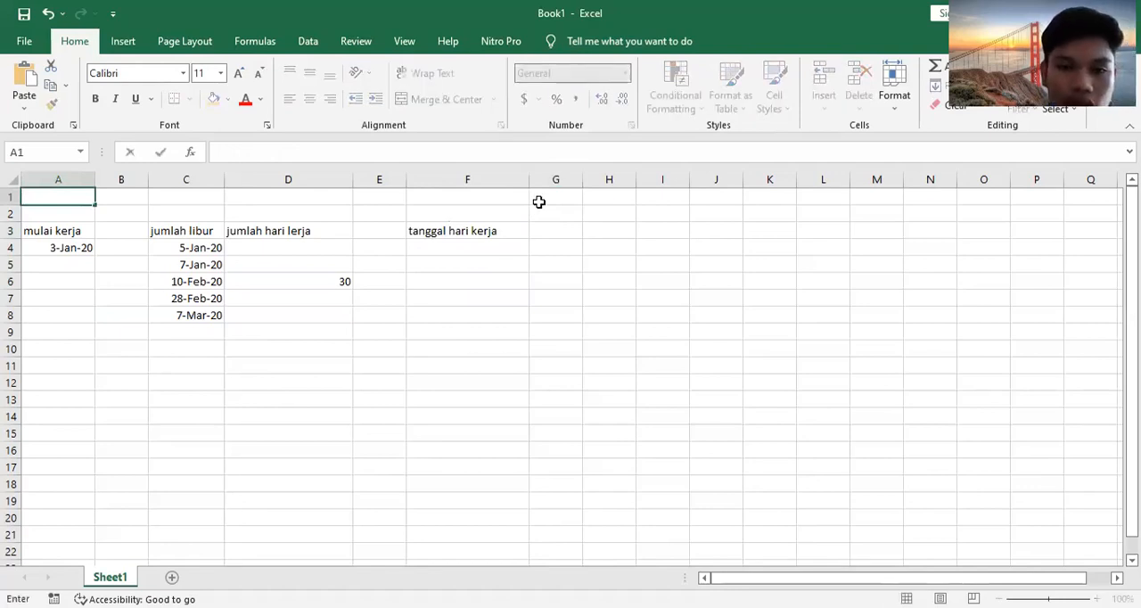
Step: Replace the word "hari" in the F3 heading so it reads "tanggal selesai kerja"
left_click(467, 229)
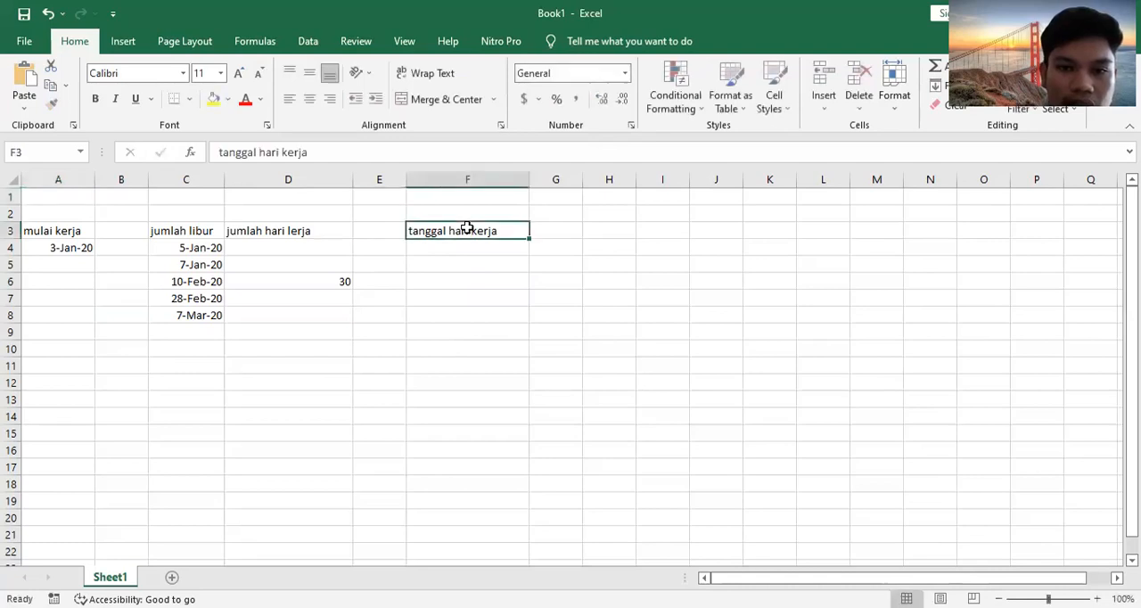
double_click(468, 229)
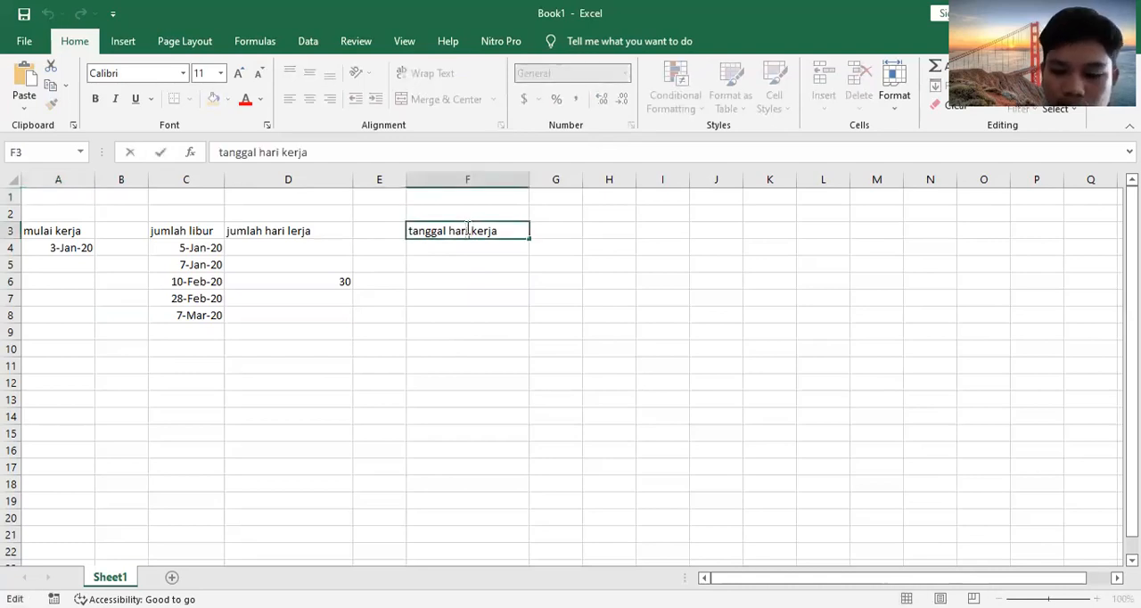
key("BackSpace")
key("BackSpace")
key("BackSpace")
key("BackSpace")
type("seles")
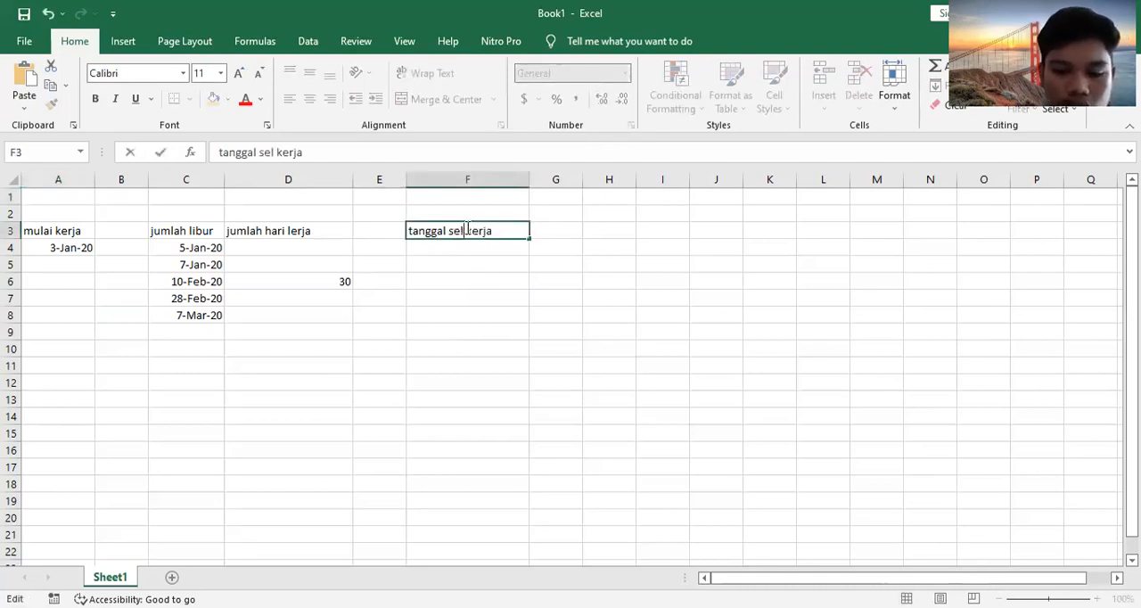
type("ai")
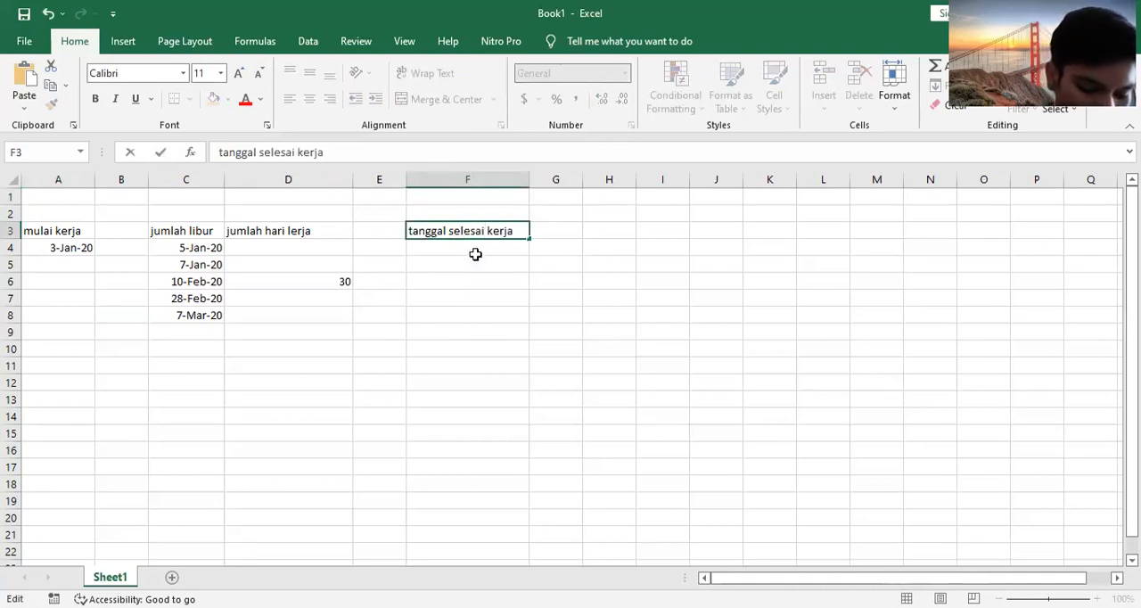
key("Return")
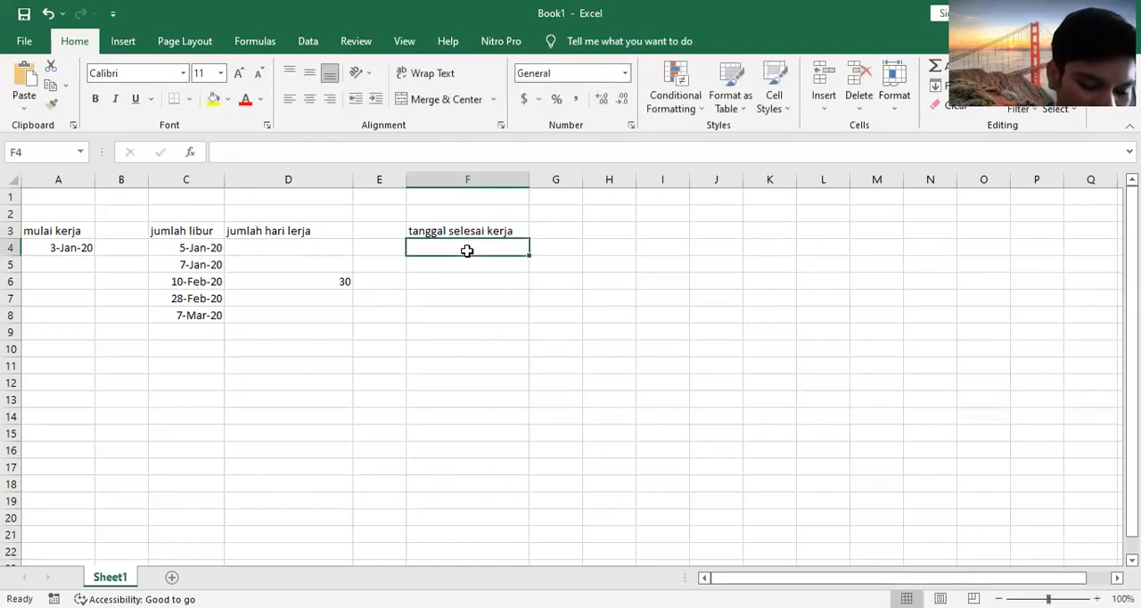
Step: Enter the formula =WORKDAY.INTL(C4,C8) in cell F4, using the first and last holiday dates as arguments
type("=")
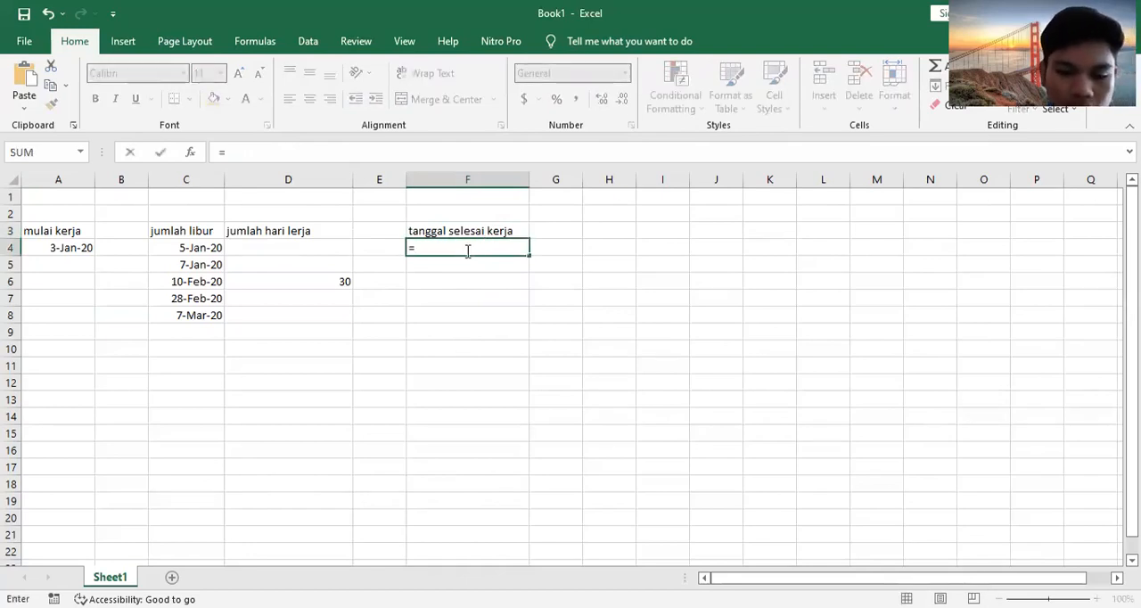
type("wor")
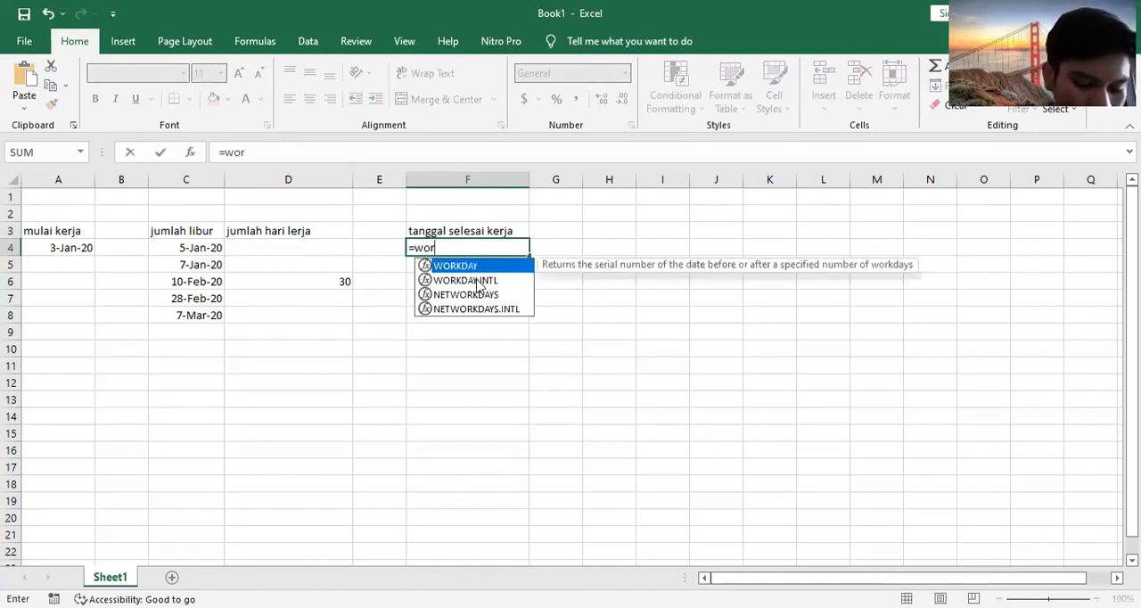
double_click(473, 281)
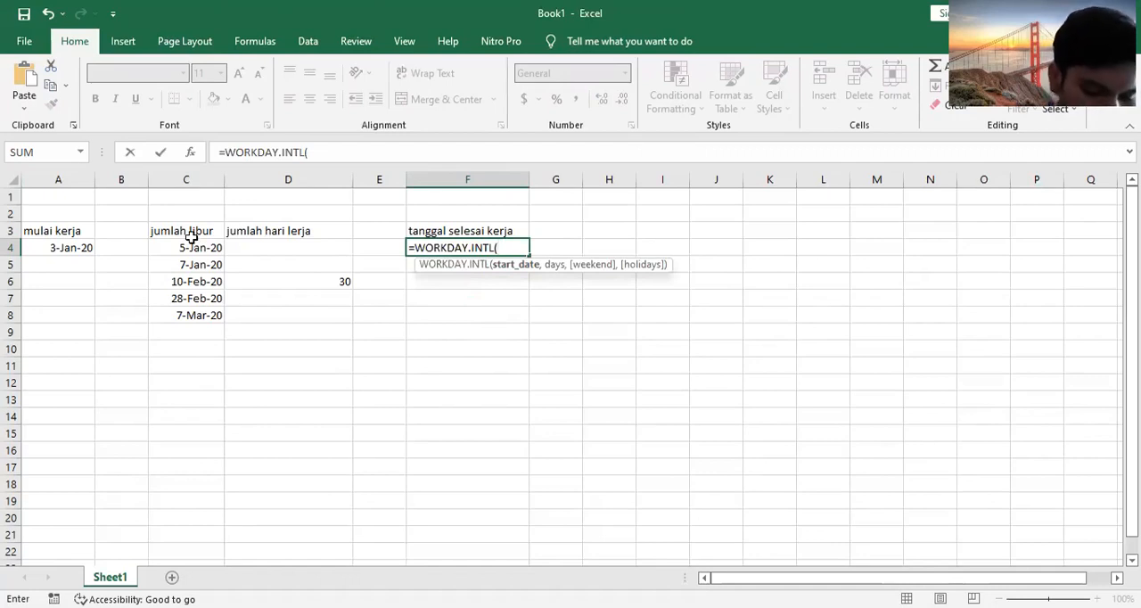
left_click(82, 248)
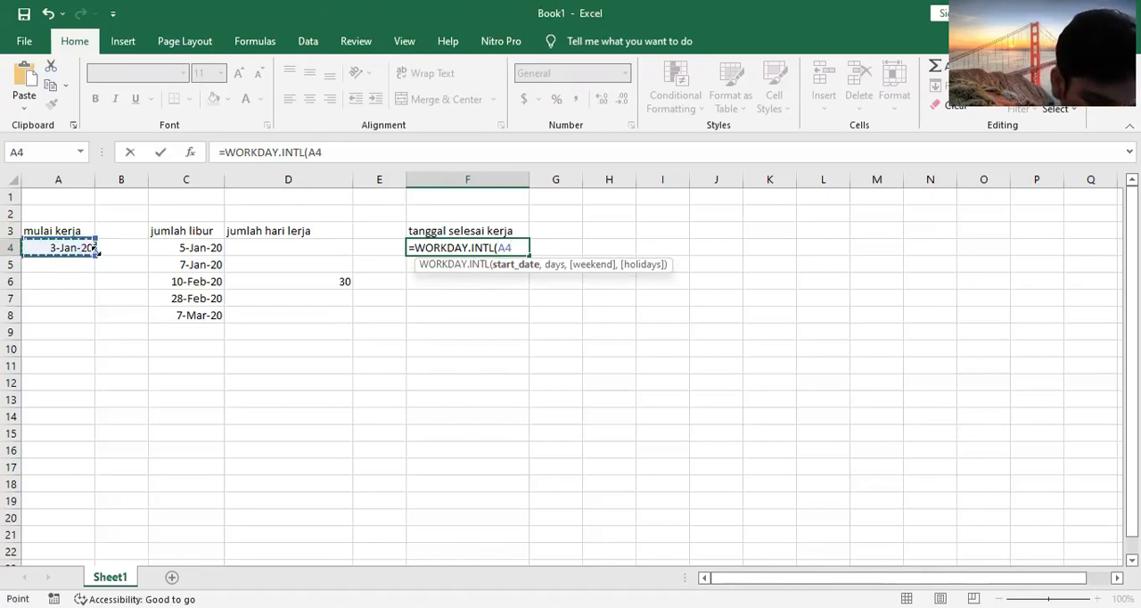
left_click(280, 280)
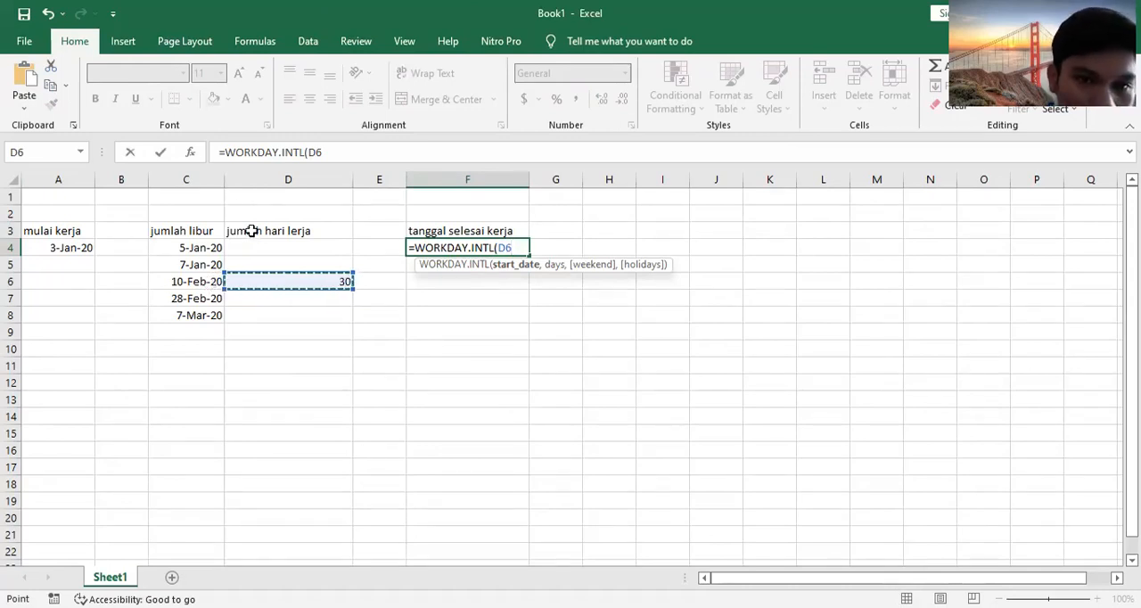
left_click(204, 248)
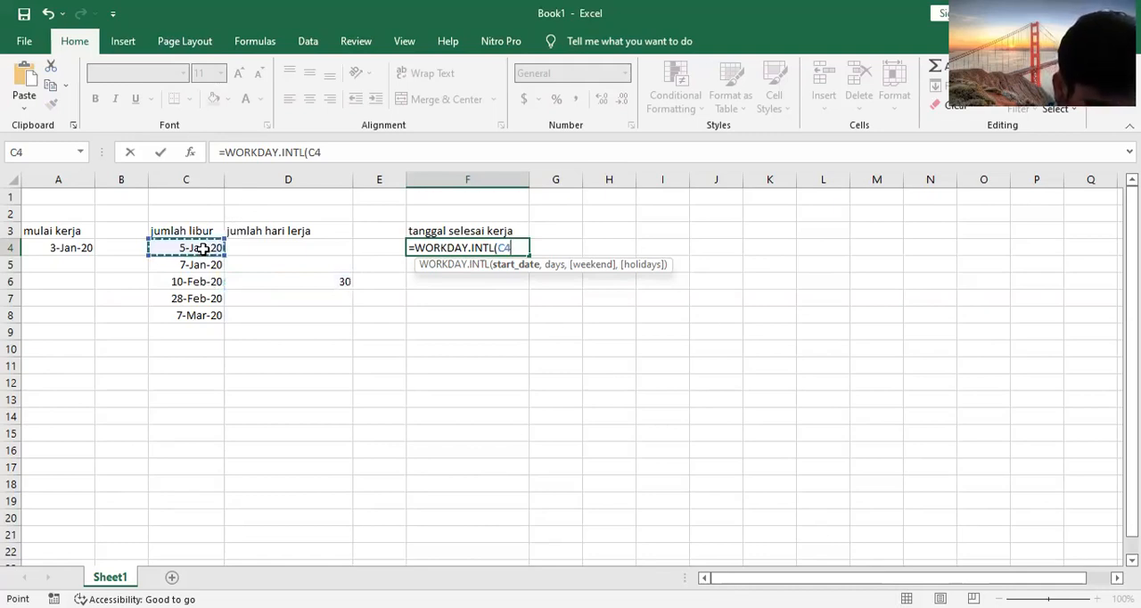
left_click(187, 316)
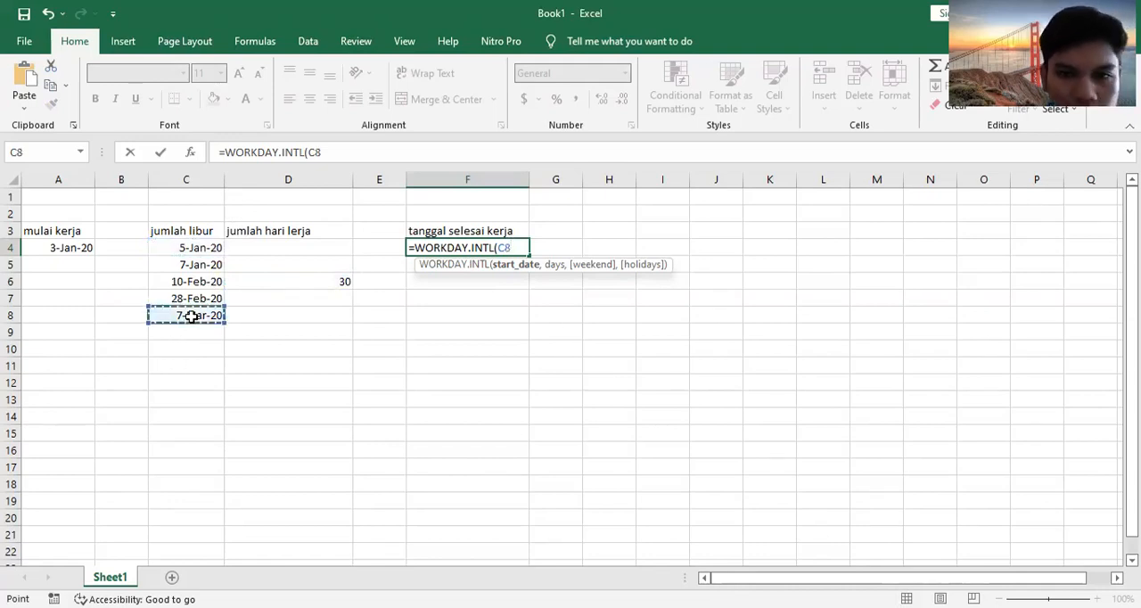
left_click(204, 251)
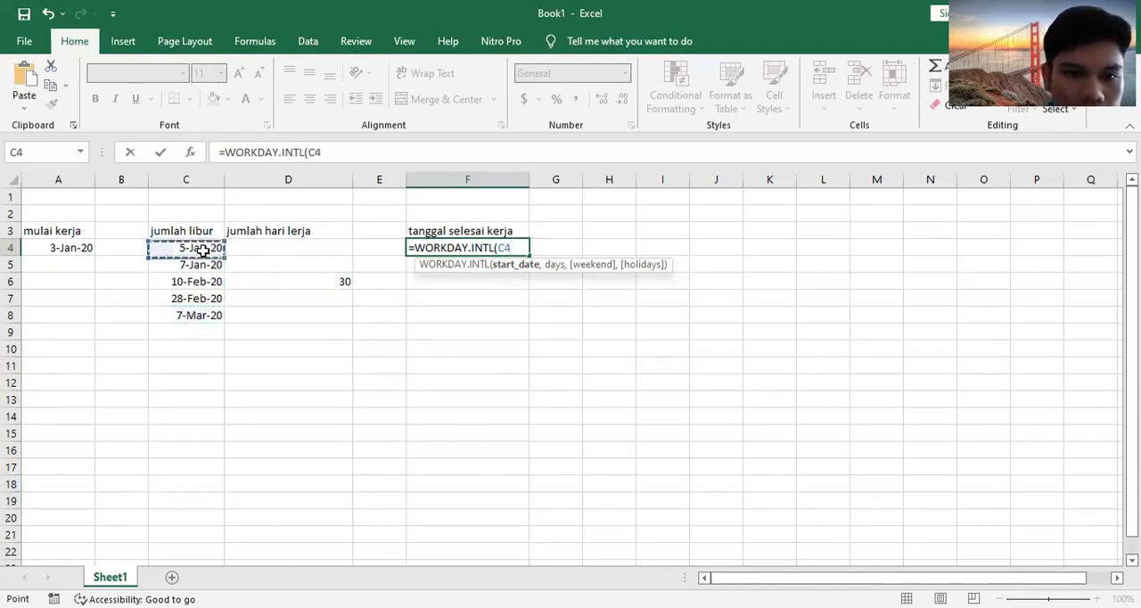
type(",")
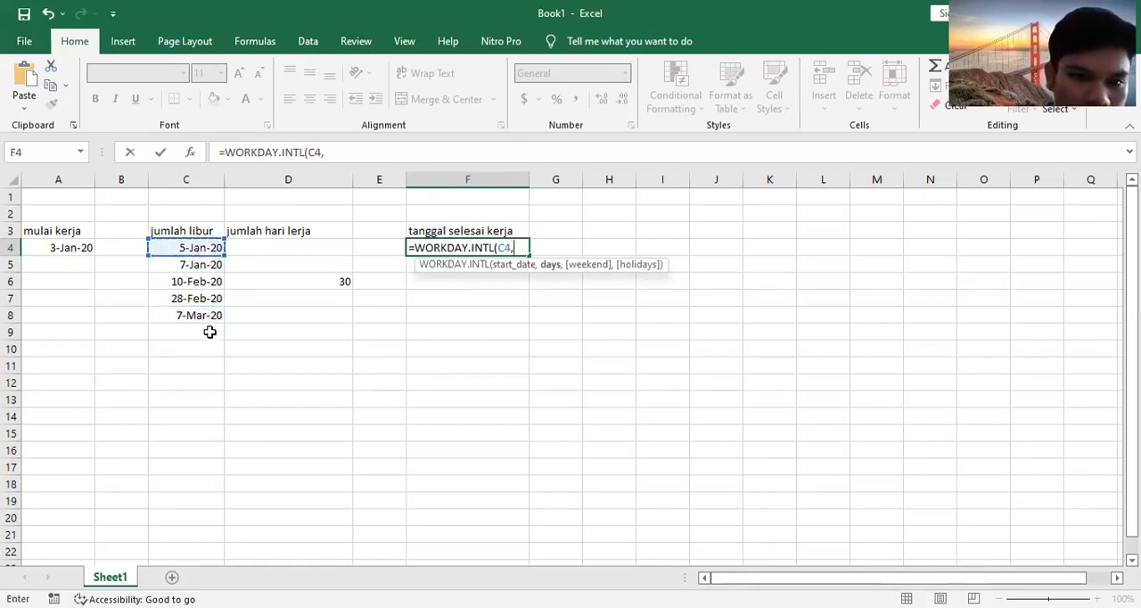
left_click(189, 316)
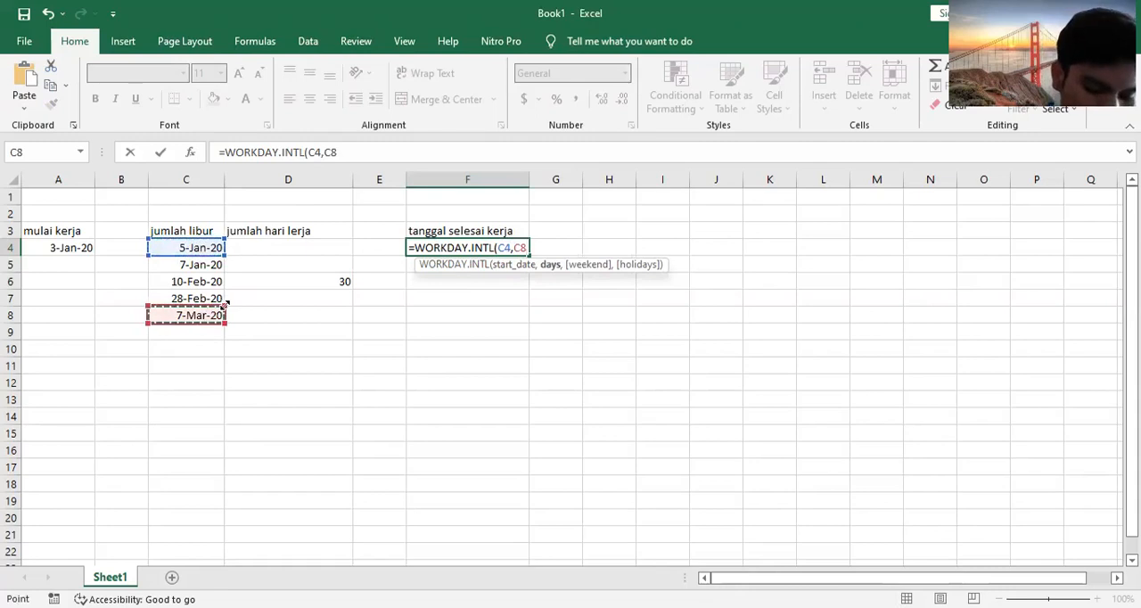
key("Return")
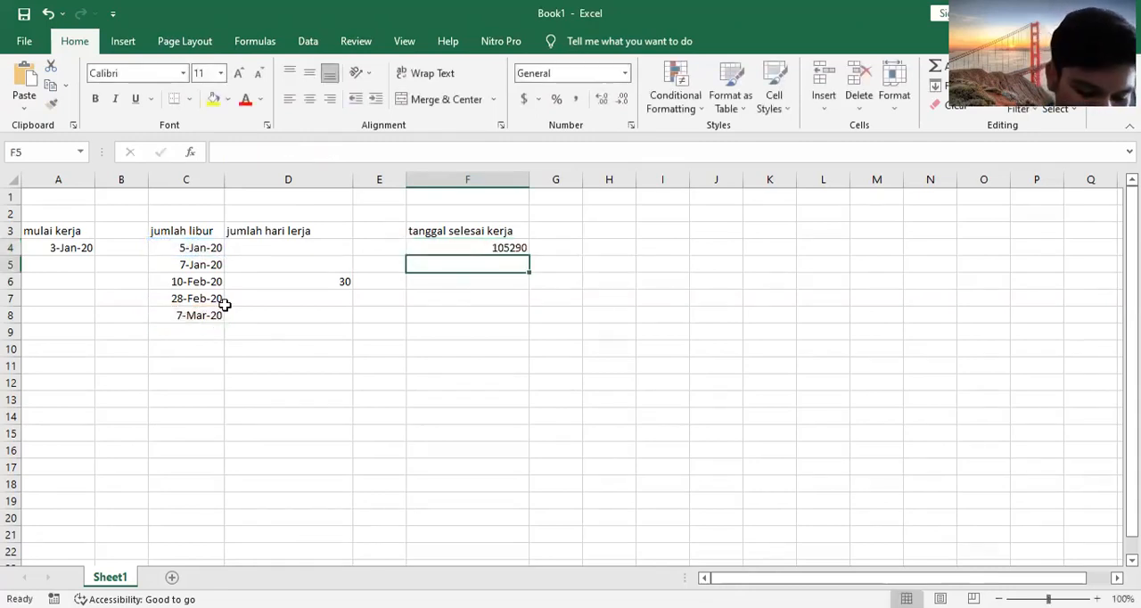
Step: Replace the formula in cell F4 with a newly started WORKDAY.INTL function
left_click(484, 248)
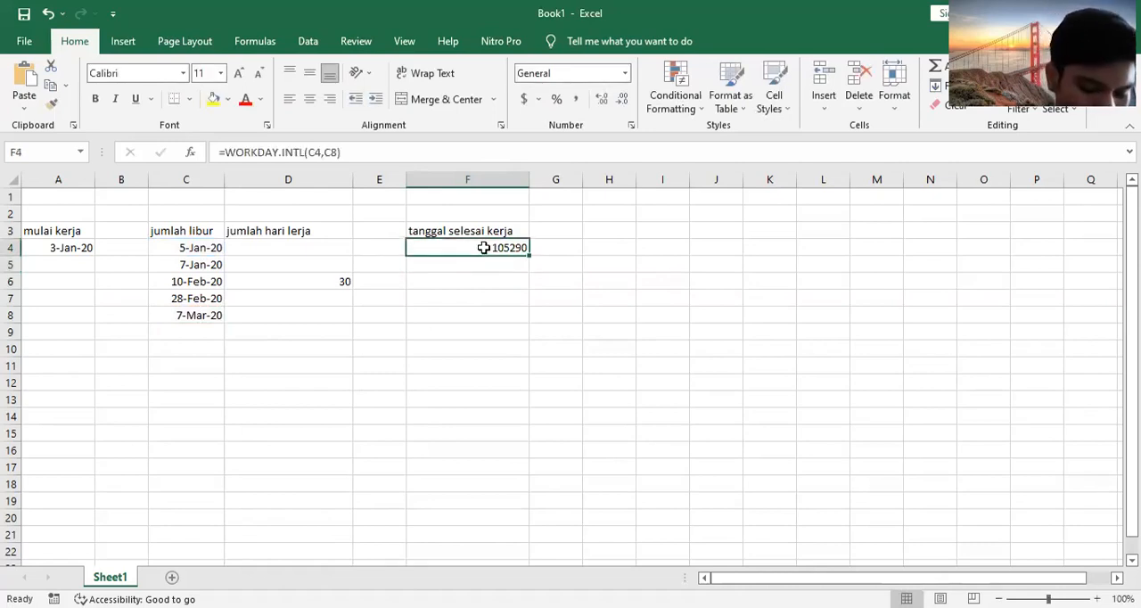
key("BackSpace")
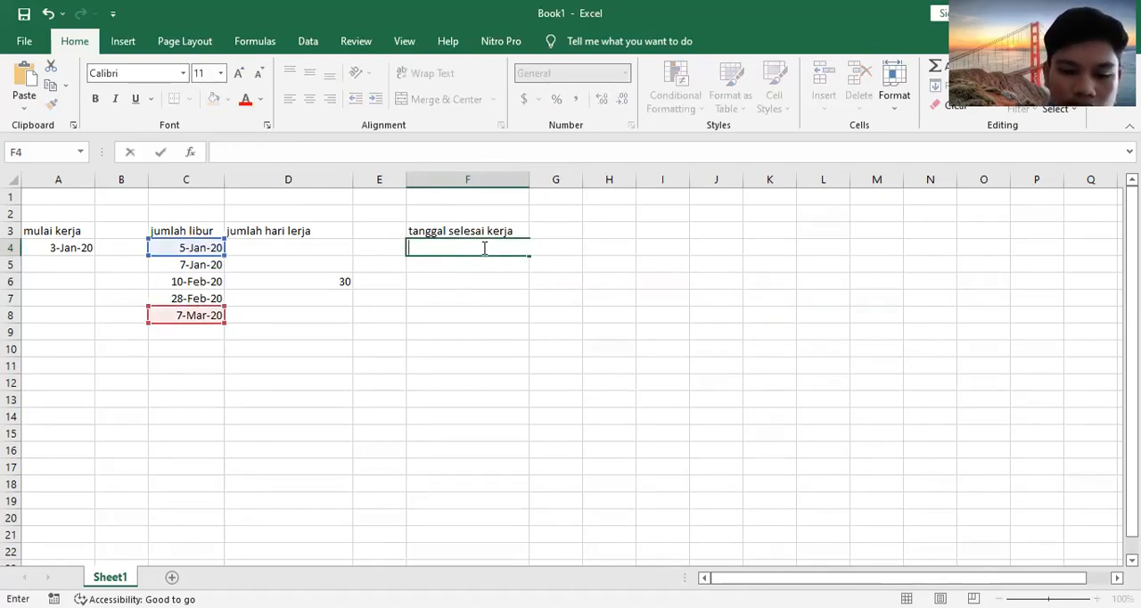
type("wor")
key("BackSpace")
key("BackSpace")
key("BackSpace")
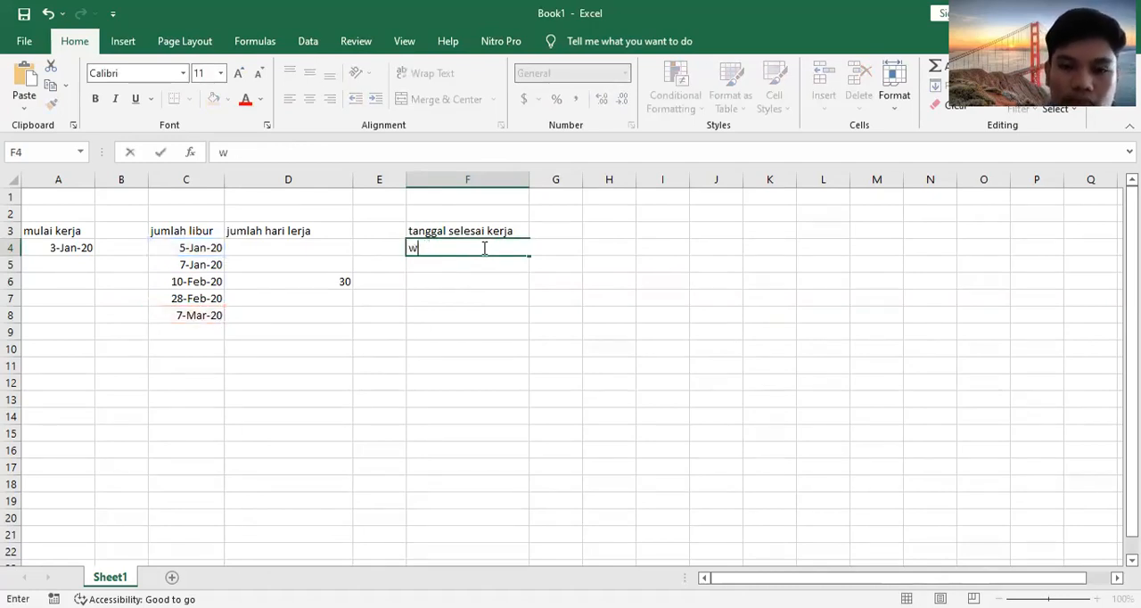
type("=wor")
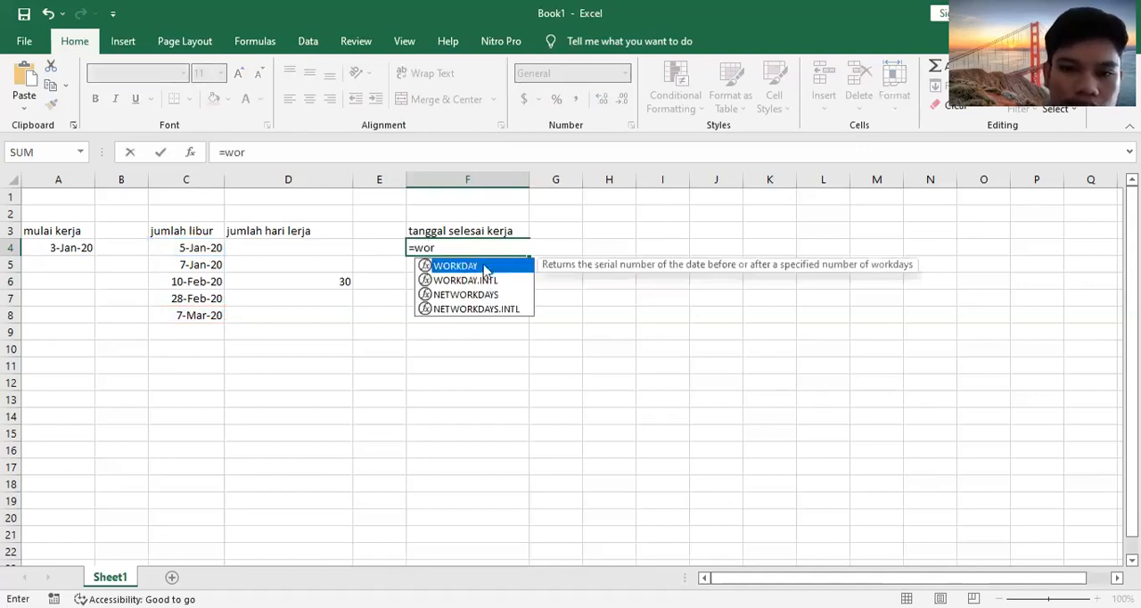
left_click(487, 279)
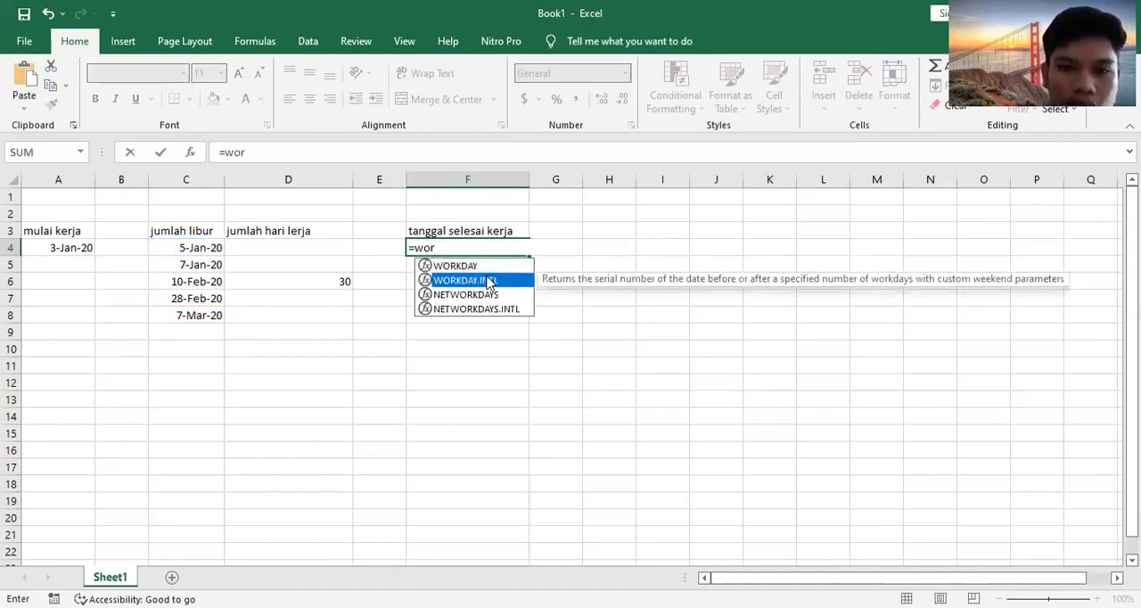
double_click(489, 281)
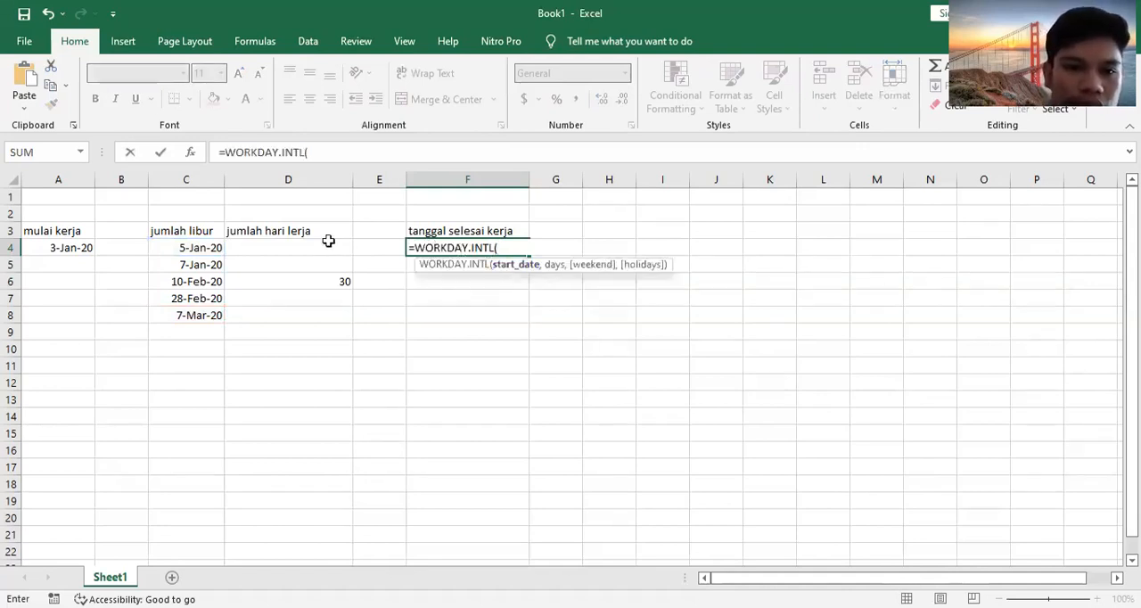
Step: Use cell A4 as the start date and cell D6 as the number of days in the F4 formula
left_click(53, 251)
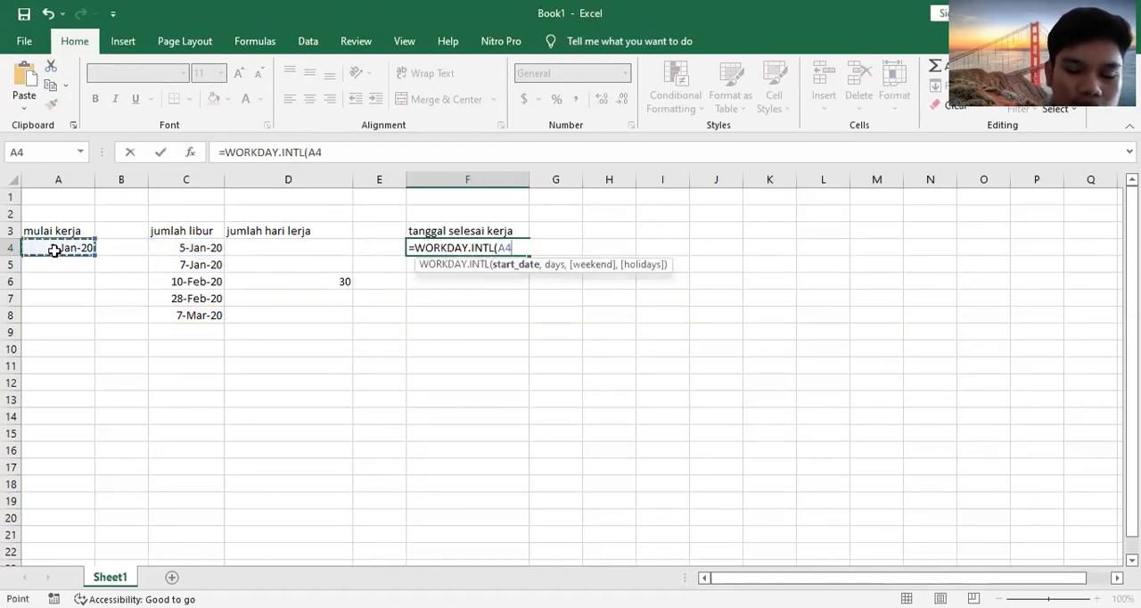
type(",")
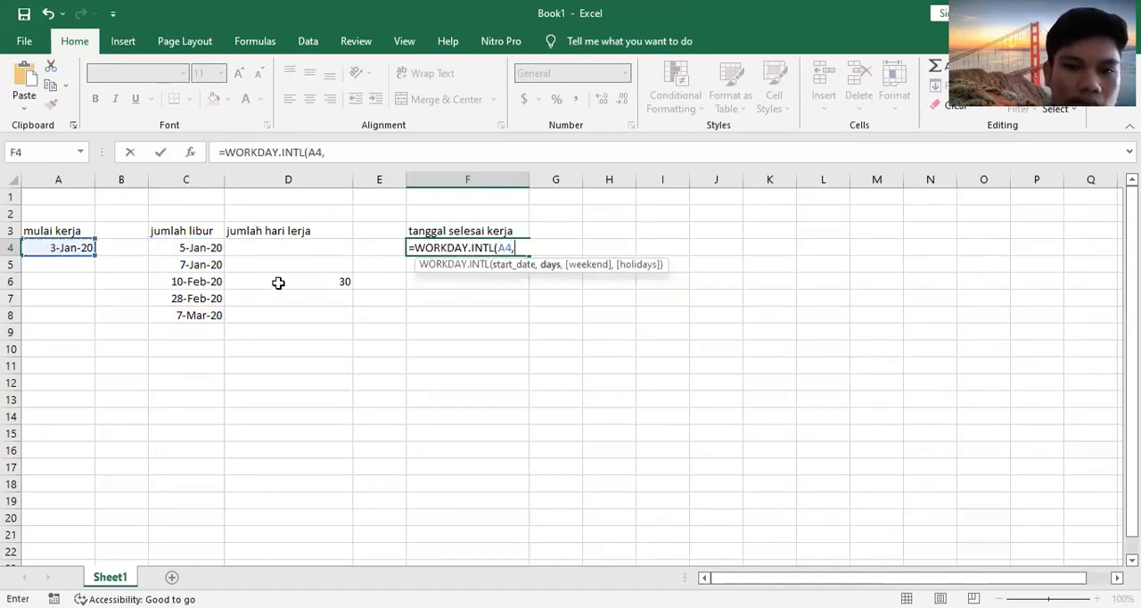
left_click(278, 282)
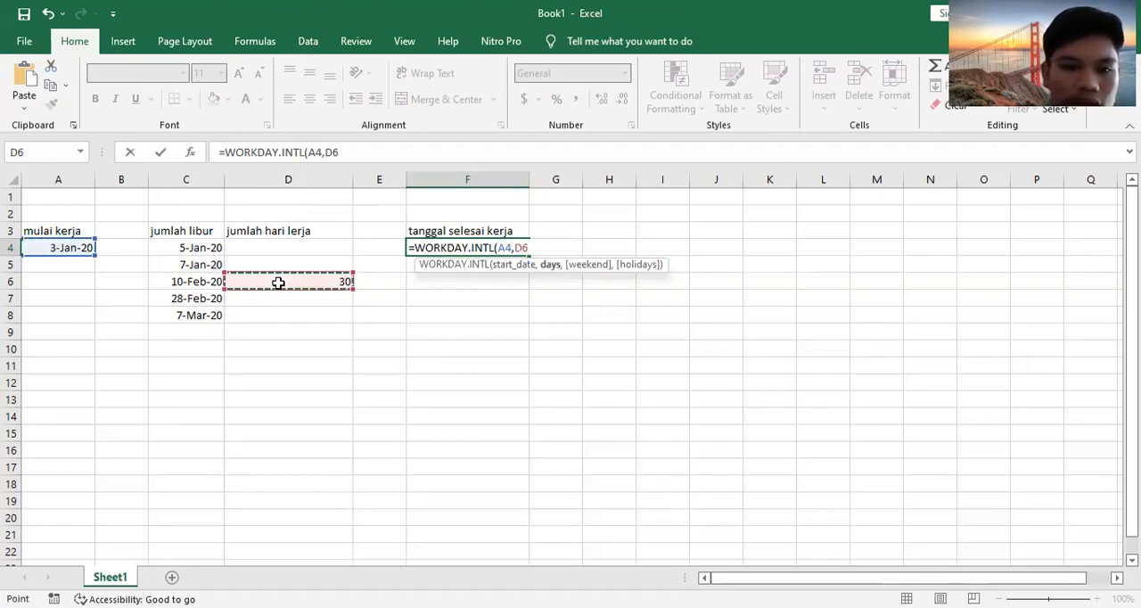
type(",")
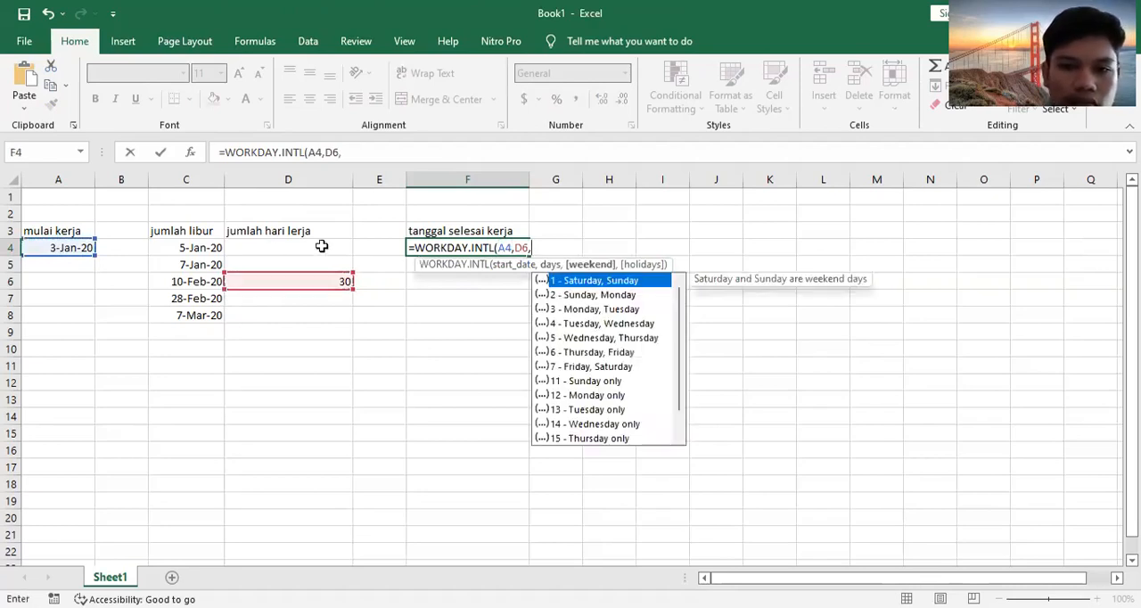
Step: Complete the F4 formula as =WORKDAY.INTL(A4,D6,C4,C8), using the first and last holiday cells as its last two arguments
left_click(191, 249)
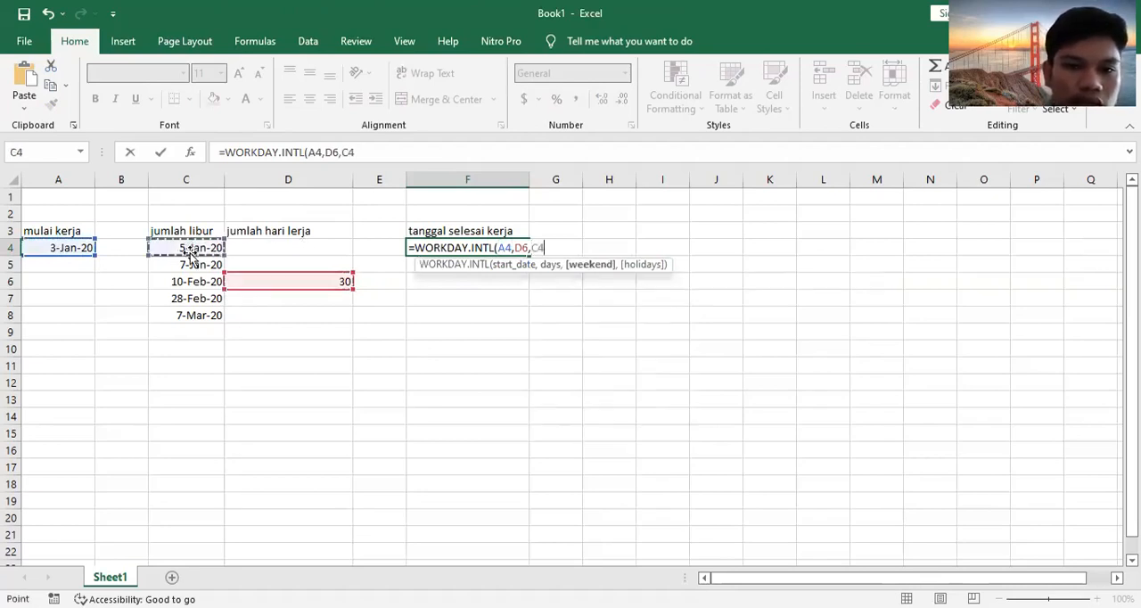
key("Down")
key("Down")
key("Down")
key("Down")
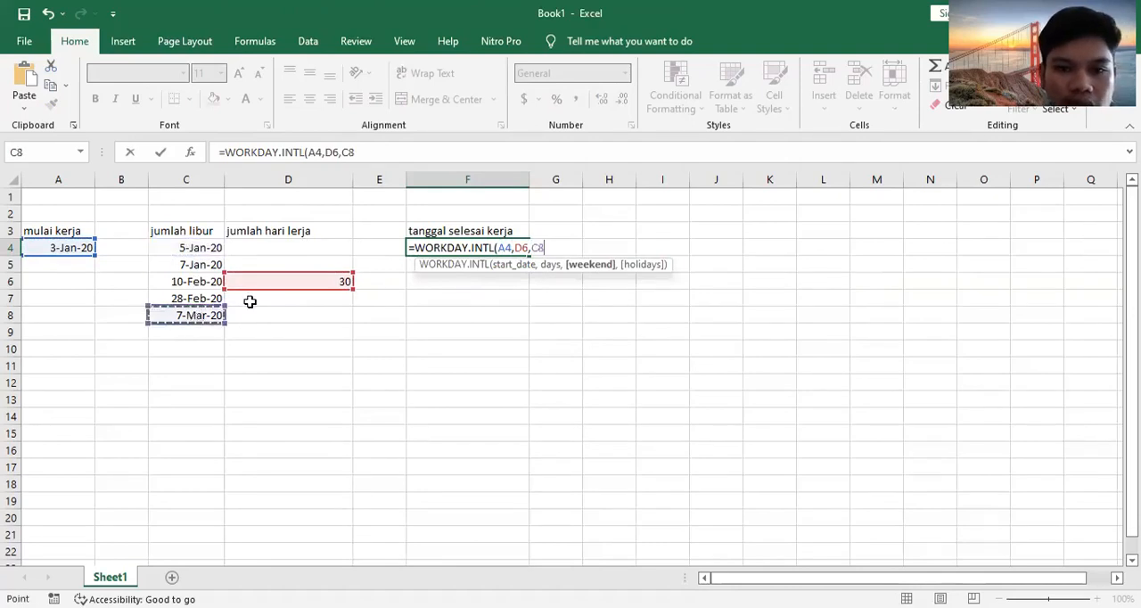
left_click(203, 248)
type(",")
left_click(188, 316)
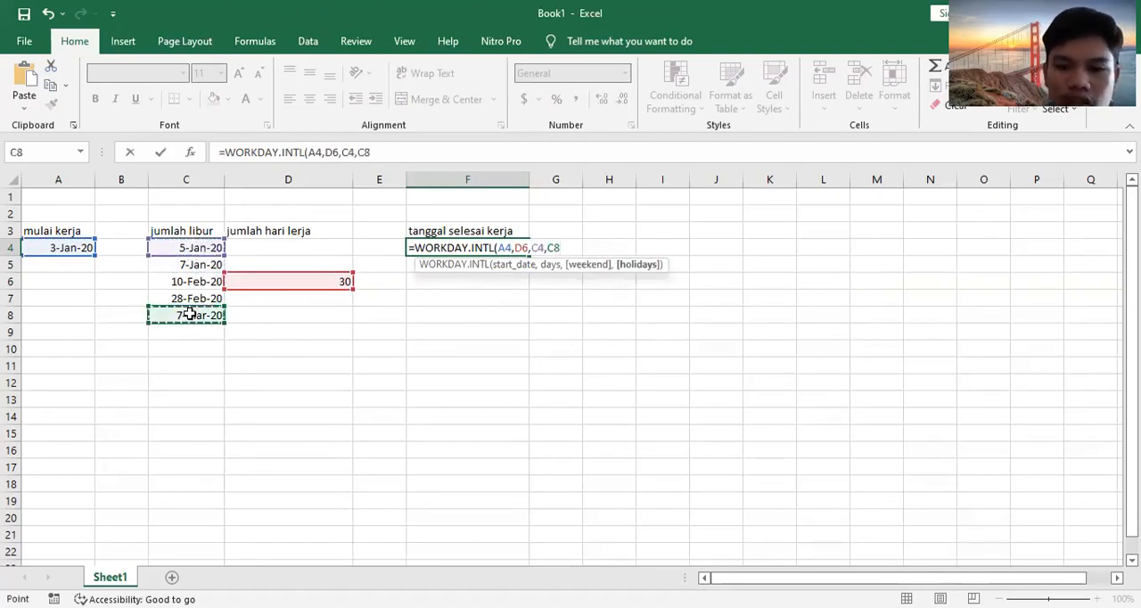
key("Return")
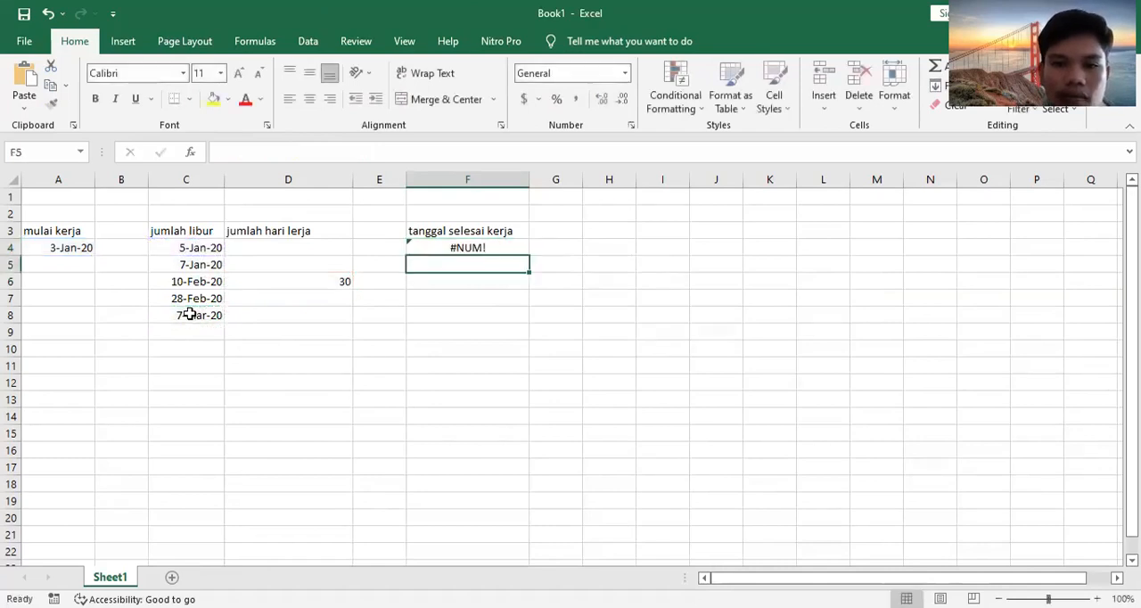
Step: Replace the C4 and C8 arguments in the F4 formula with weekend option 1 - Saturday, Sunday
left_click(486, 249)
double_click(487, 249)
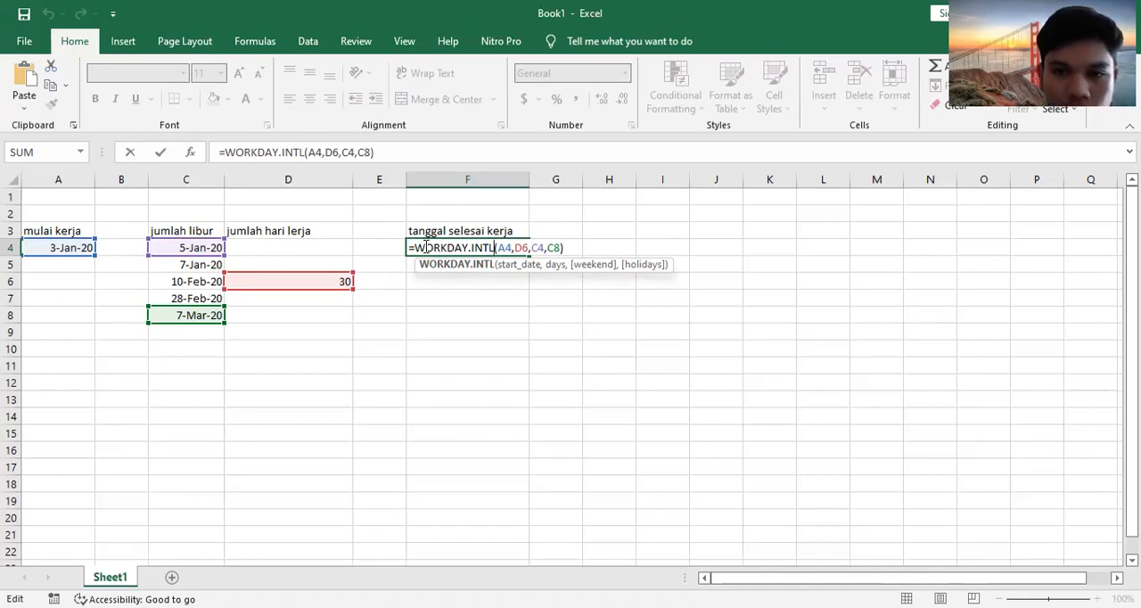
key("Right")
key("Right")
key("Right")
key("Right")
key("Right")
key("Right")
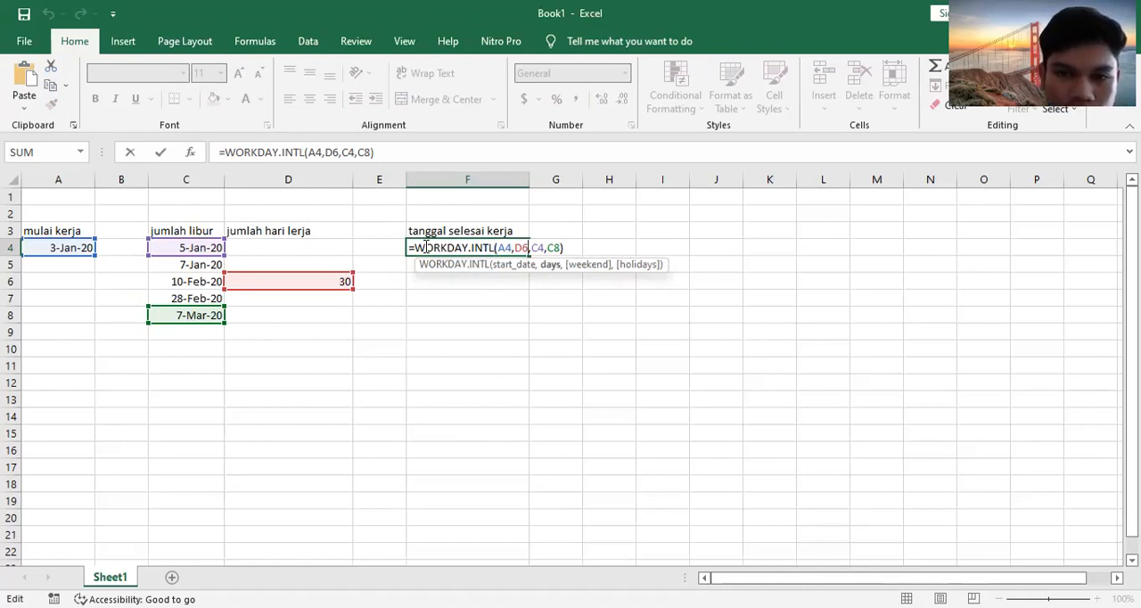
key("Right")
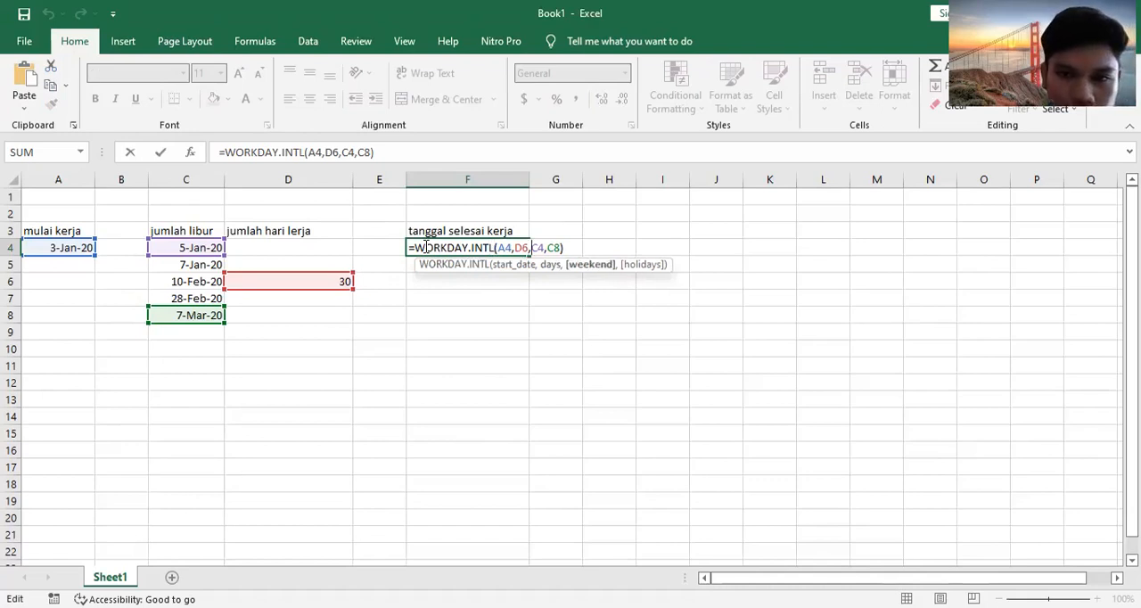
key("Right")
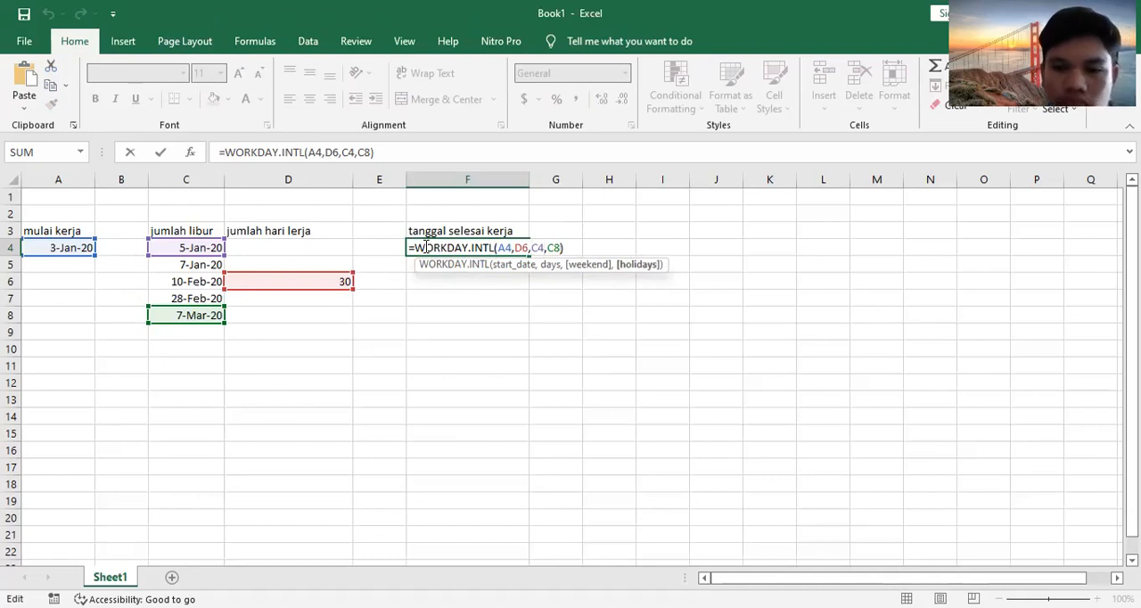
key("BackSpace")
key("BackSpace")
key("BackSpace")
key("BackSpace")
key("BackSpace")
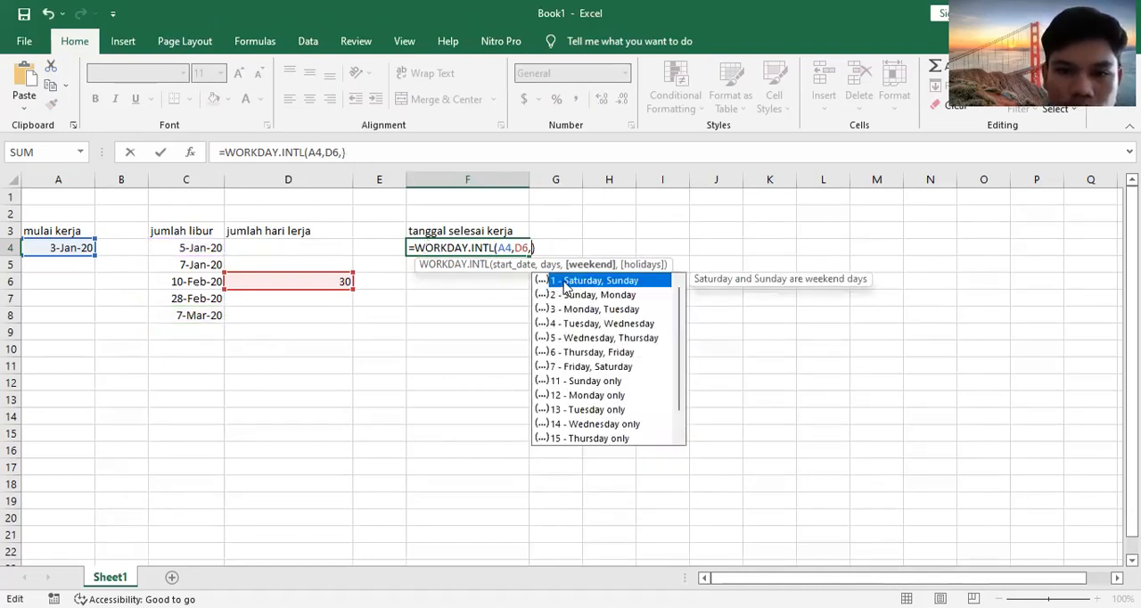
left_click(563, 287)
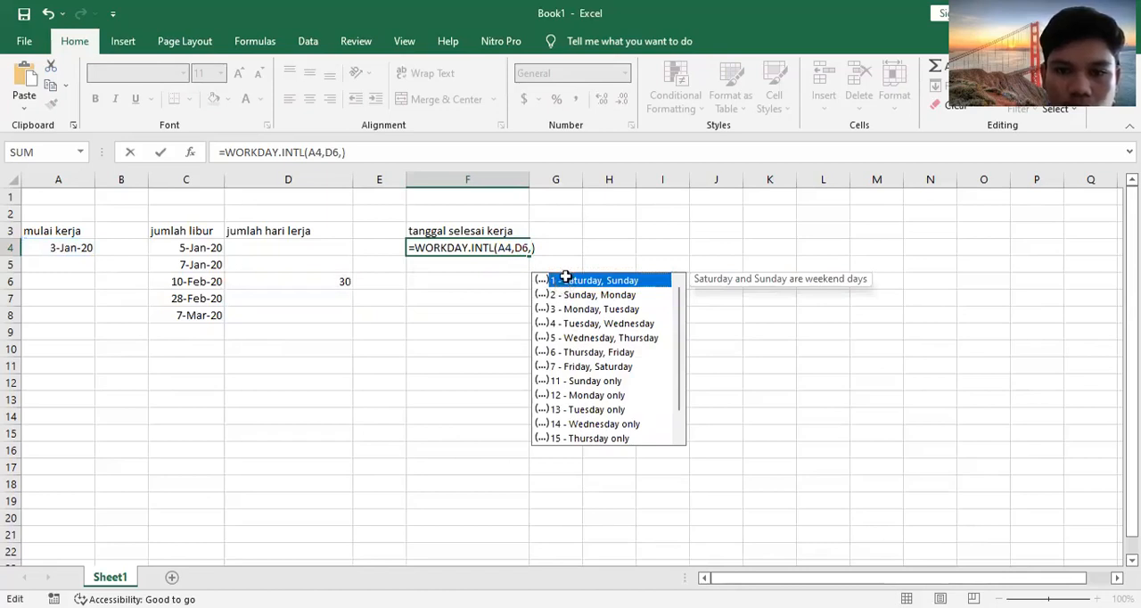
double_click(566, 280)
type(",")
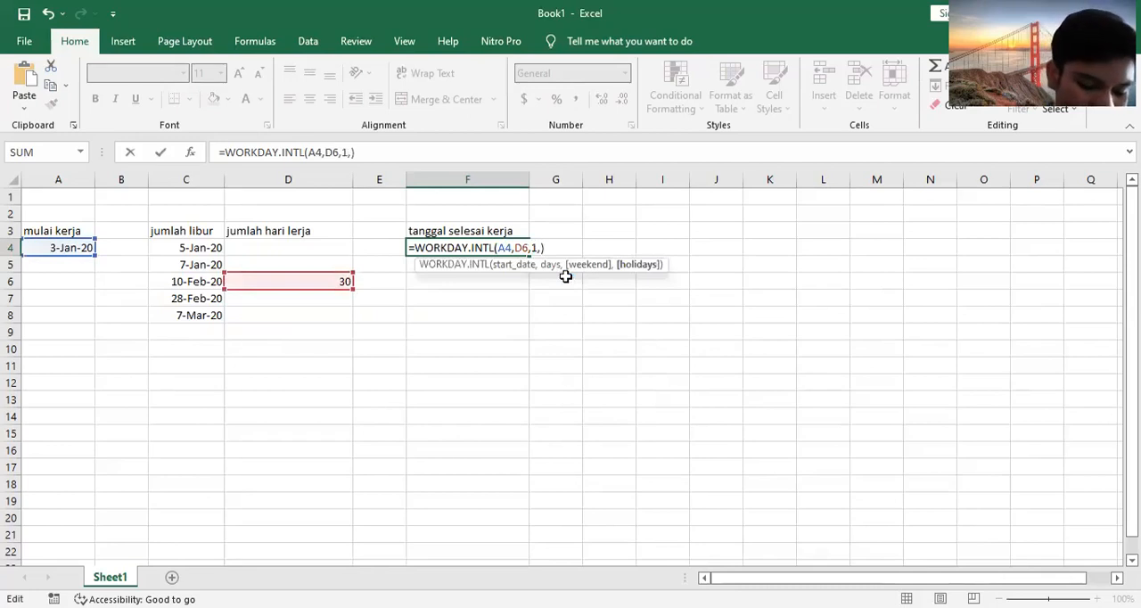
Step: Try to complete the F4 formula as =WORKDAY.INTL(A4,D6,1,C4,C8), with the first and last holidays as separate arguments
left_click(207, 249)
type(",")
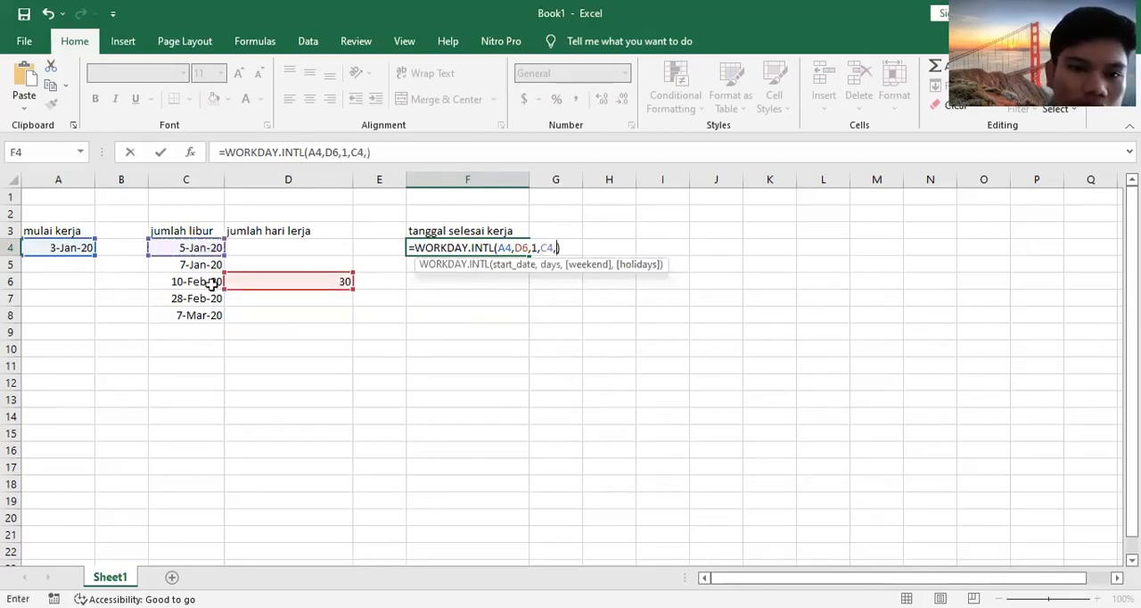
left_click(218, 319)
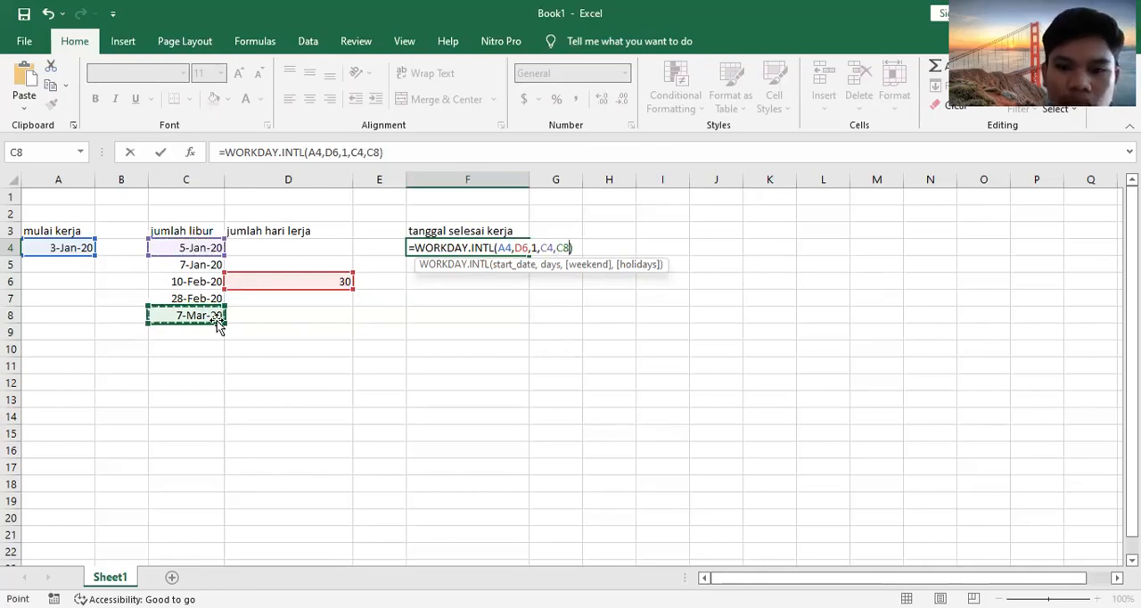
key("Return")
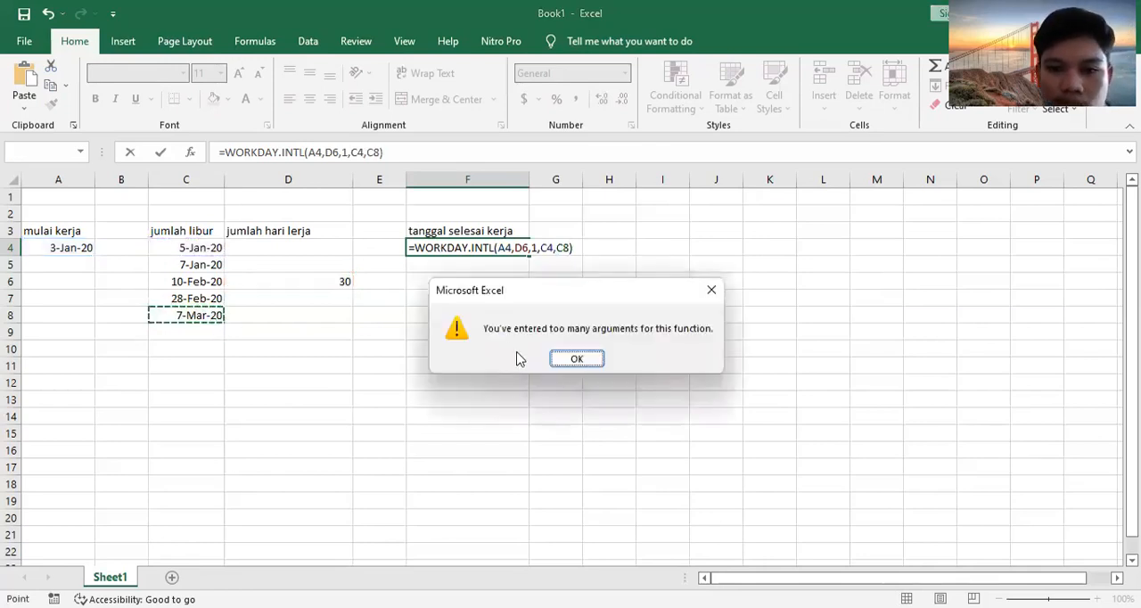
left_click(578, 360)
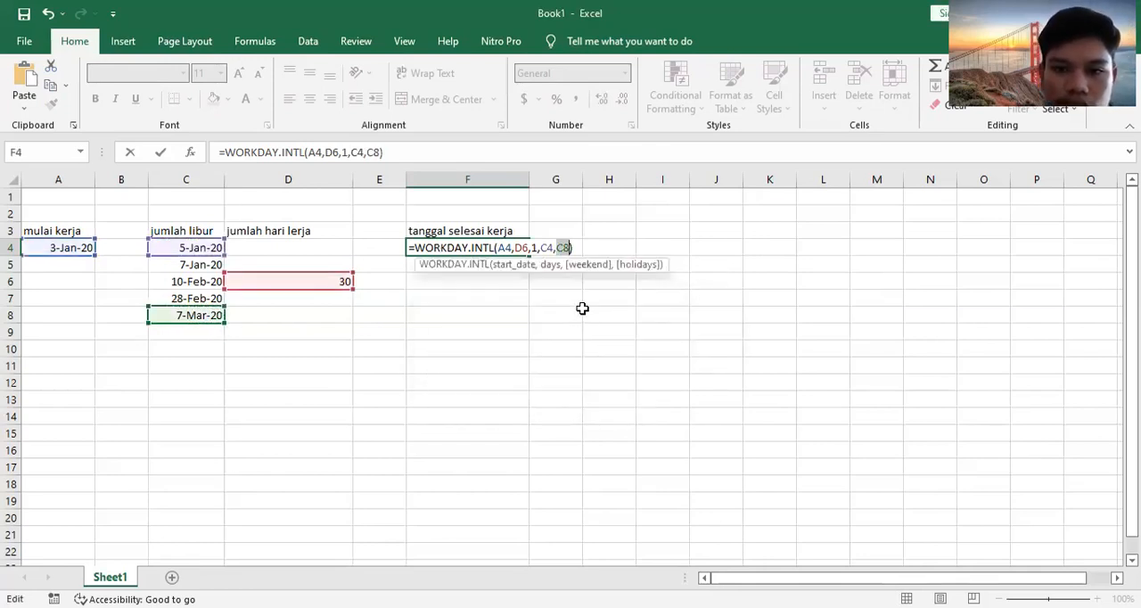
key("Right")
key("Return")
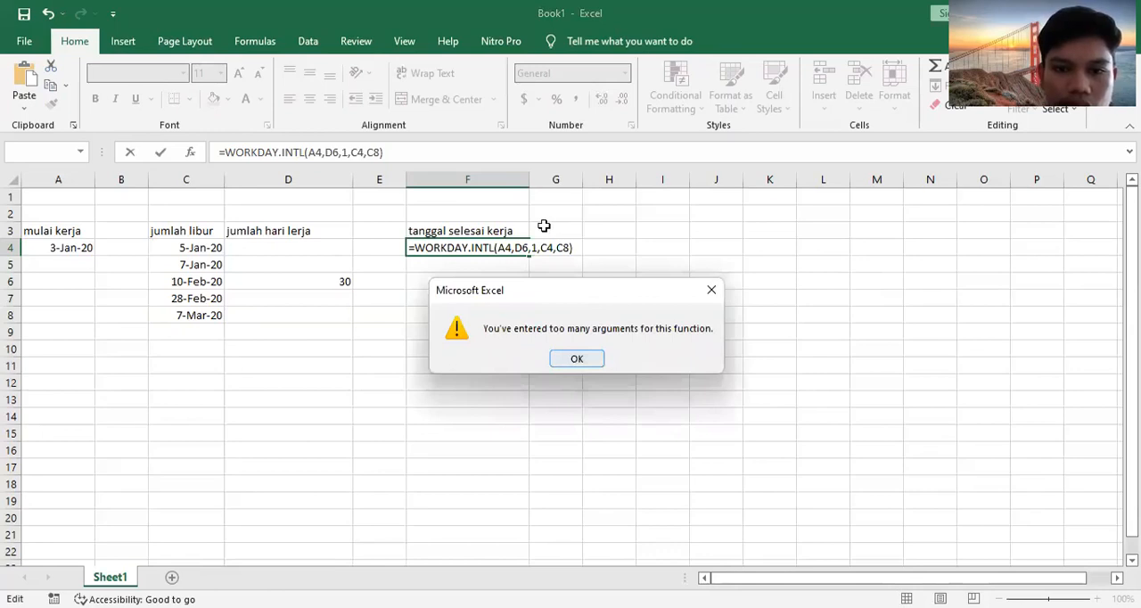
key("Return")
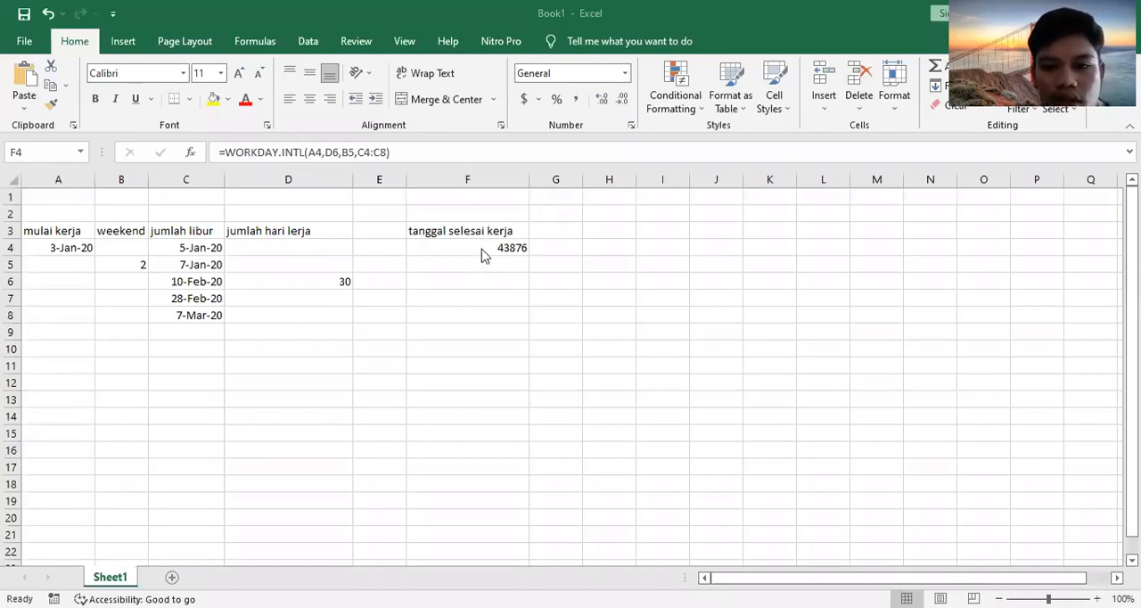
Step: Format the work end date in cell F4 as Short Date
left_click(480, 248)
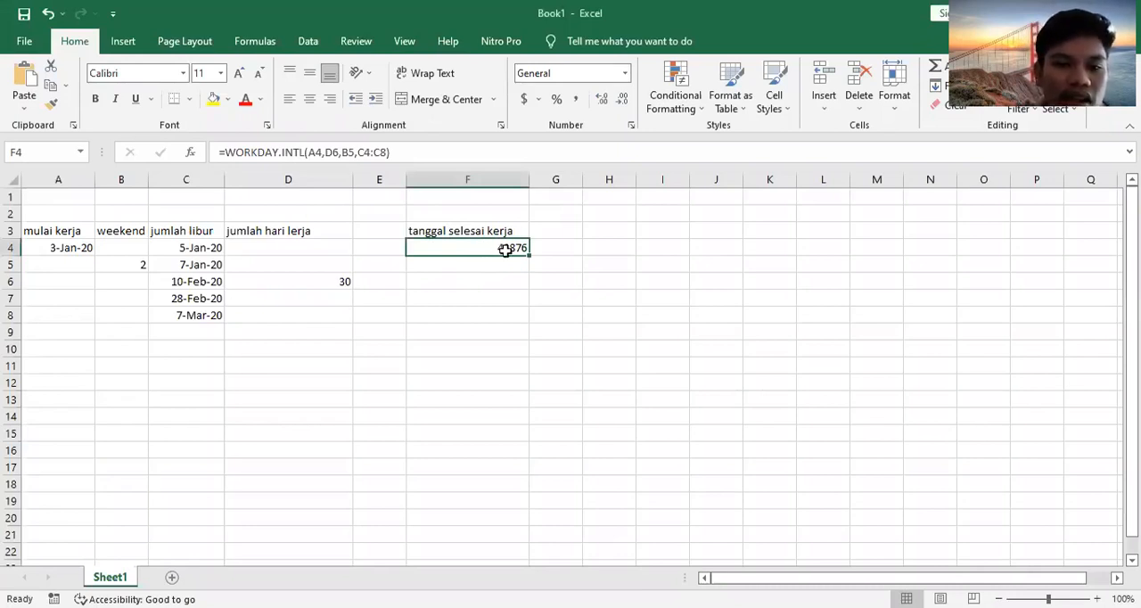
left_click(610, 179)
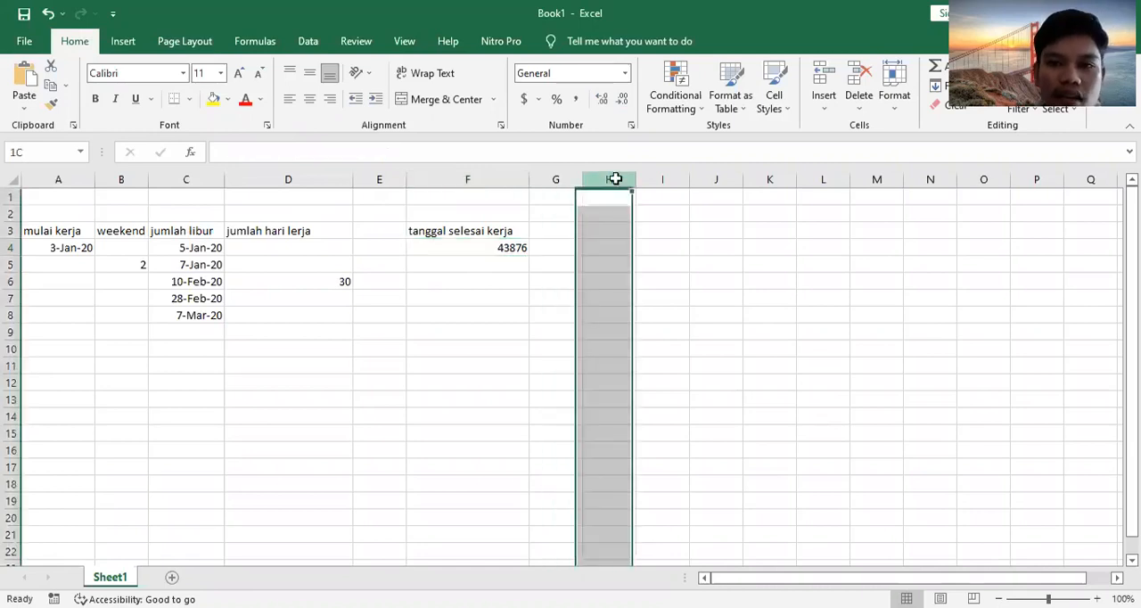
left_click(511, 247)
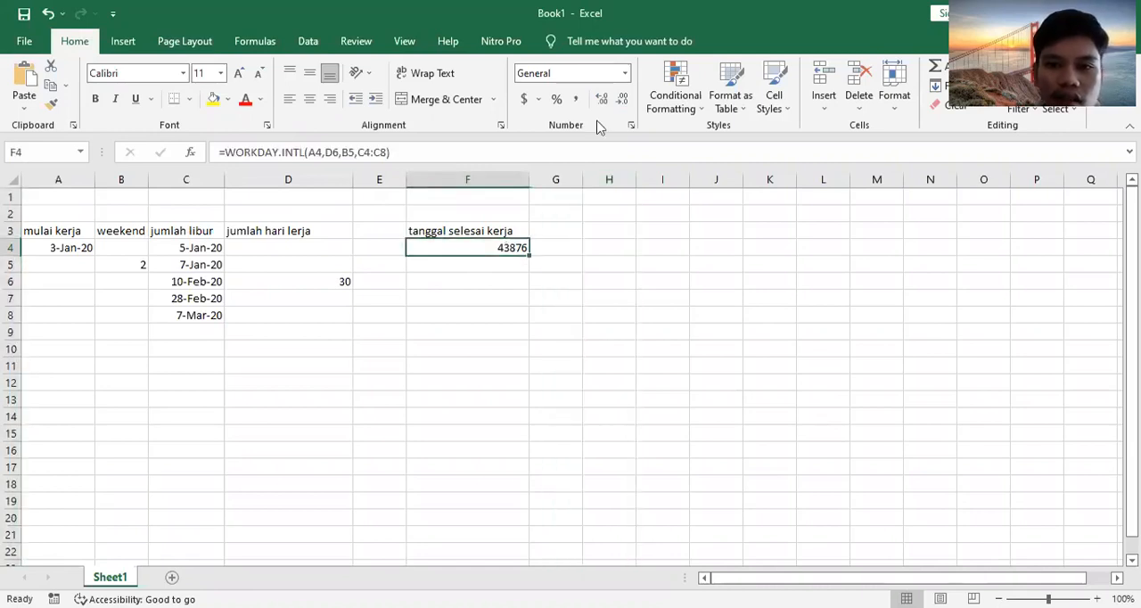
left_click(626, 74)
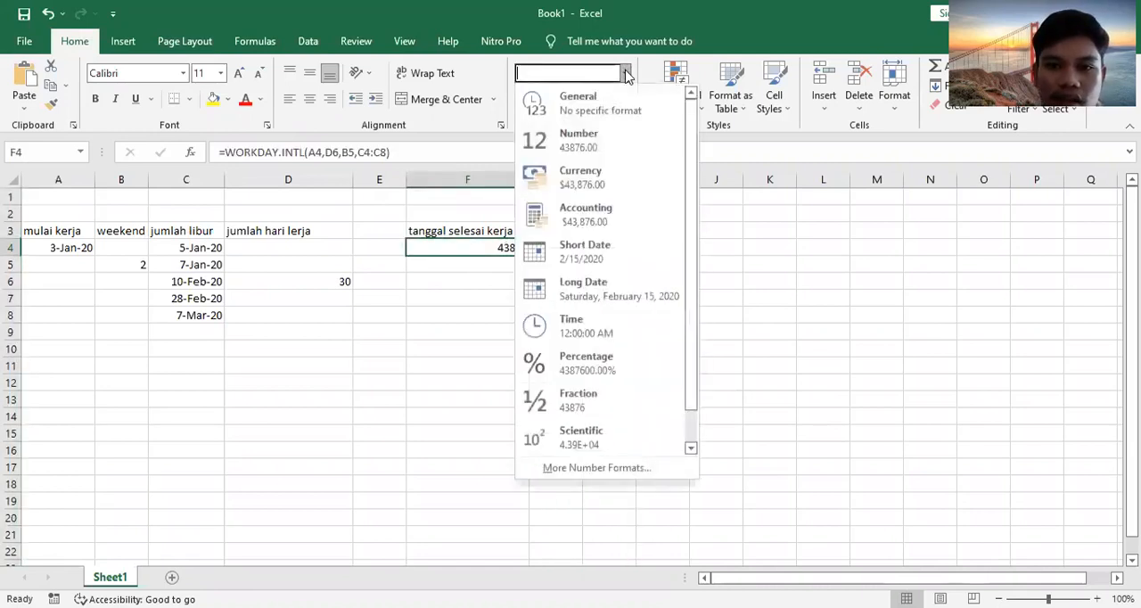
left_click(614, 248)
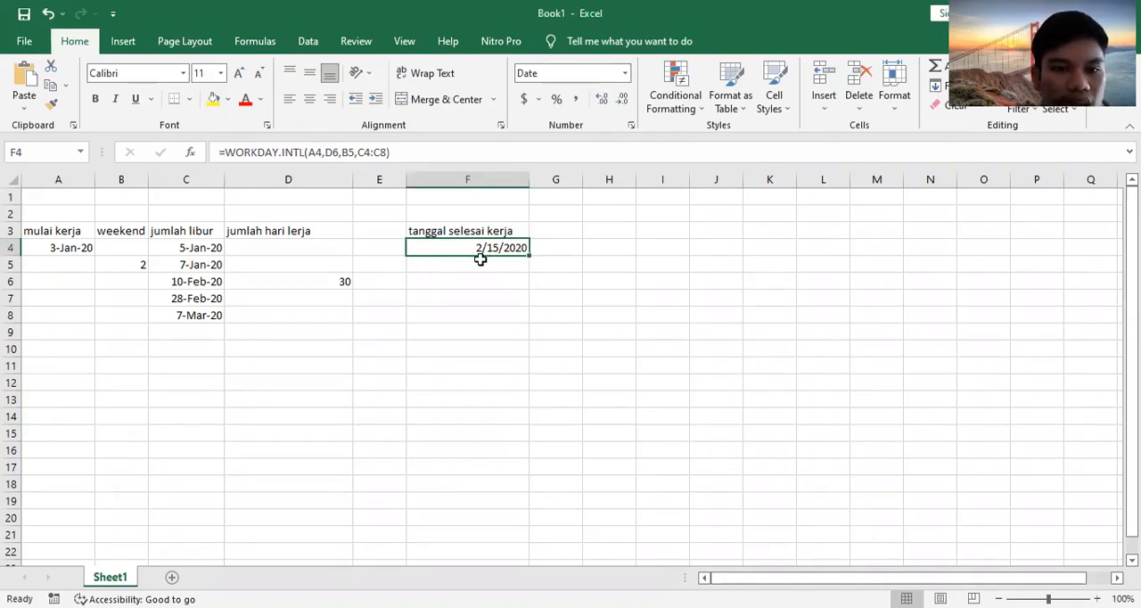
Step: Enter the heading "mulai kerja" in cell A12, below the first work schedule table
scroll(480, 258, "up", 1, "ctrl")
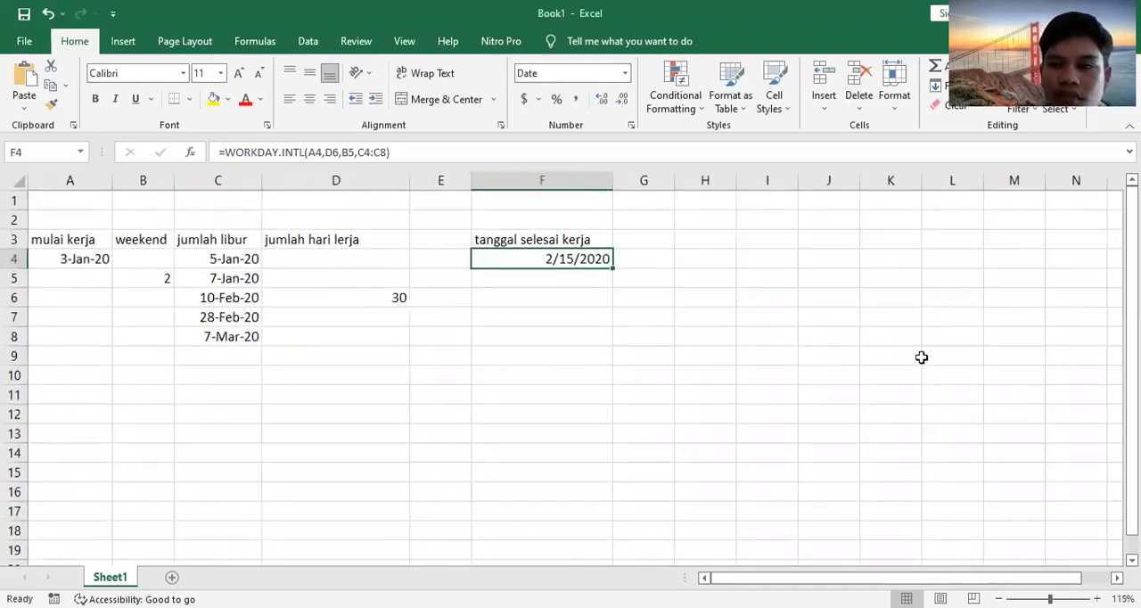
left_click_drag(1133, 276, 1133, 297)
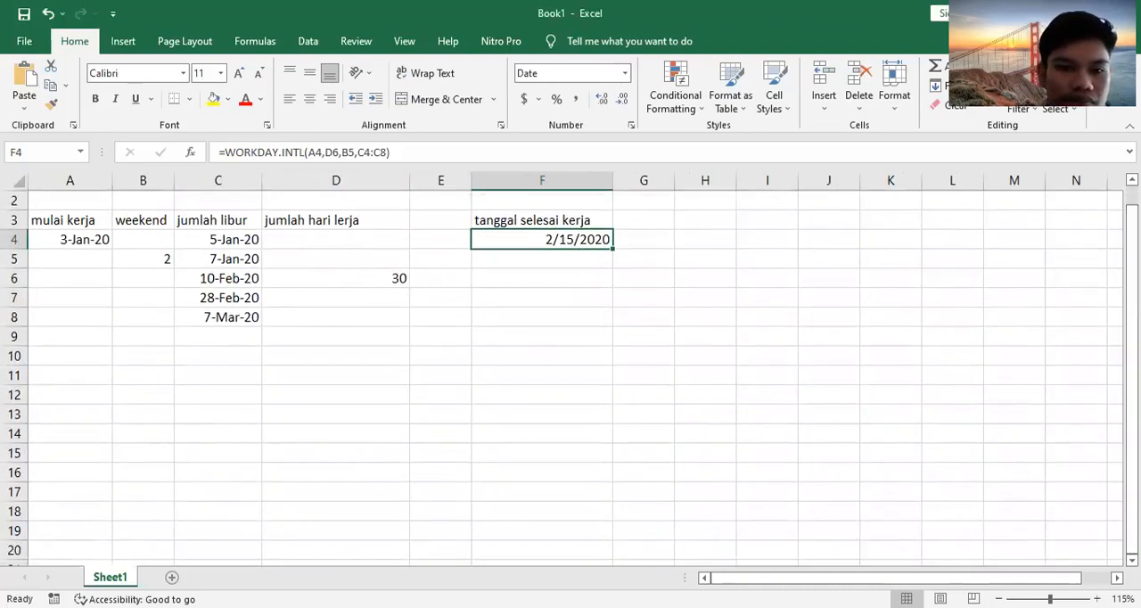
left_click(55, 394)
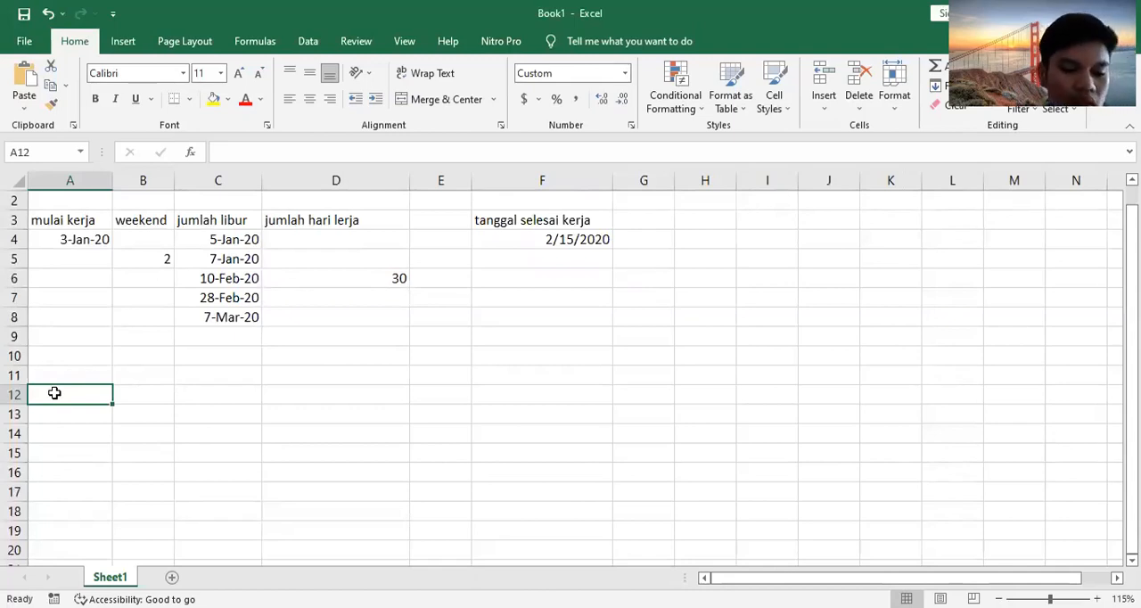
type("work")
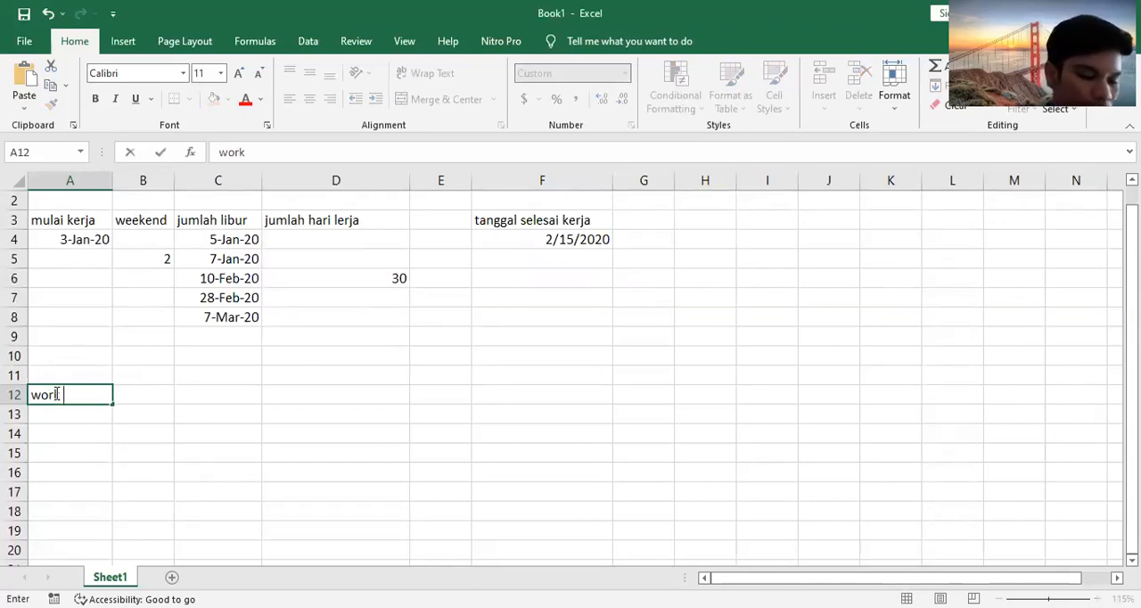
key("BackSpace")
key("BackSpace")
key("BackSpace")
key("BackSpace")
key("BackSpace")
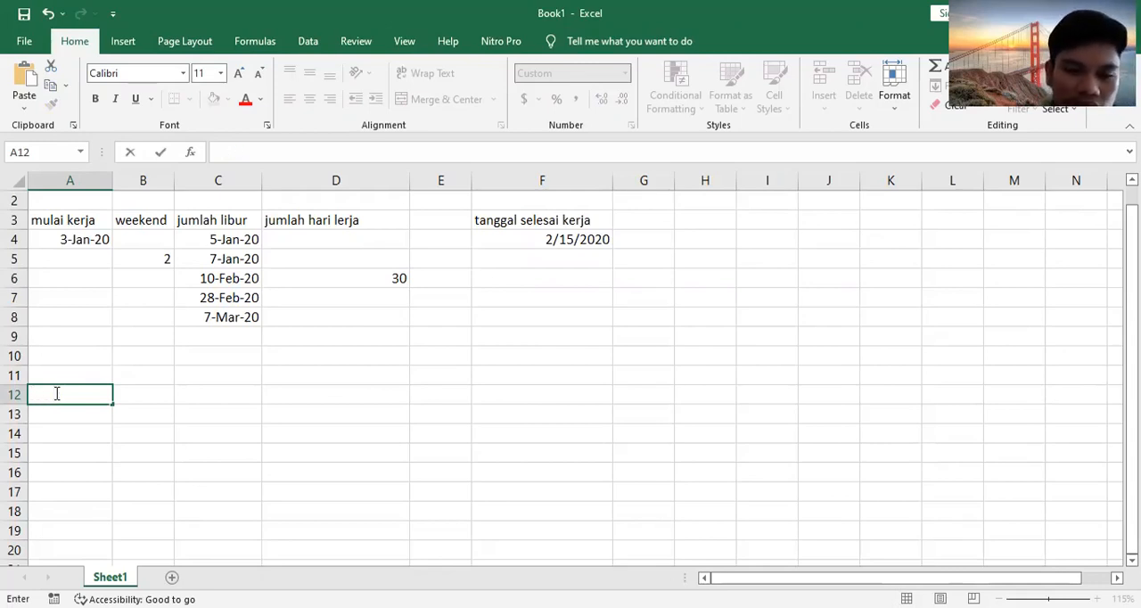
type("mulai")
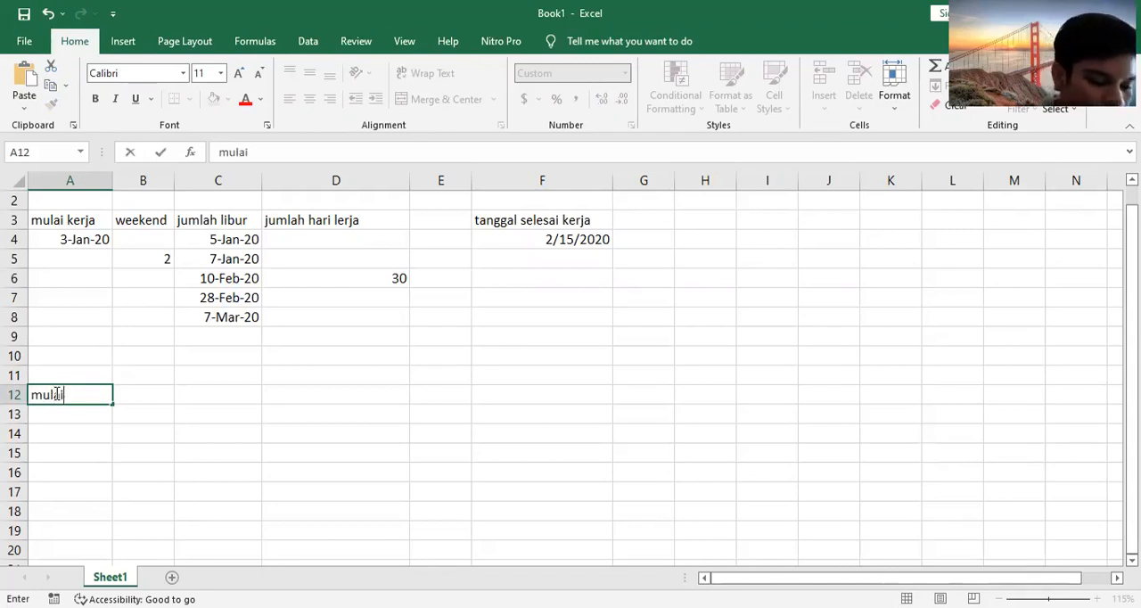
type(" kerja")
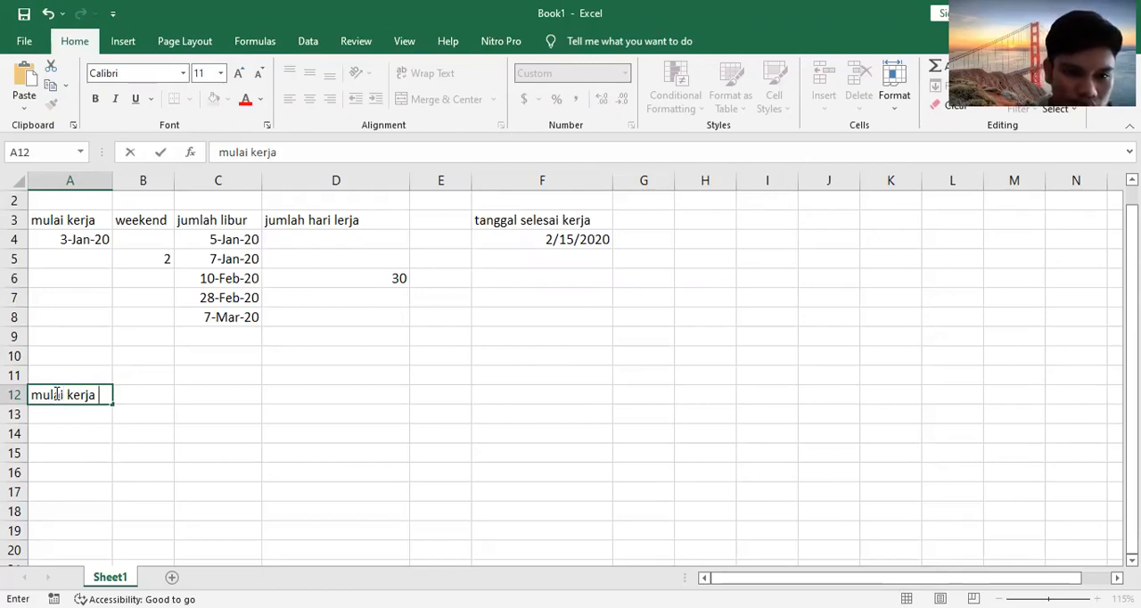
Step: Enter the headings "jumlah libur" in B12 and "jumlah hari kerja" in C12
left_click(124, 399)
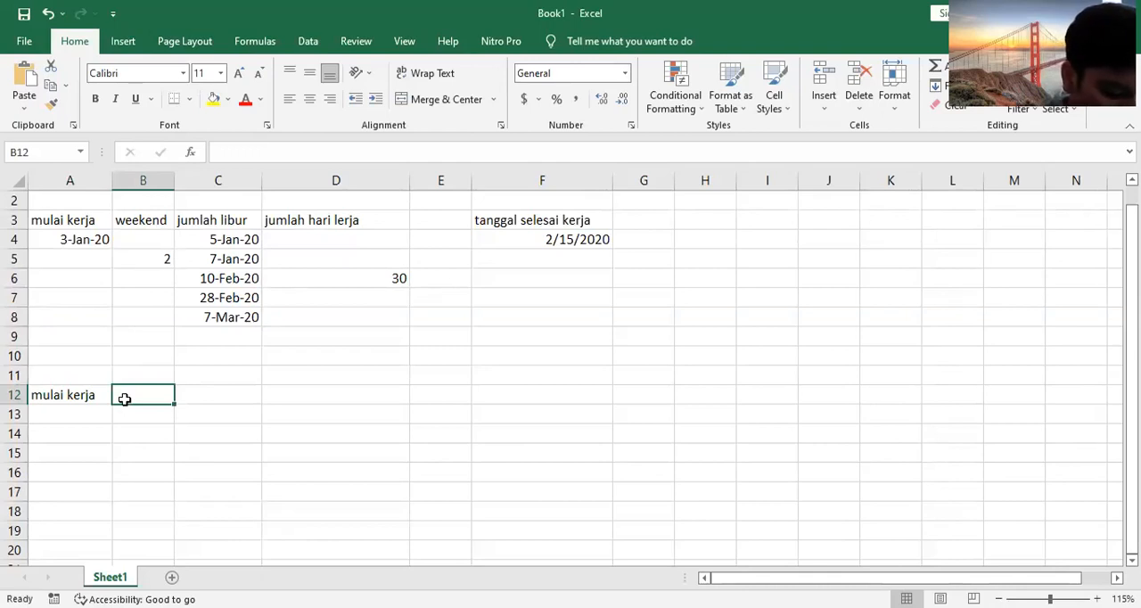
type("jumlah ")
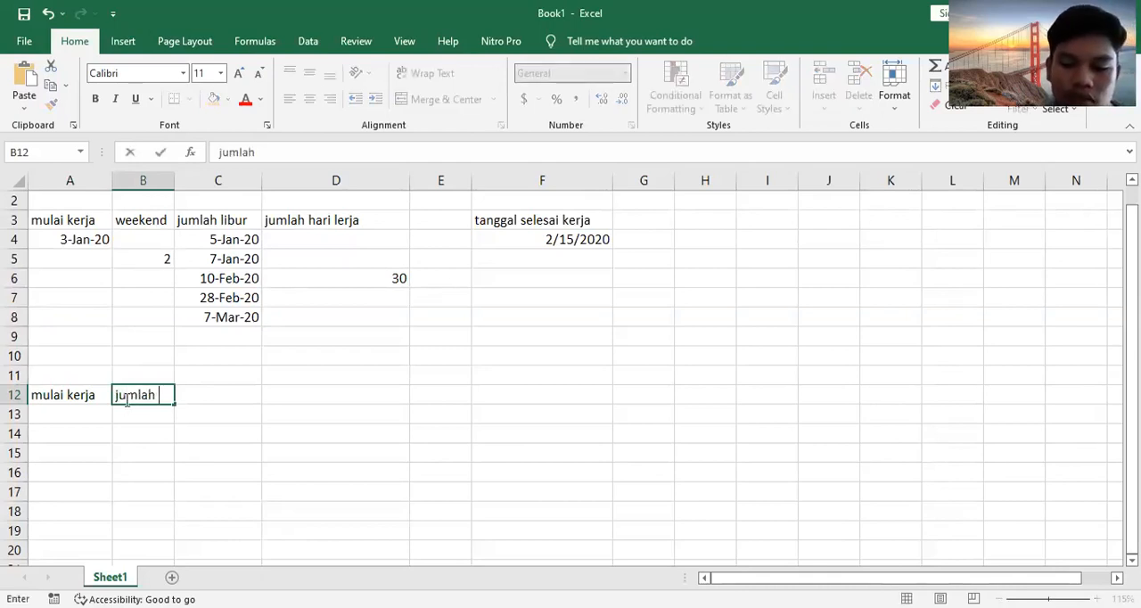
type("libur")
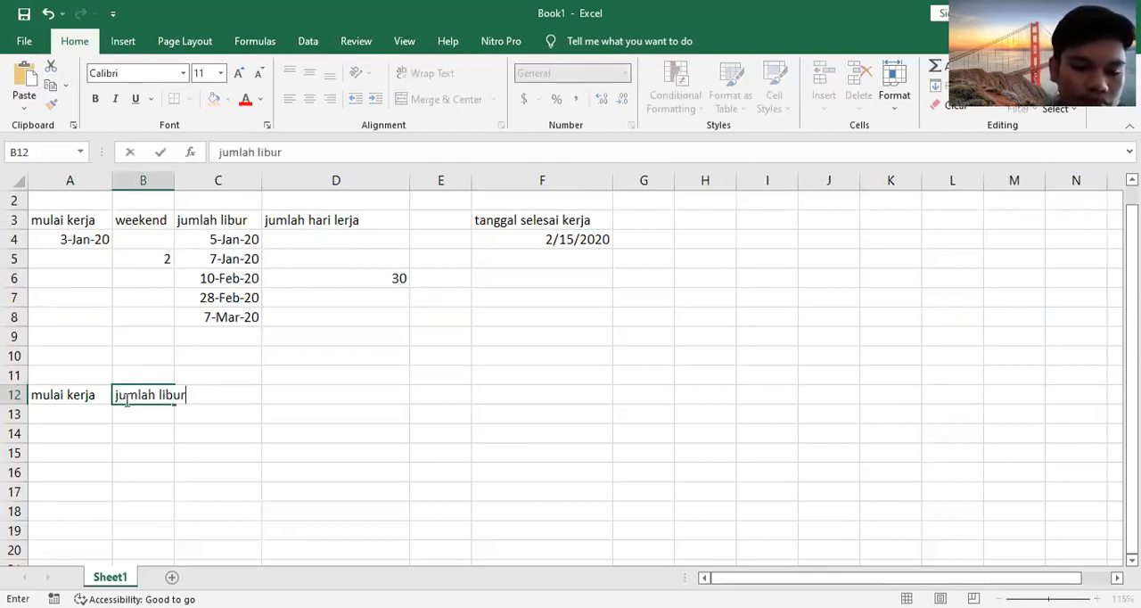
key("Tab")
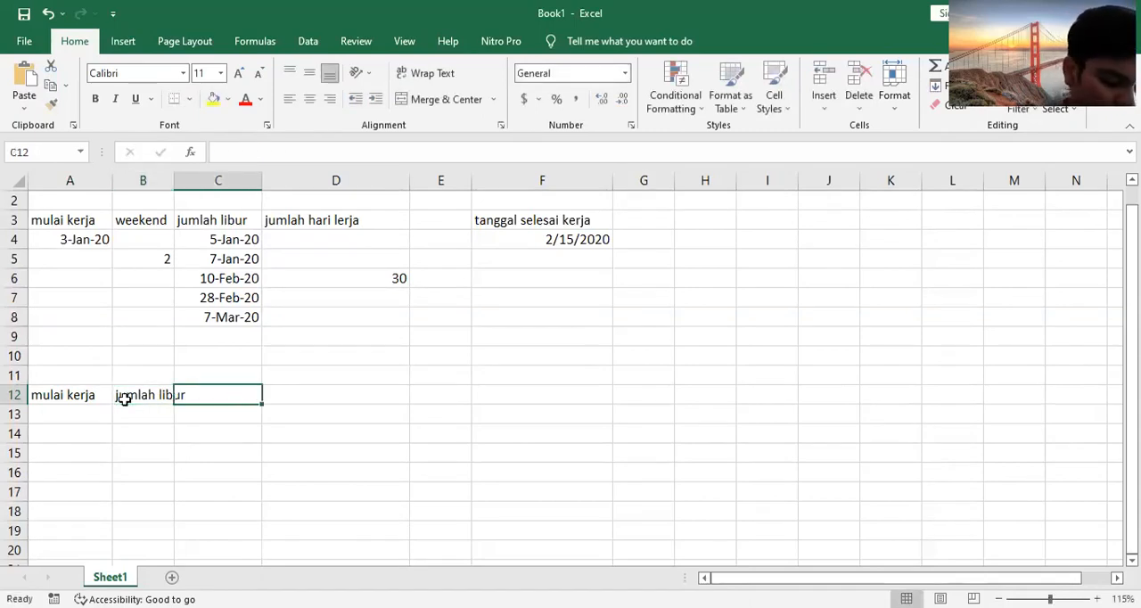
type("juml")
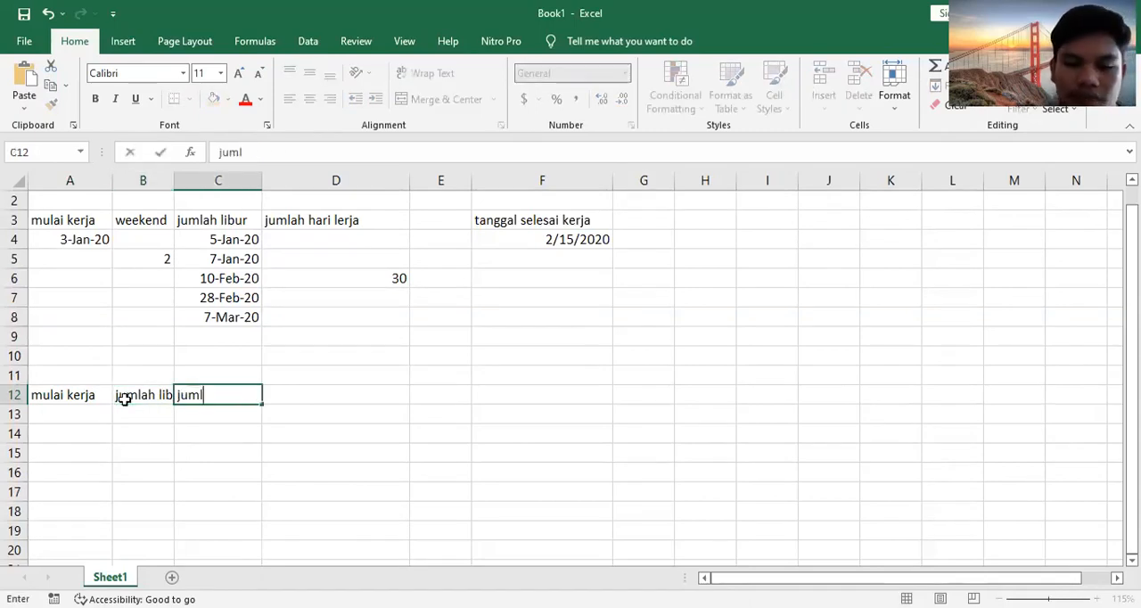
type("ah hari")
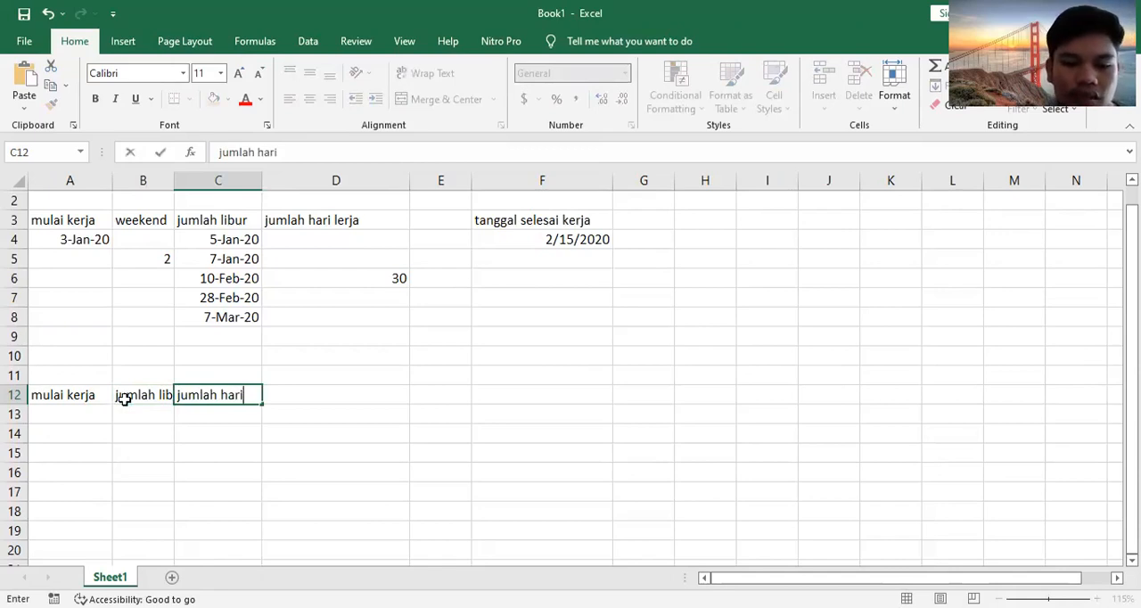
type(" kerja")
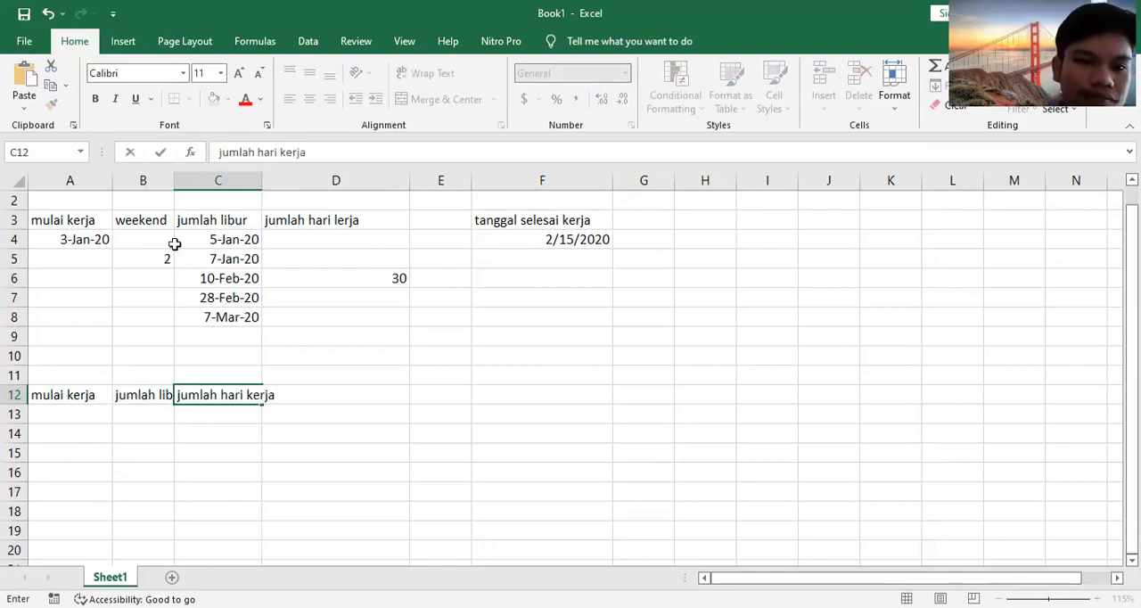
Step: Widen columns B and C so their row 12 headings fit
left_click(143, 184)
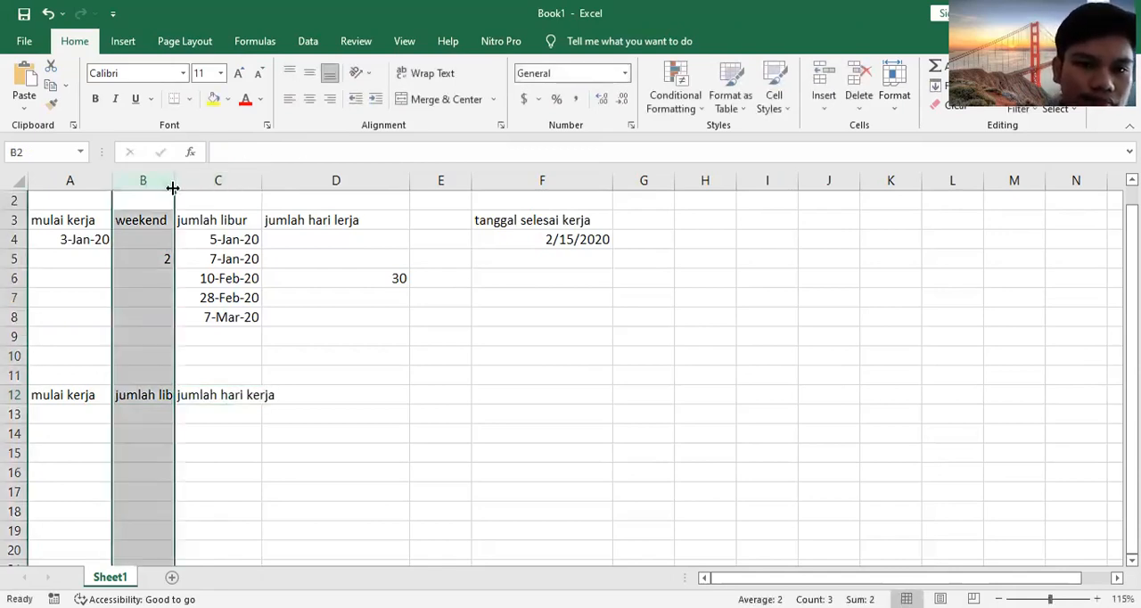
left_click_drag(191, 191, 217, 189)
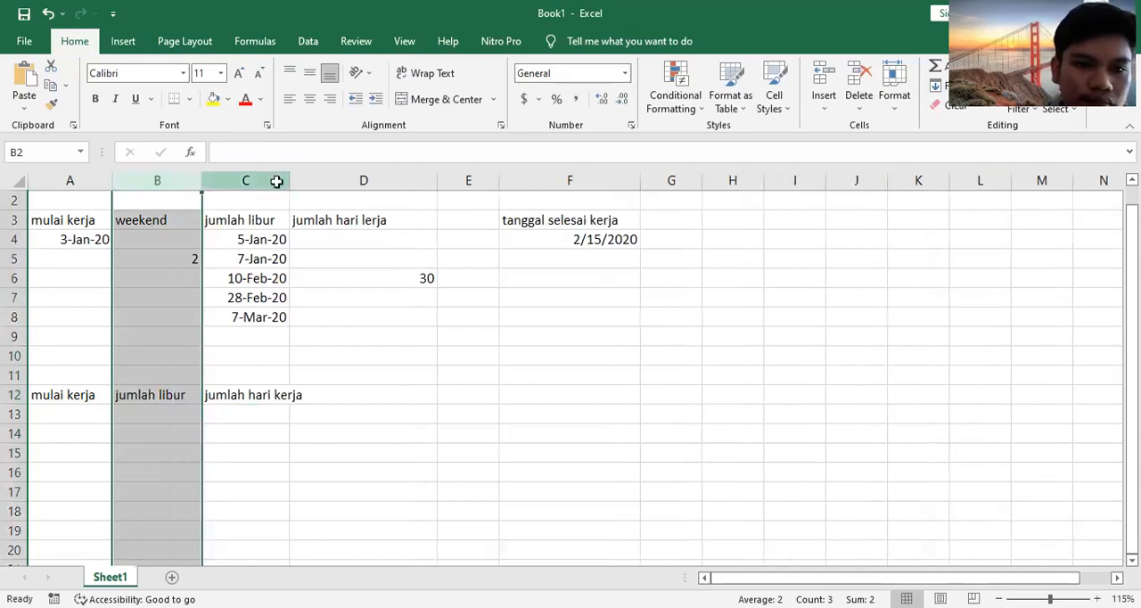
left_click(276, 181)
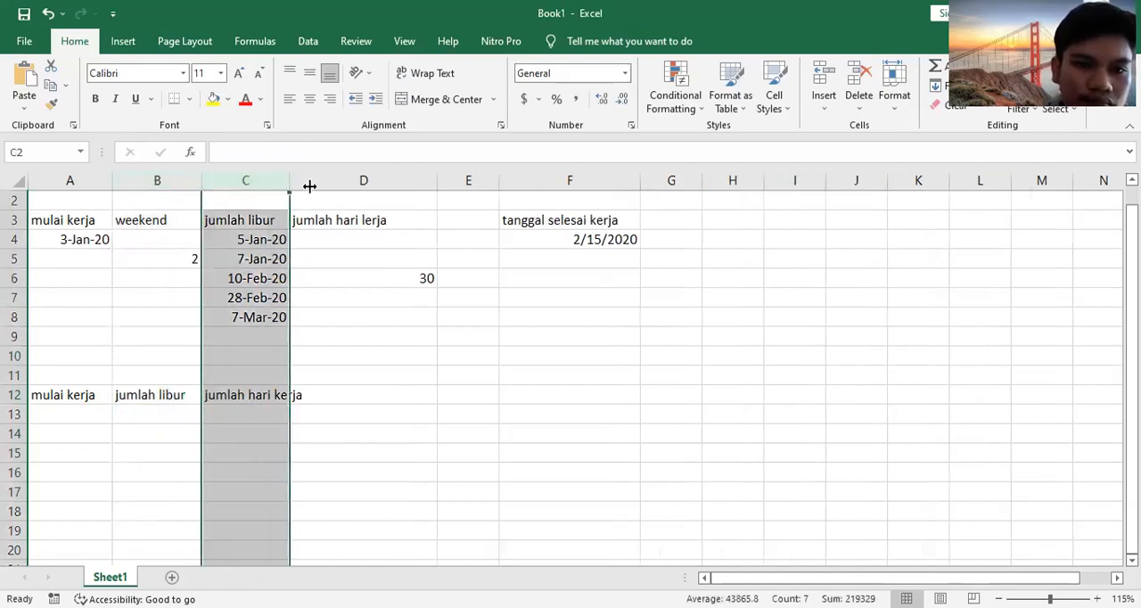
left_click_drag(310, 185, 309, 187)
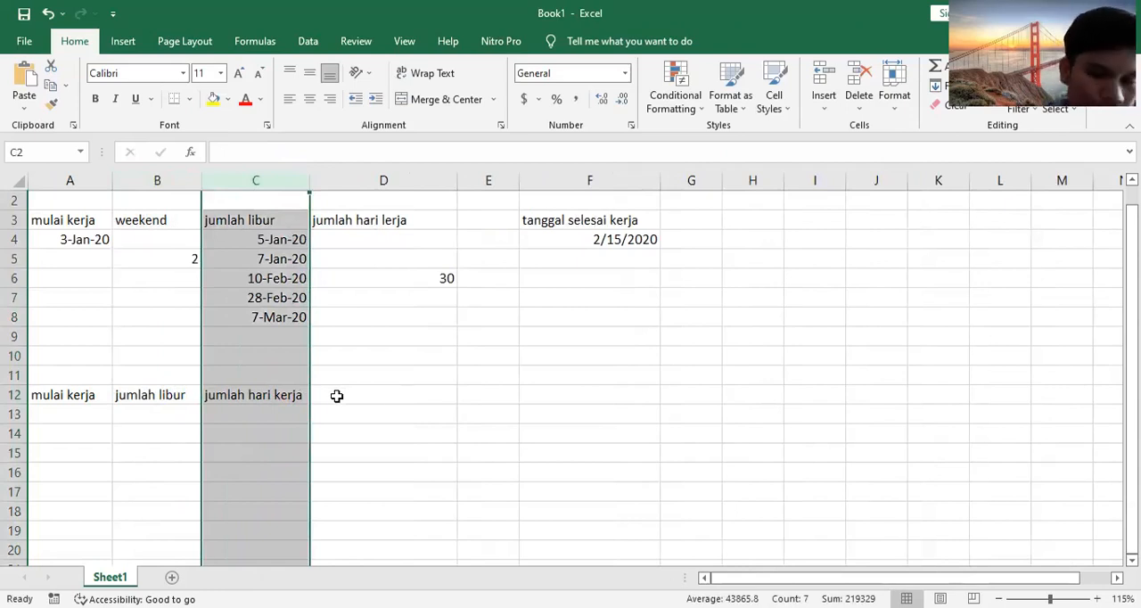
Step: Enter the heading "tanggal selesai kerja" in E12 and widen column E to fit it
left_click(473, 398)
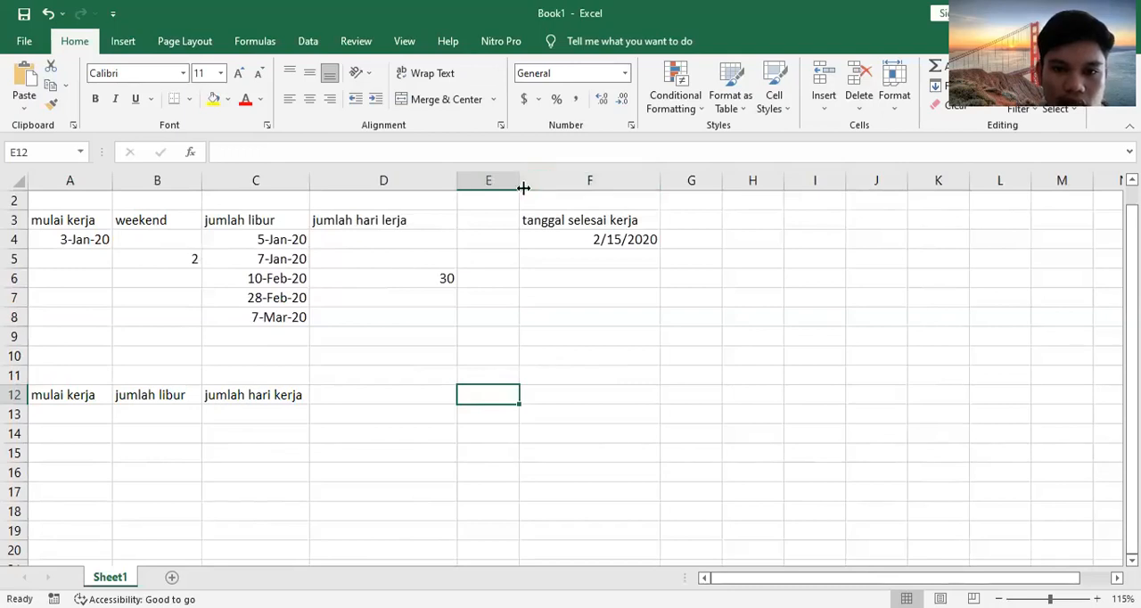
left_click_drag(522, 187, 555, 187)
type("r")
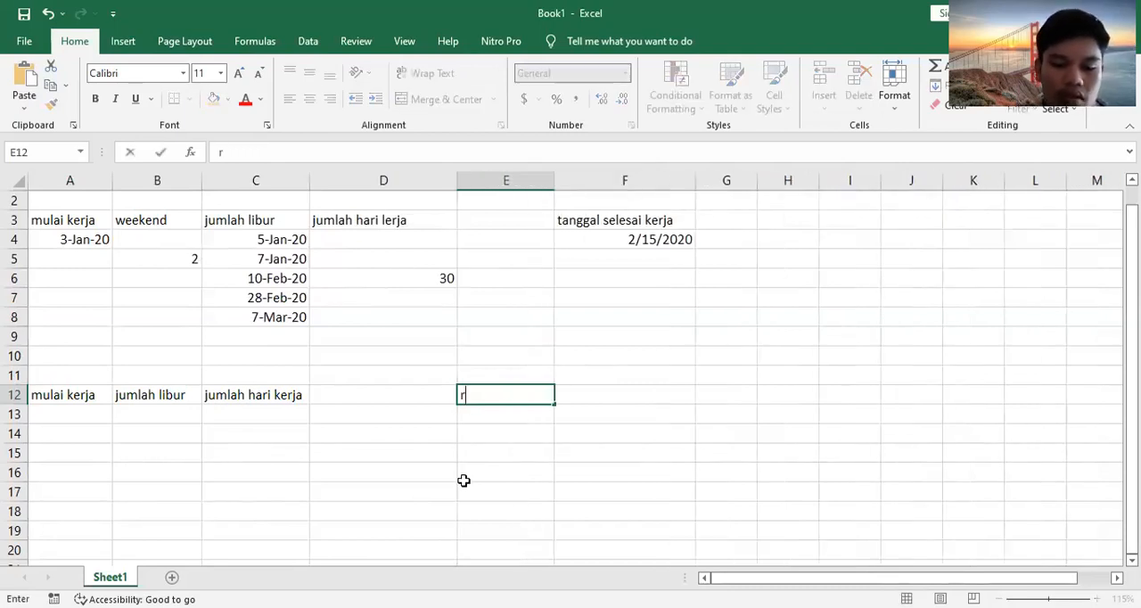
type("anggal")
key("BackSpace")
key("BackSpace")
key("BackSpace")
key("BackSpace")
key("BackSpace")
key("BackSpace")
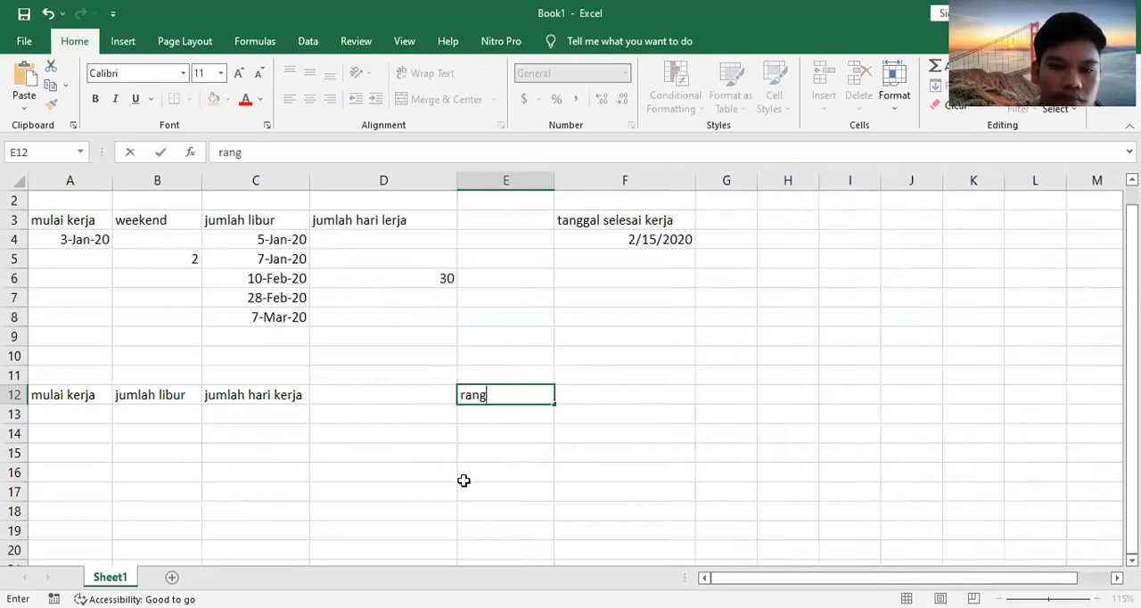
key("BackSpace")
type("tangg")
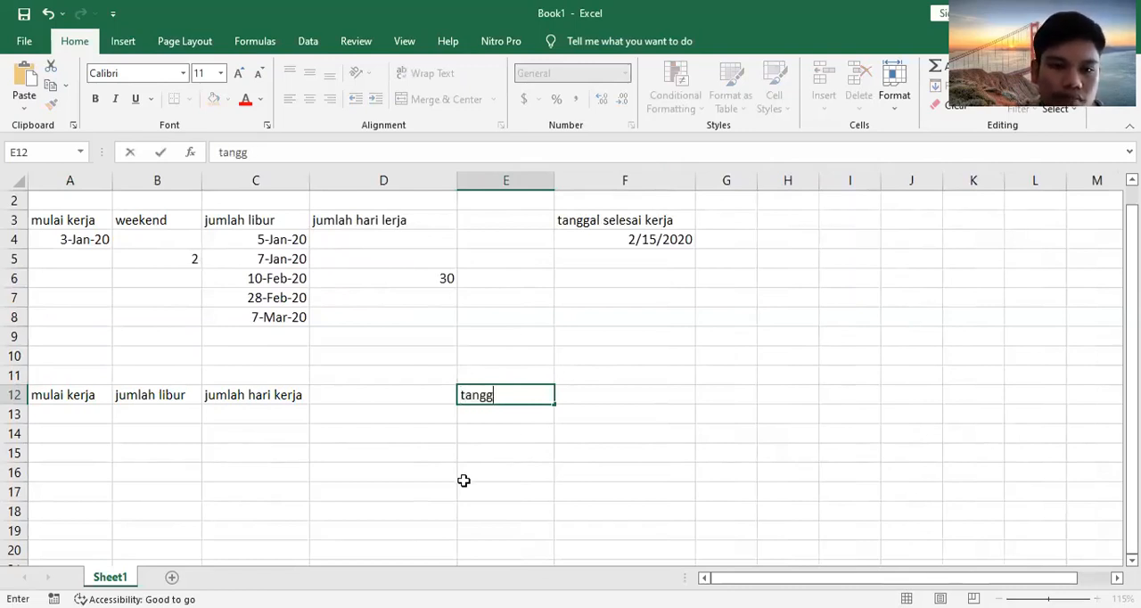
type("al sele")
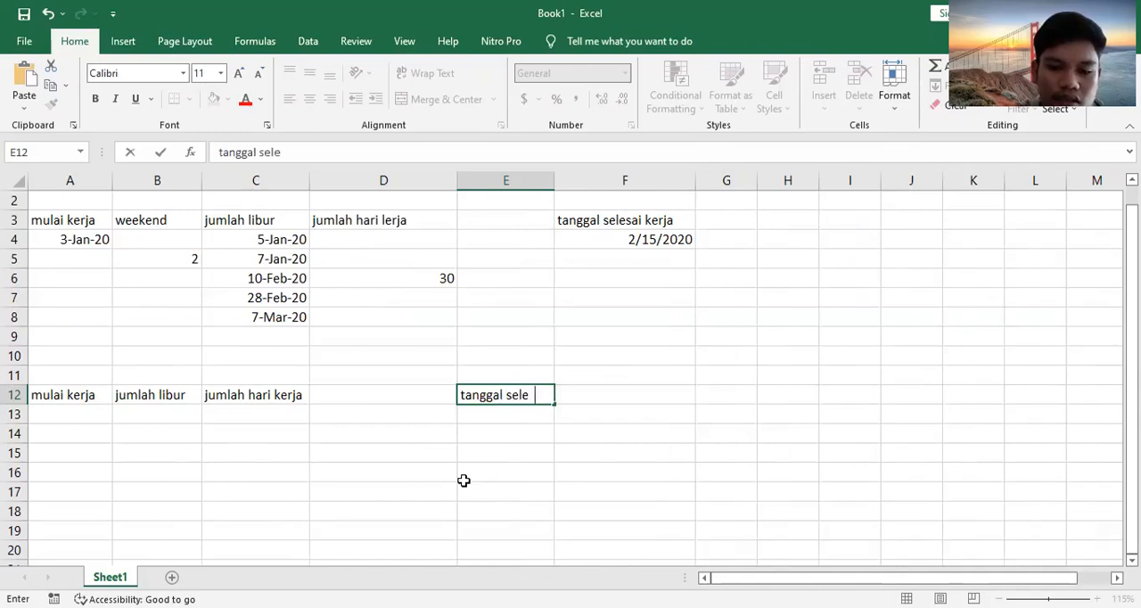
type("sai kerja")
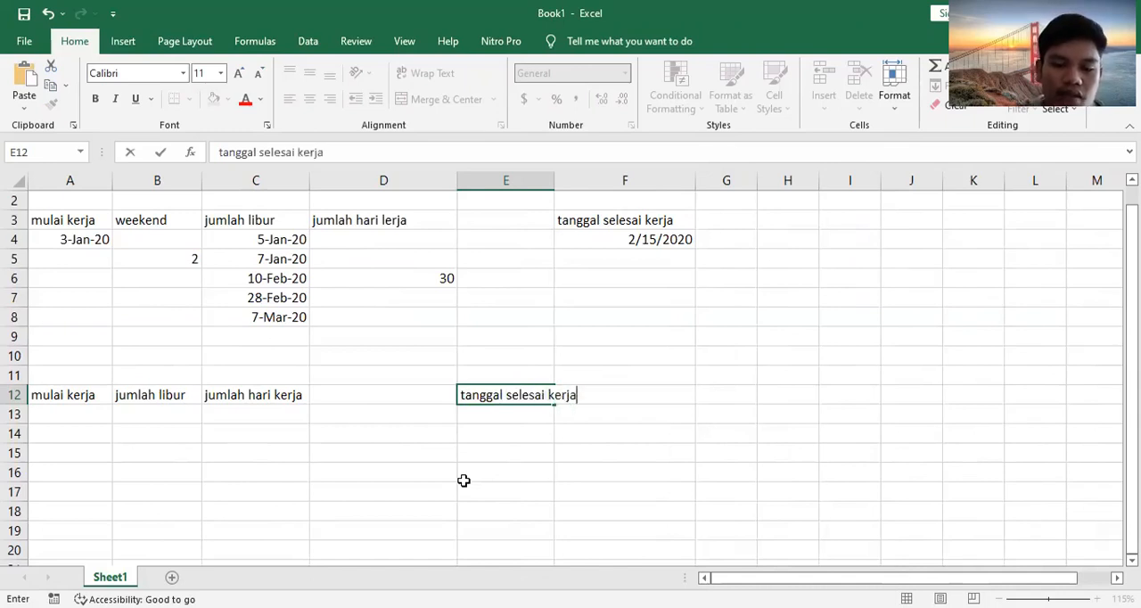
left_click(544, 183)
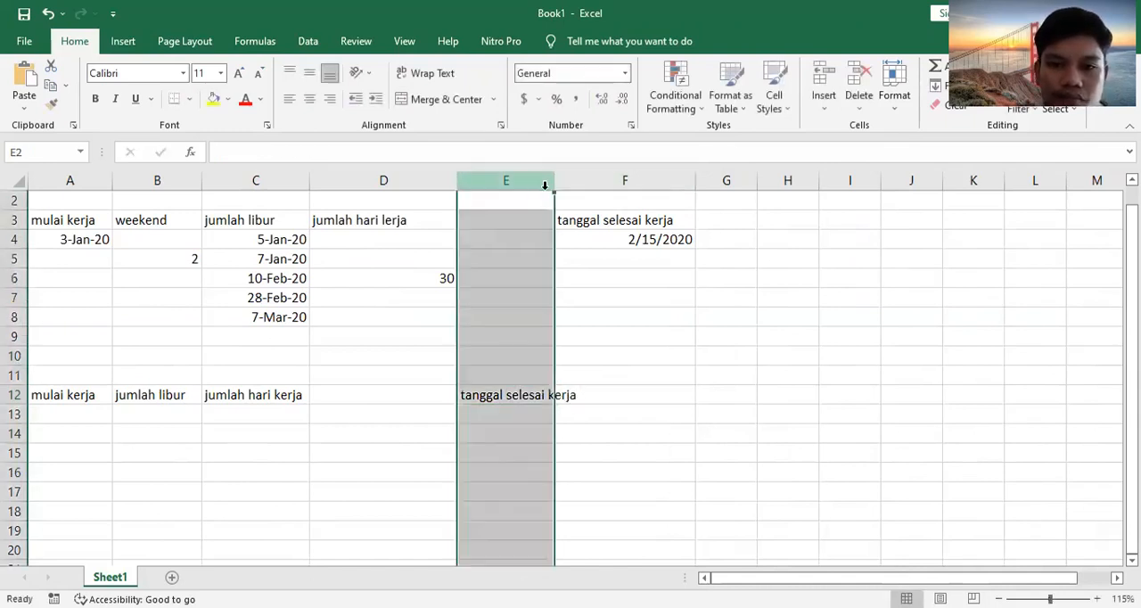
left_click_drag(554, 186, 583, 185)
Step: Enter the work start date 03-jan-2020 in cell A13 under "mulai kerja"
left_click(86, 414)
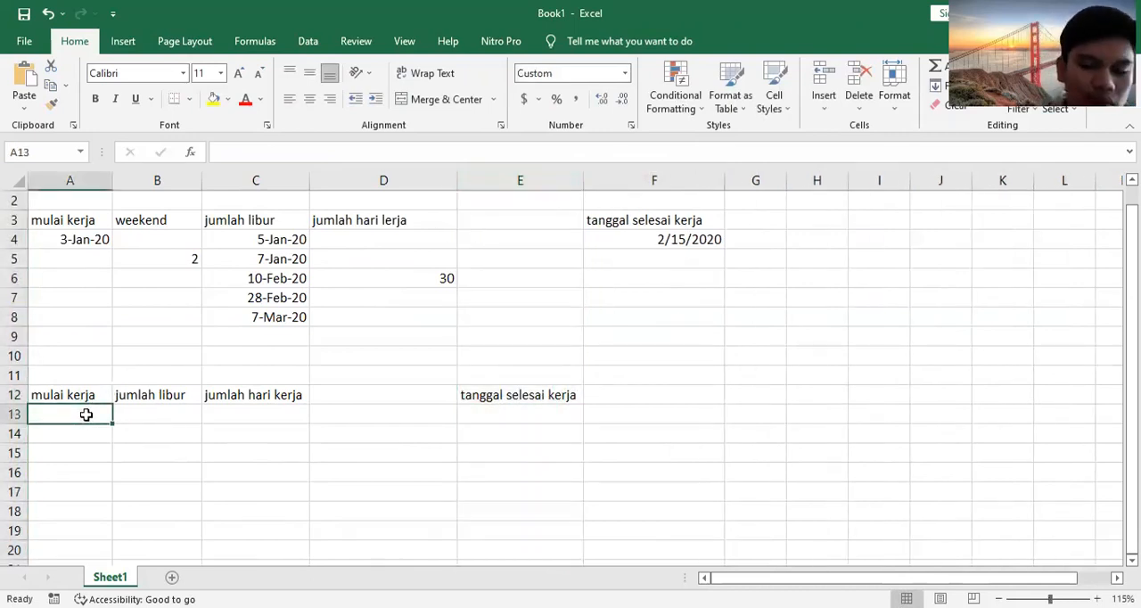
type("03-jan-2020")
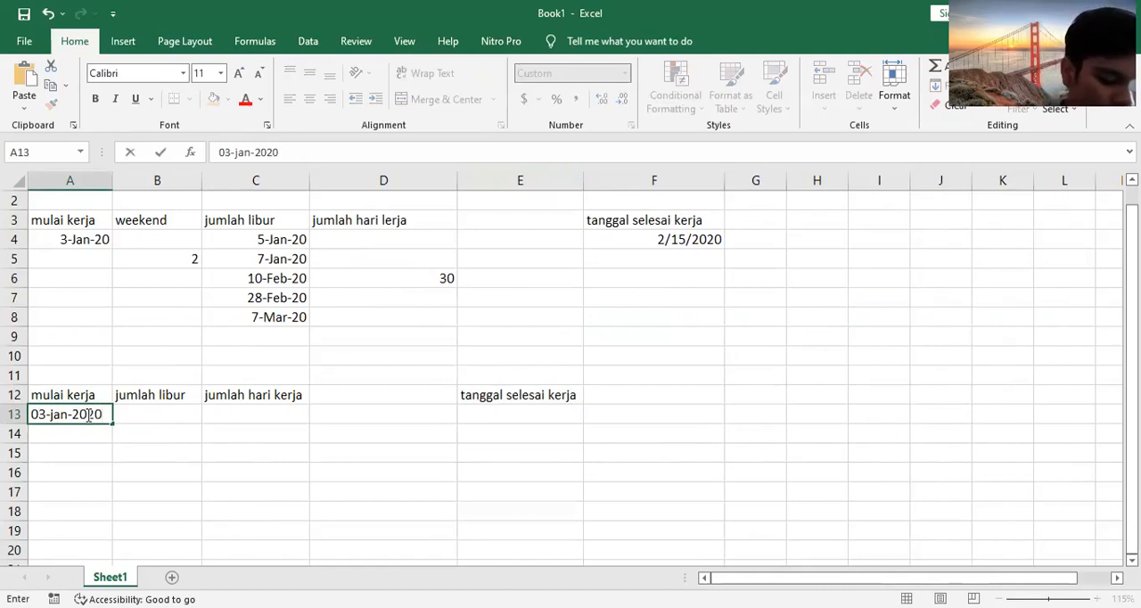
key("Tab")
key("Tab")
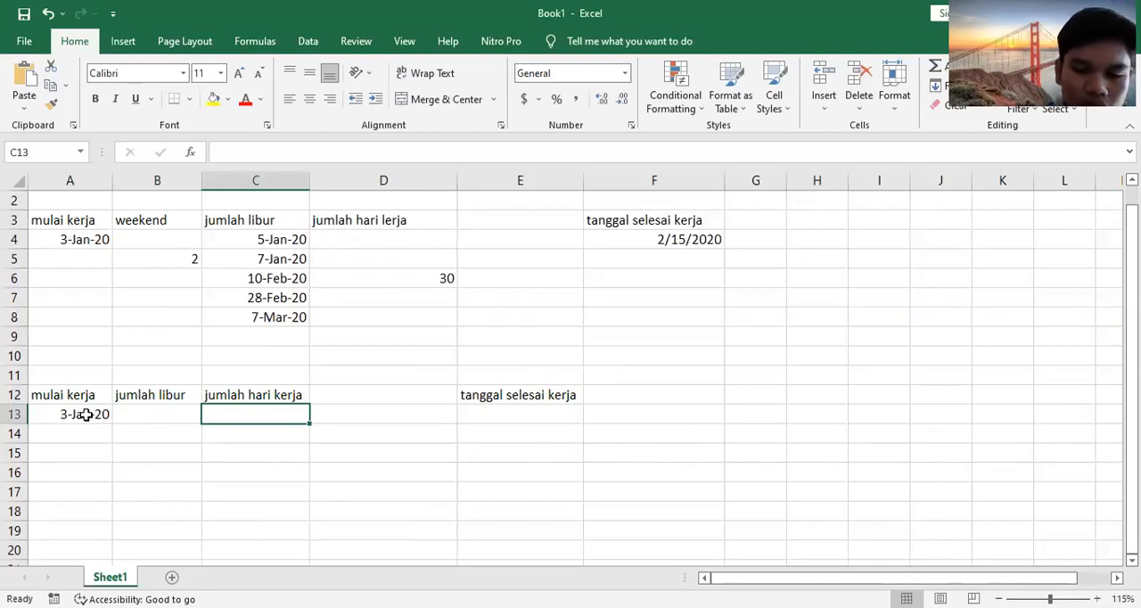
Step: Enter the date 5-jan-2020 in cell C13, two columns right of the work start date
type("5-")
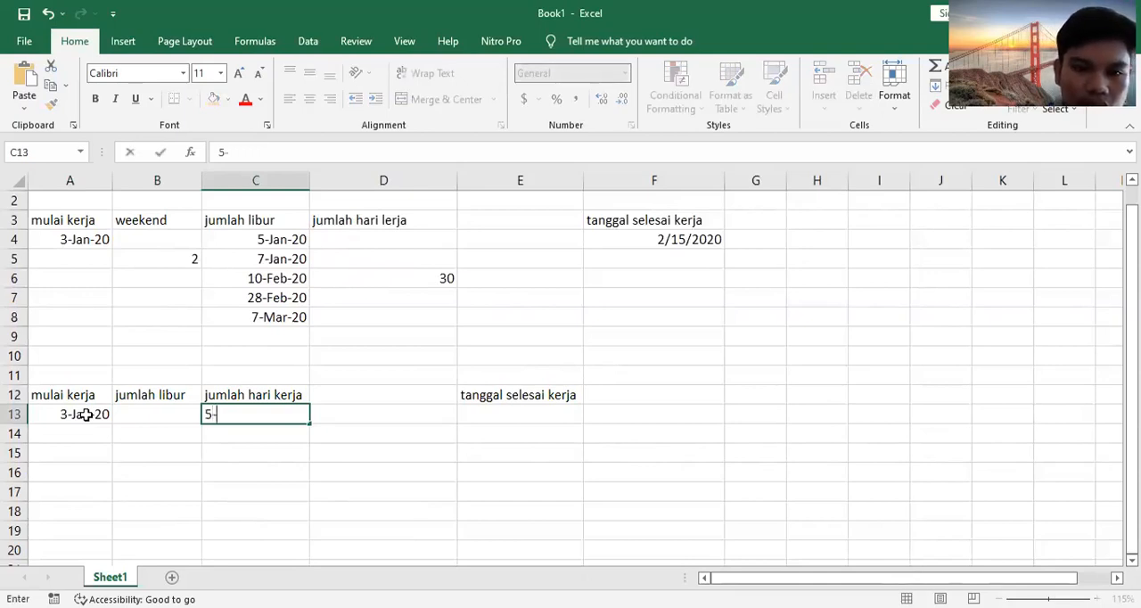
type("jan-2020")
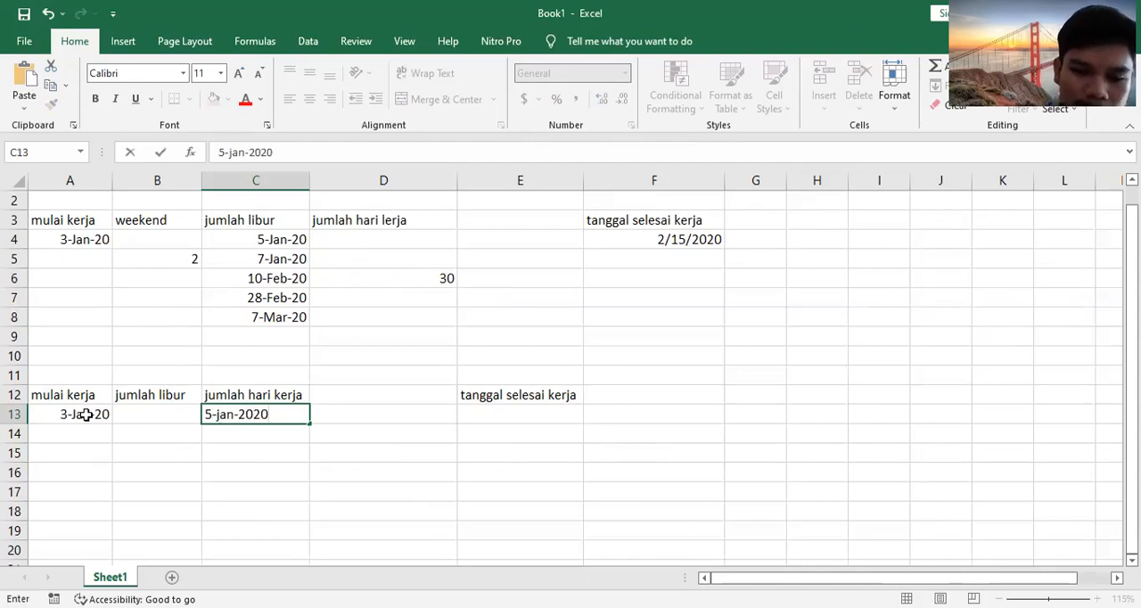
key("Return")
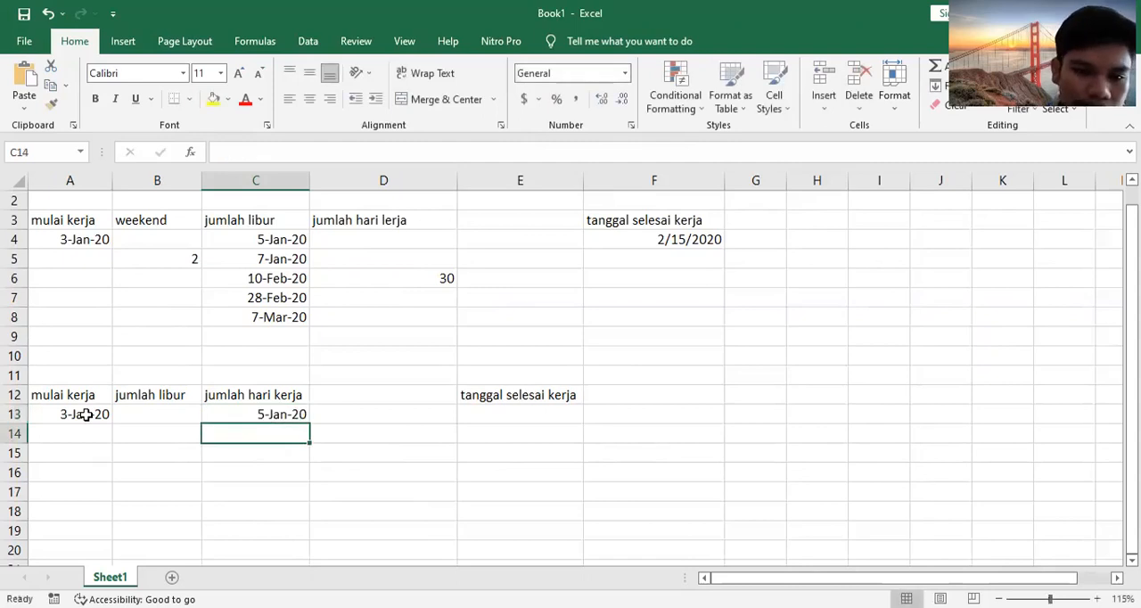
Step: Enter the date 07-jan-2020 in cell C14, below the first holiday date
type("07janua")
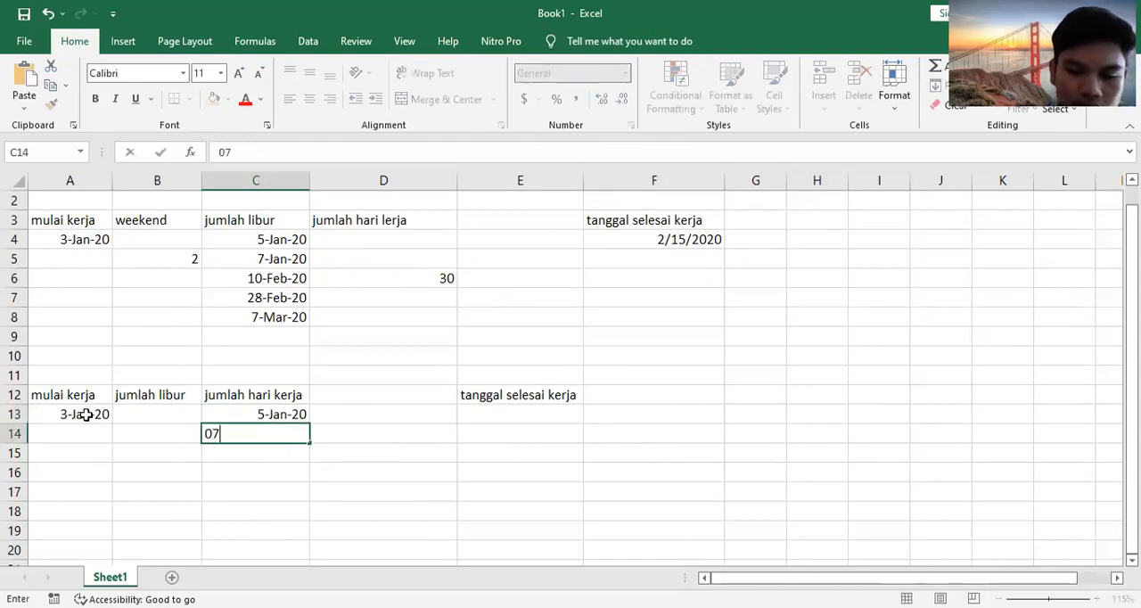
key("BackSpace")
key("BackSpace")
key("BackSpace")
key("BackSpace")
key("BackSpace")
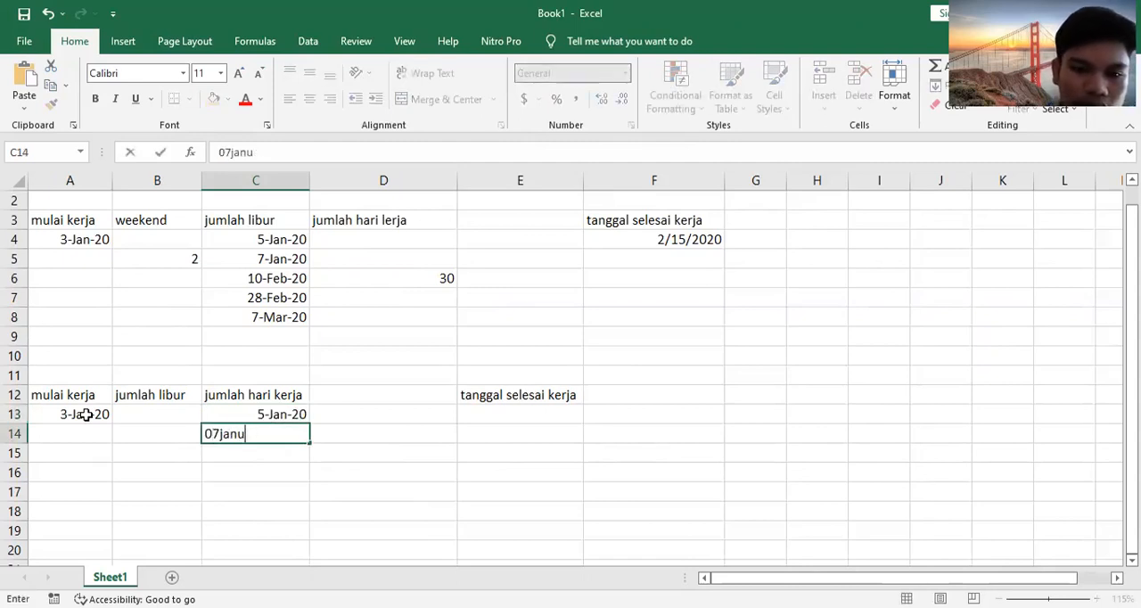
type("-jan")
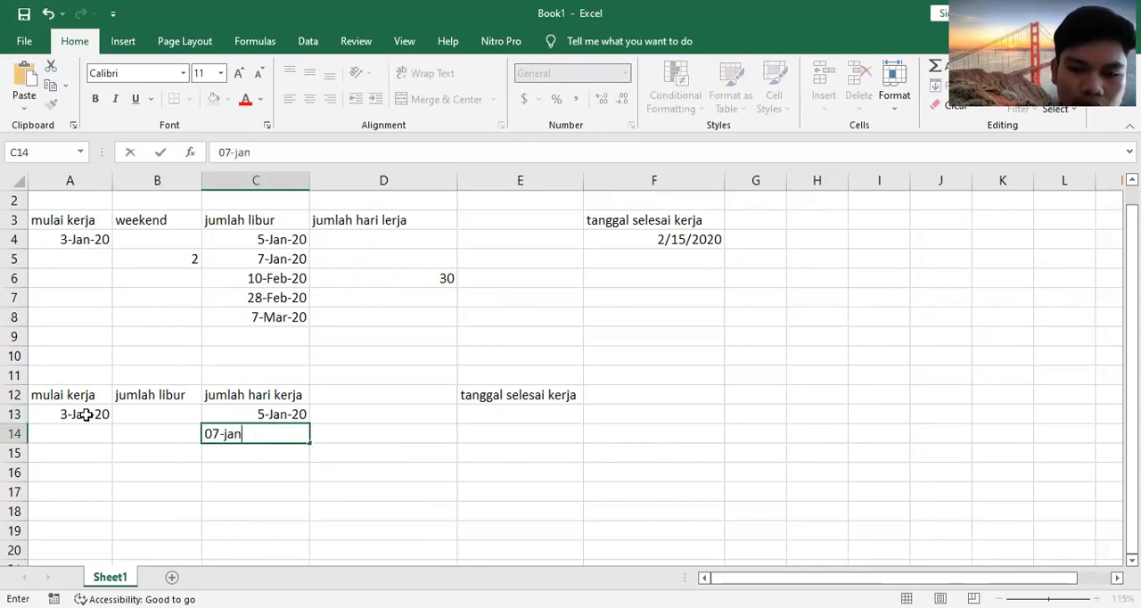
type("-2020")
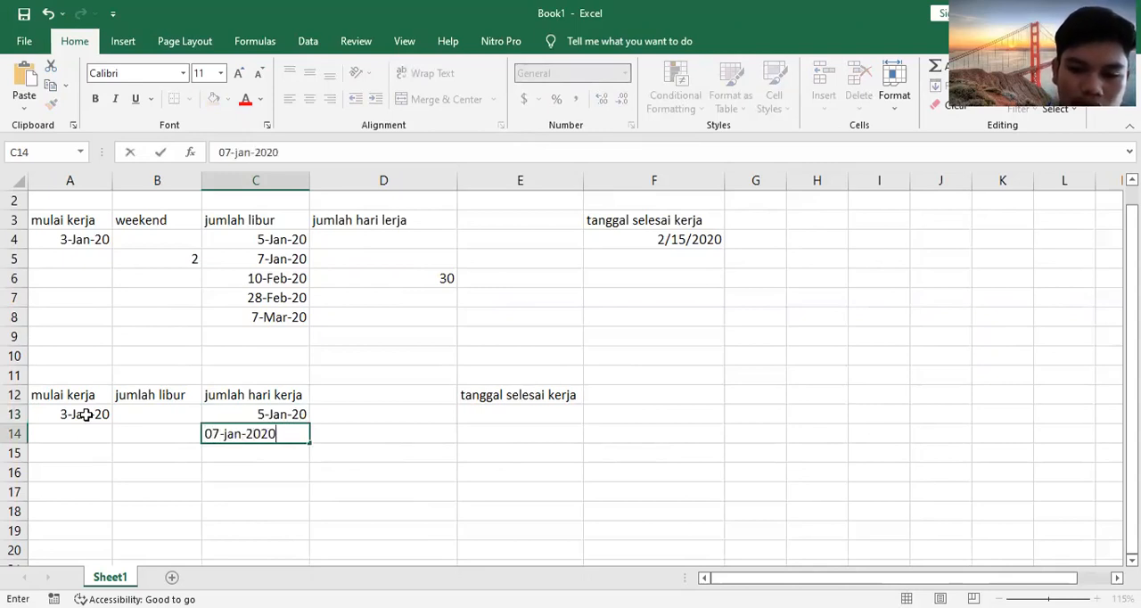
key("Return")
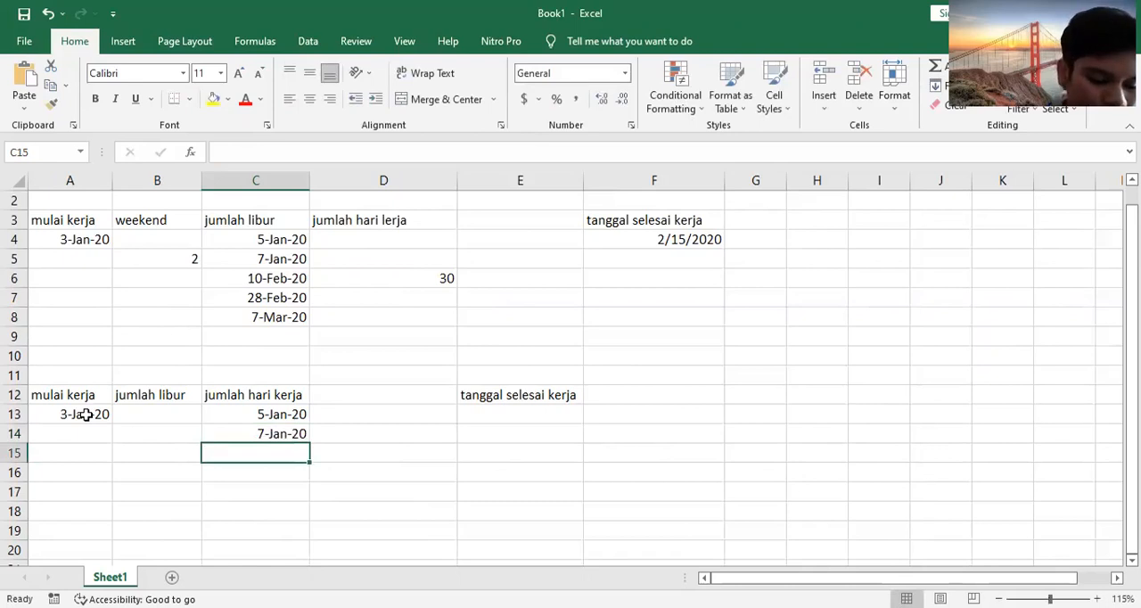
Step: Continue the holiday list with 10-feb-2020 in C15 and 28-feb-20 in C16
type("10")
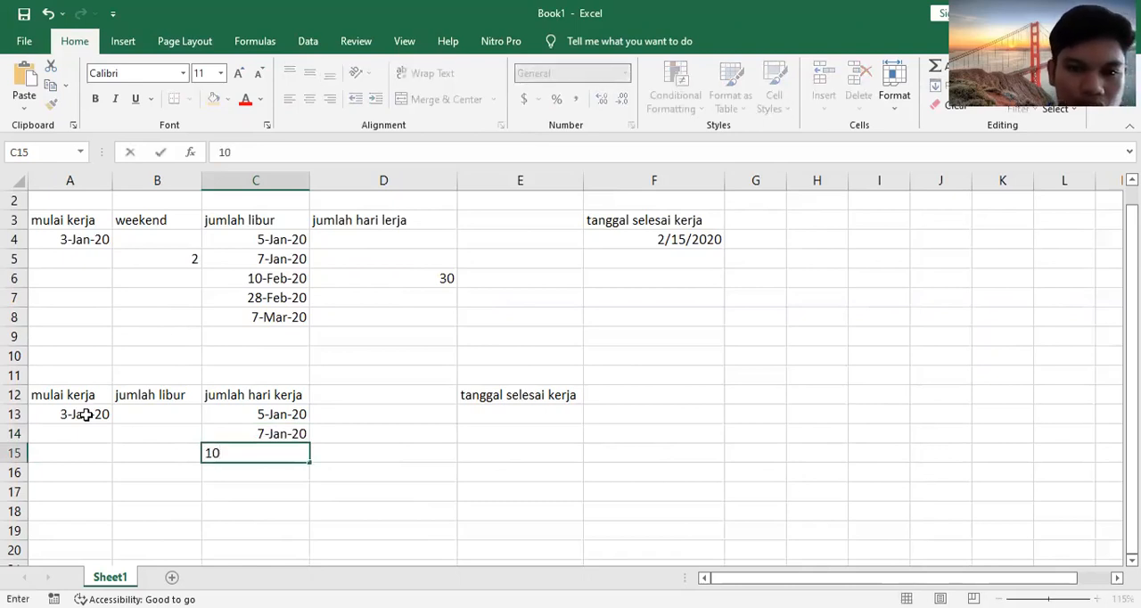
type("-feb")
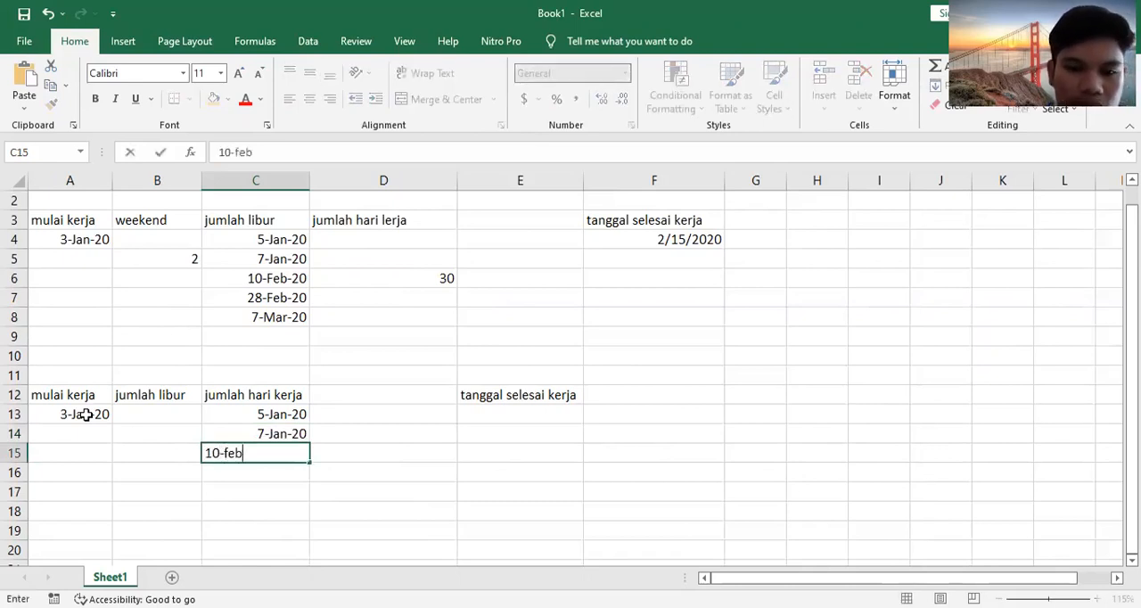
type("-2020")
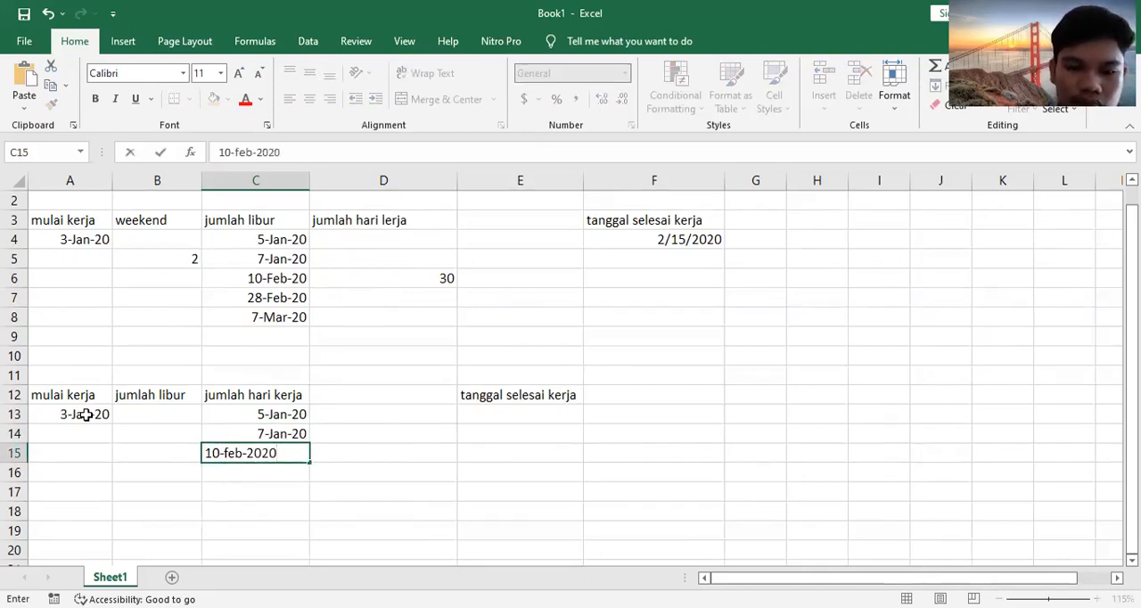
key("Return")
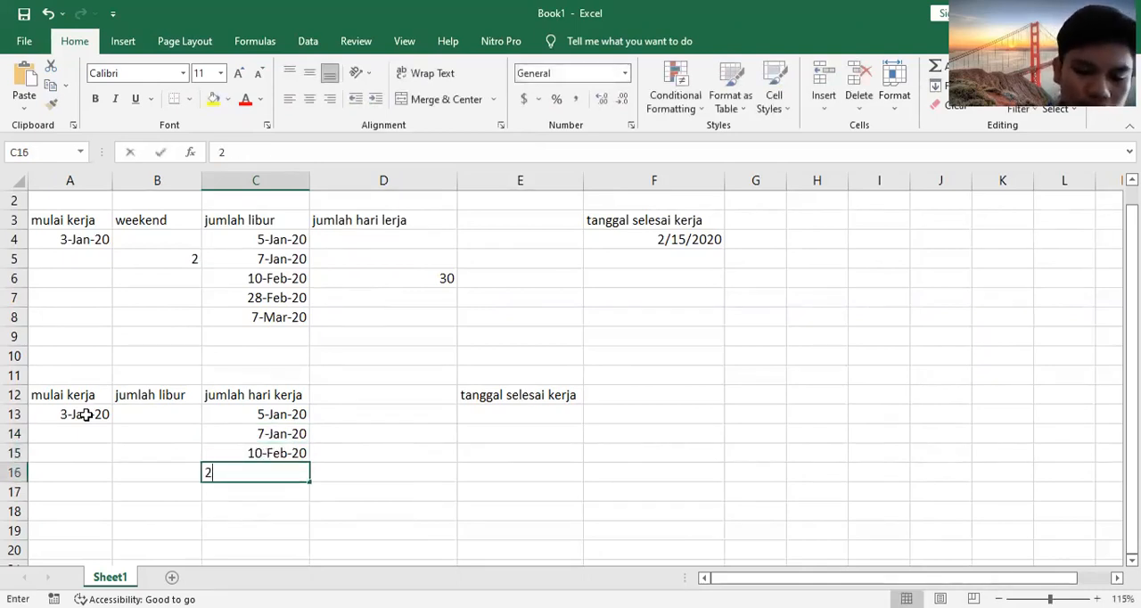
type("28-feb-20")
key("Return")
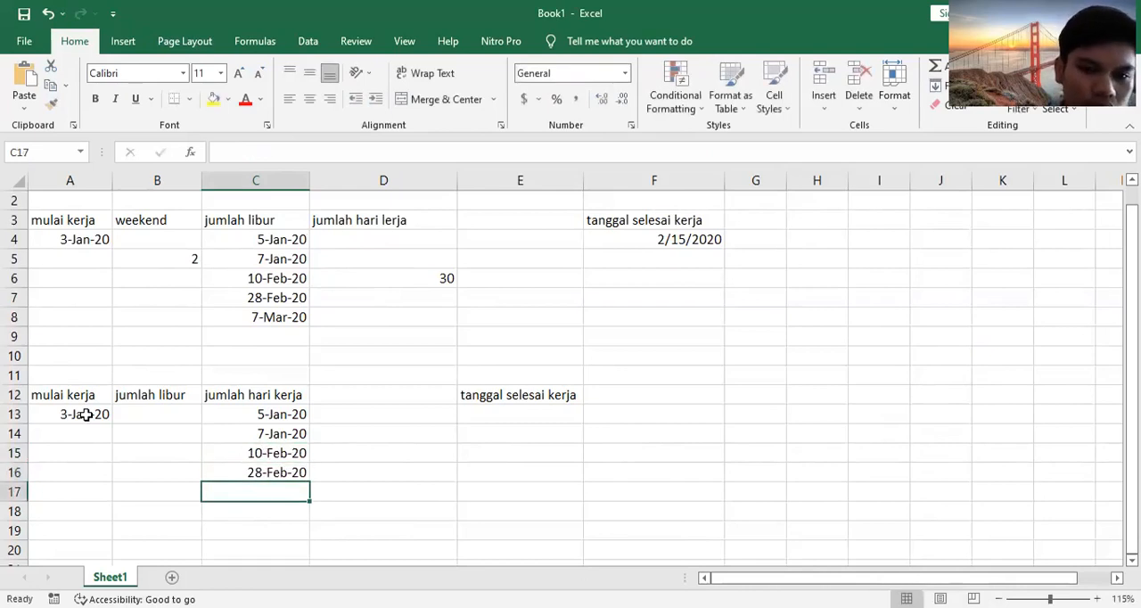
Step: Enter the last holiday date as 7-maret-2020 in cell C17
type("7-mRE")
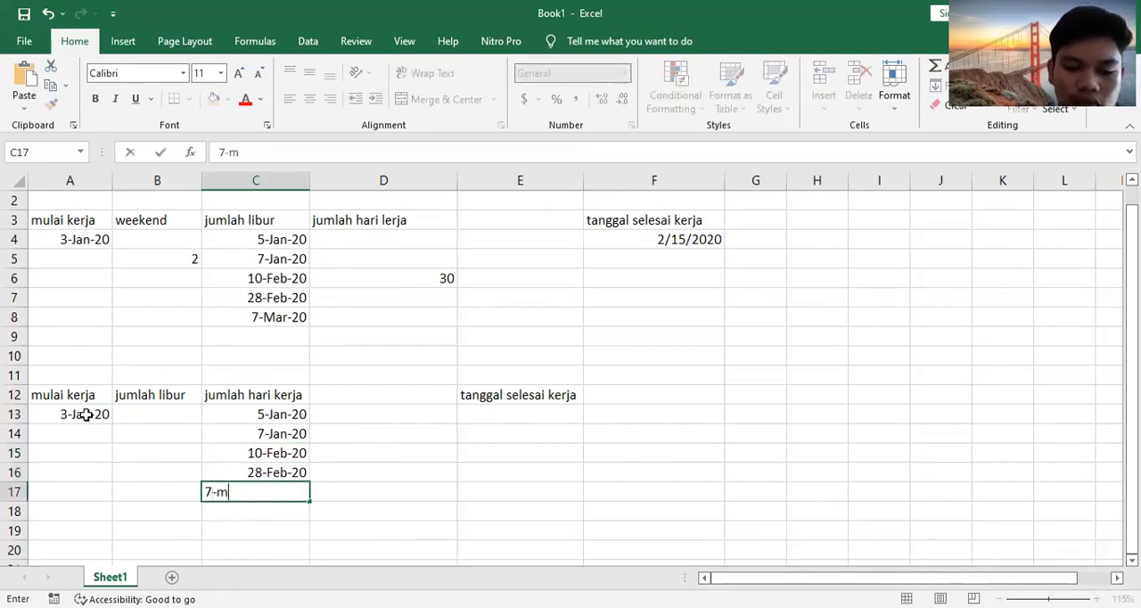
key("BackSpace")
key("BackSpace")
key("BackSpace")
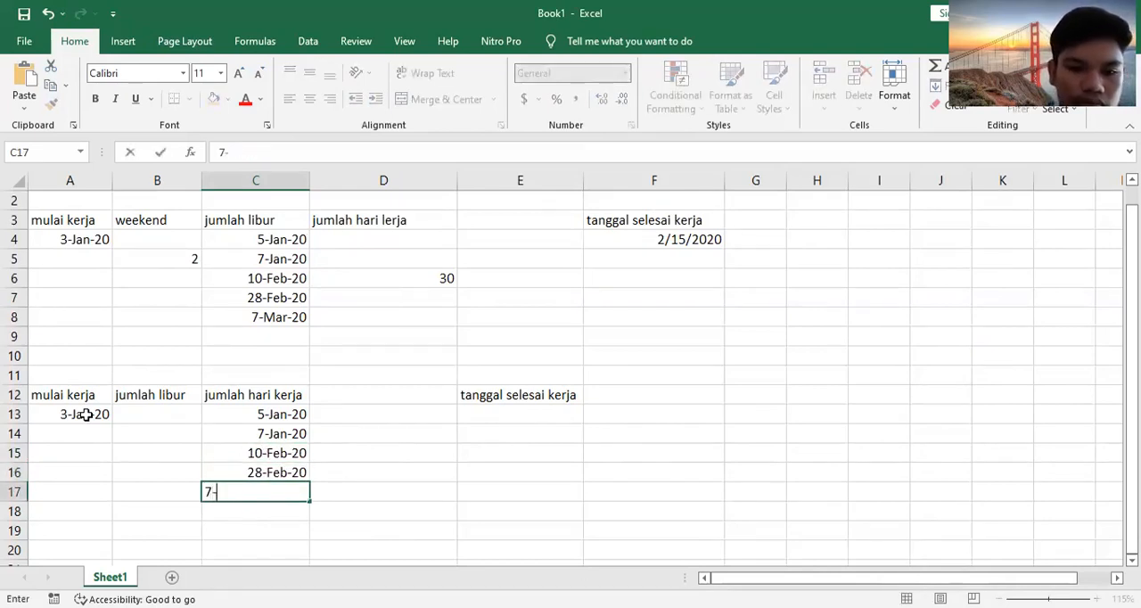
type("are")
key("BackSpace")
key("BackSpace")
key("BackSpace")
type("marr")
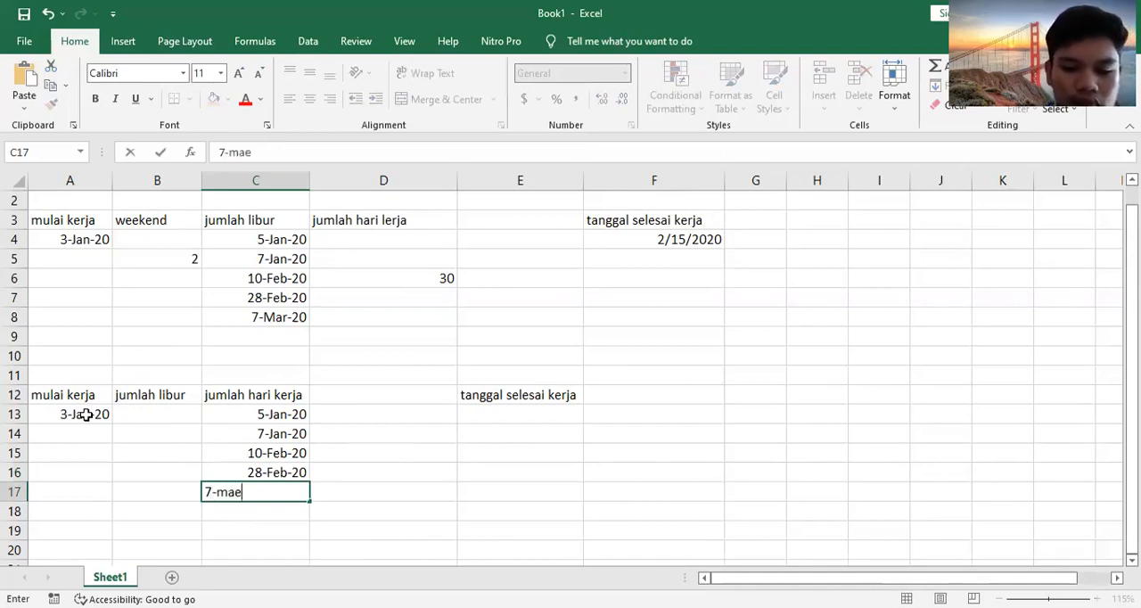
key("BackSpace")
type("et-2020")
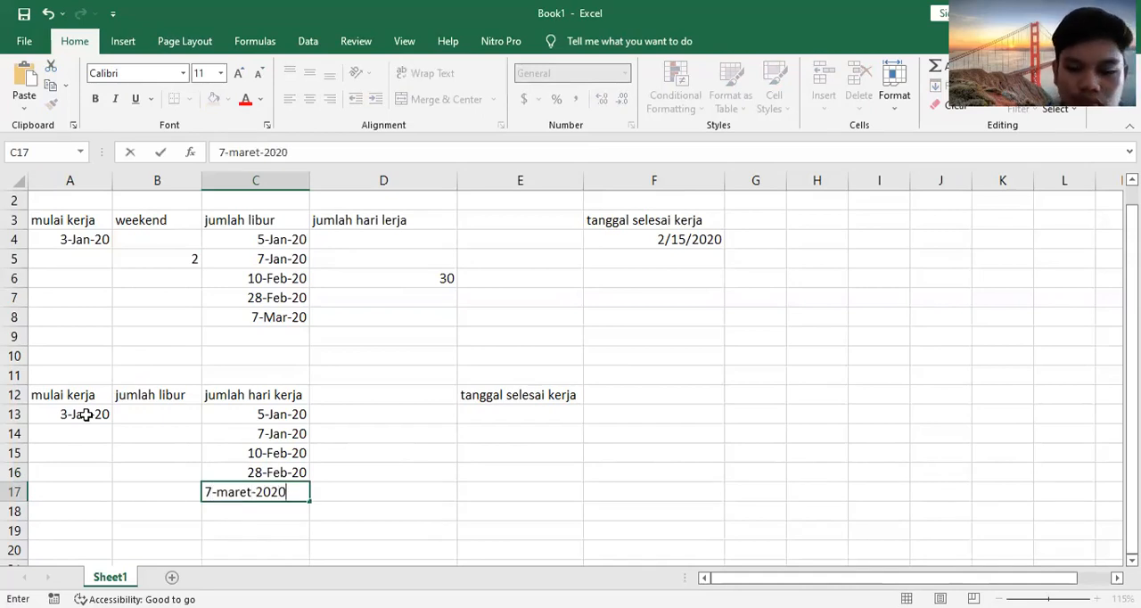
key("Tab")
key("Left")
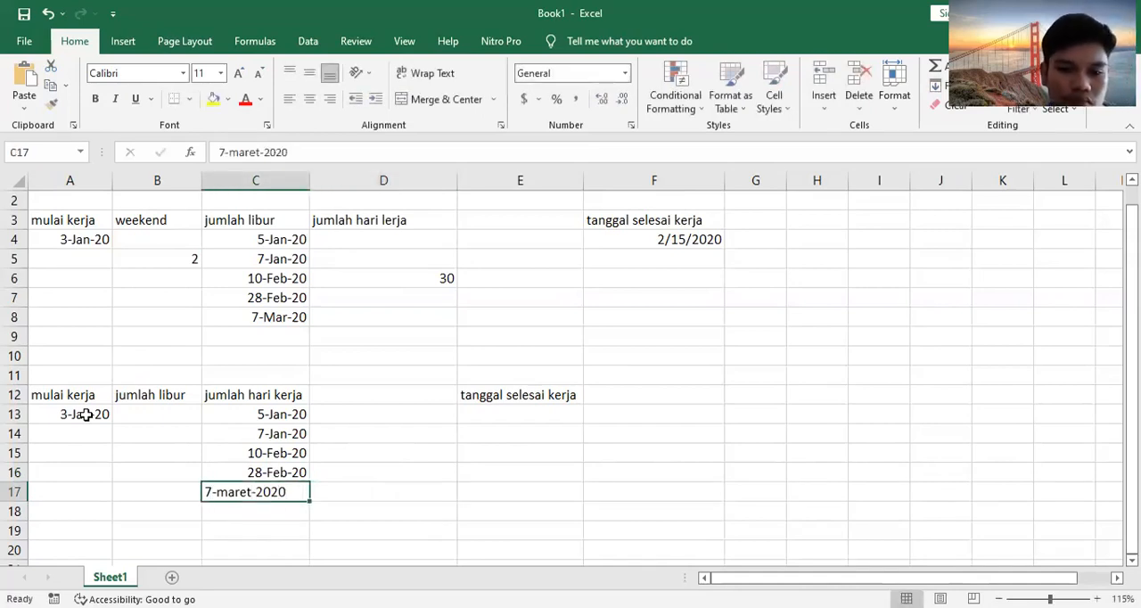
Step: Shorten the month name in cell C17 so the date reads 7-mar-2020
scroll(84, 415, "down", 1, "ctrl")
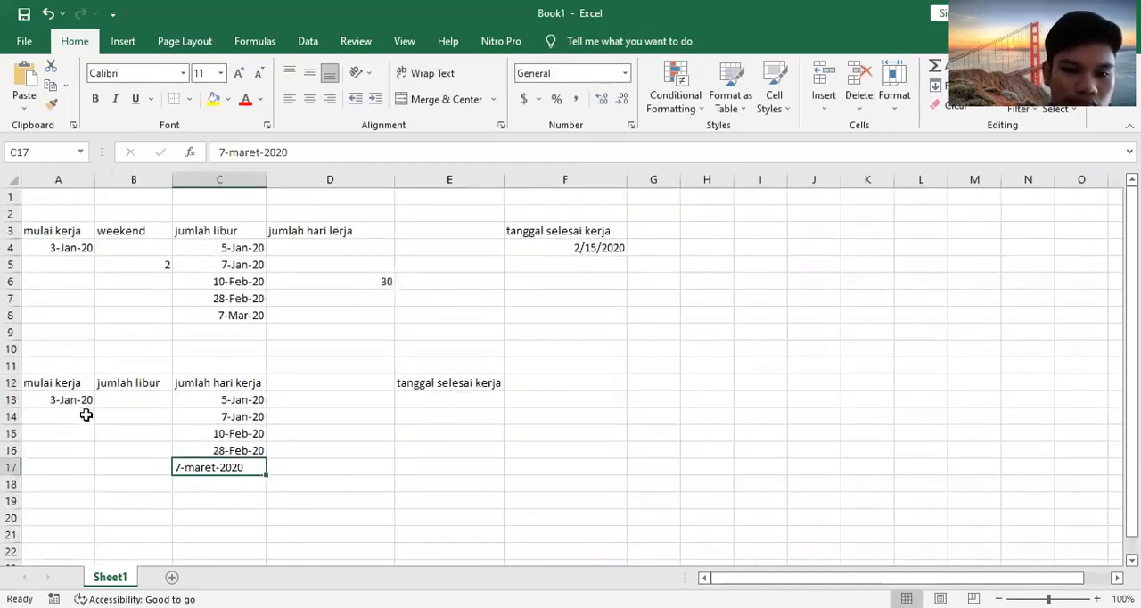
left_click(141, 449)
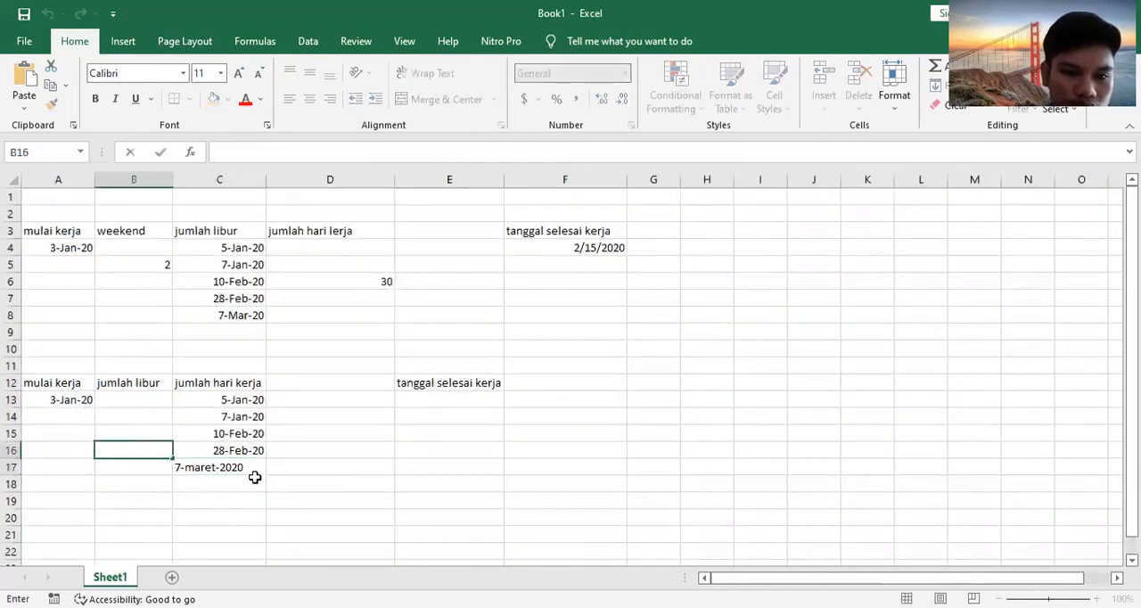
left_click(206, 465)
double_click(214, 468)
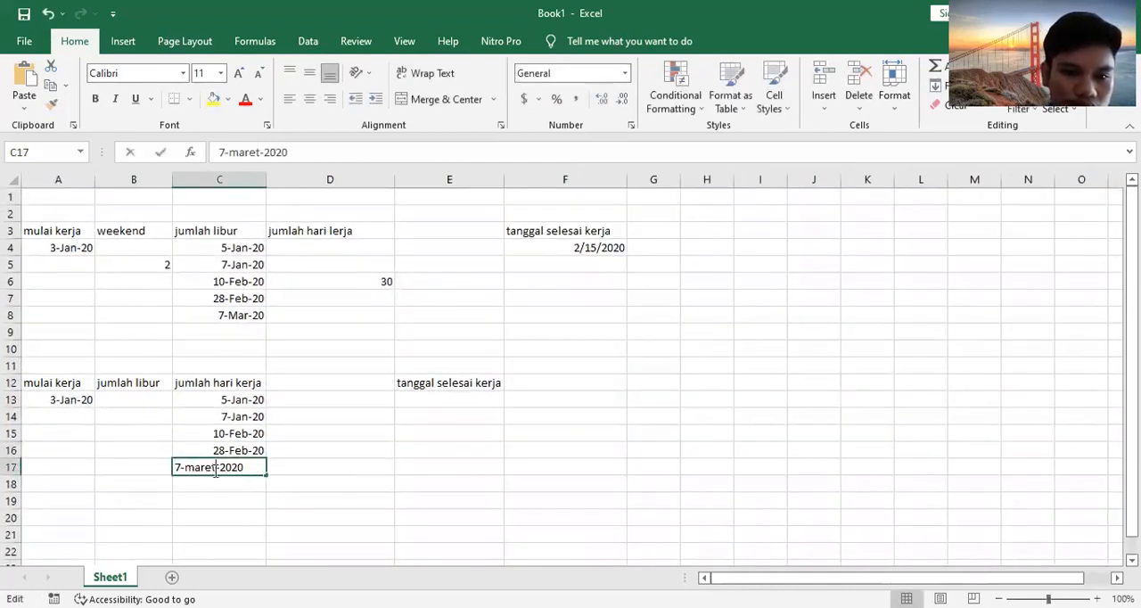
key("BackSpace")
key("BackSpace")
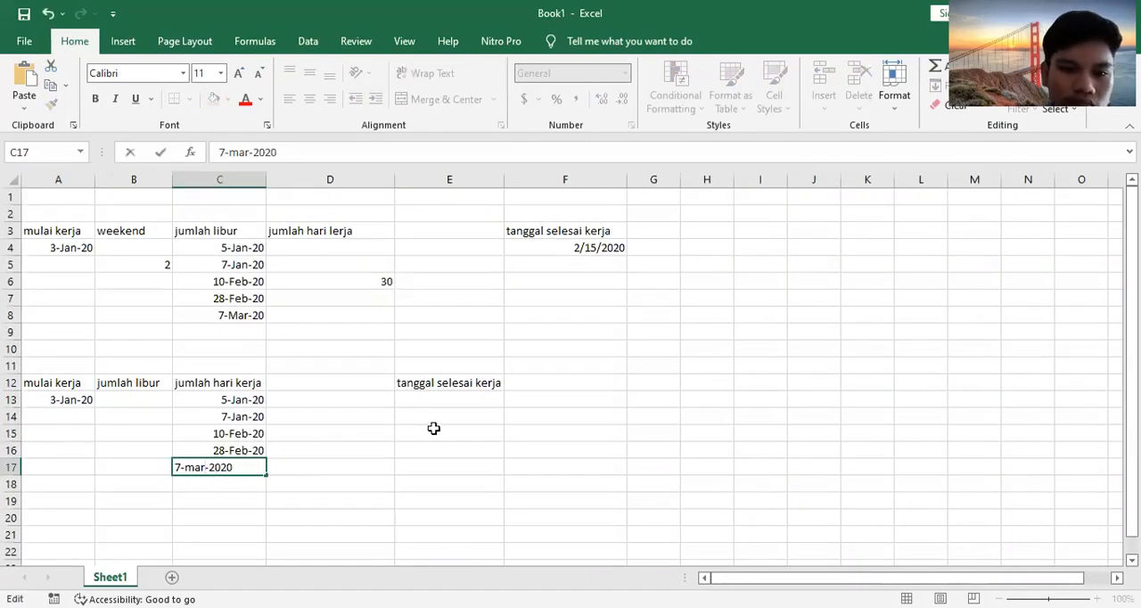
Step: Try to calculate the work end date in E13 with a WORKDAY formula, using A13 as the start date
left_click(439, 400)
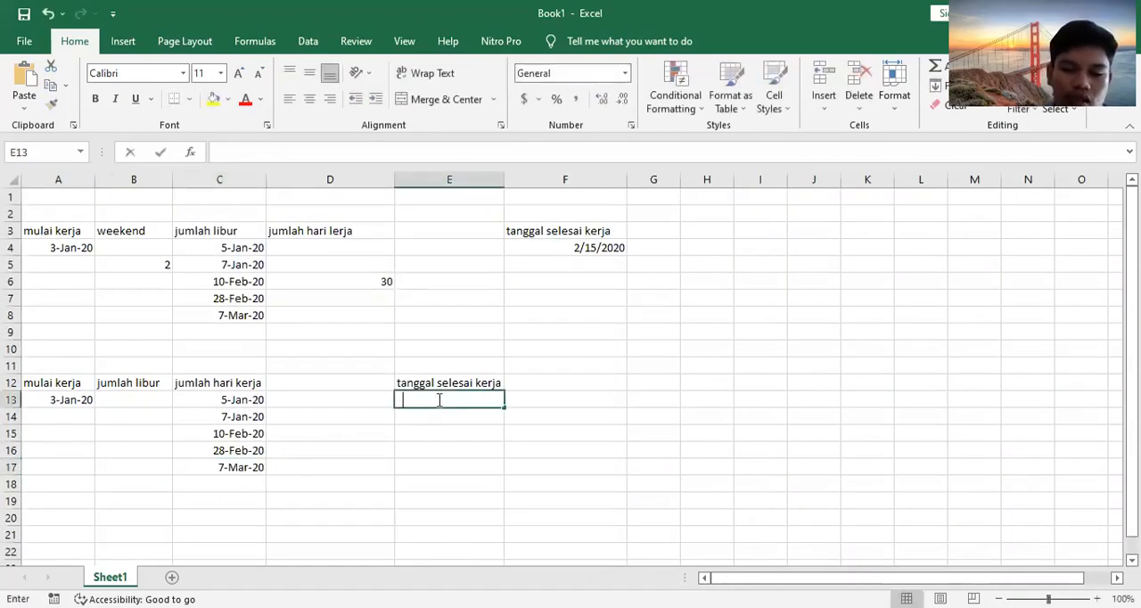
type("=wor")
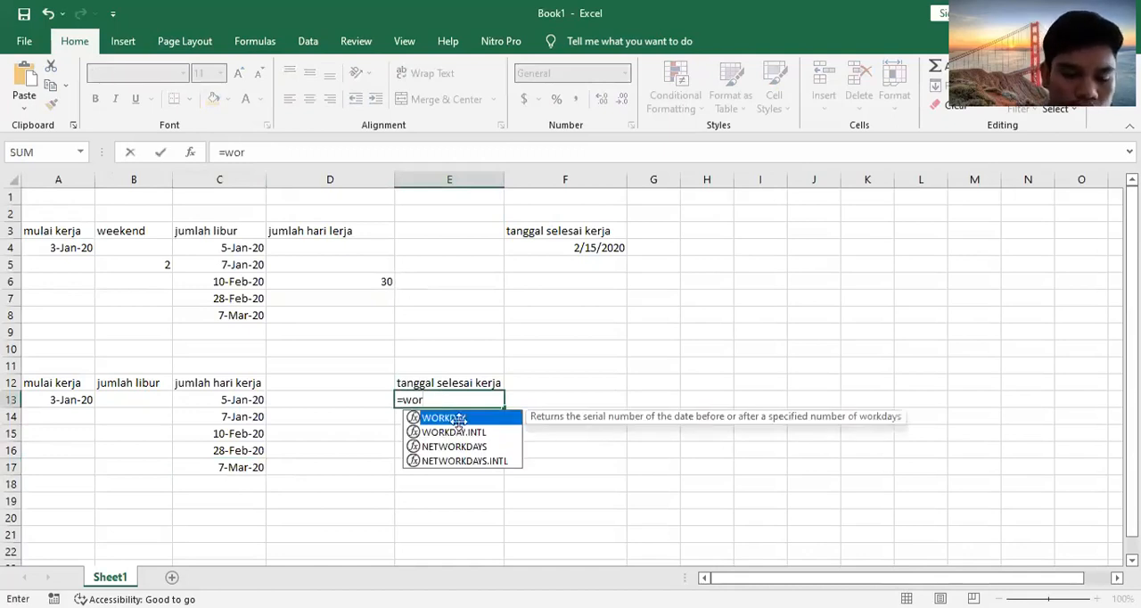
double_click(459, 419)
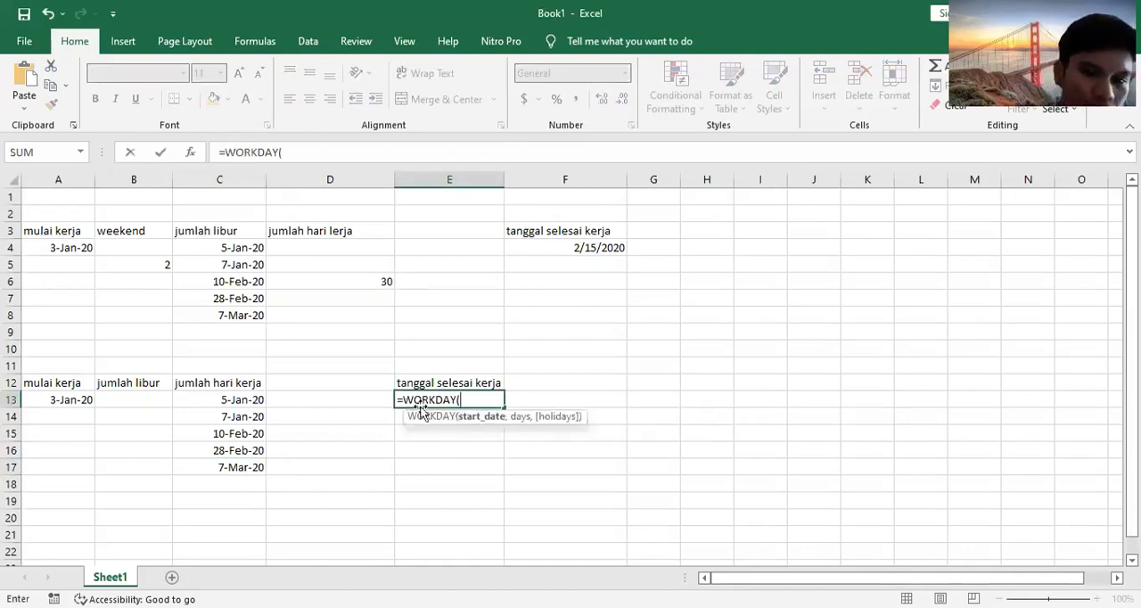
left_click(64, 402)
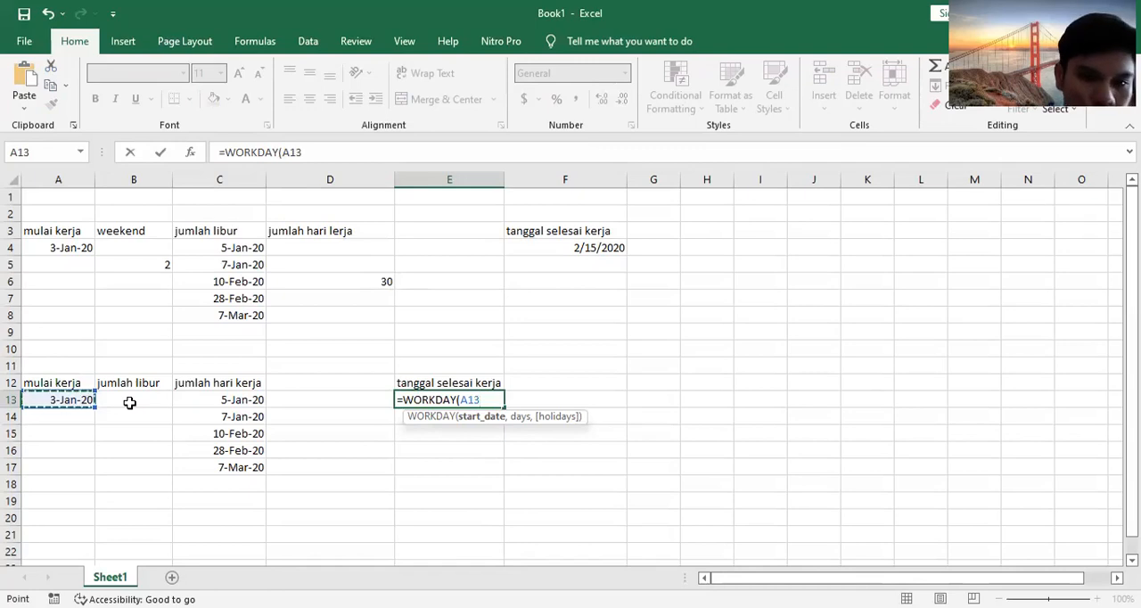
left_click(312, 387)
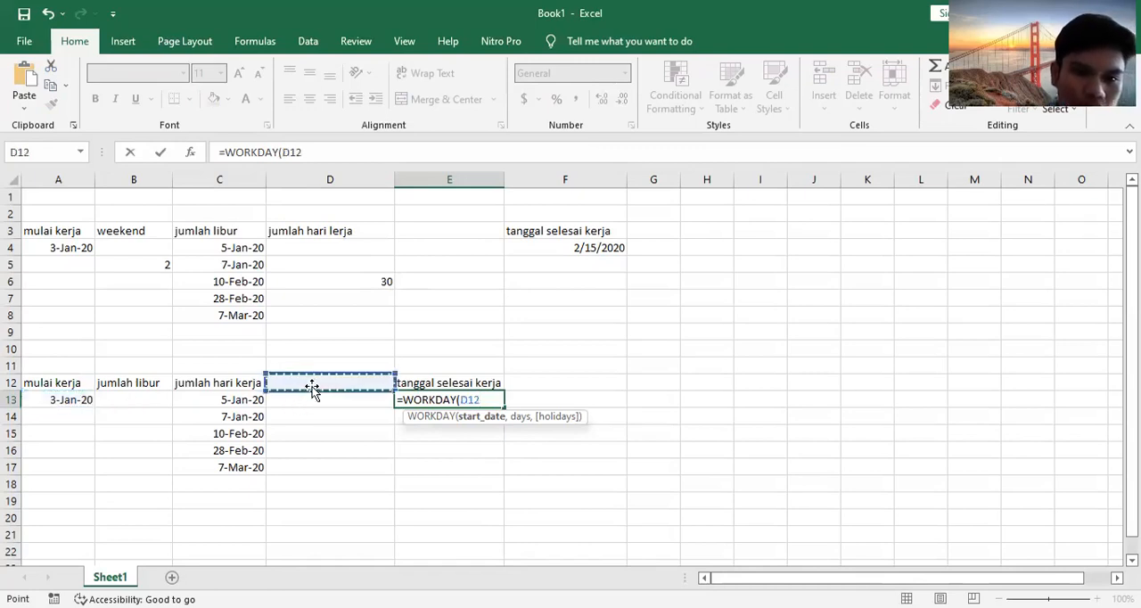
key("BackSpace")
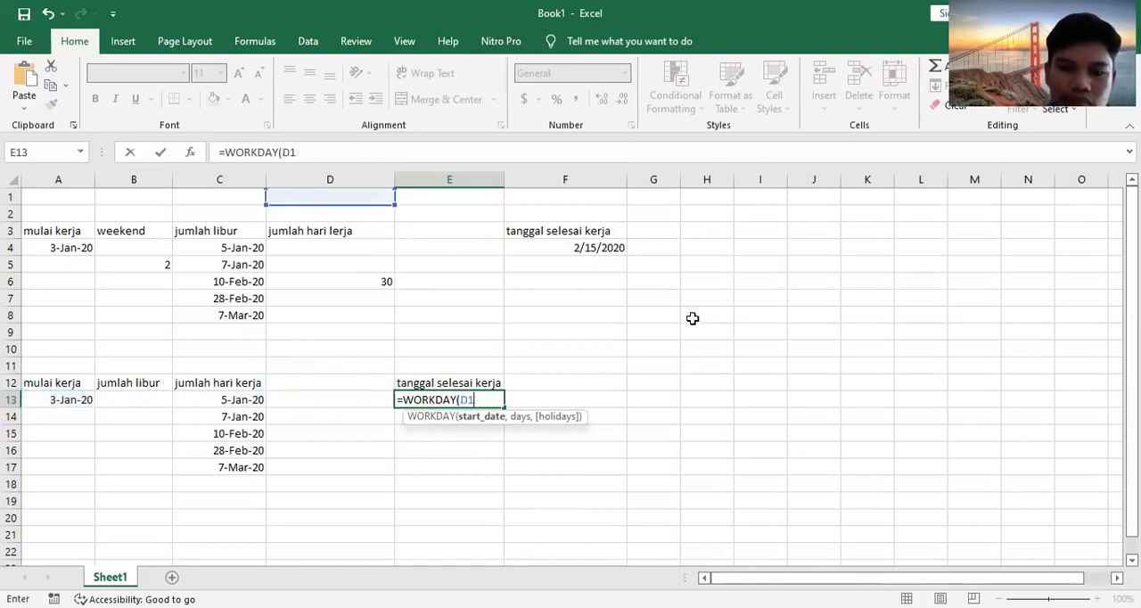
left_click(693, 318)
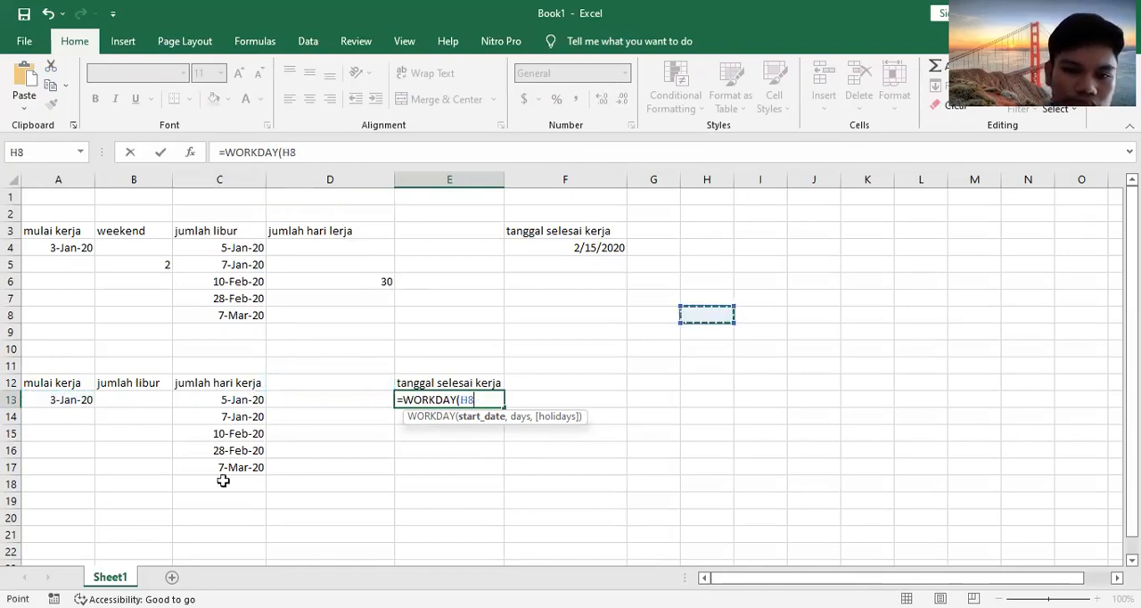
key("BackSpace")
key("BackSpace")
key("BackSpace")
key("BackSpace")
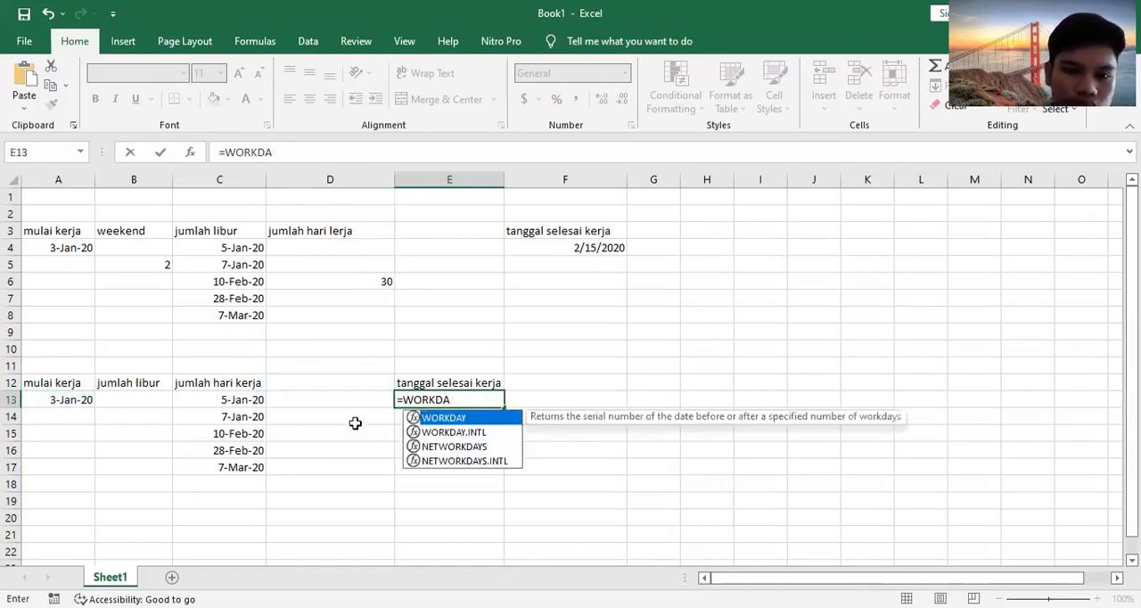
left_click(307, 381)
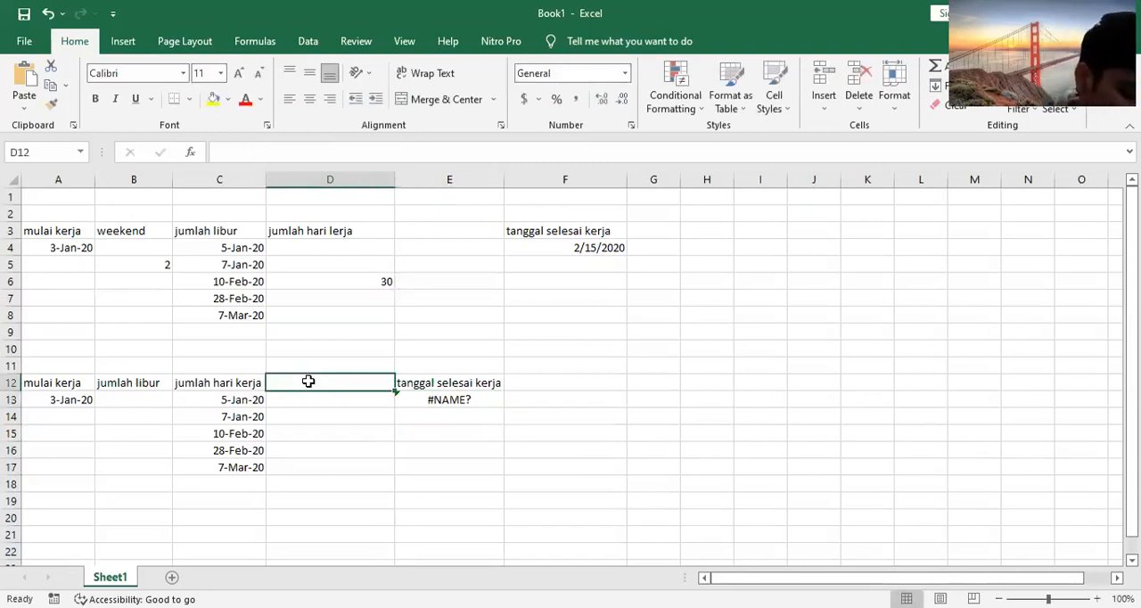
left_click(248, 401)
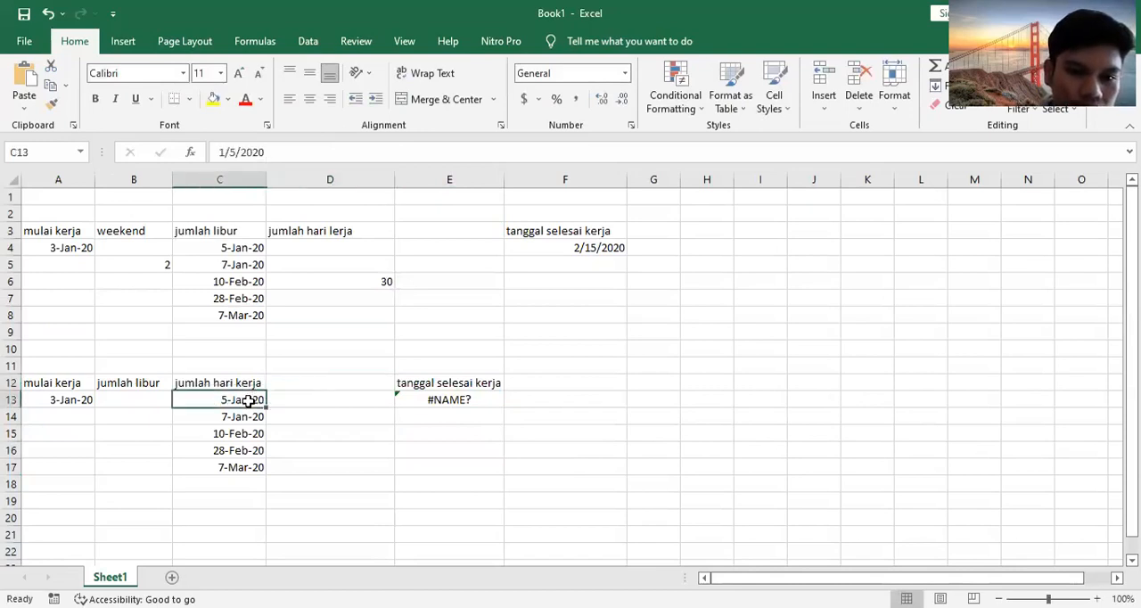
left_click(230, 380)
left_click_drag(230, 380, 149, 382)
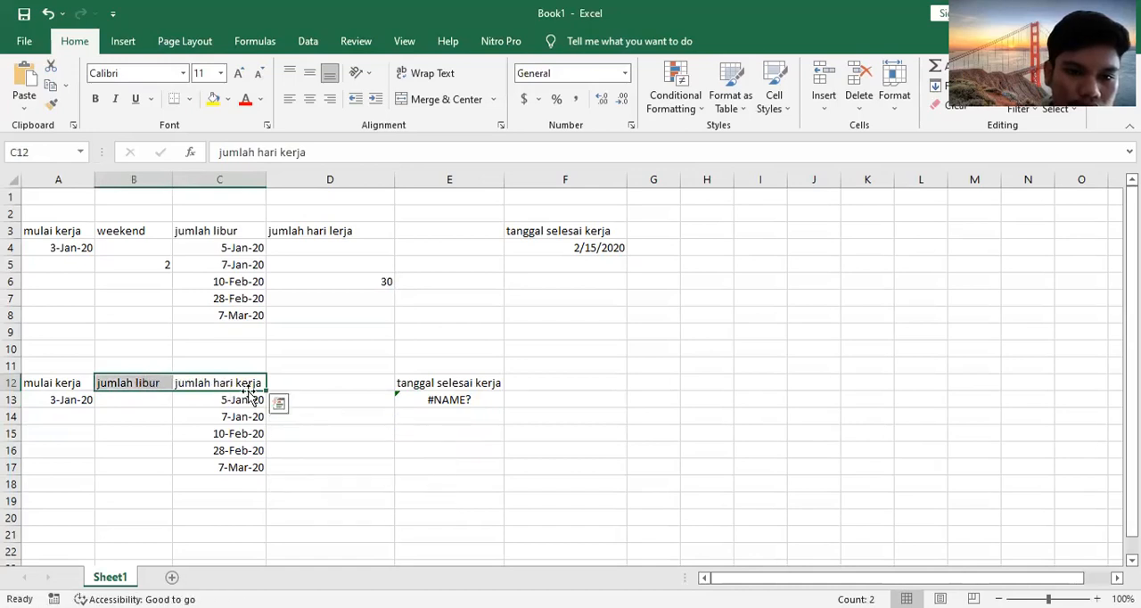
left_click(158, 484)
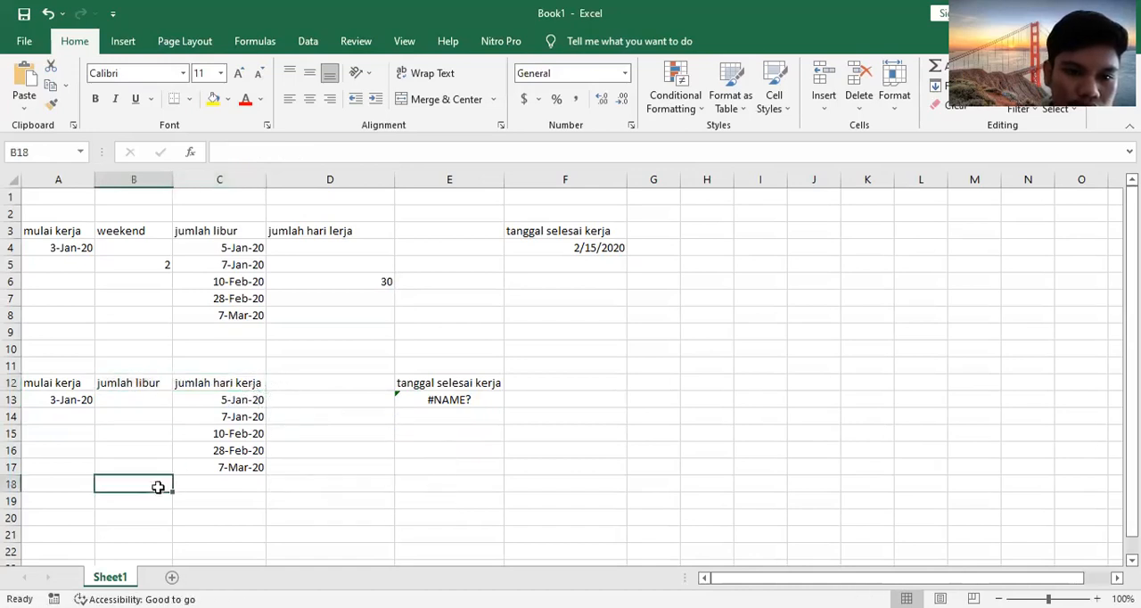
Step: Move the "jumlah hari kerja" heading from C12 to B12, replacing the heading already there
left_click(253, 383)
left_click_drag(241, 392, 111, 388)
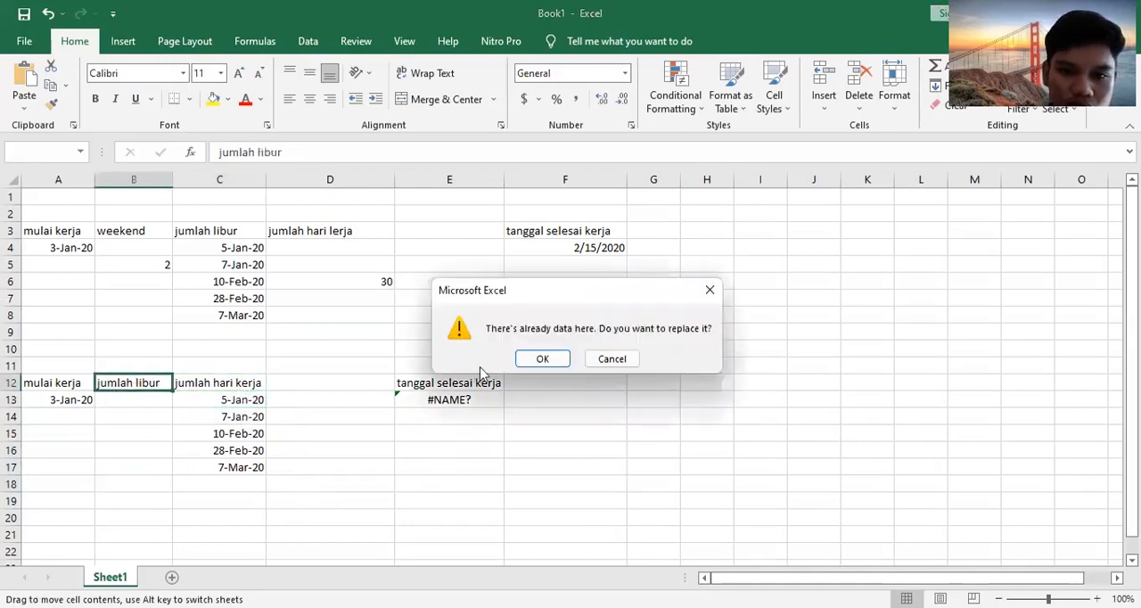
left_click(535, 358)
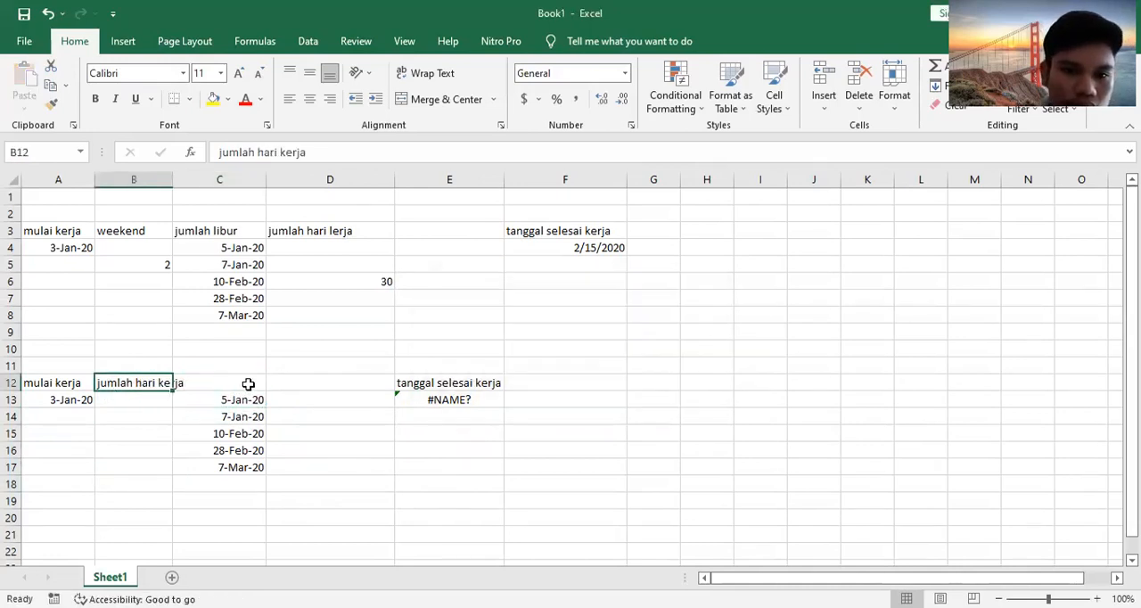
Step: Enter the heading "jumlah hari libur" in C12 above the holiday dates
left_click(243, 381)
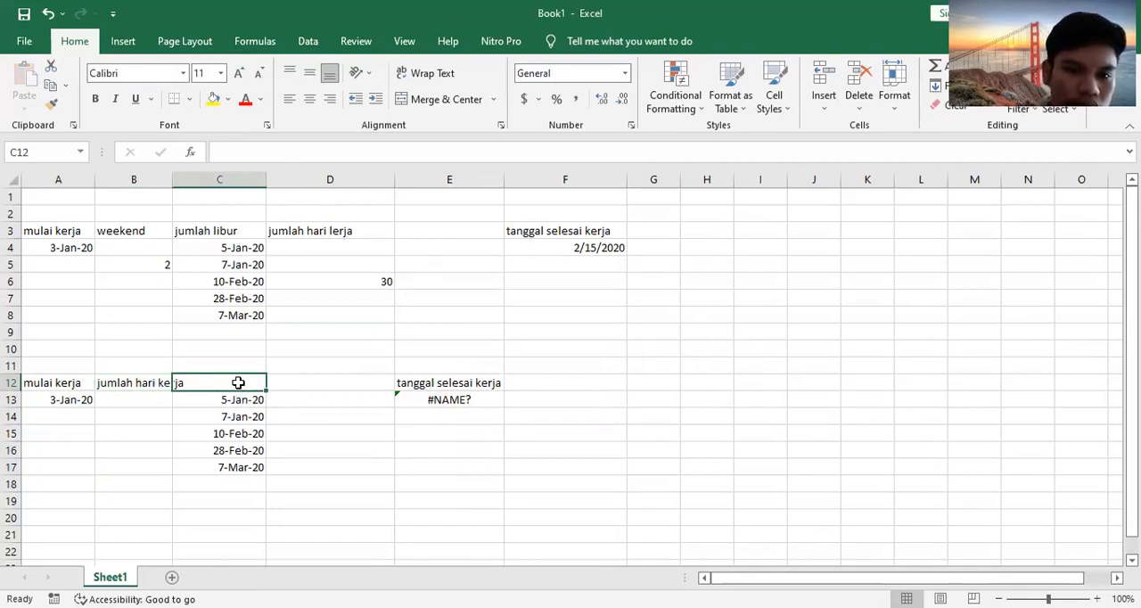
double_click(239, 382)
type("jumlah ha")
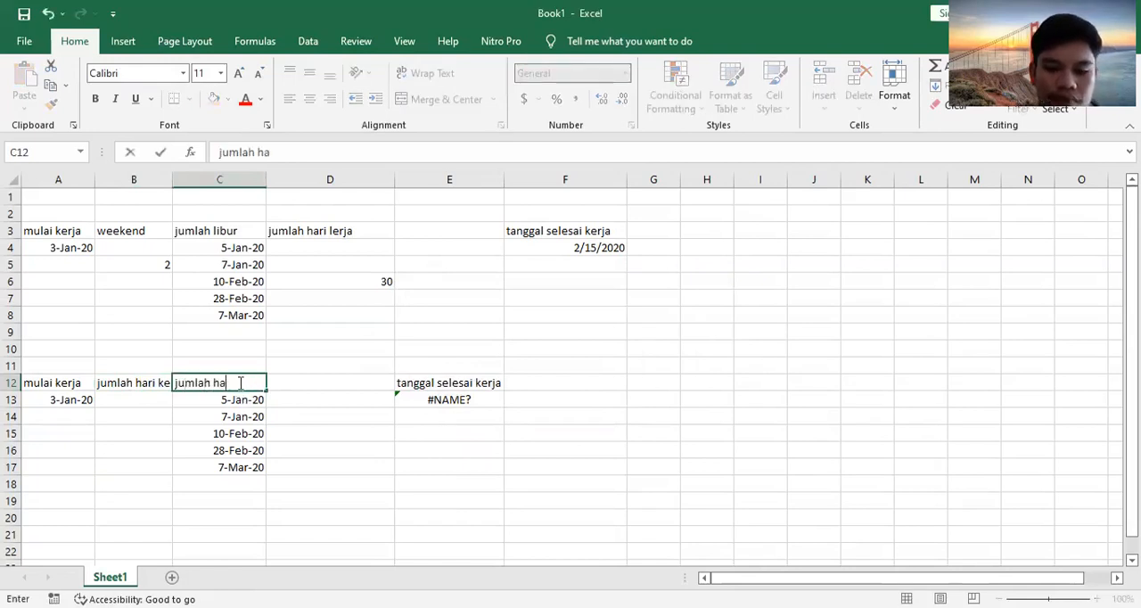
type("ri libur")
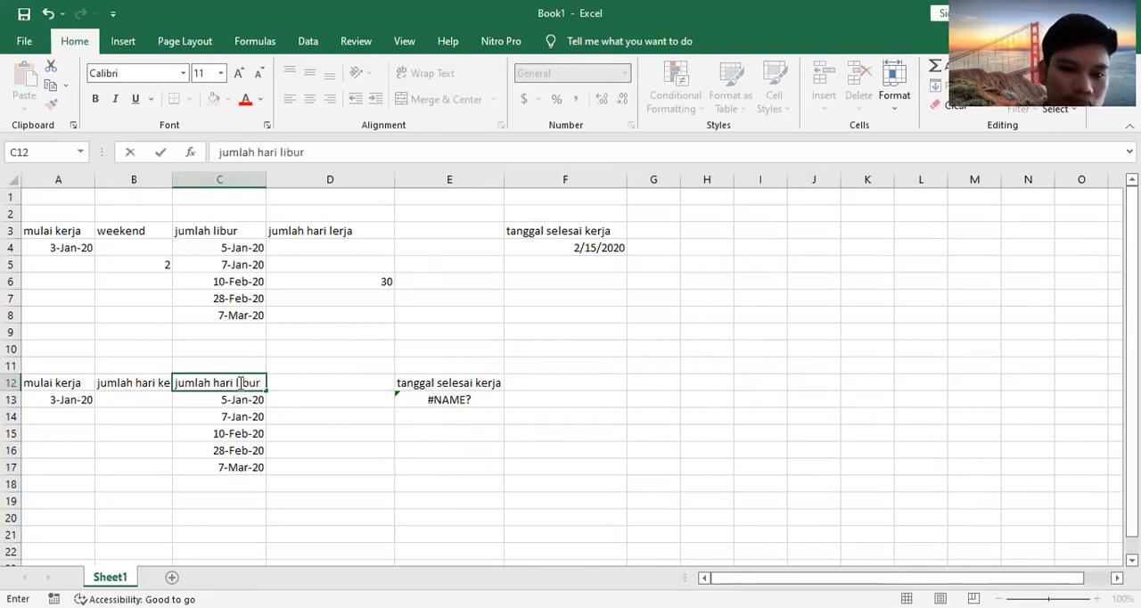
Step: Enter 30 working days in B13 and widen column B so its heading fits
left_click(154, 399)
type("30")
left_click(156, 382)
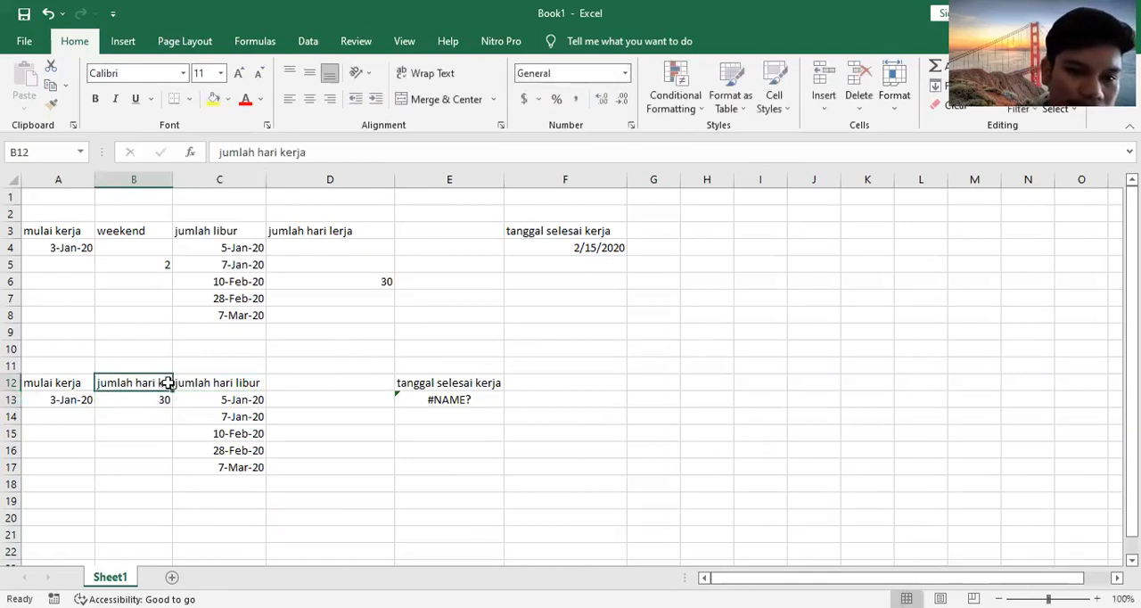
left_click_drag(171, 178, 199, 182)
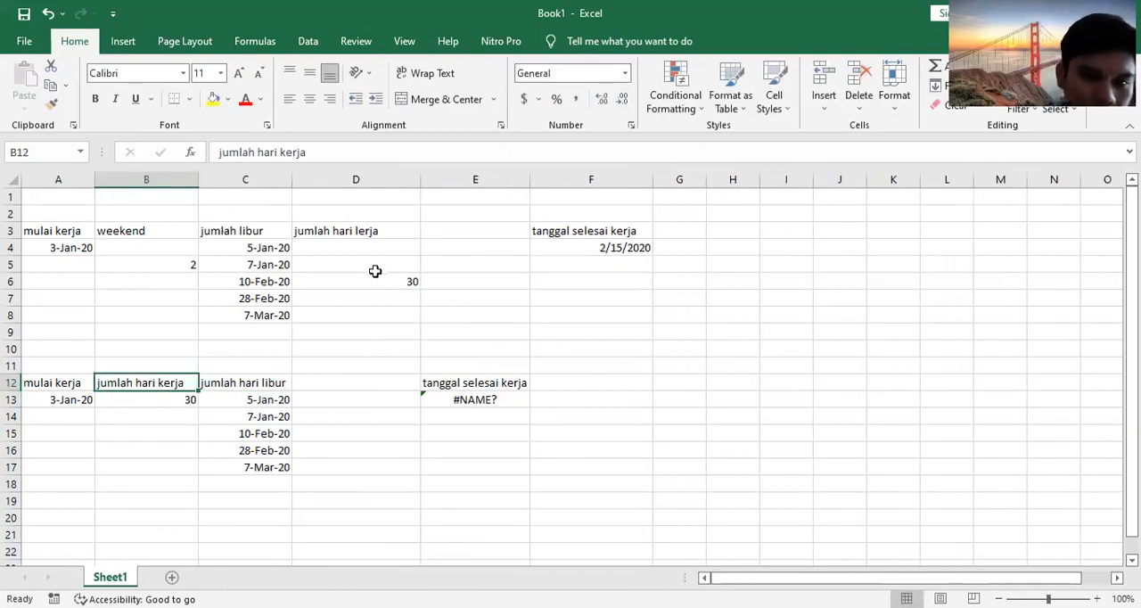
Step: Correct the formula in E13 to WORKDAY with start date A13, days B13 and holidays C13:C17
left_click(470, 405)
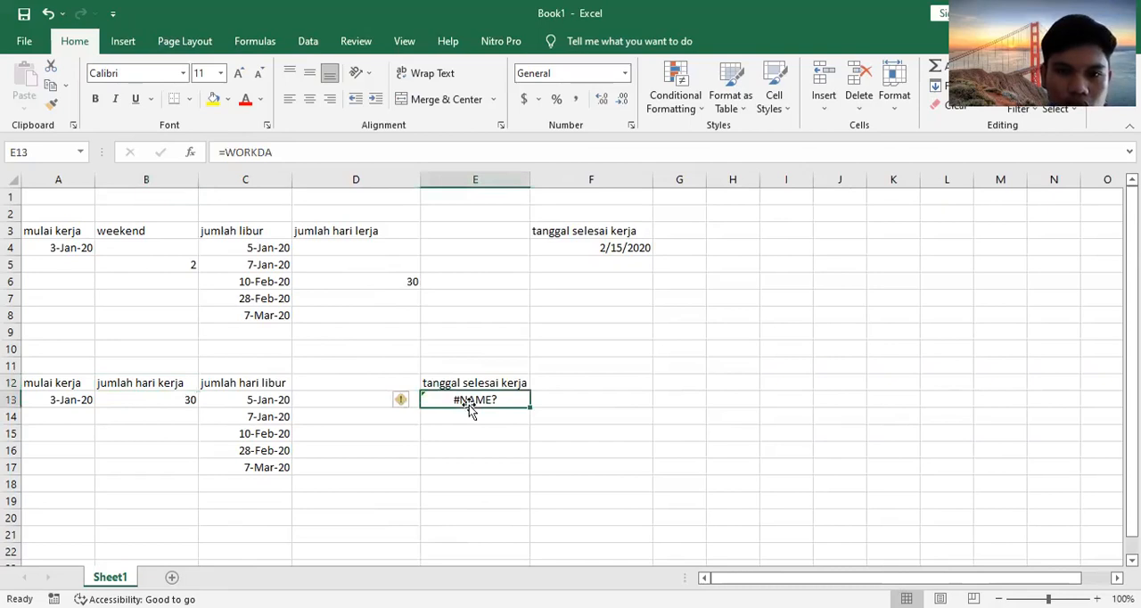
left_click(416, 149)
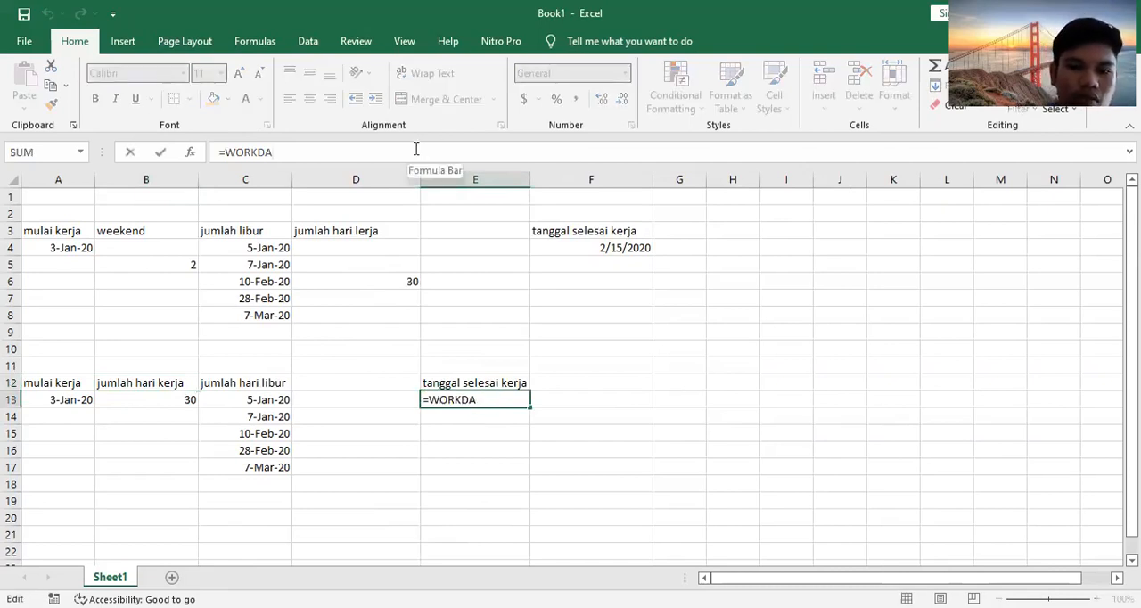
type("y")
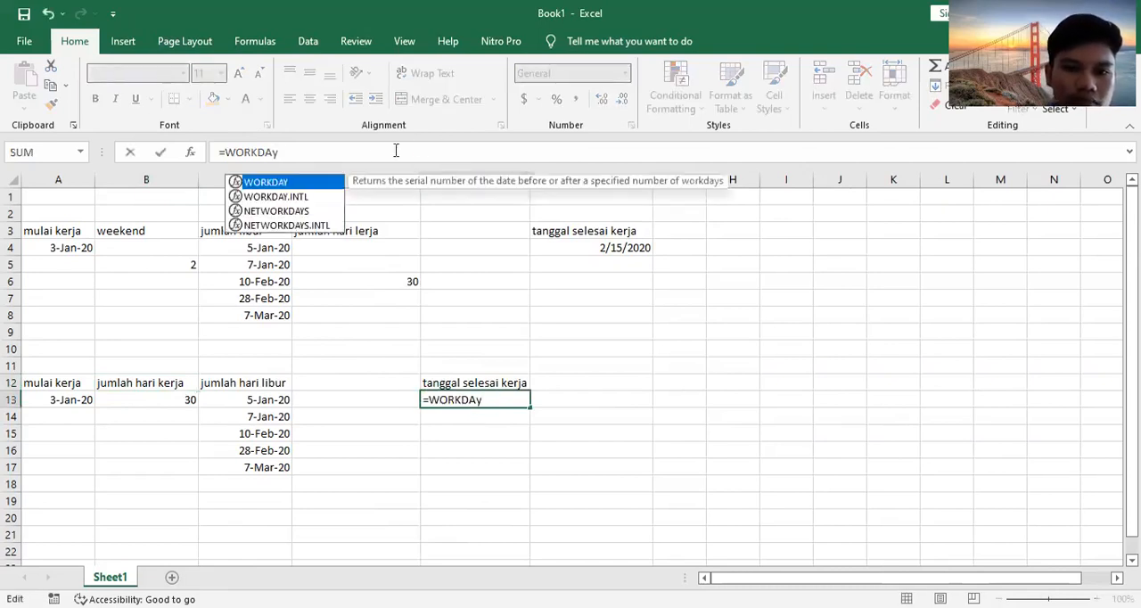
double_click(327, 185)
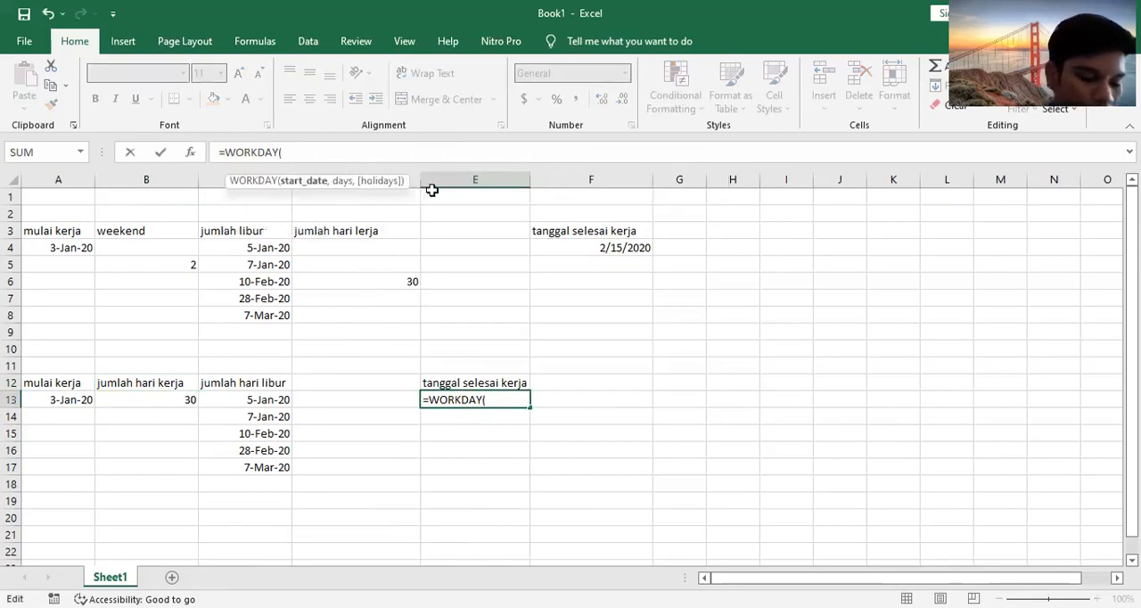
left_click(60, 407)
type(",")
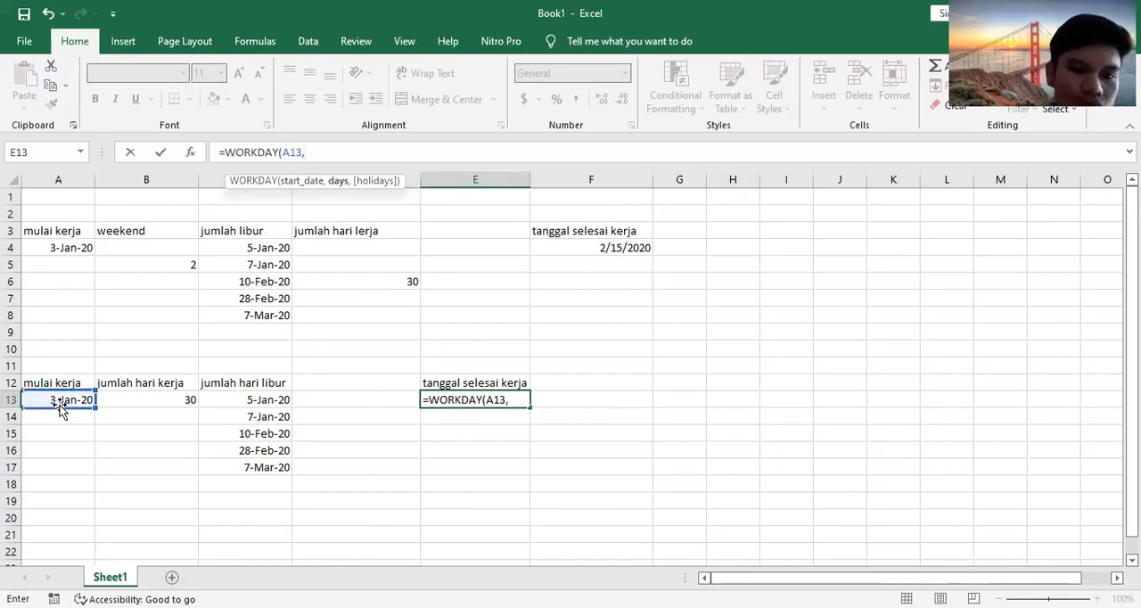
left_click(131, 400)
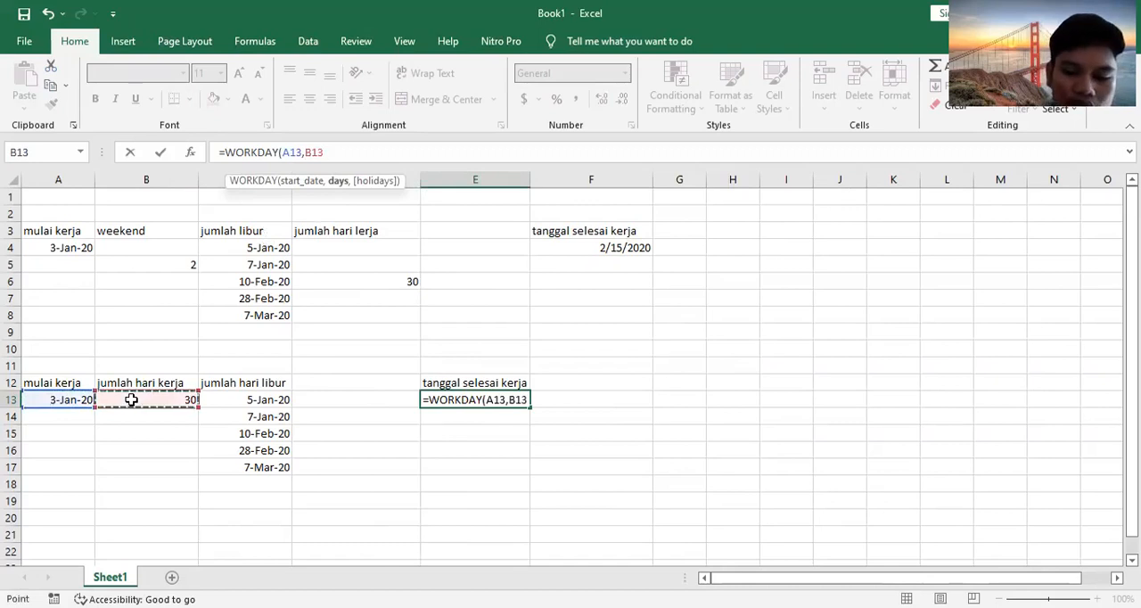
type(",")
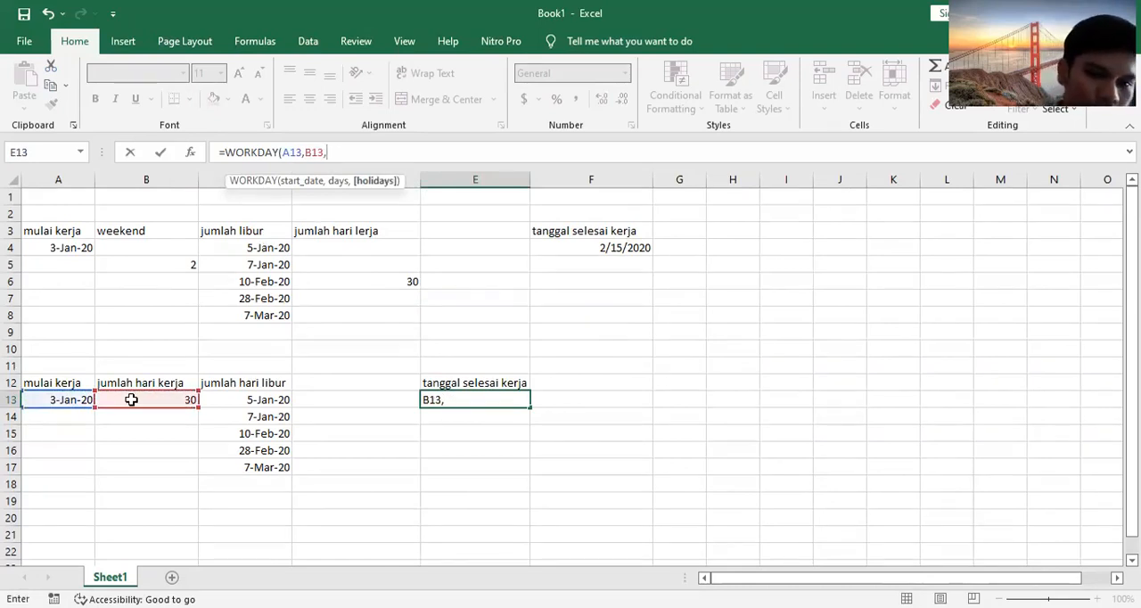
left_click(223, 399)
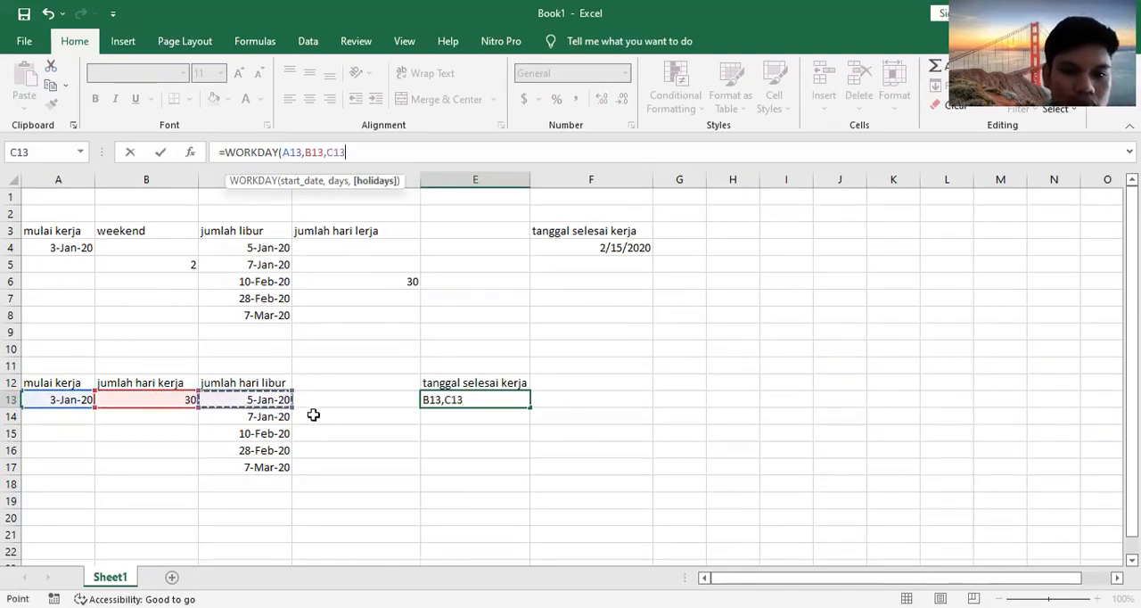
left_click_drag(293, 408, 294, 479)
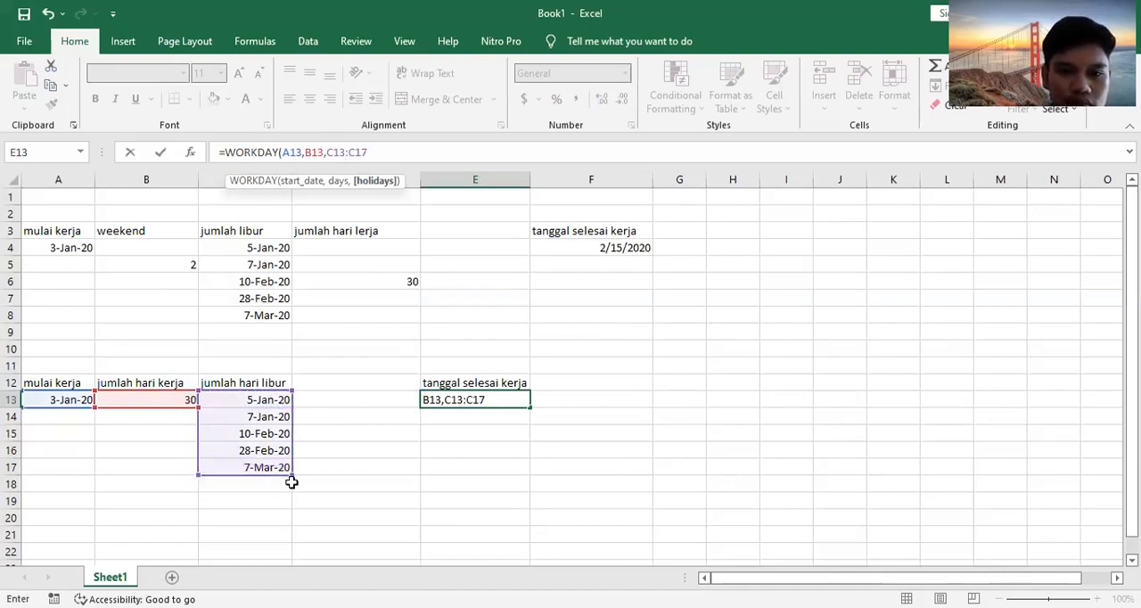
key("Return")
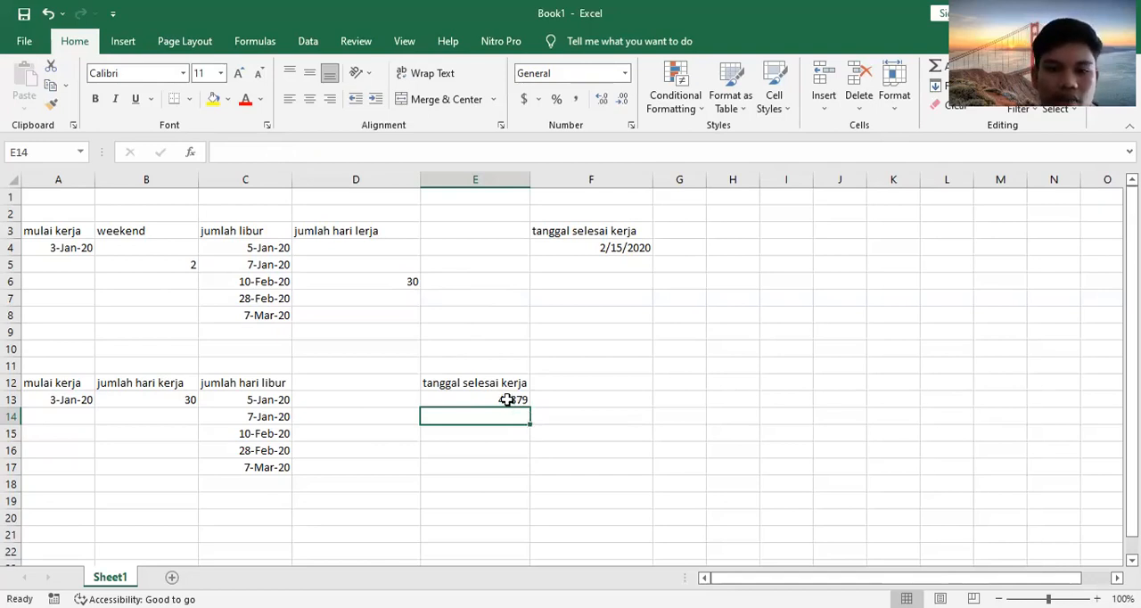
Step: Format the work end date in E13 as Short Date
left_click(506, 399)
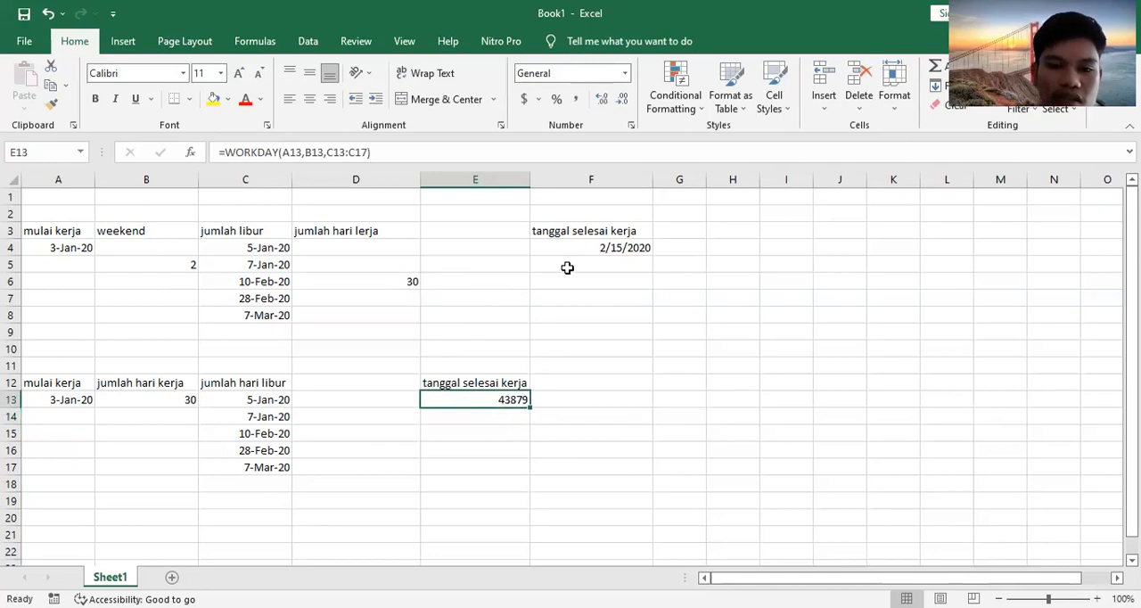
left_click(626, 75)
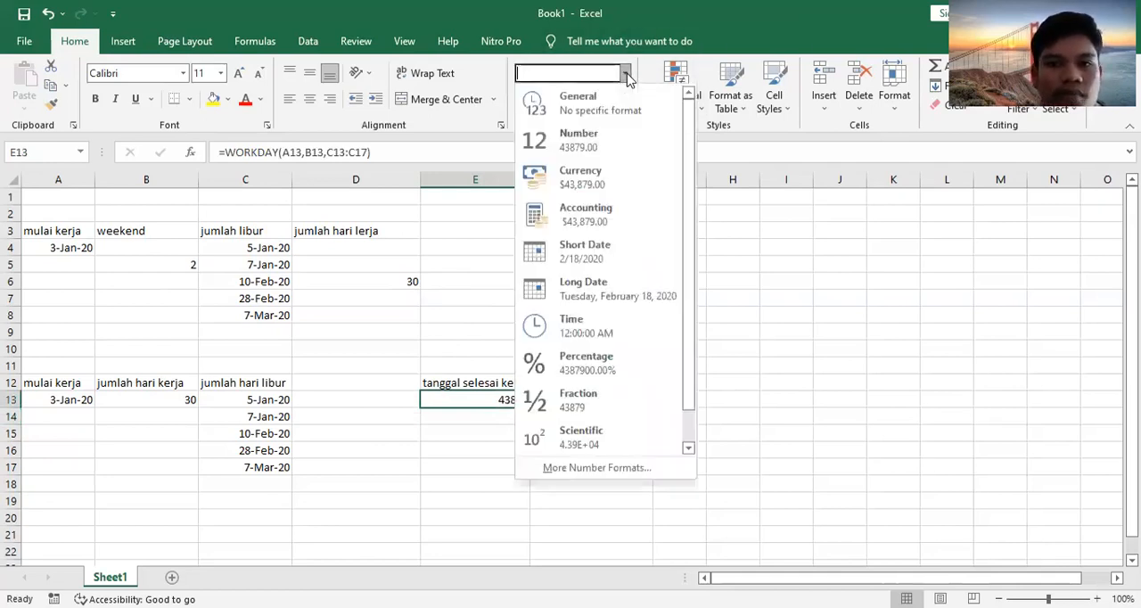
left_click(603, 258)
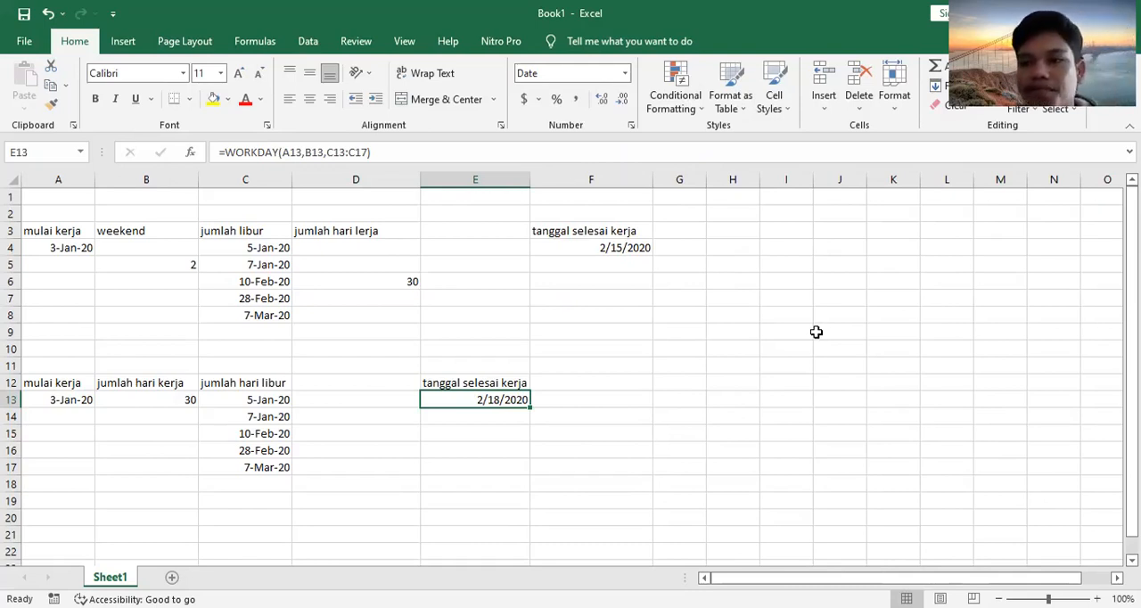
Step: Enter an EDATE formula, taking its start date and number of months from cells
left_click(761, 102)
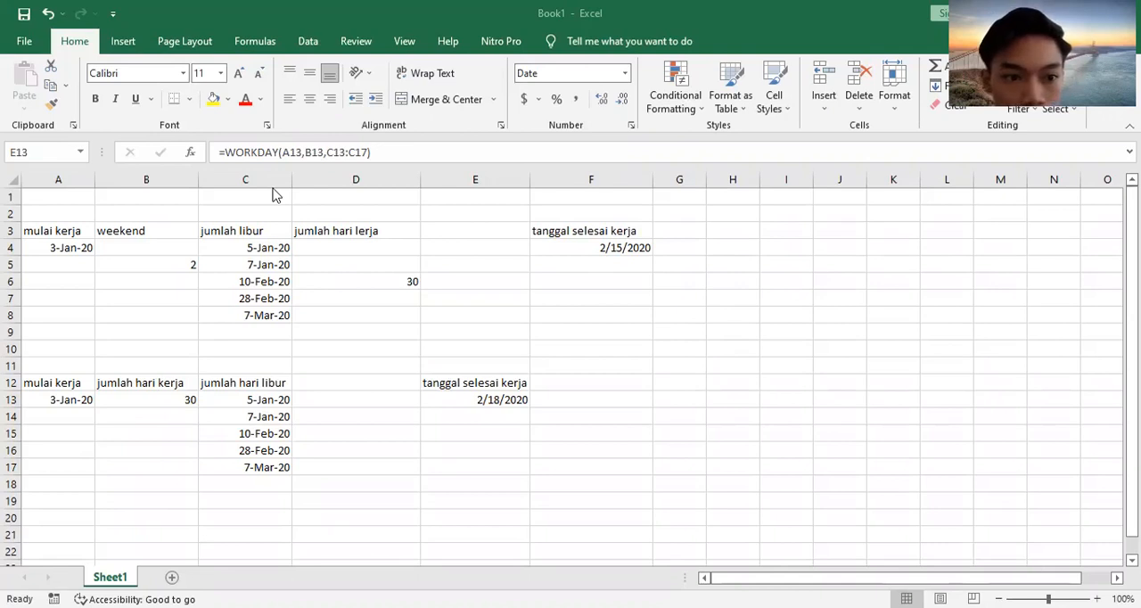
type("=")
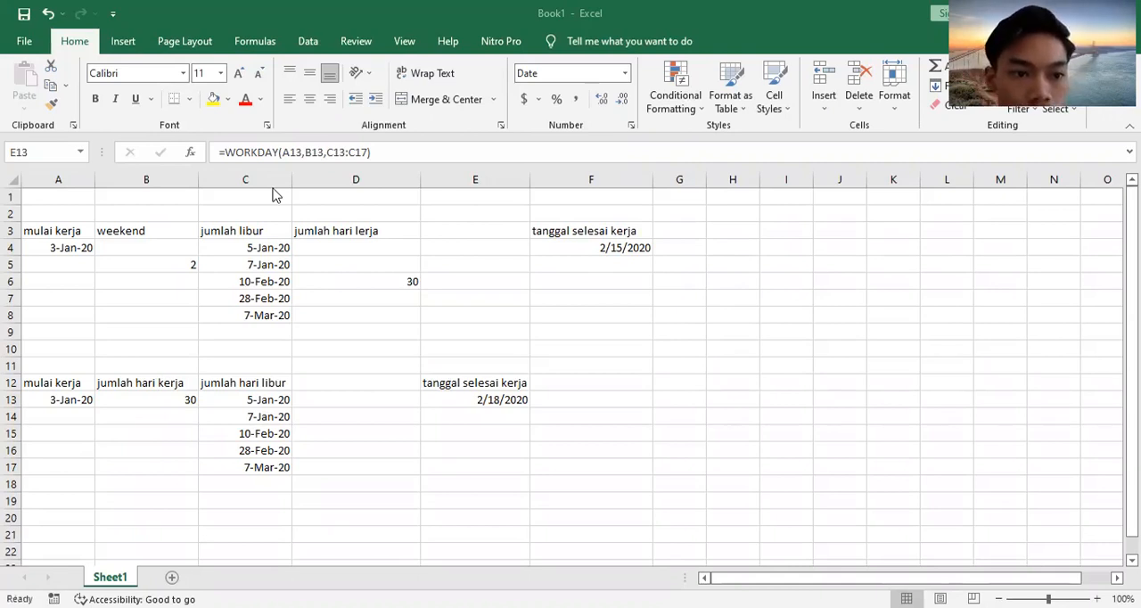
left_click_drag(94, 180, 82, 179)
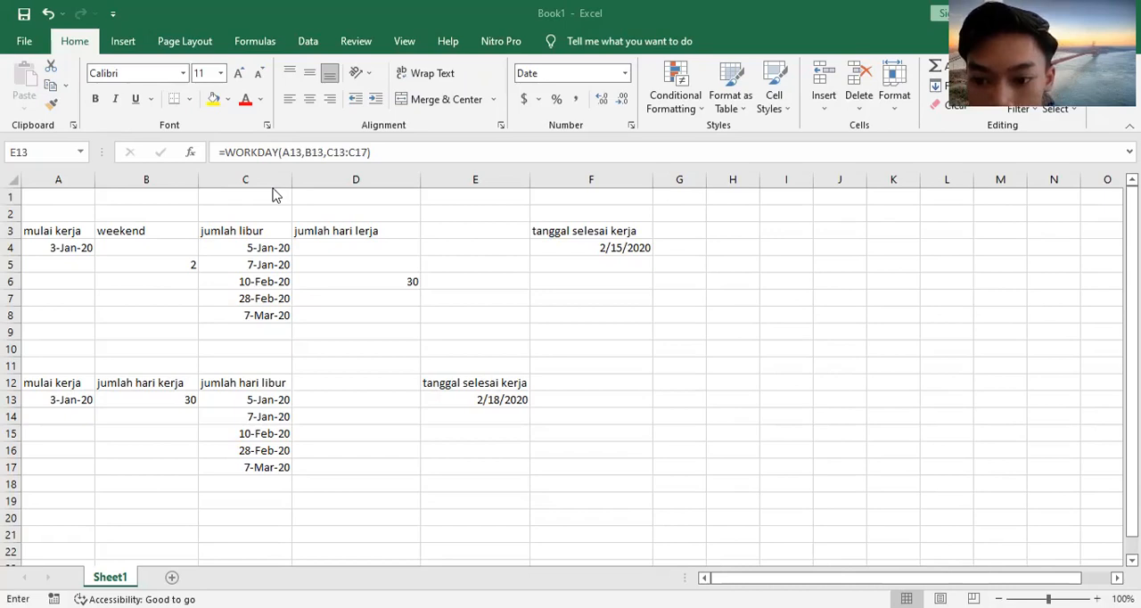
type("e")
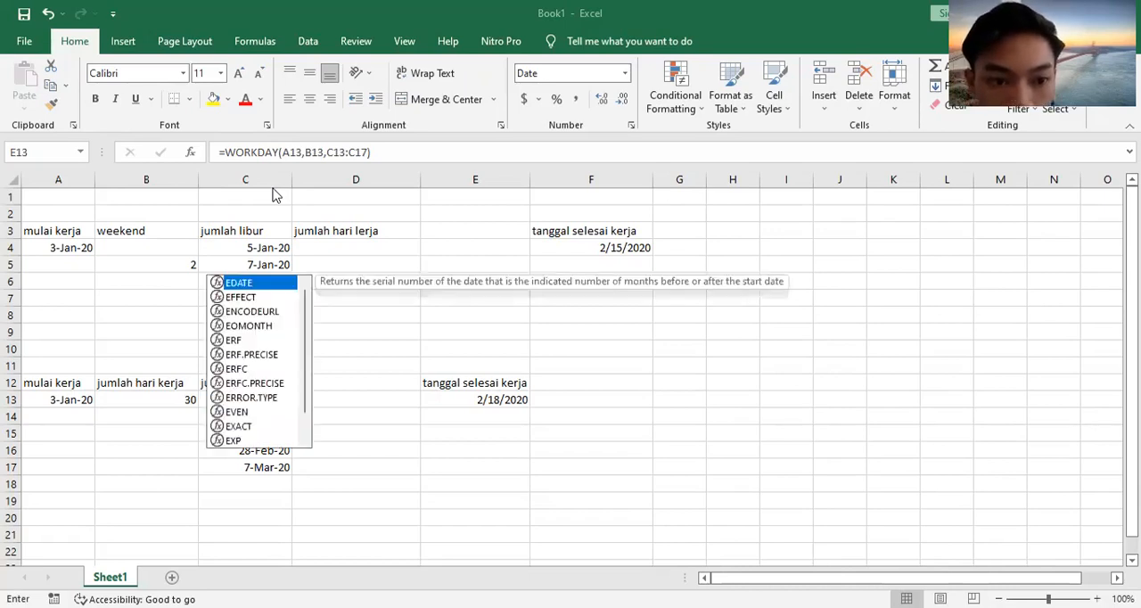
key("Tab")
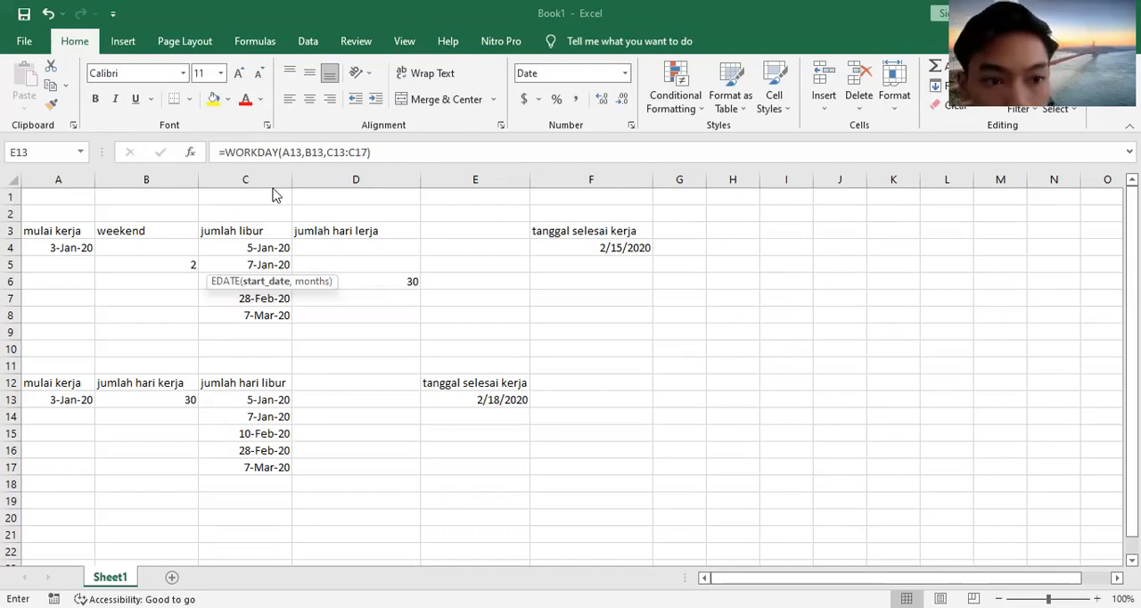
key("Left")
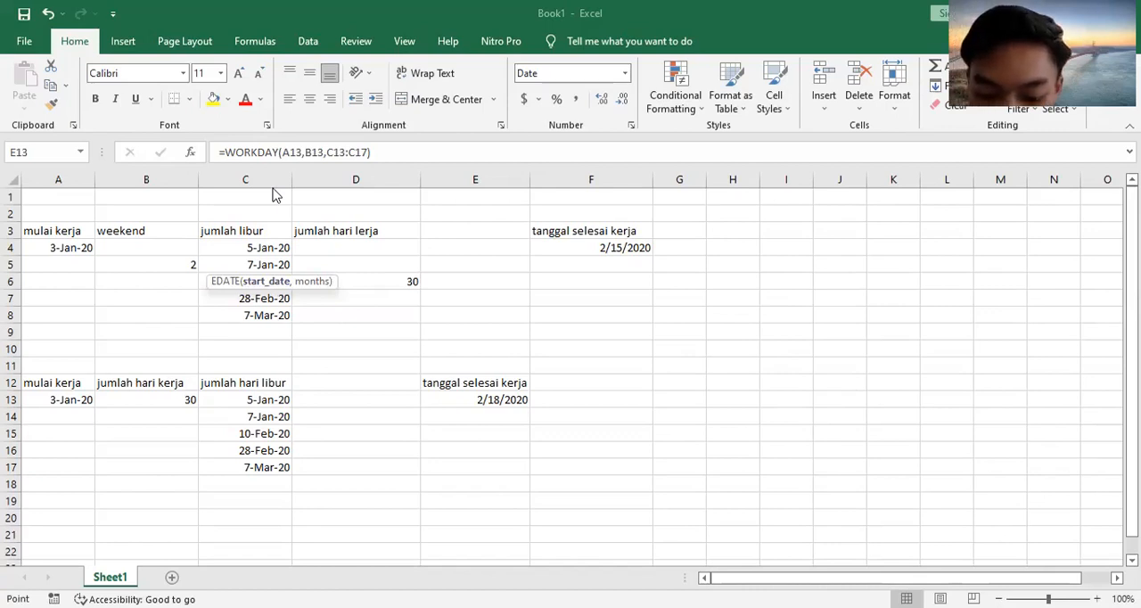
type(",")
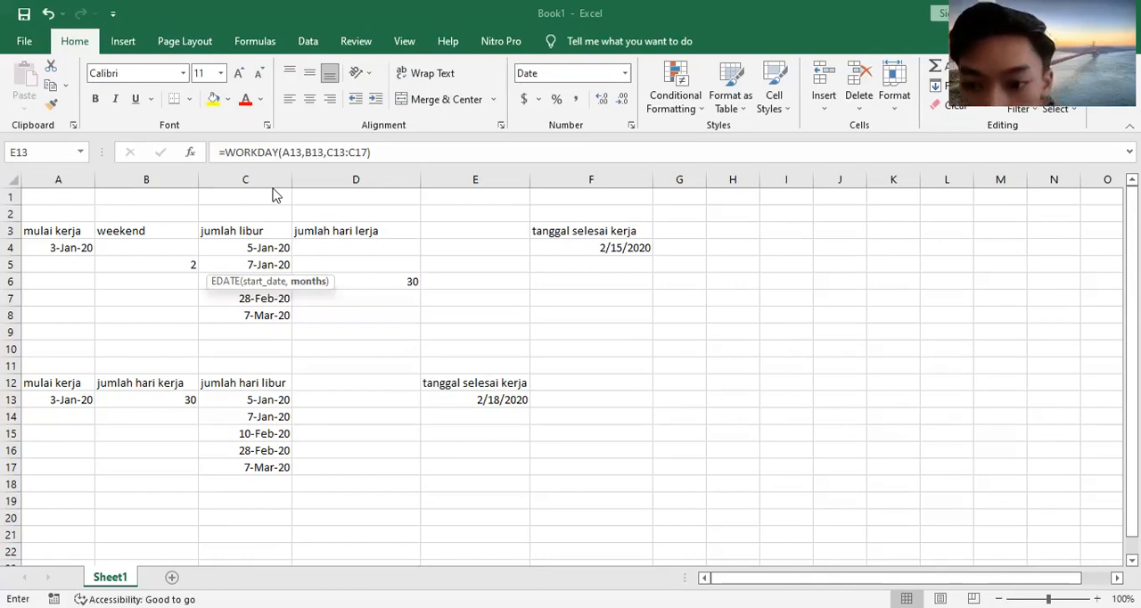
left_click(275, 195)
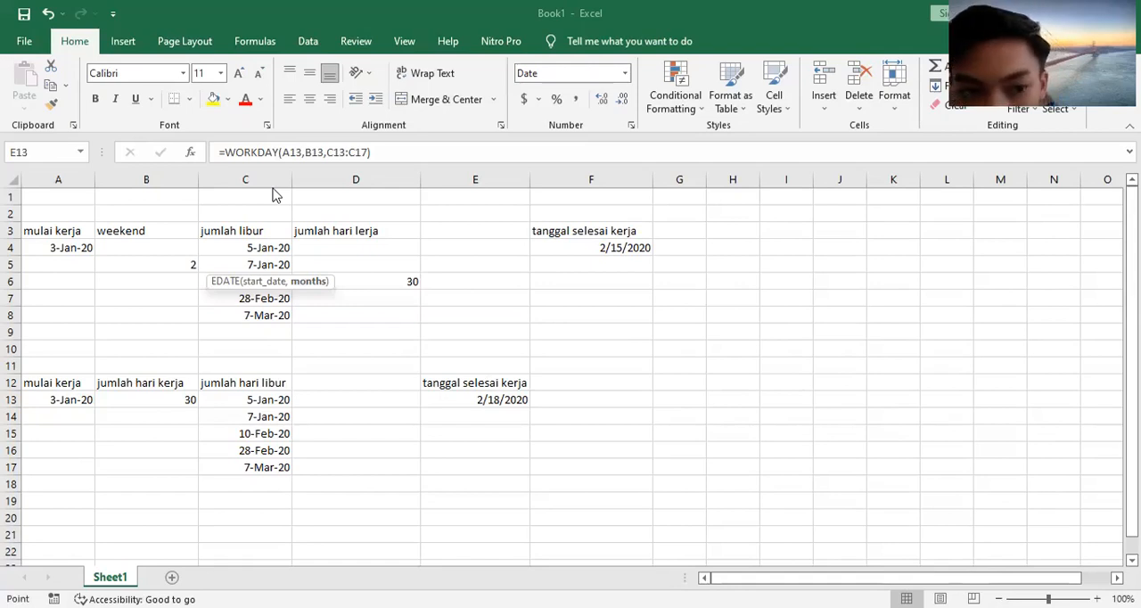
key("Escape")
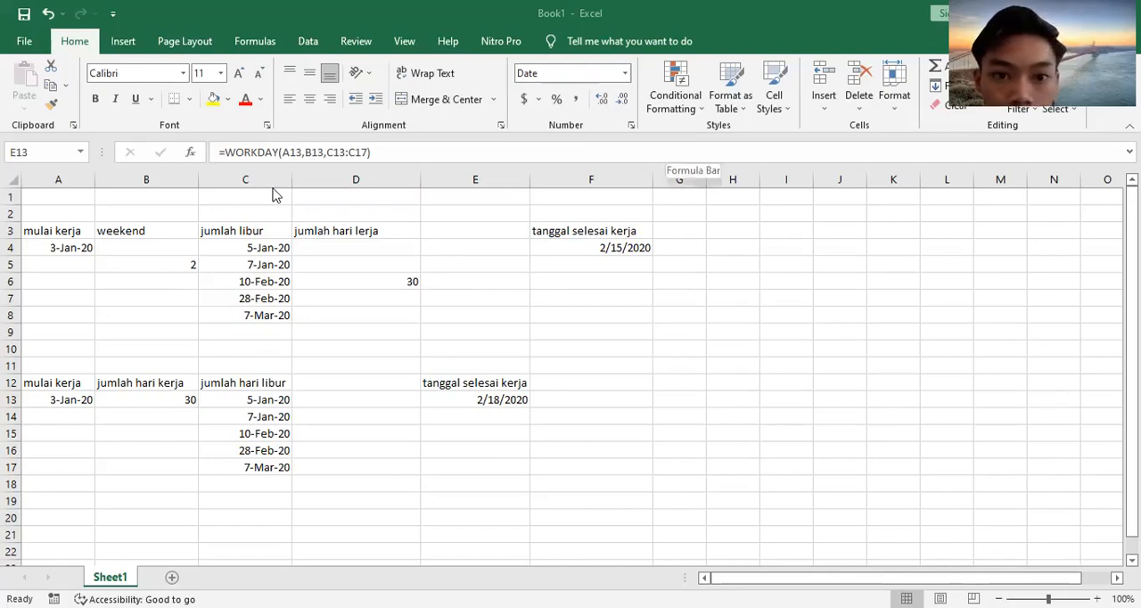
Step: Apply the Short Date format to the EDATE result
key("alt+h")
key("l")
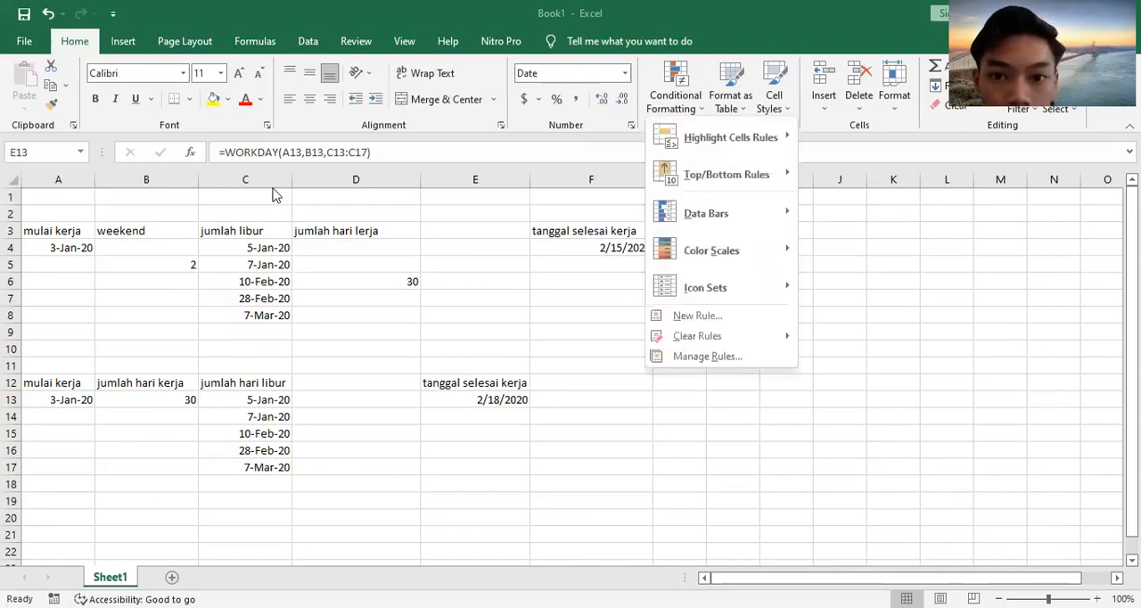
key("Escape")
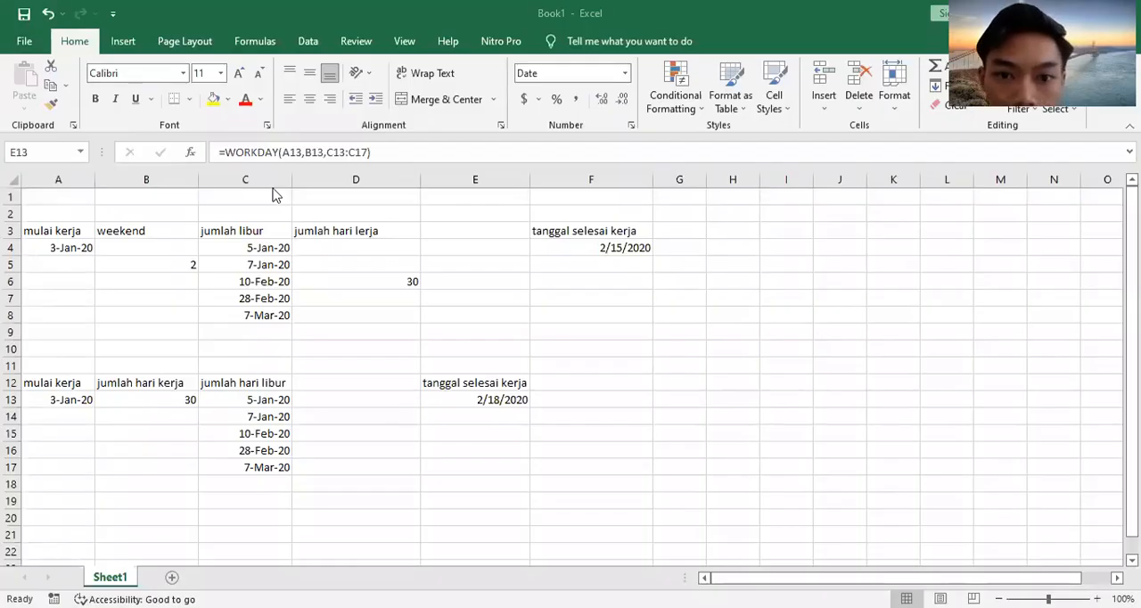
left_click(625, 73)
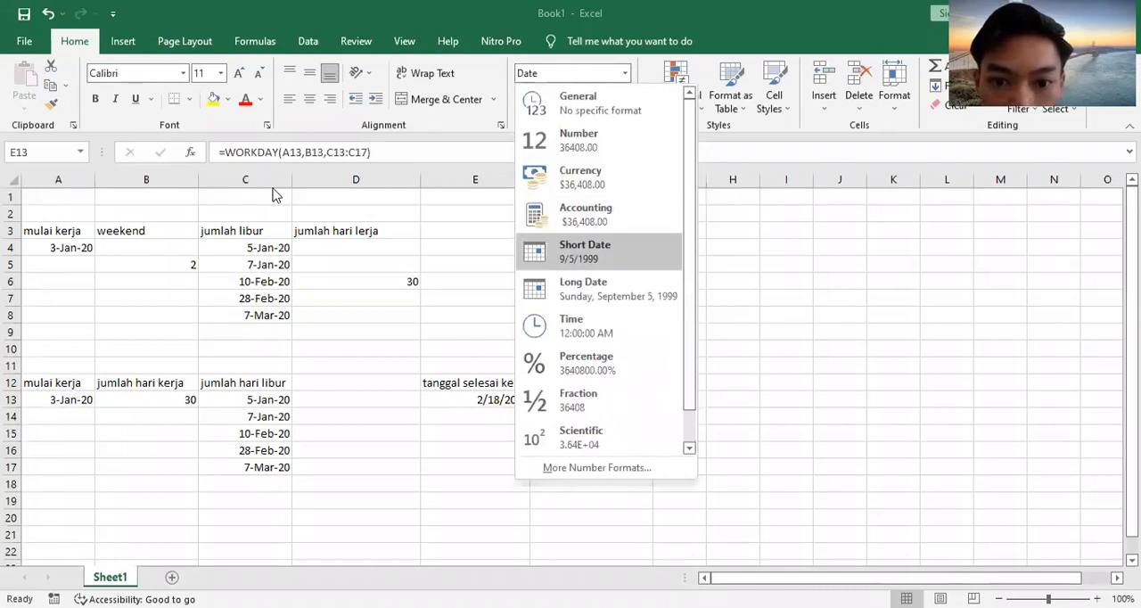
left_click(598, 252)
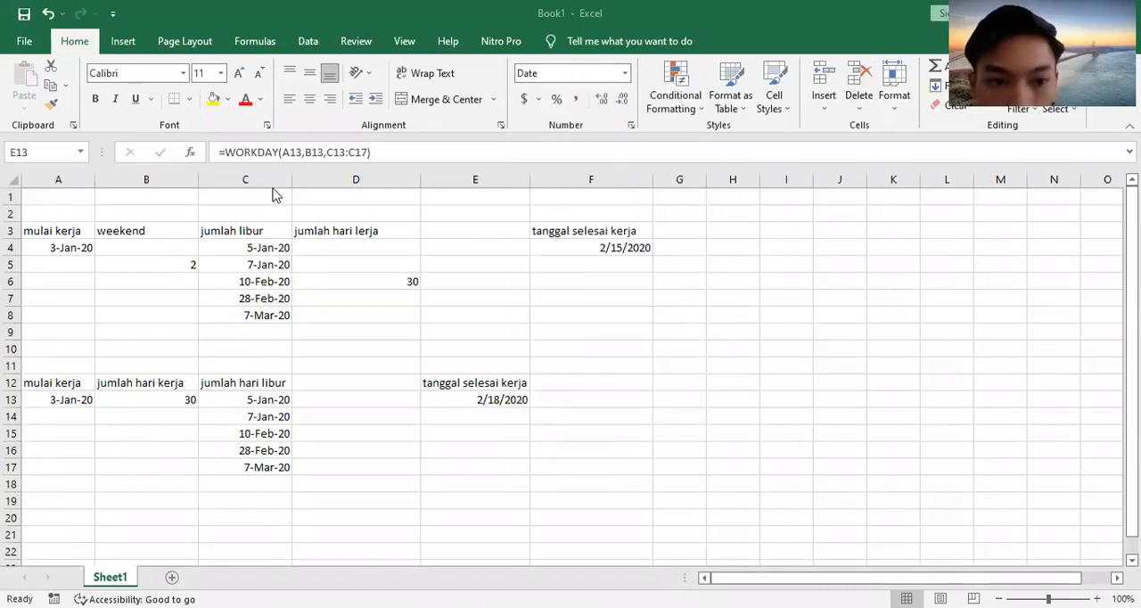
Step: Enter another EDATE formula, using cell references for its start date and number of months
left_click(529, 407)
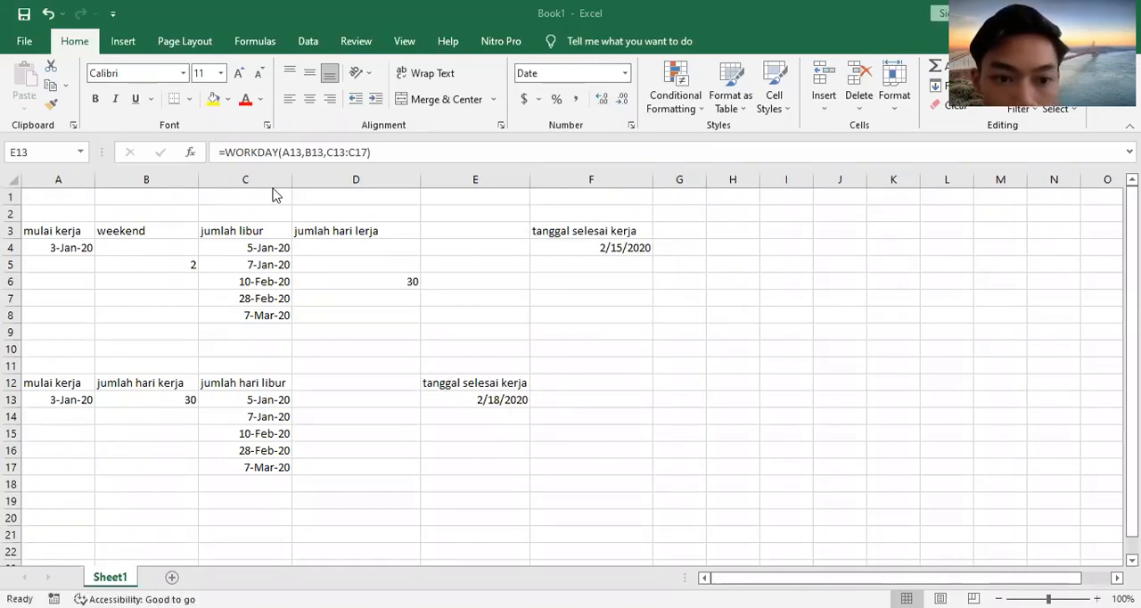
type("=")
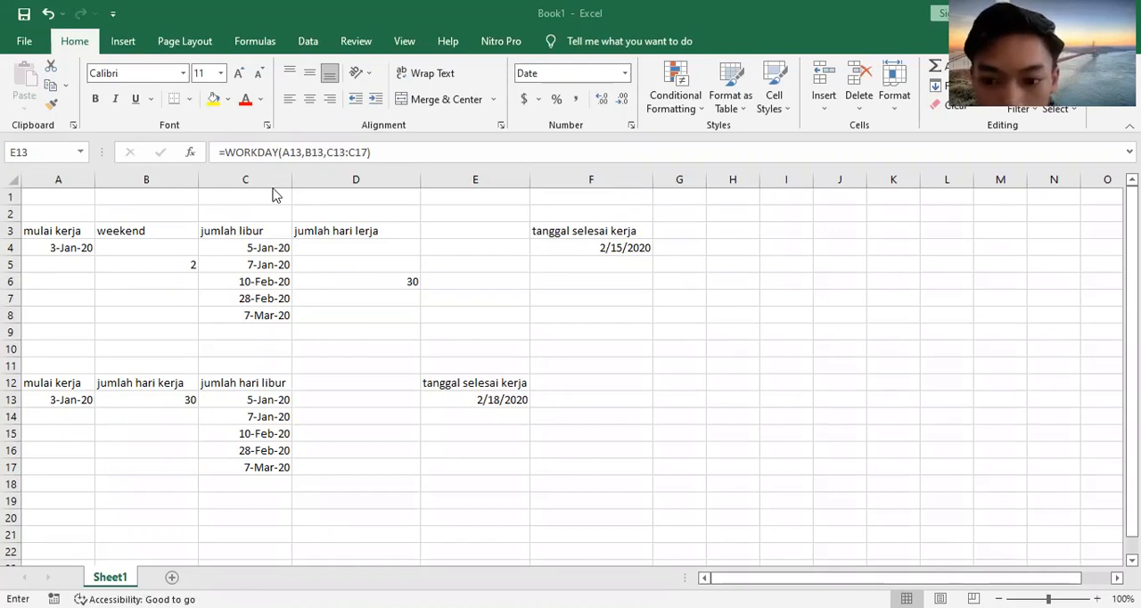
type("e")
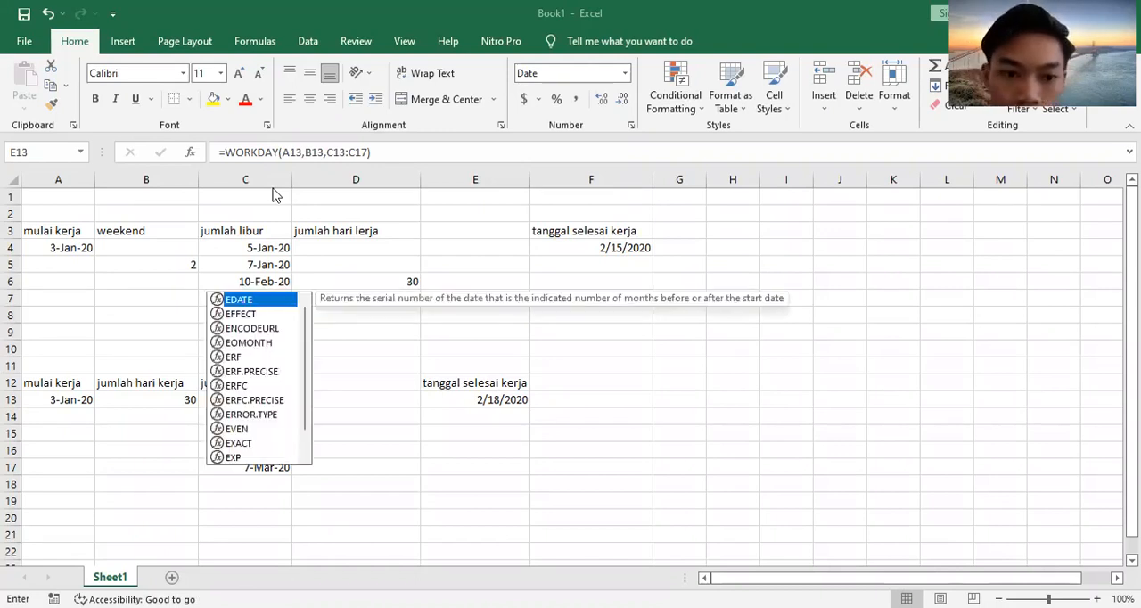
key("Tab")
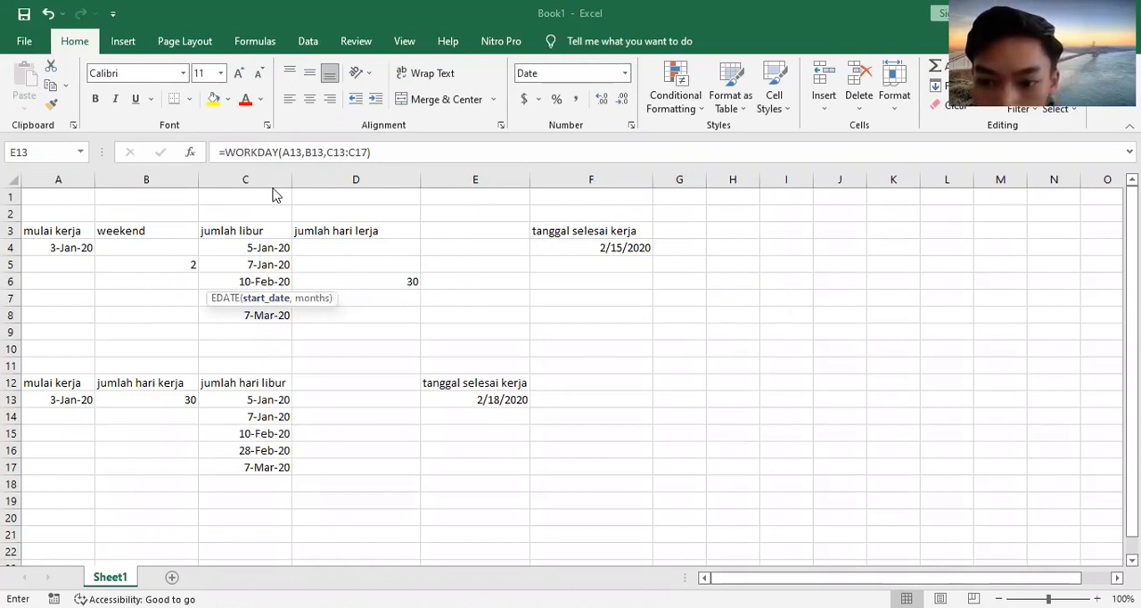
left_click(274, 190)
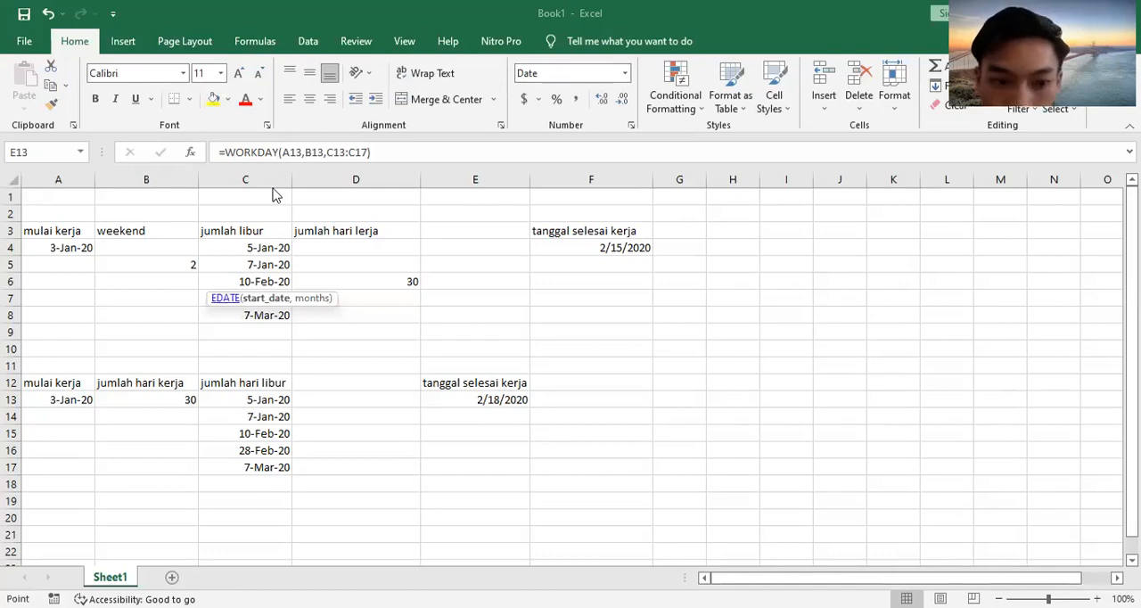
type(",")
left_click(274, 190)
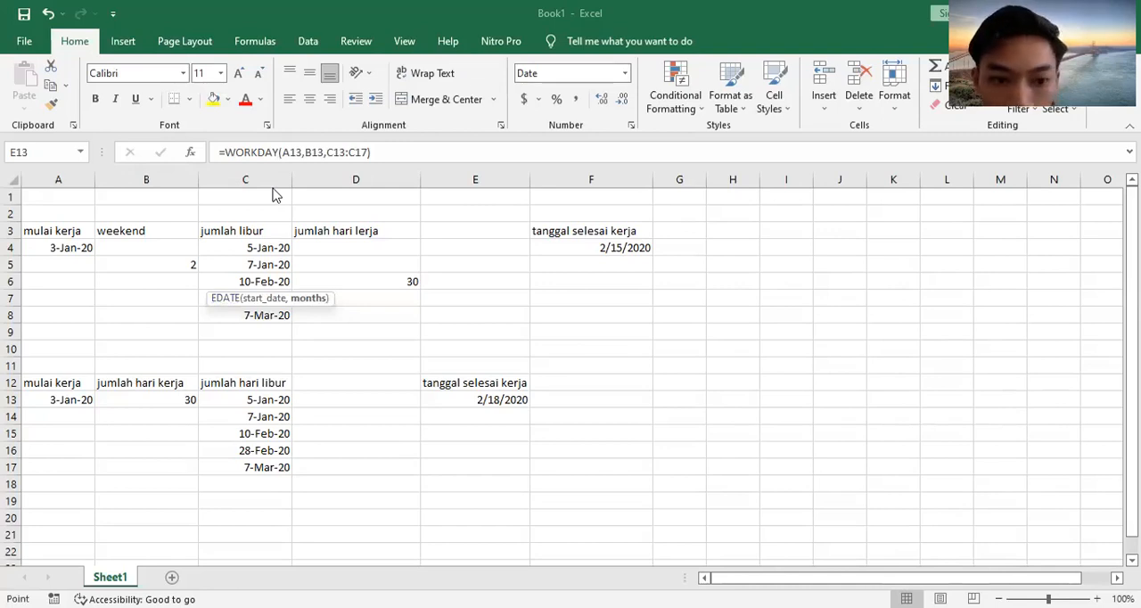
key("Return")
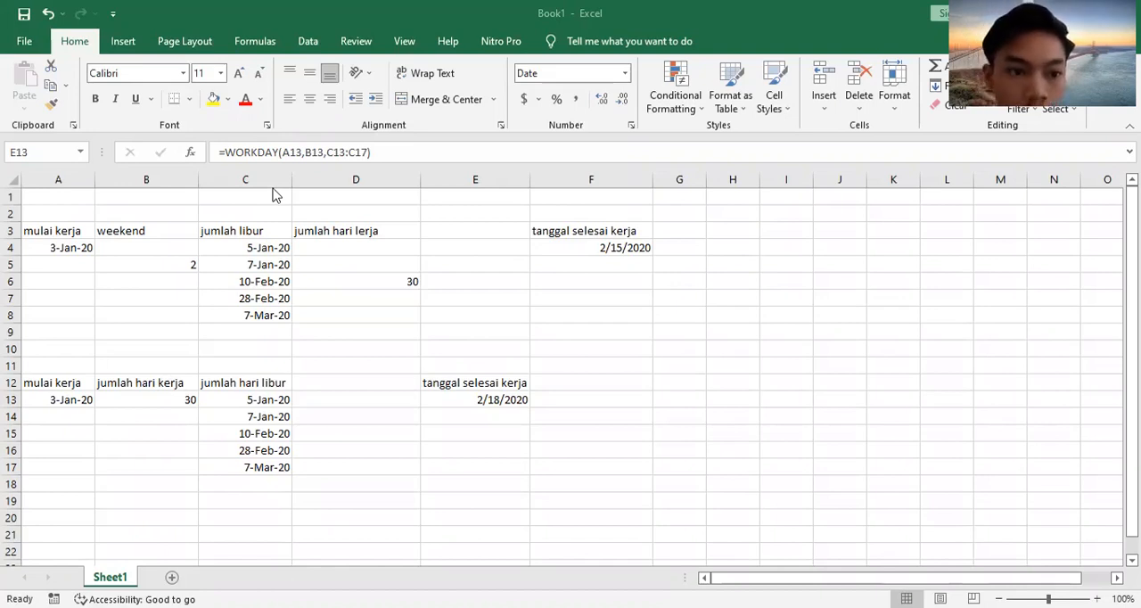
type("=")
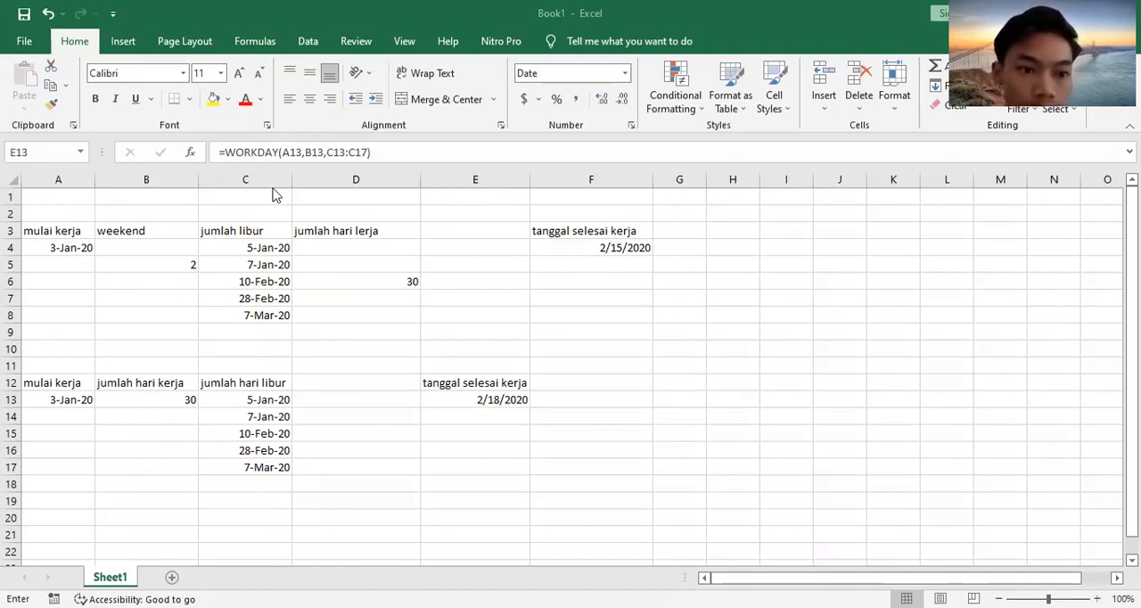
key("Escape")
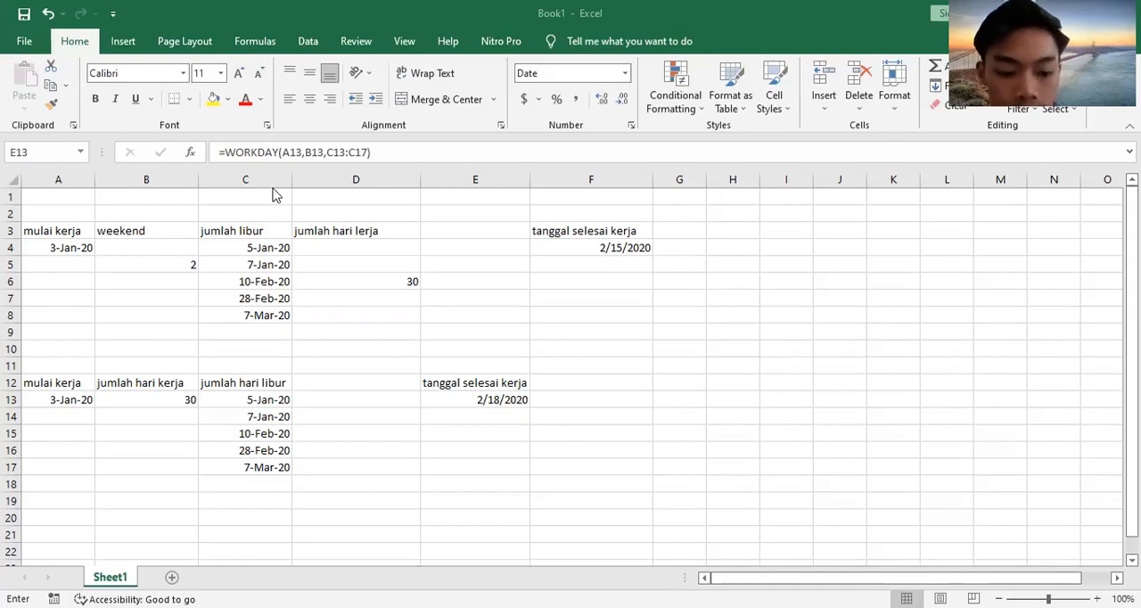
type("e")
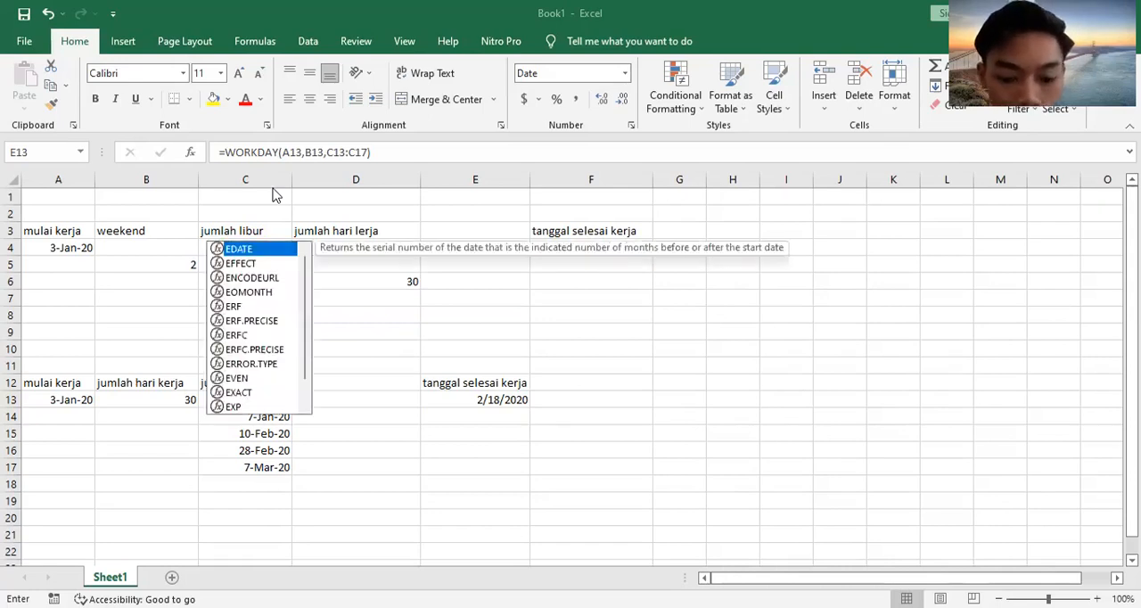
type("o")
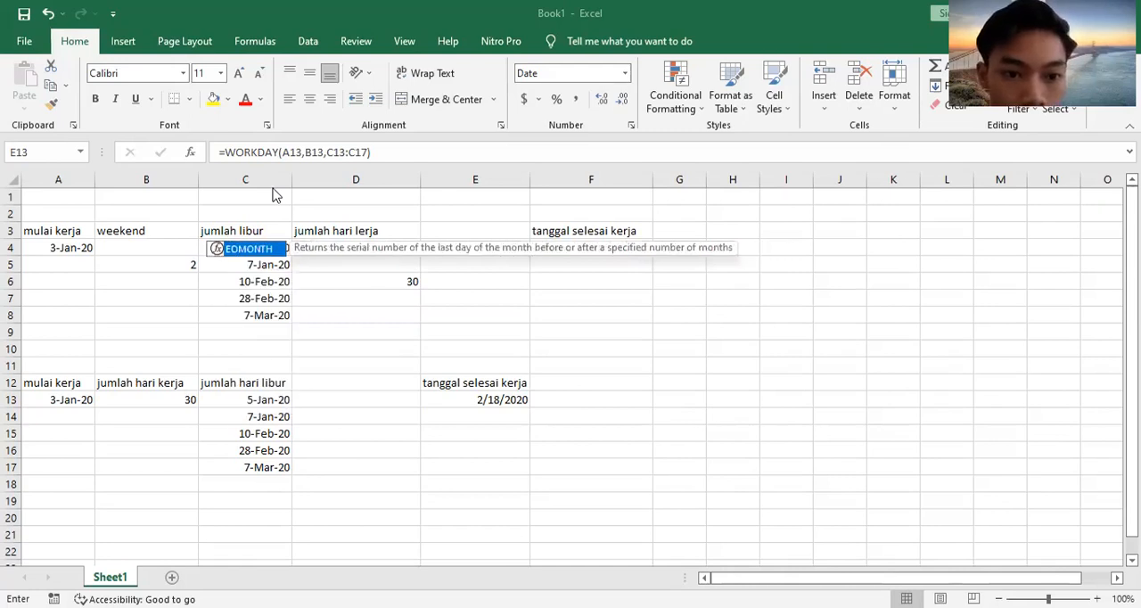
key("Tab")
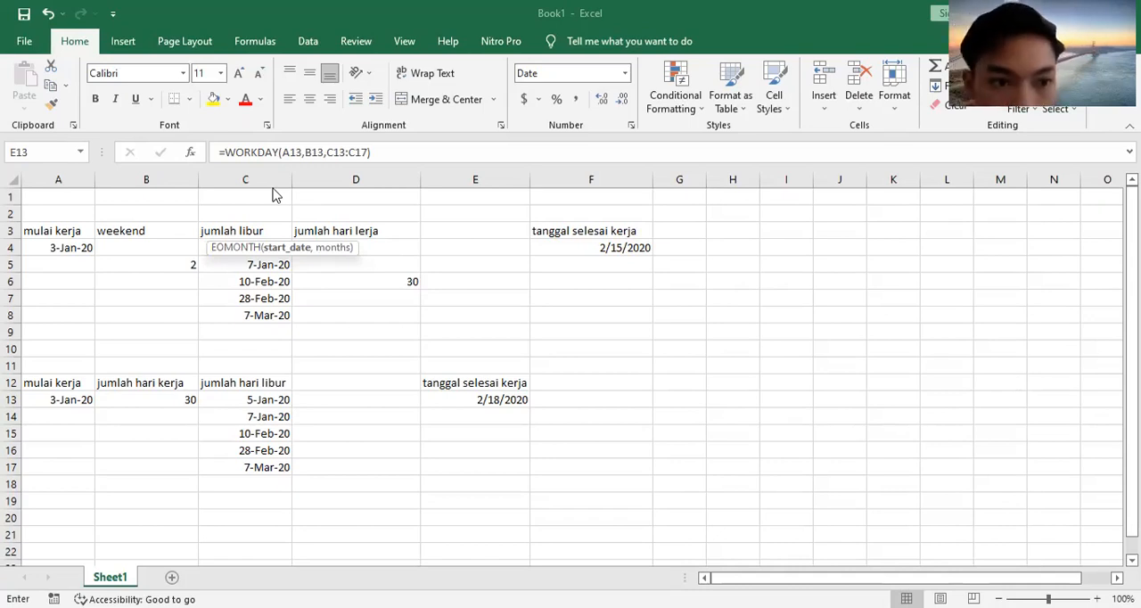
key("Left")
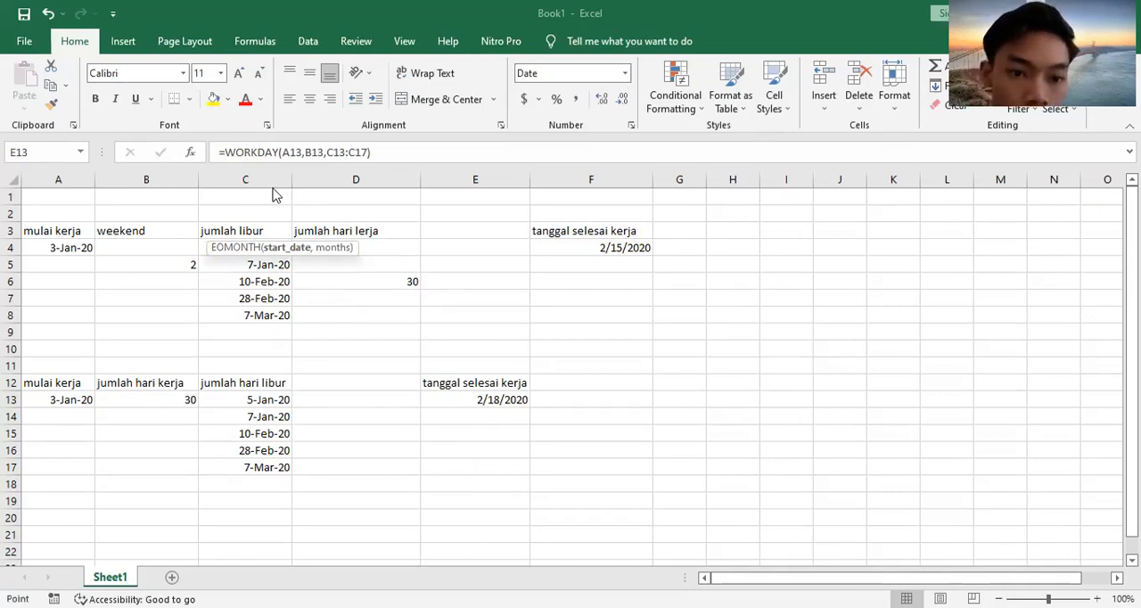
key("BackSpace")
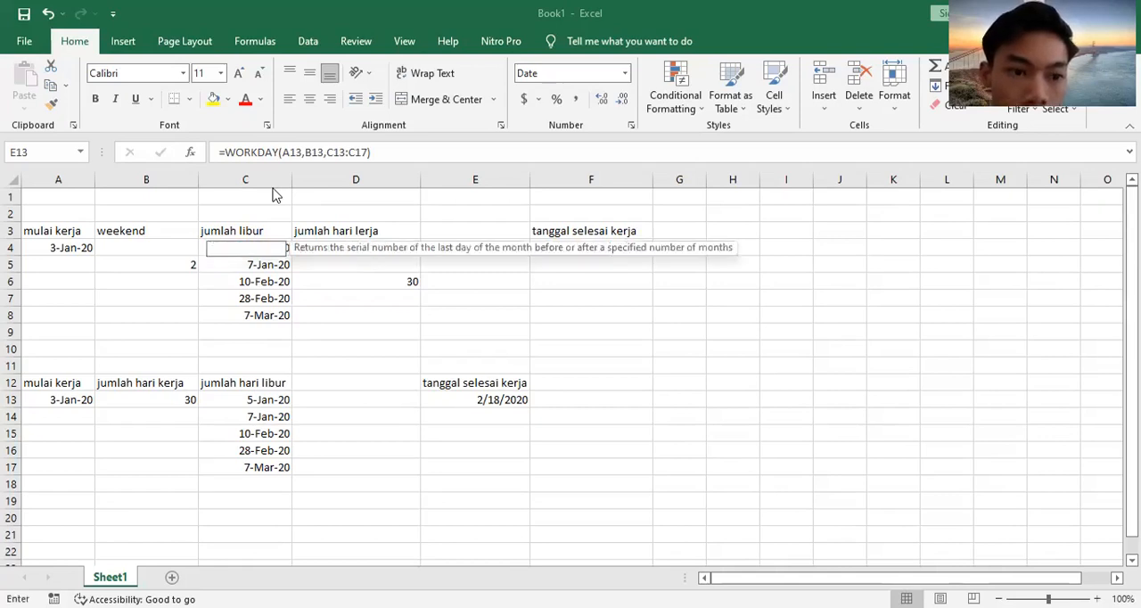
key("Escape")
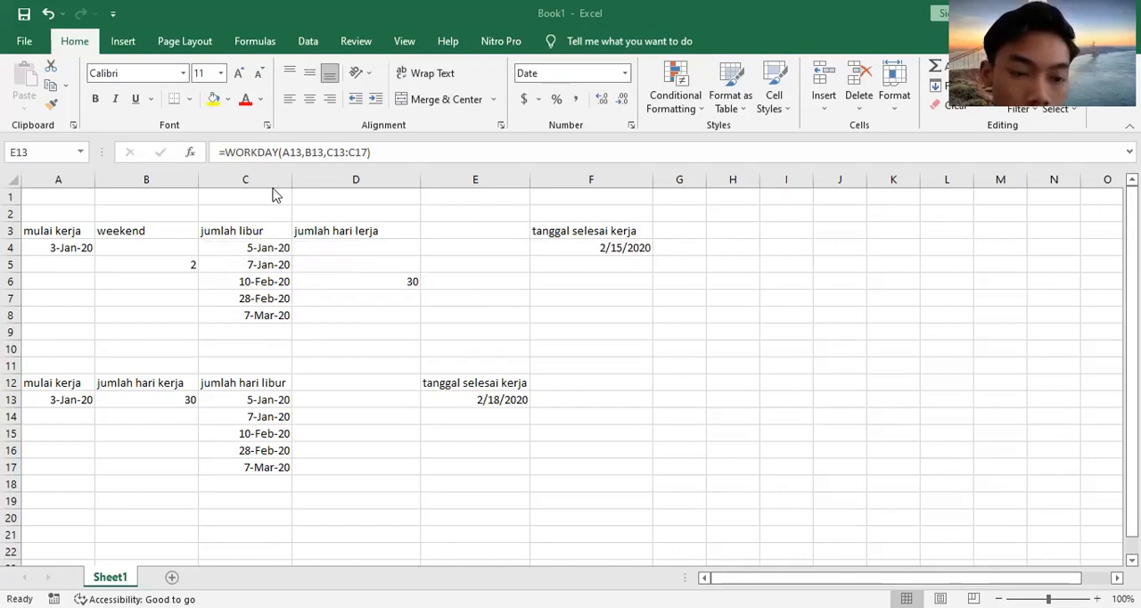
key("F2")
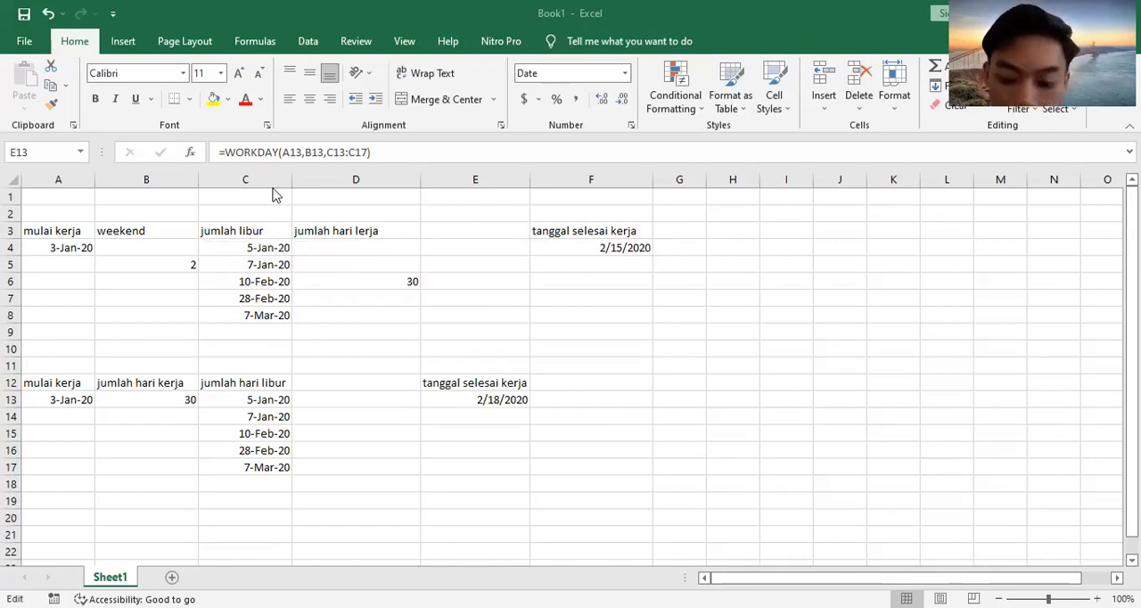
key("Escape")
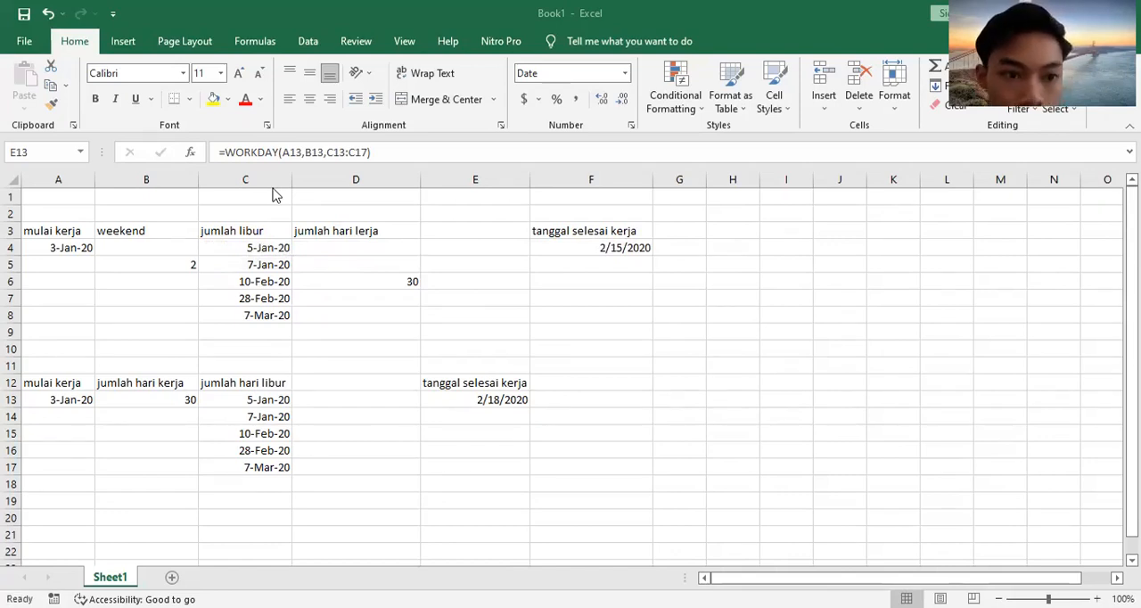
Step: Build an EOMONTH formula, using cell references for its start date and number of months
type("=")
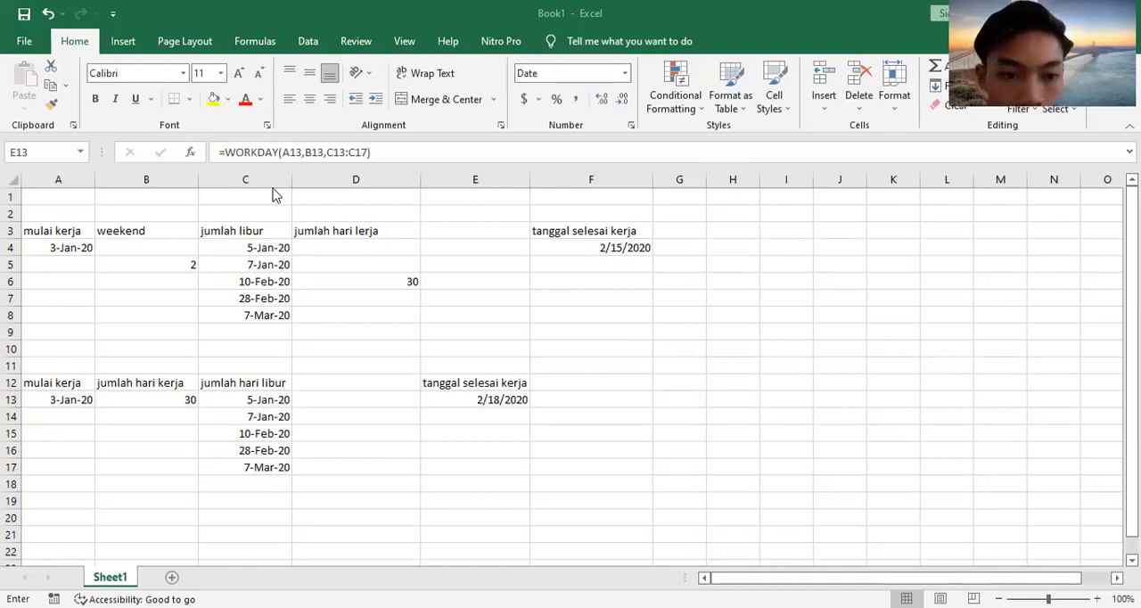
type("eo")
key("Tab")
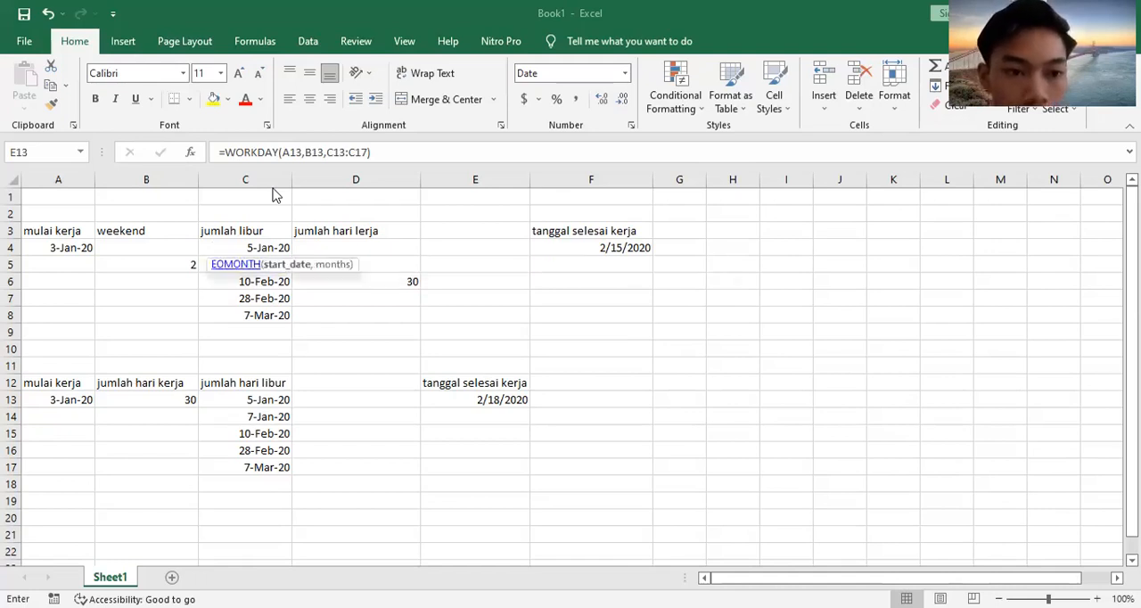
key("Left")
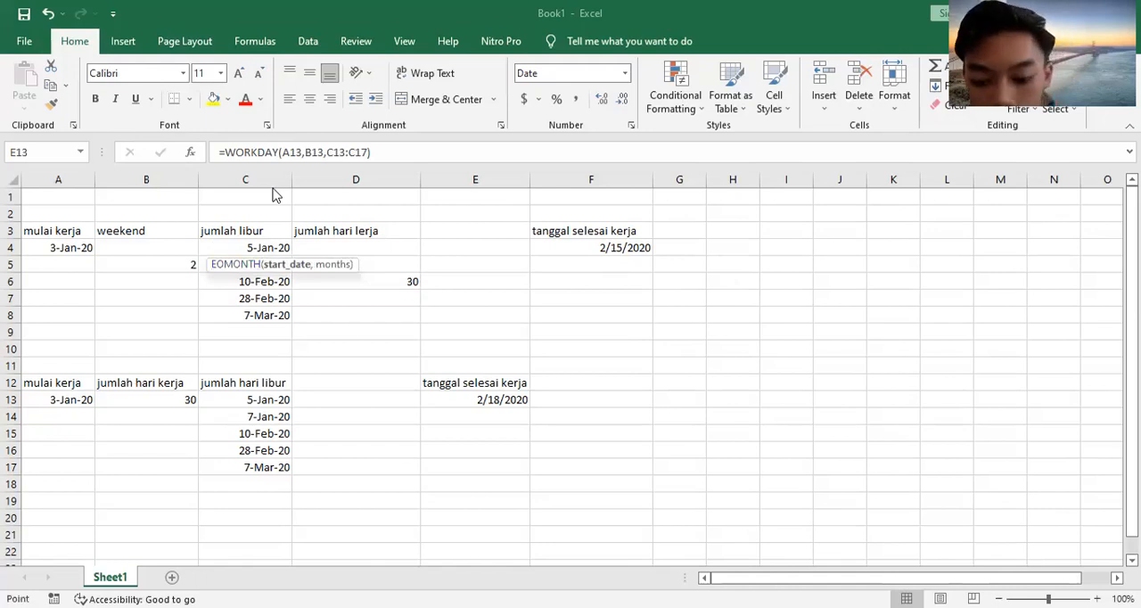
type(",")
key("Left")
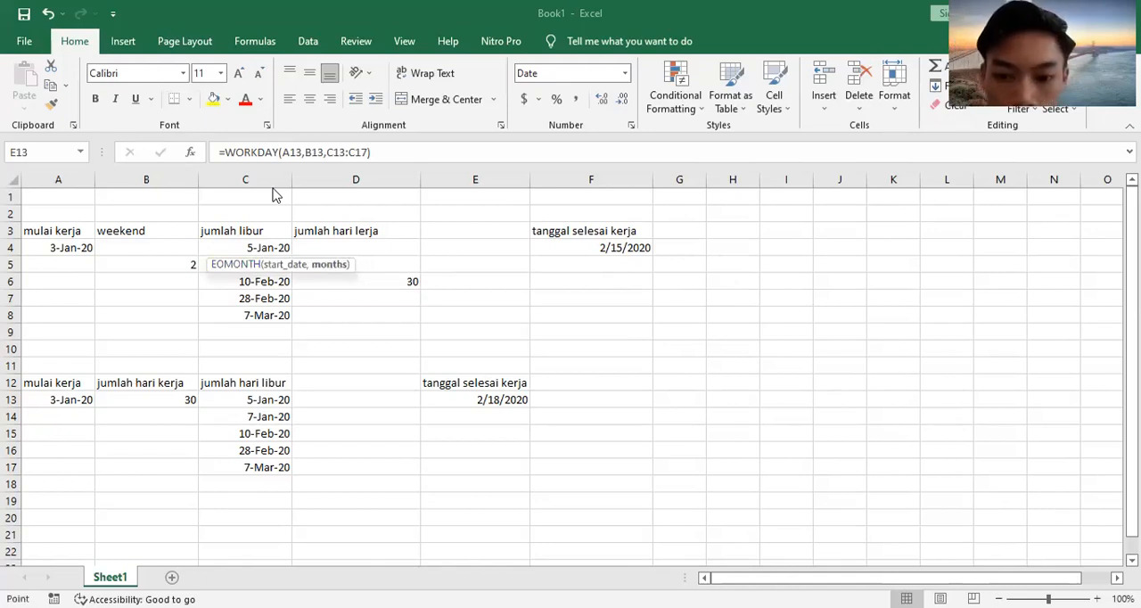
key("Escape")
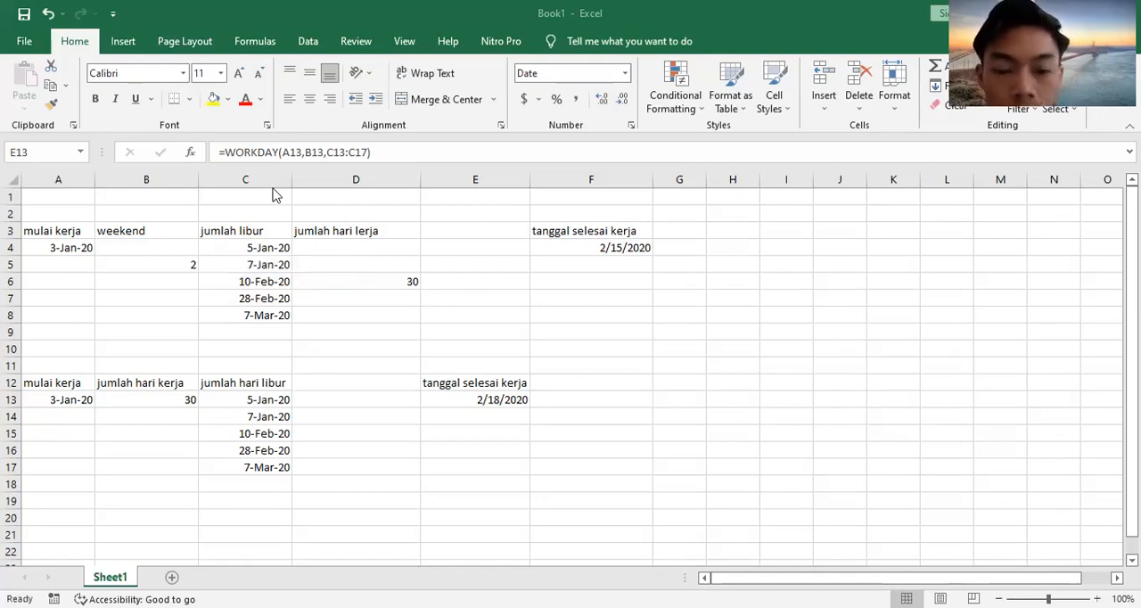
key("alt+Down")
key("Down")
key("Up")
key("Return")
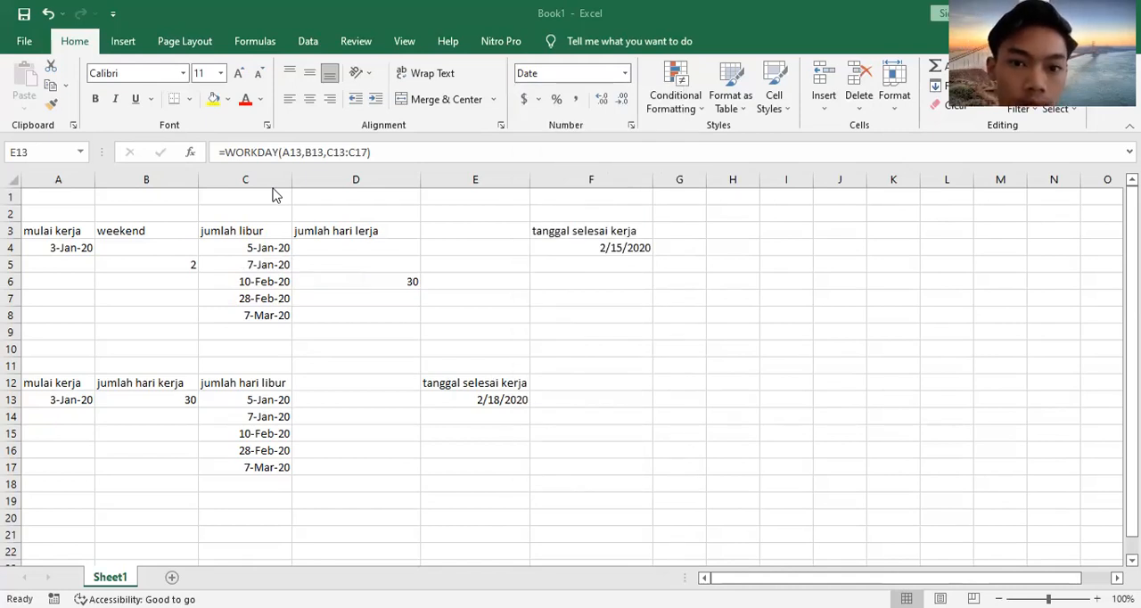
key("alt+Down")
key("Down")
key("Up")
key("Return")
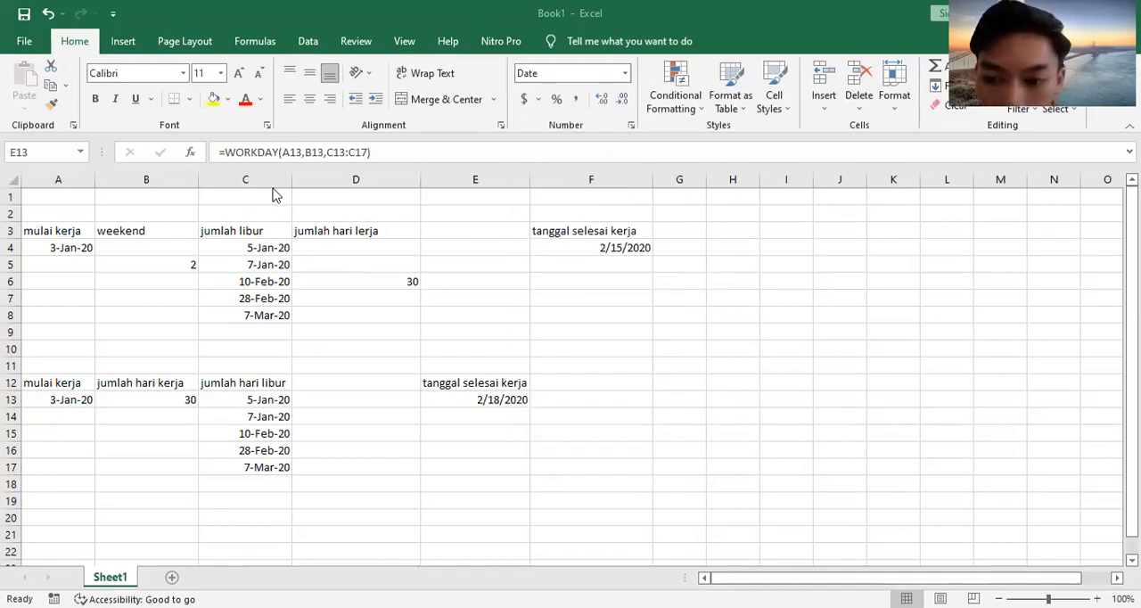
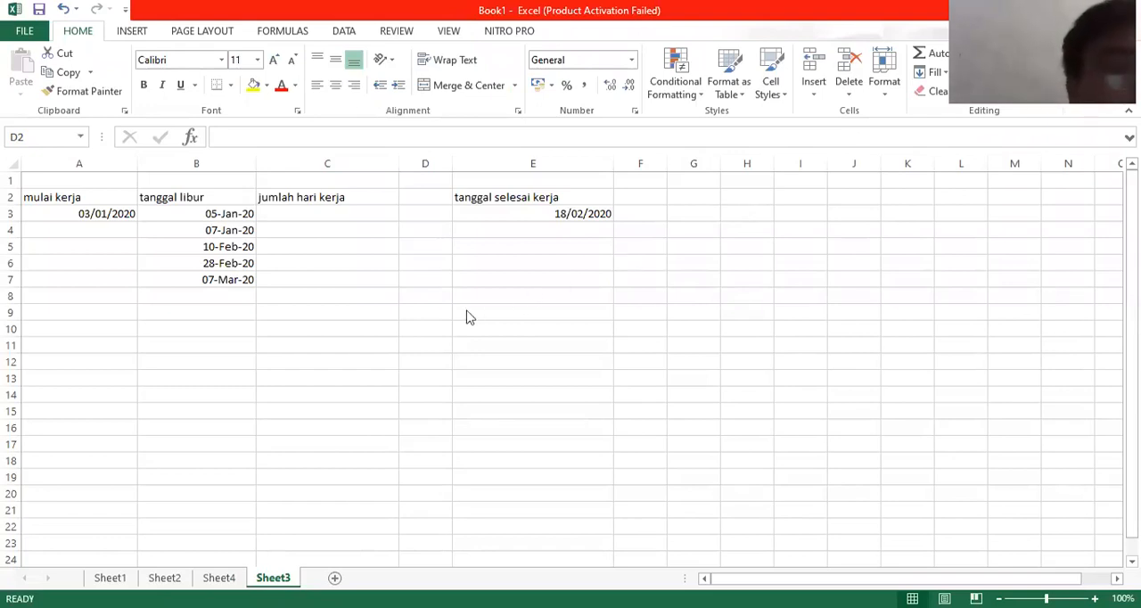
Step: Enter =NETWORKDAYS(A3;E3) in cell C5 to count the workdays between the start and end dates
left_click(316, 243)
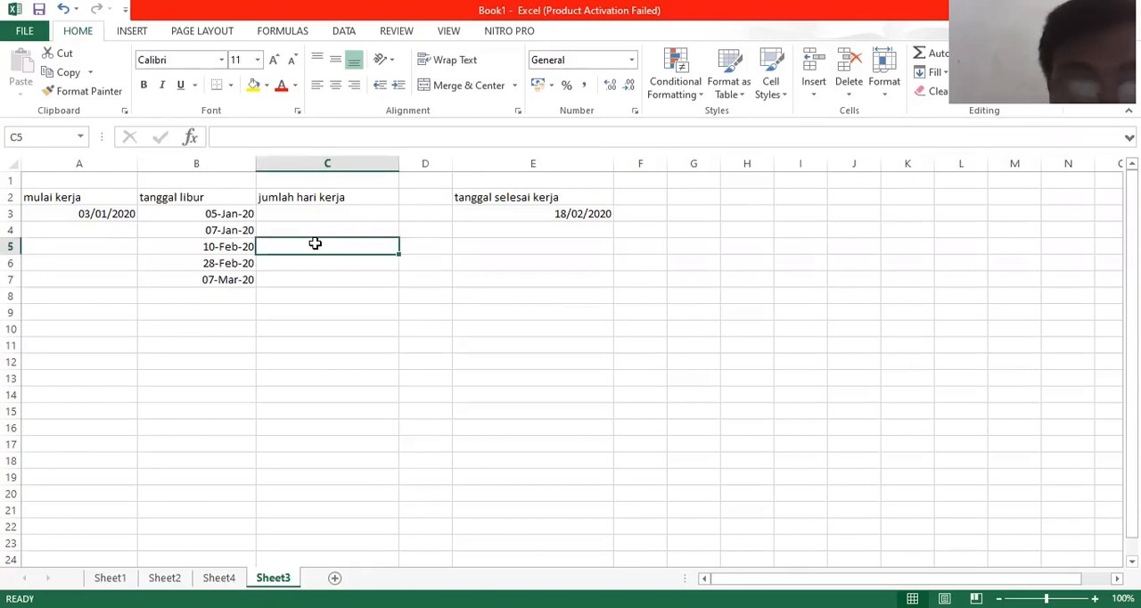
type("=")
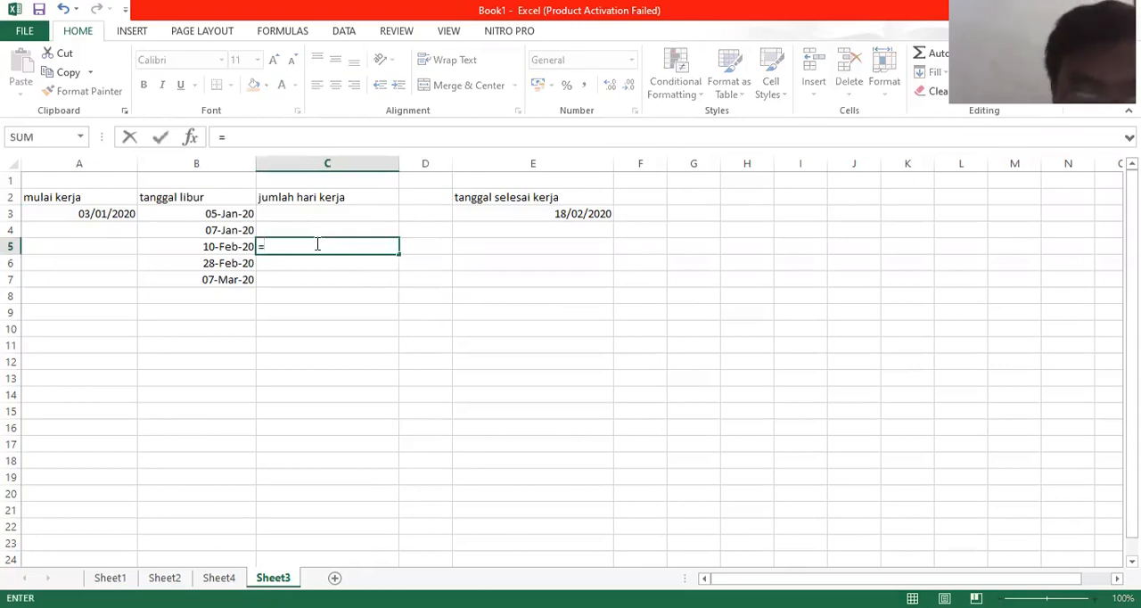
type("net")
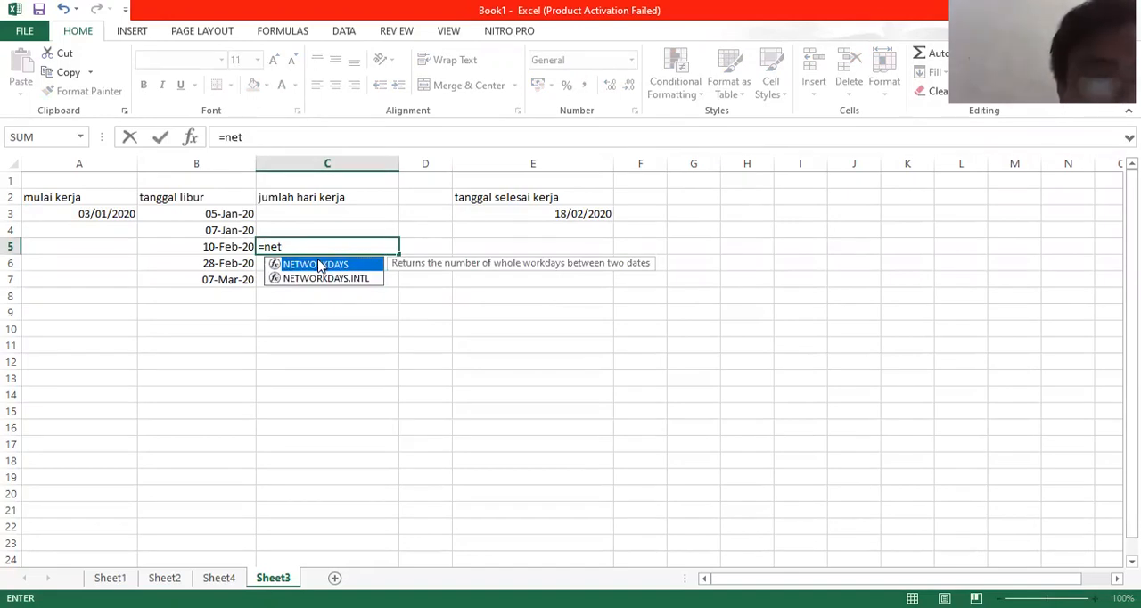
double_click(320, 266)
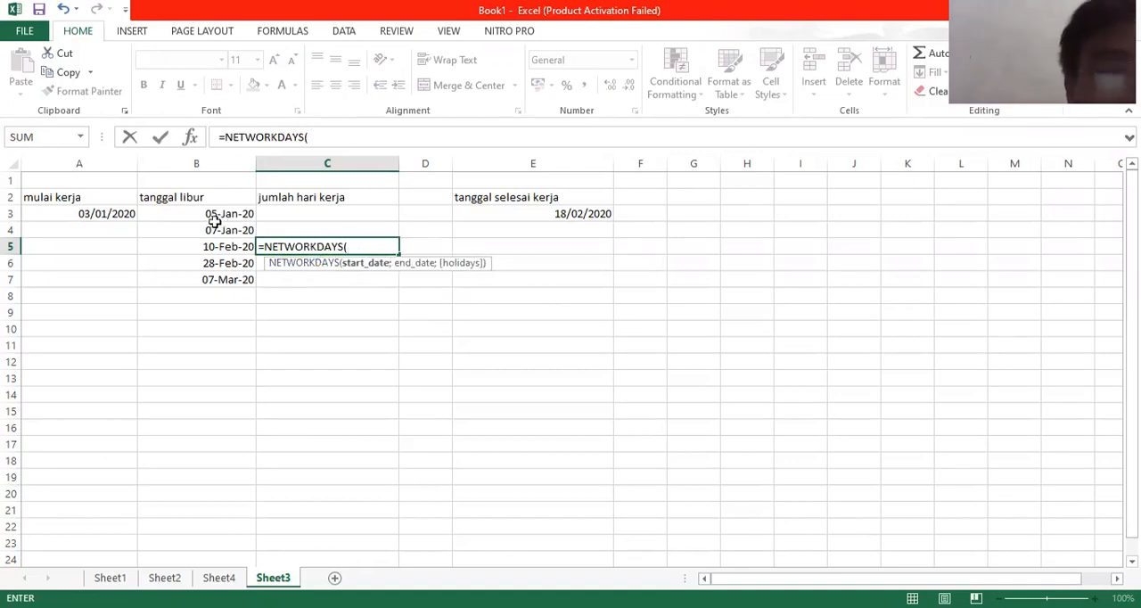
left_click(114, 214)
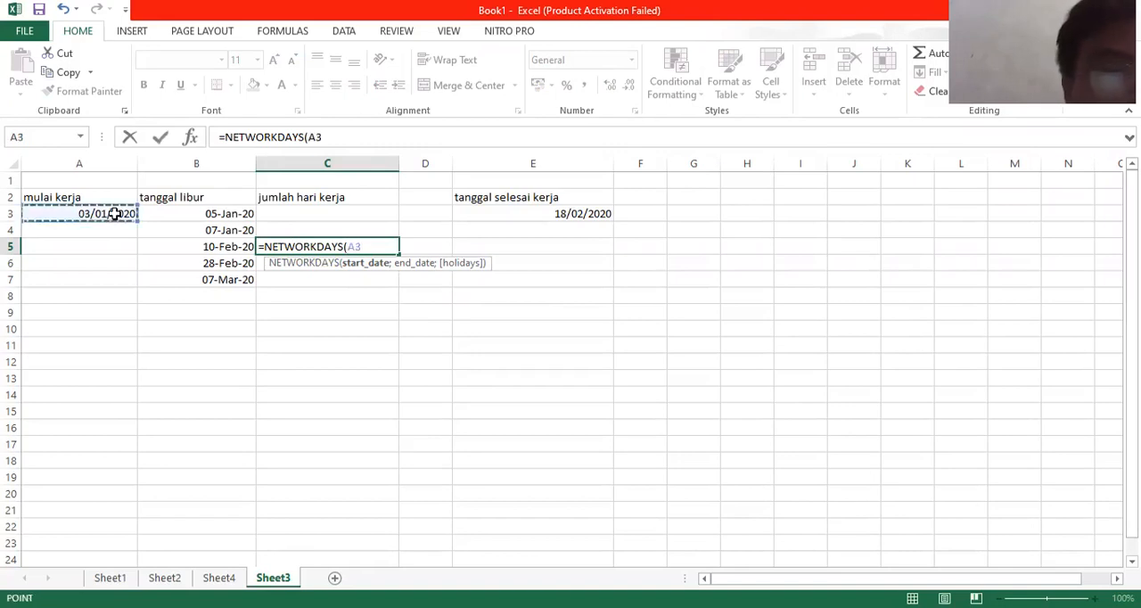
type(";")
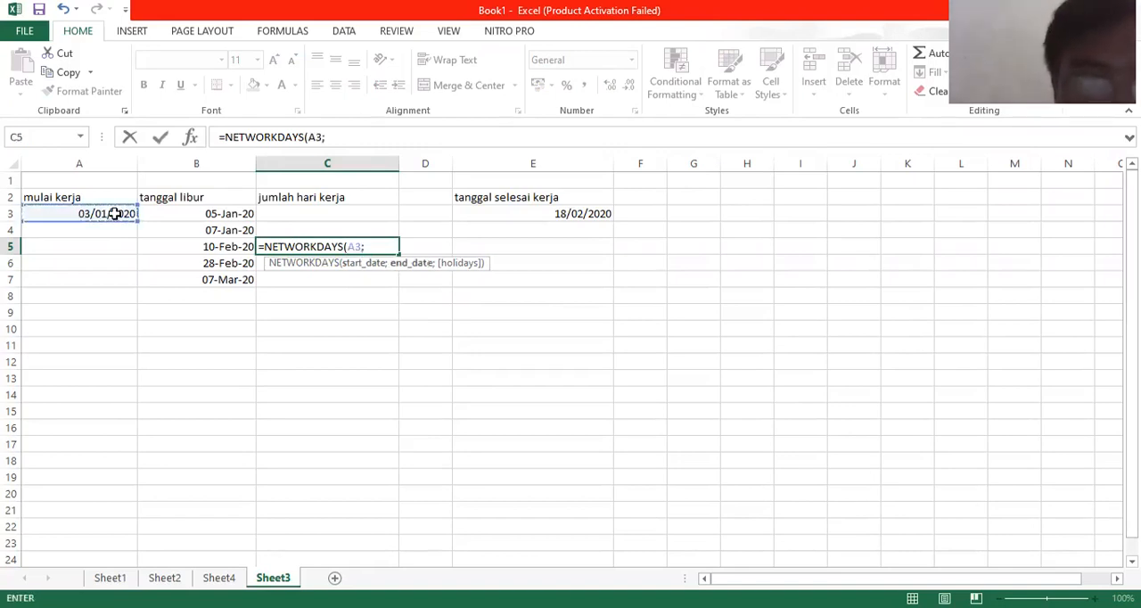
left_click(561, 212)
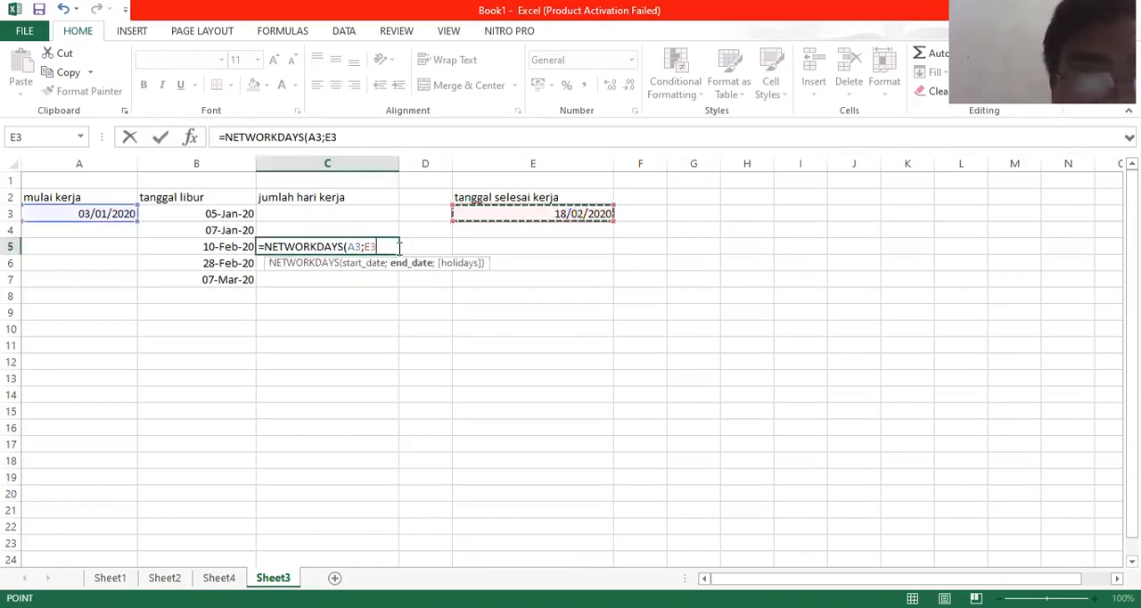
type(")")
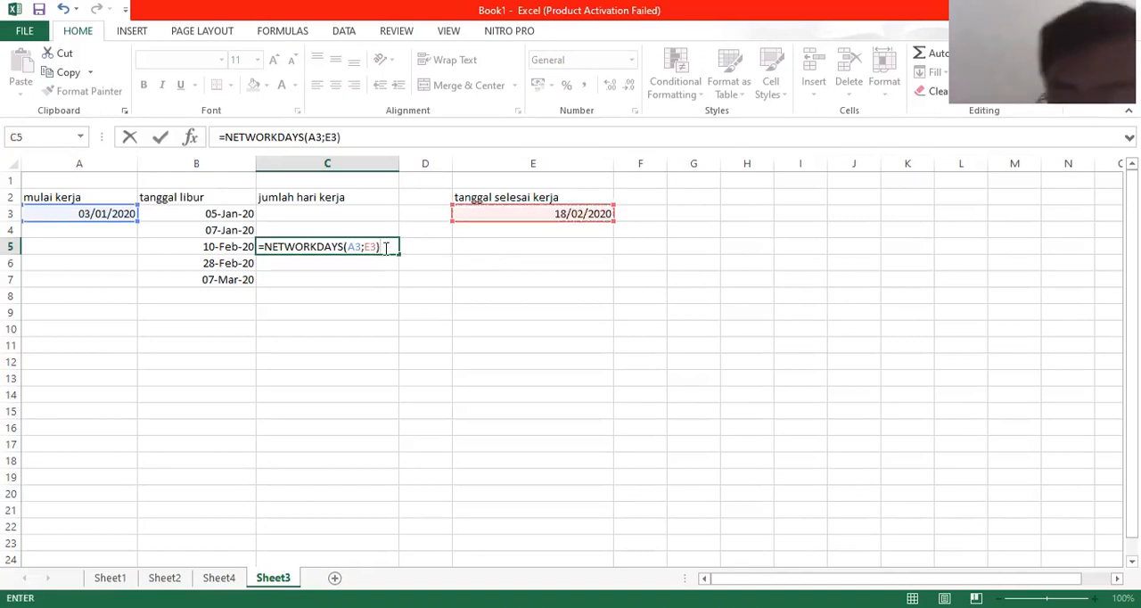
key("Return")
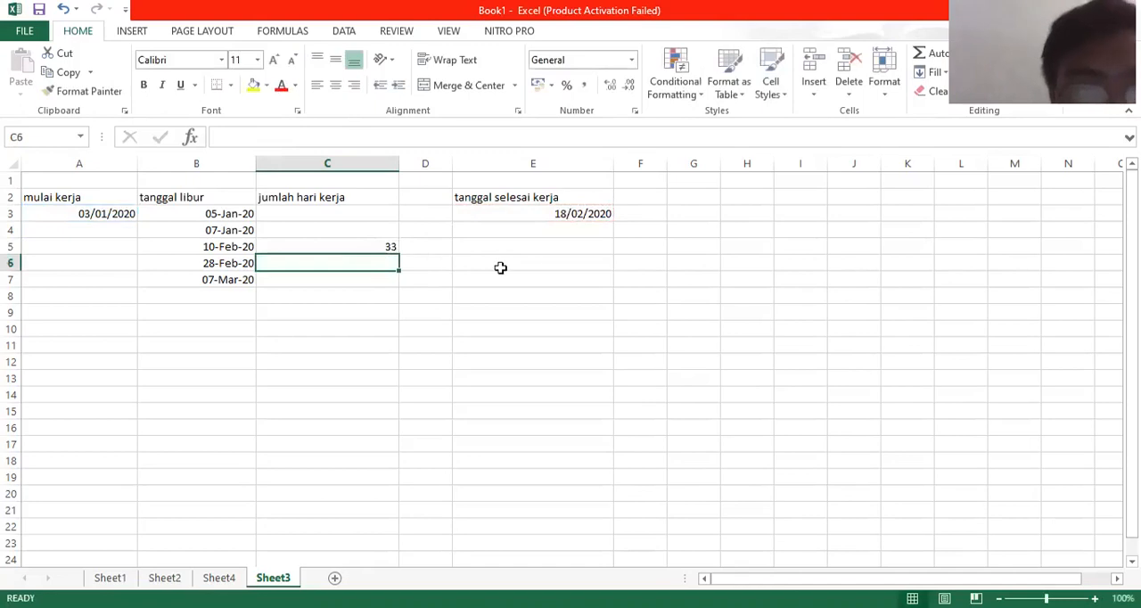
Step: Enter =NETWORKDAYS.INTL(A3;E3;1;B3:B7) in cell E5, with the Saturday, Sunday weekend option and the listed holiday dates
left_click(542, 250)
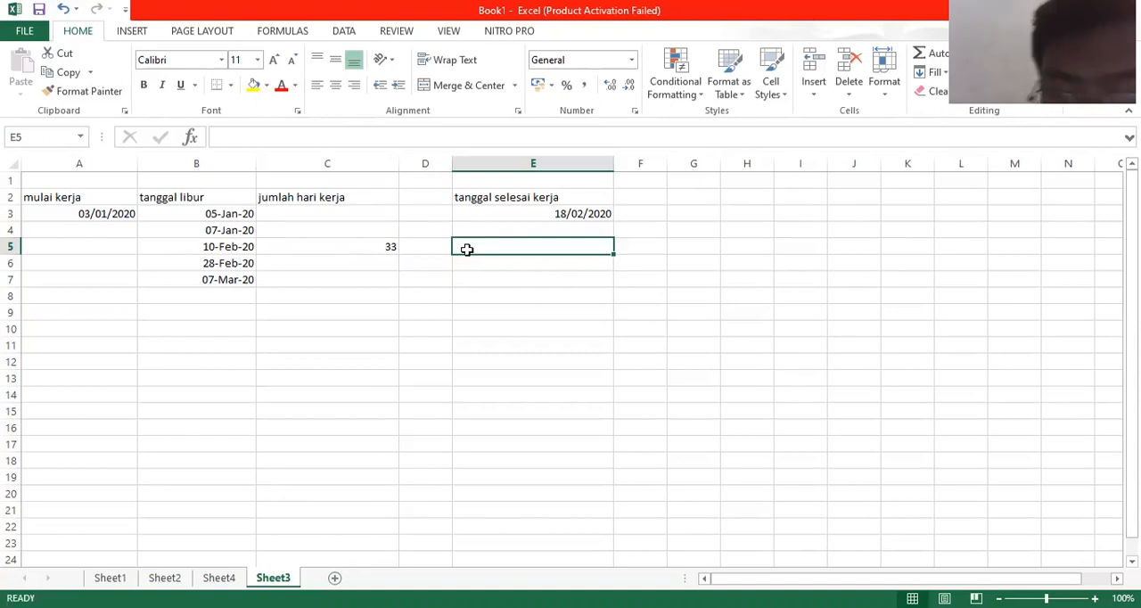
type("=")
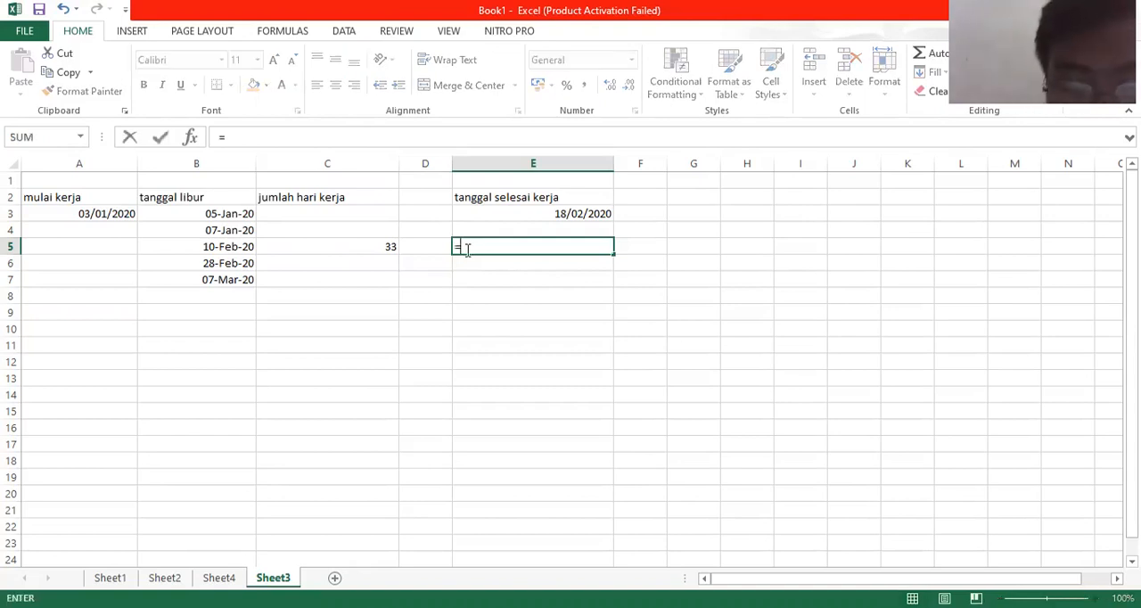
type("net")
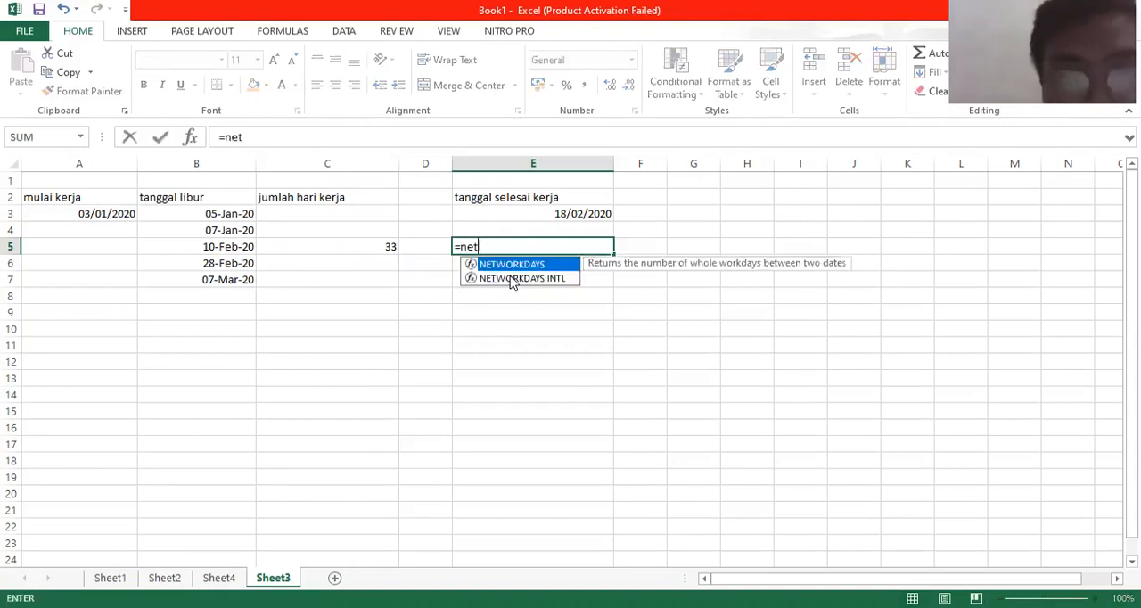
double_click(513, 278)
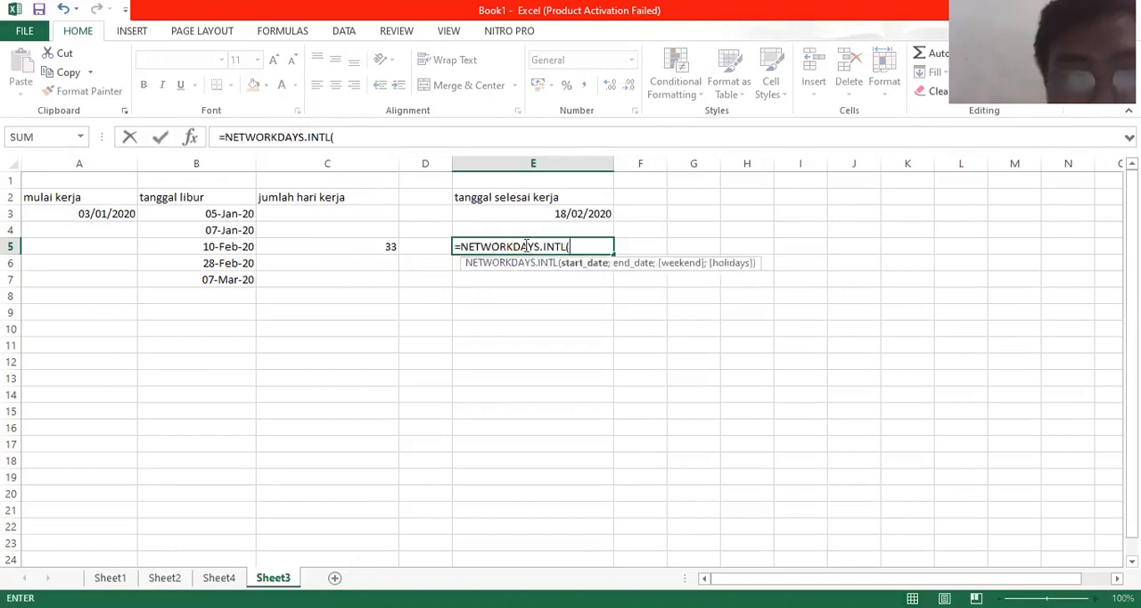
left_click(126, 216)
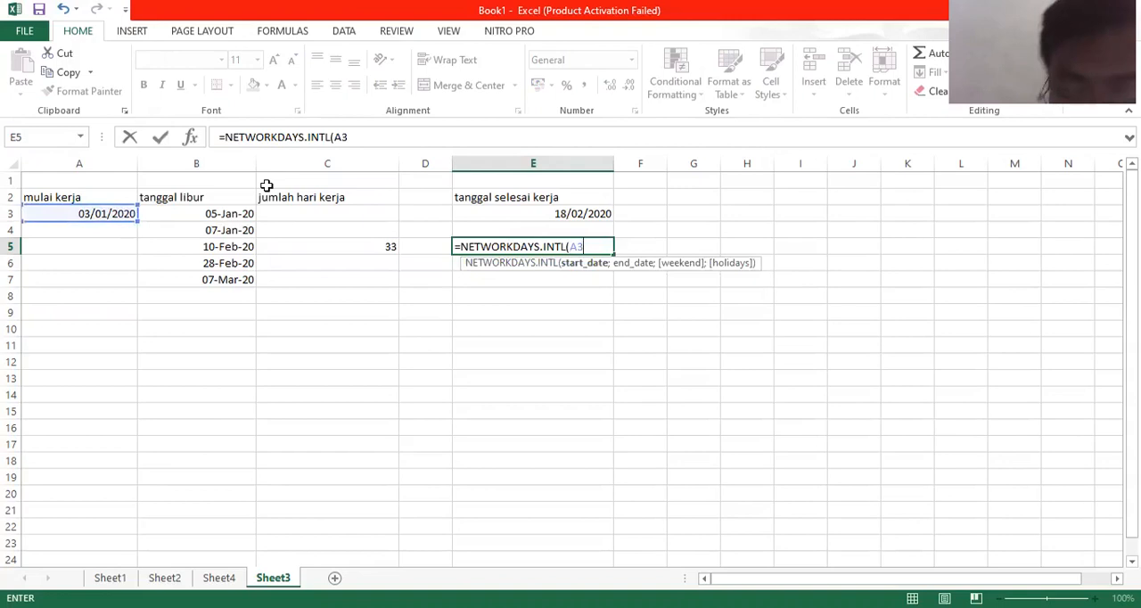
type(";")
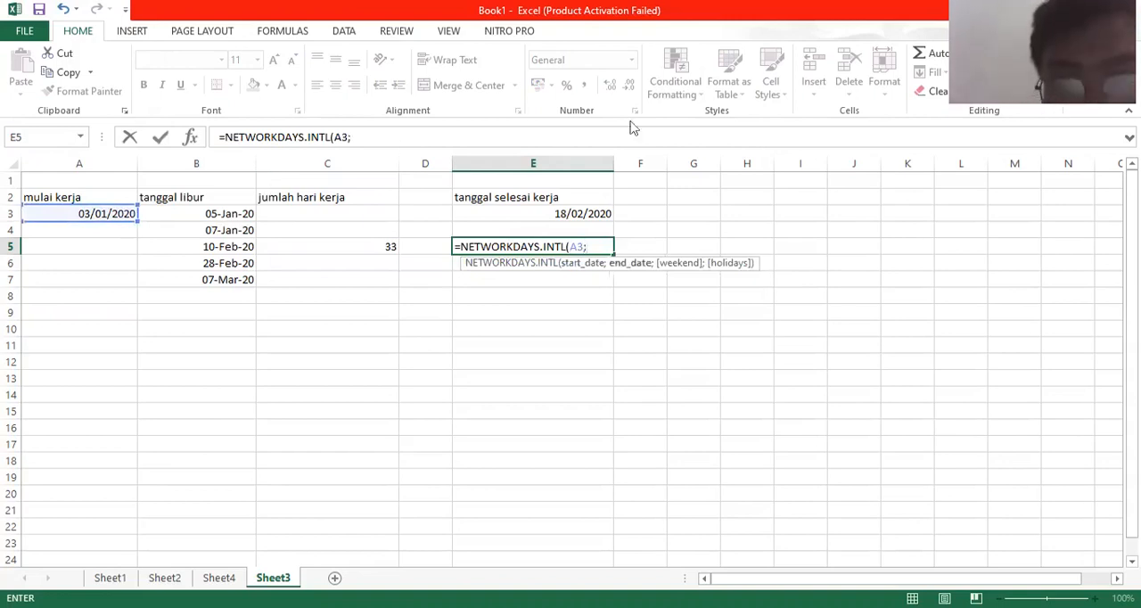
left_click(605, 214)
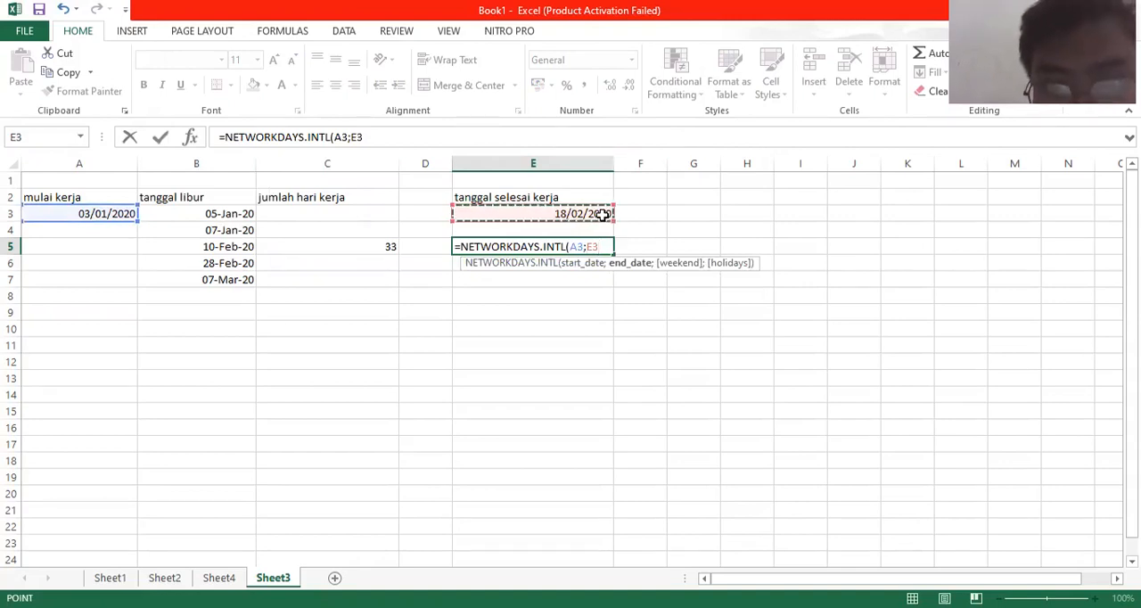
type(";")
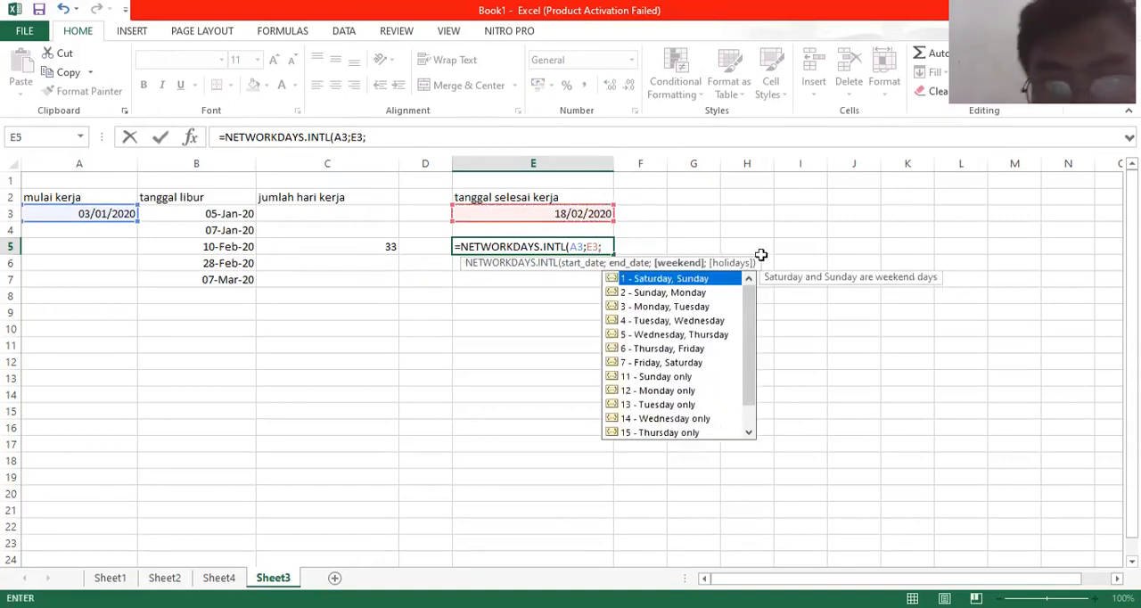
double_click(721, 280)
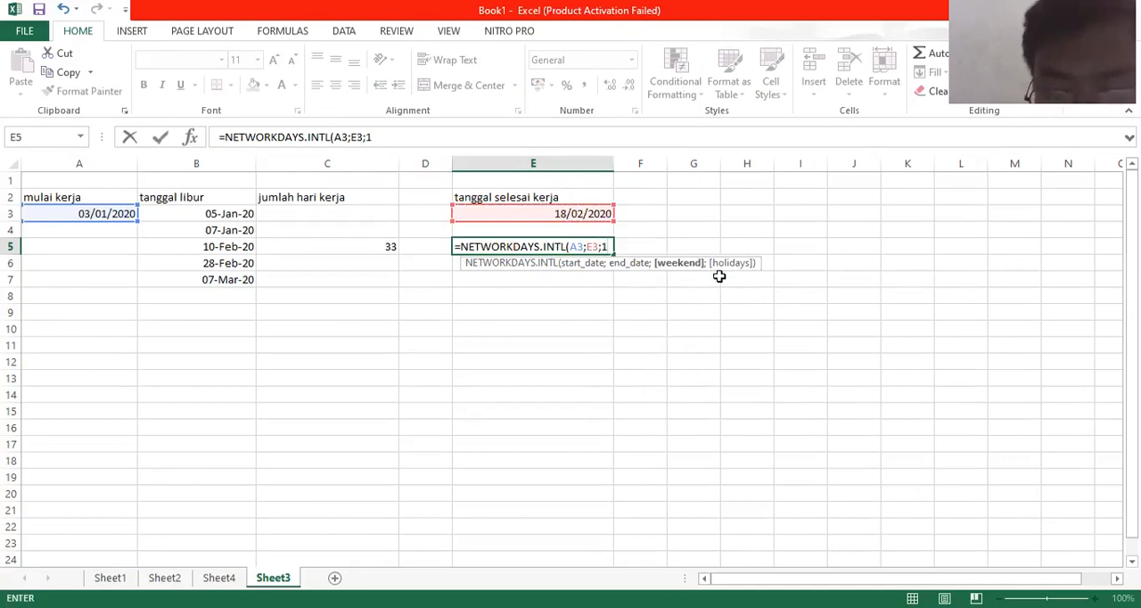
type(";")
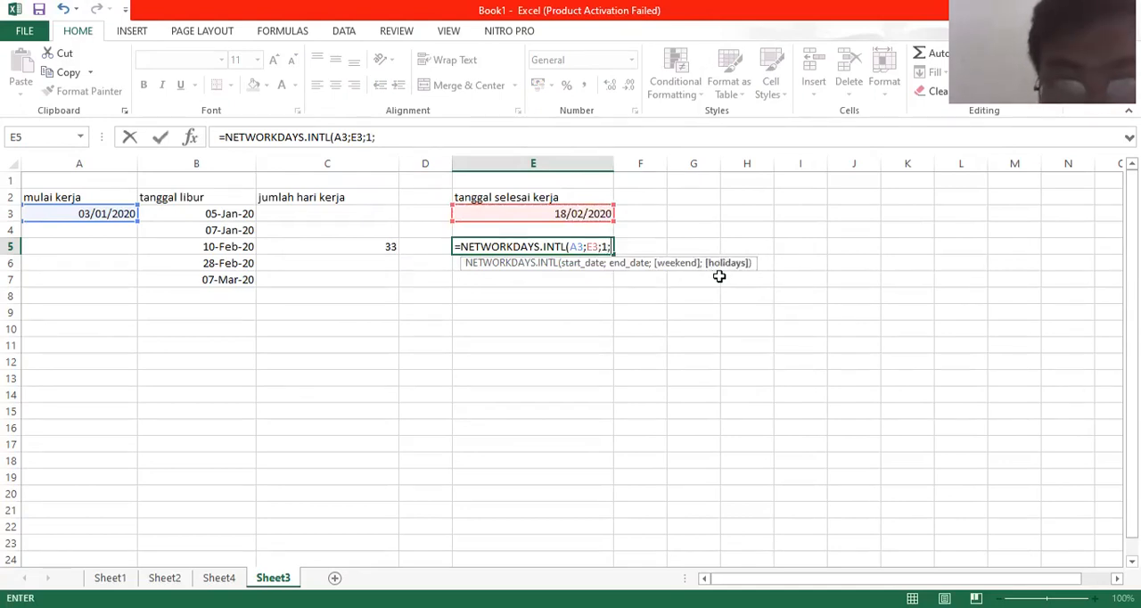
left_click(243, 217)
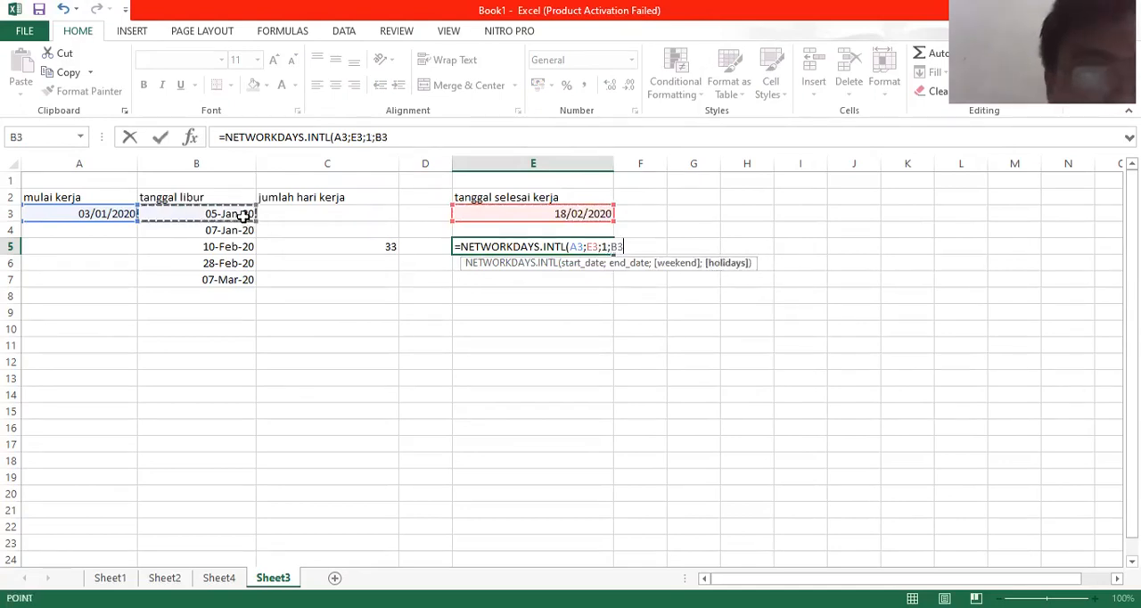
left_click_drag(241, 271, 242, 278)
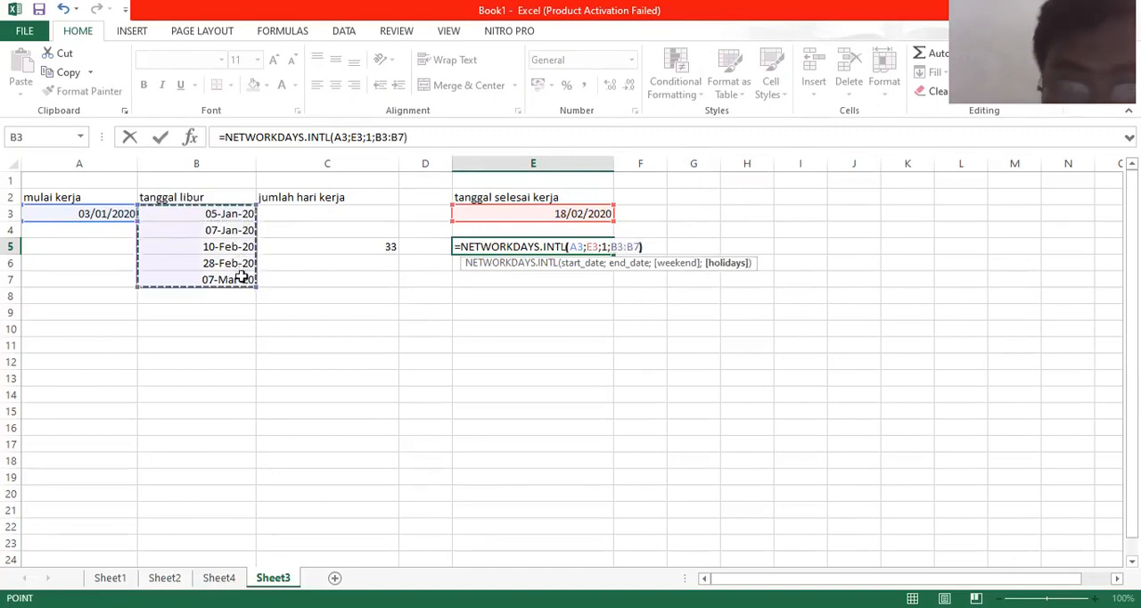
type(")")
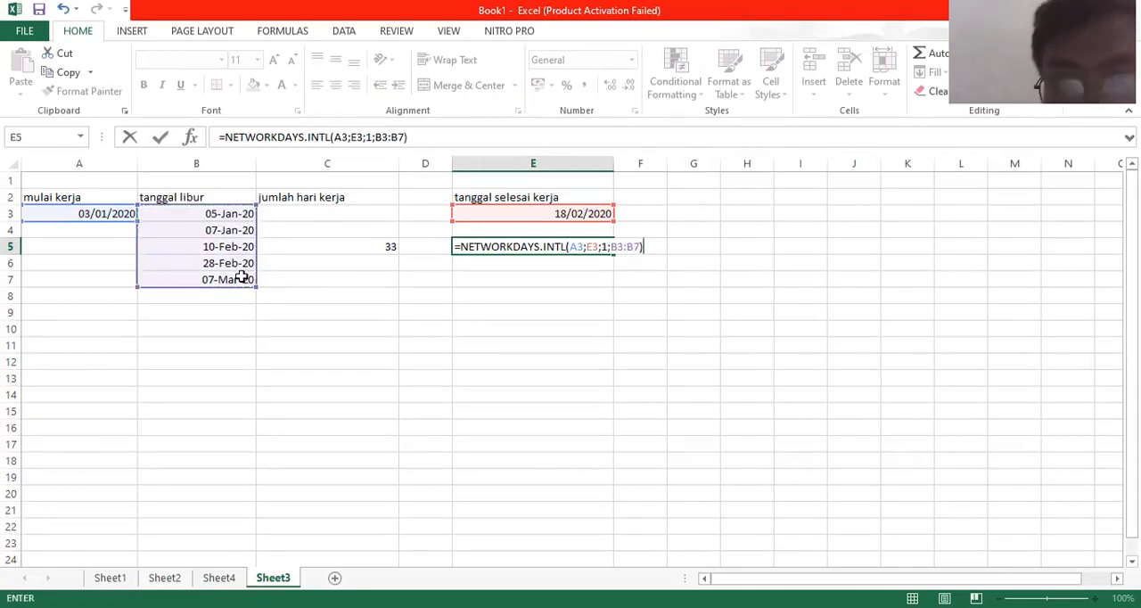
key("Return")
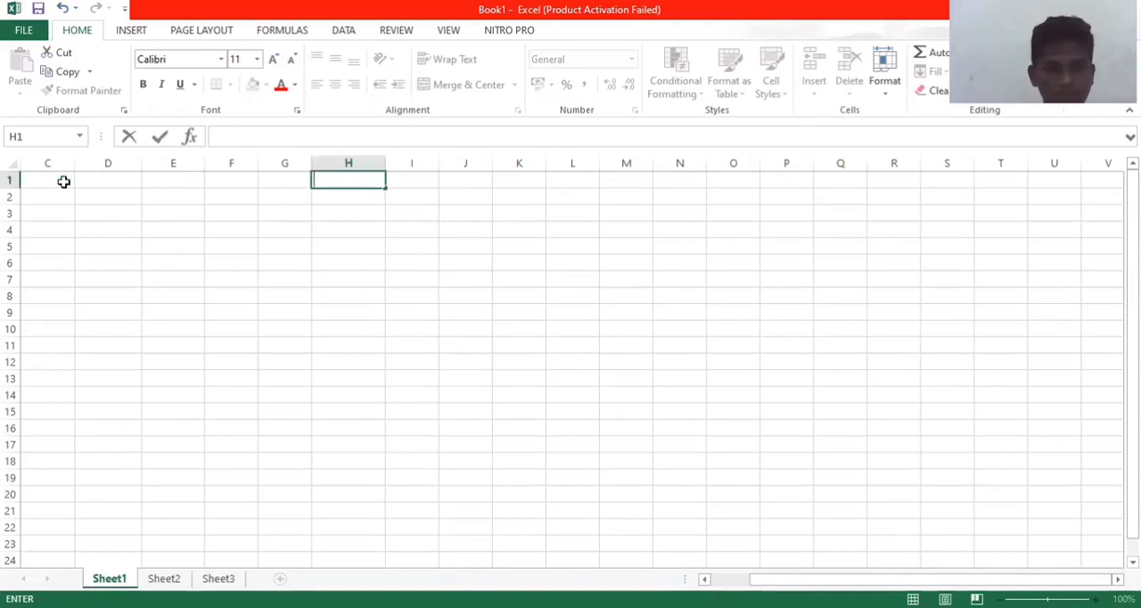
type("dat")
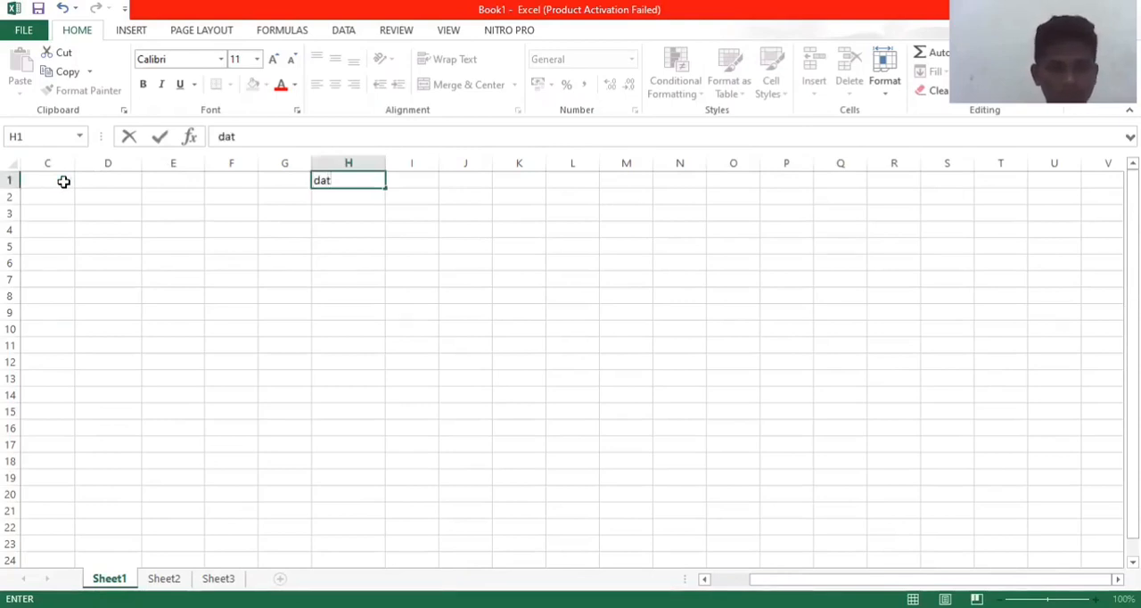
key("BackSpace")
key("BackSpace")
key("BackSpace")
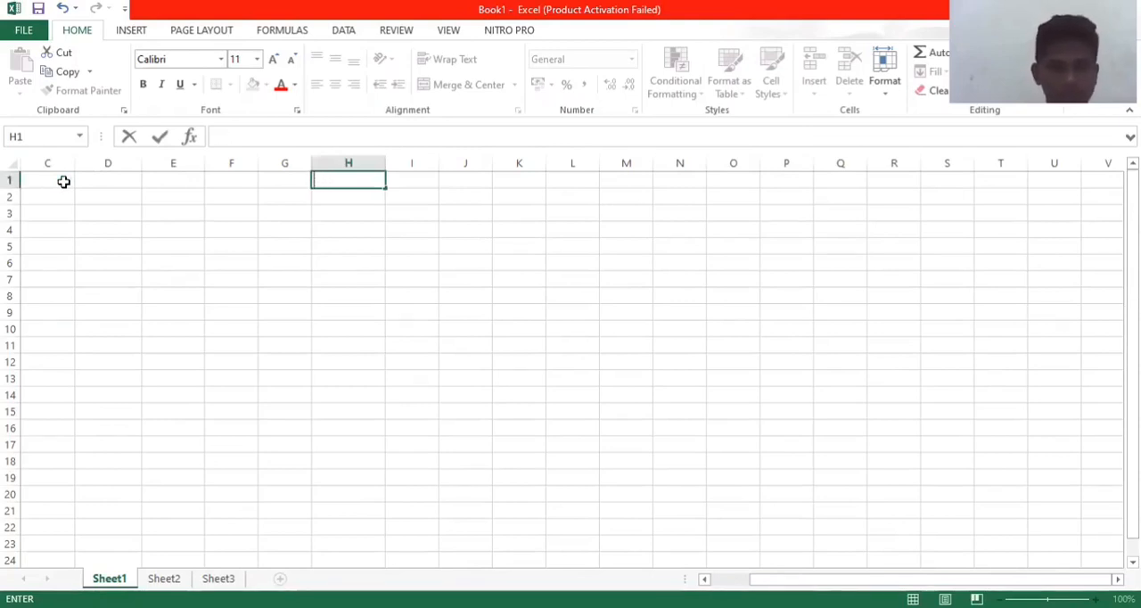
Step: Enter the column headers "day", "mount" and "year" in cells E1 to G1 of Sheet1
left_click(160, 175)
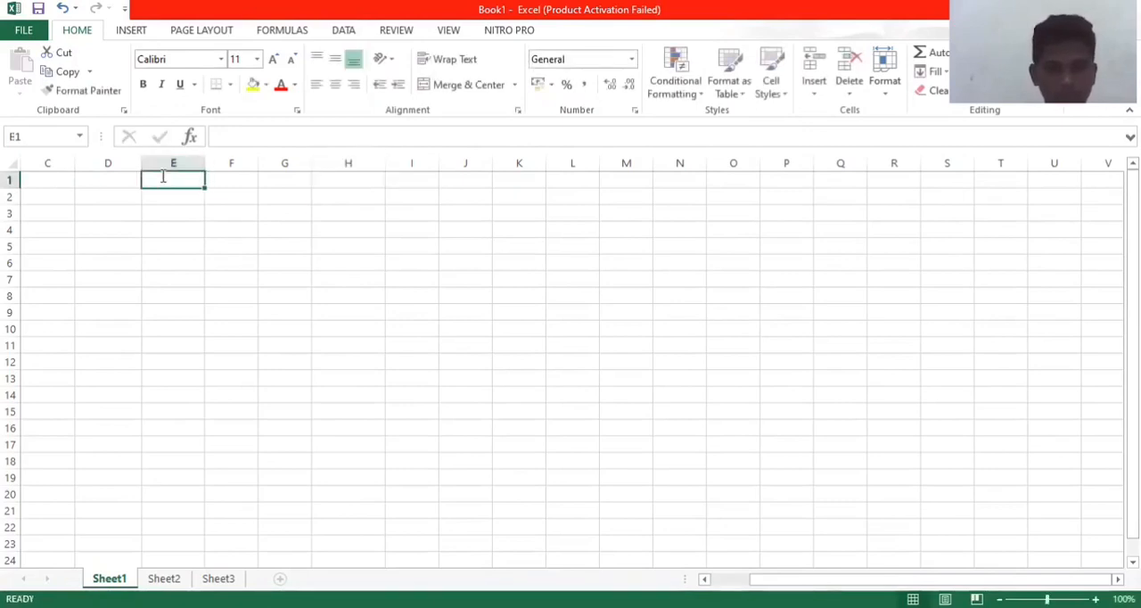
type("day")
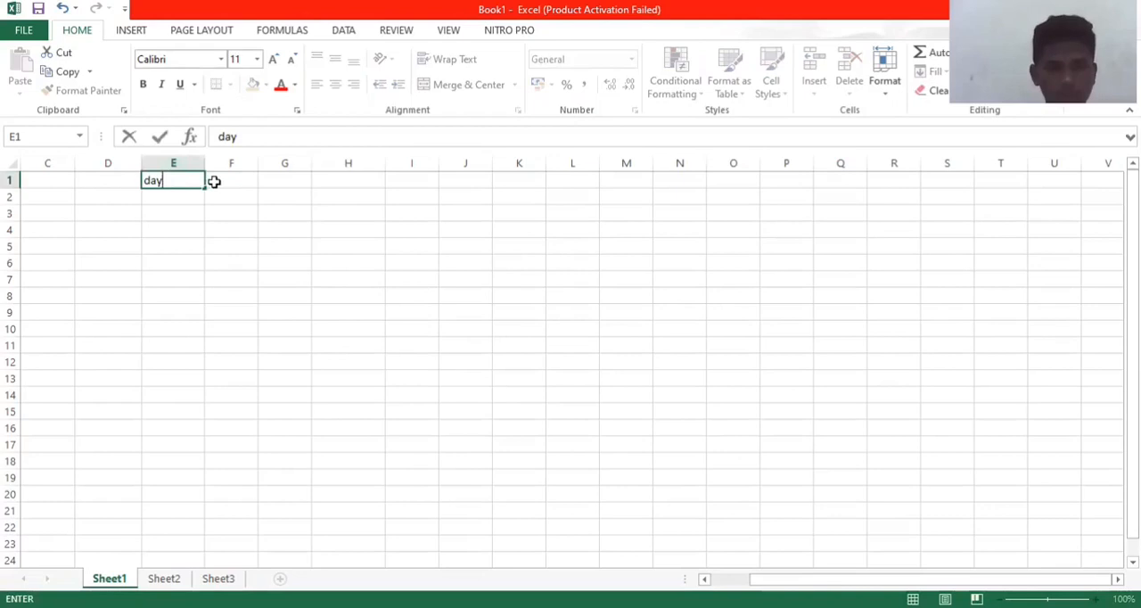
left_click(214, 181)
type("mount")
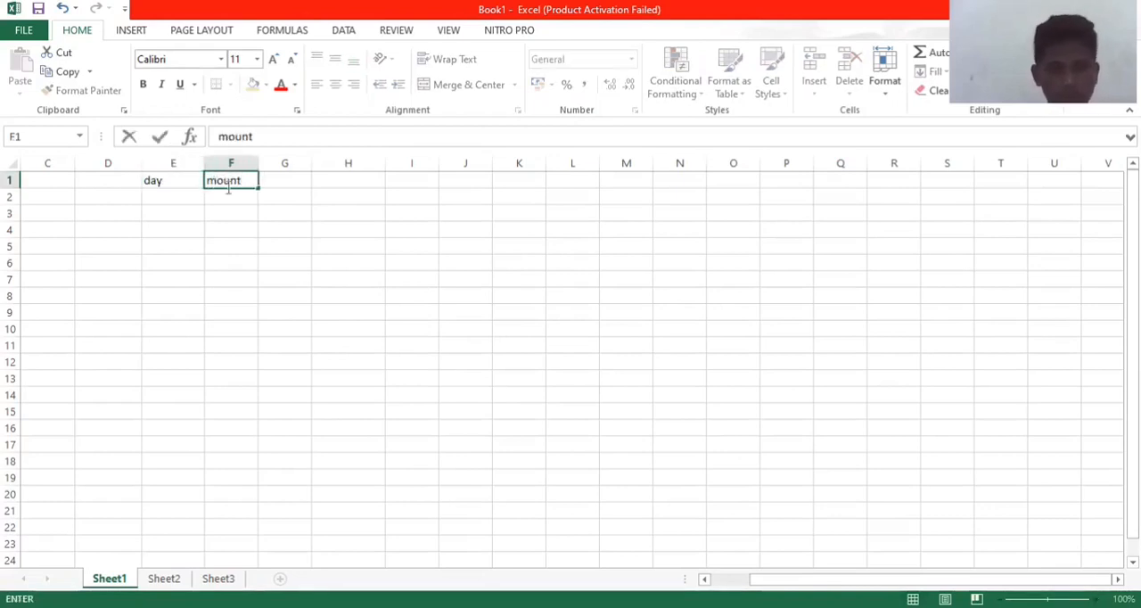
left_click(274, 181)
type("yera")
key("BackSpace")
key("BackSpace")
type("ar")
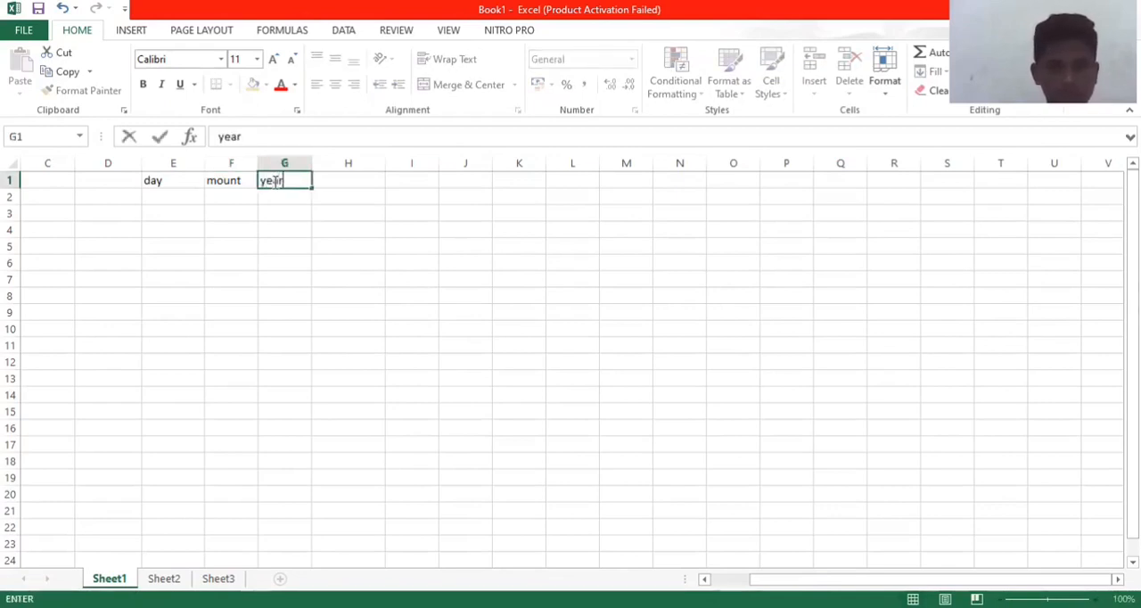
Step: Enter 1 in cell E2 under the "day" header and go to the cell under "mount"
left_click(197, 196)
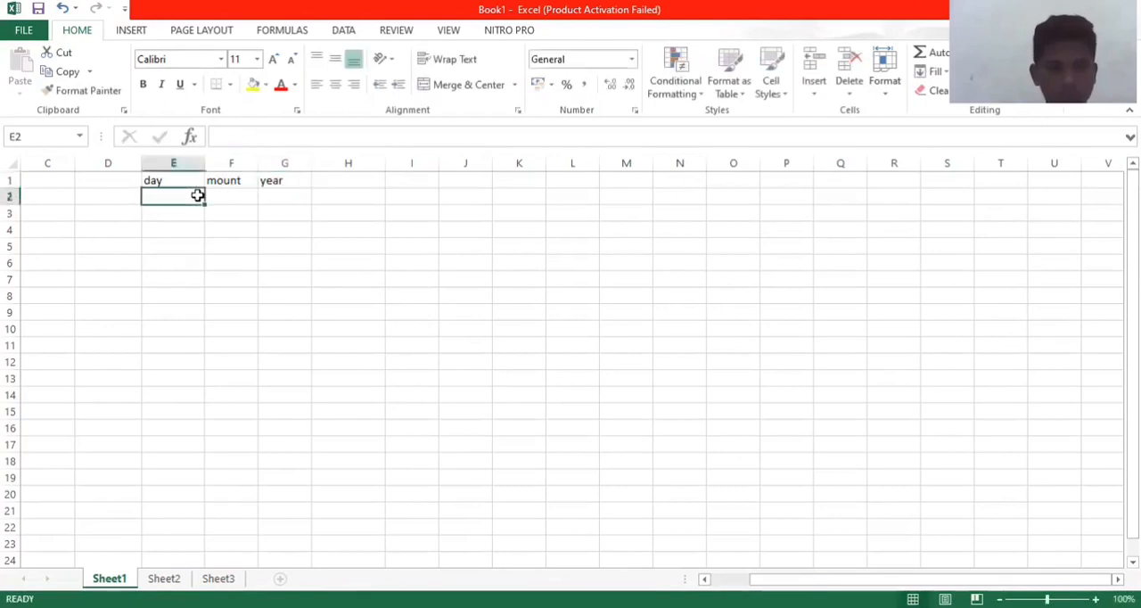
type("1")
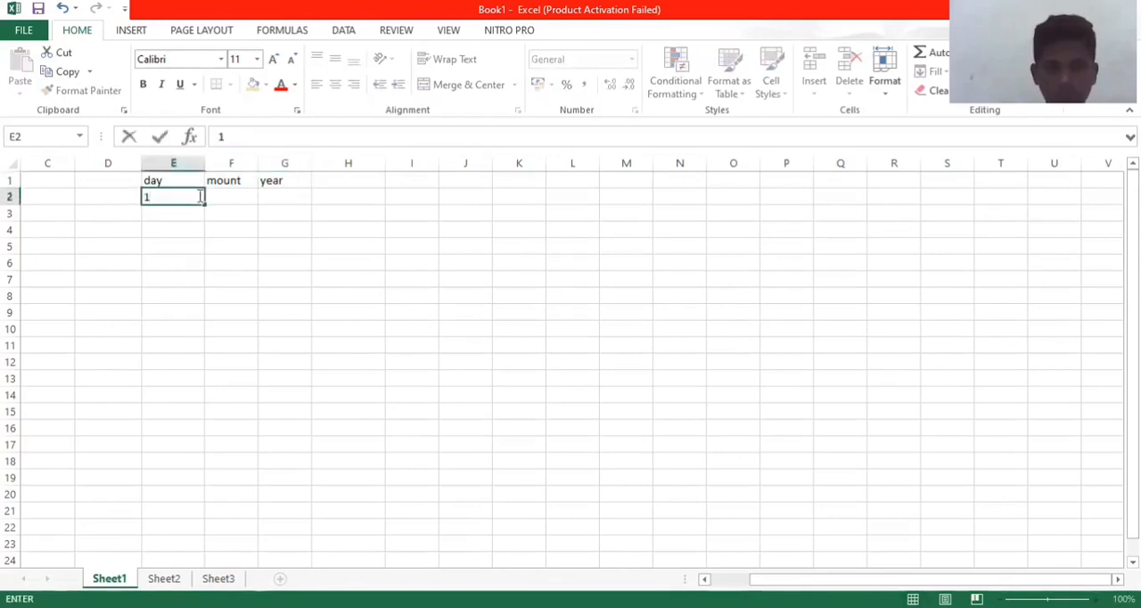
key("Tab")
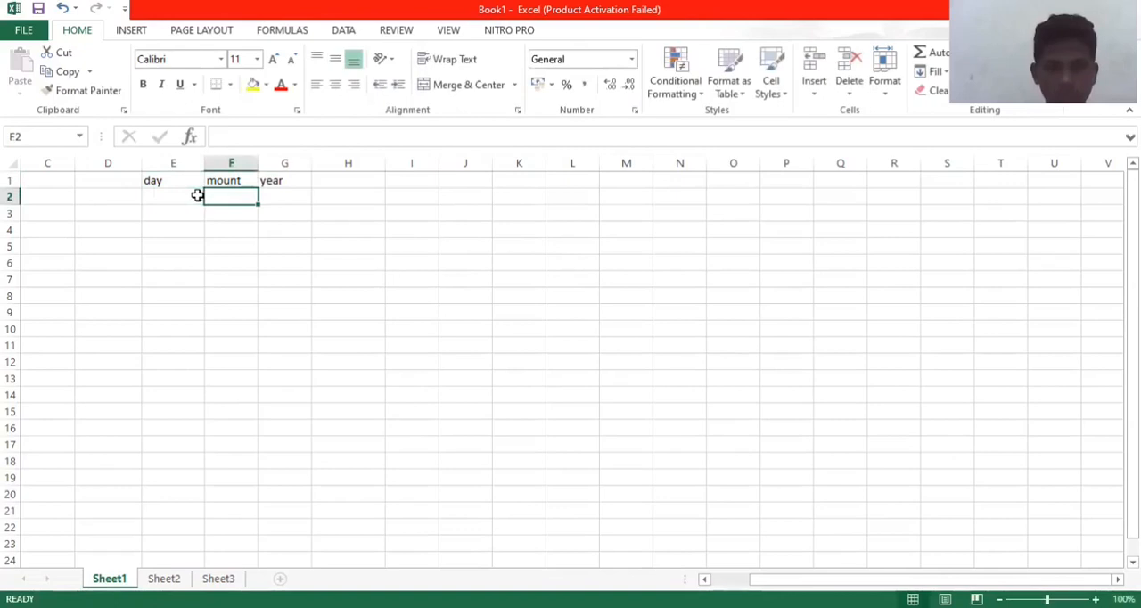
key("Left")
type("1")
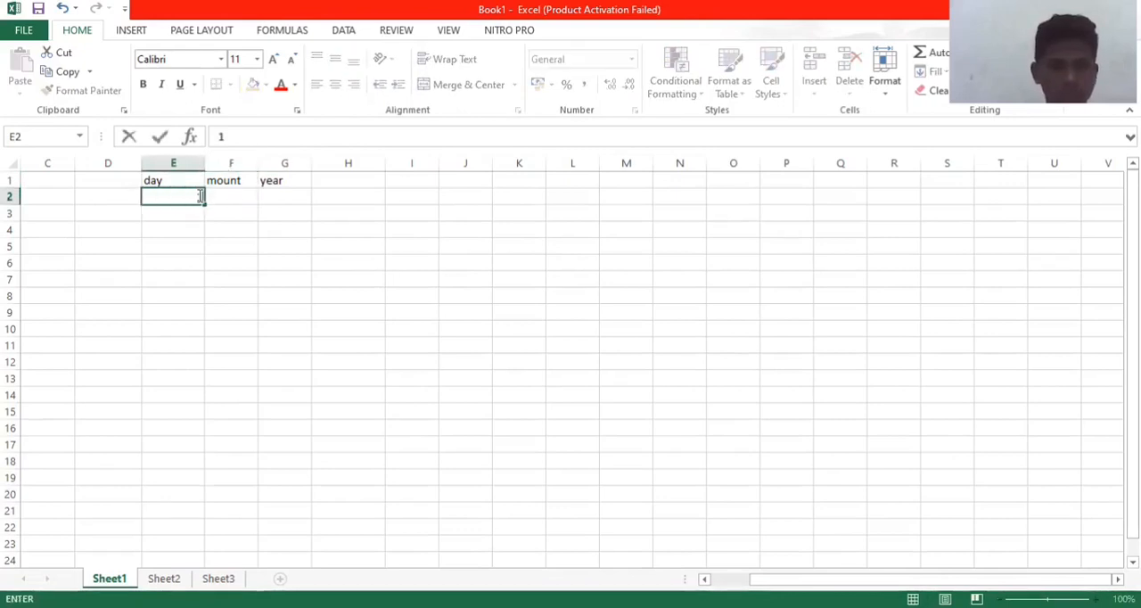
key("Tab")
left_click(197, 195)
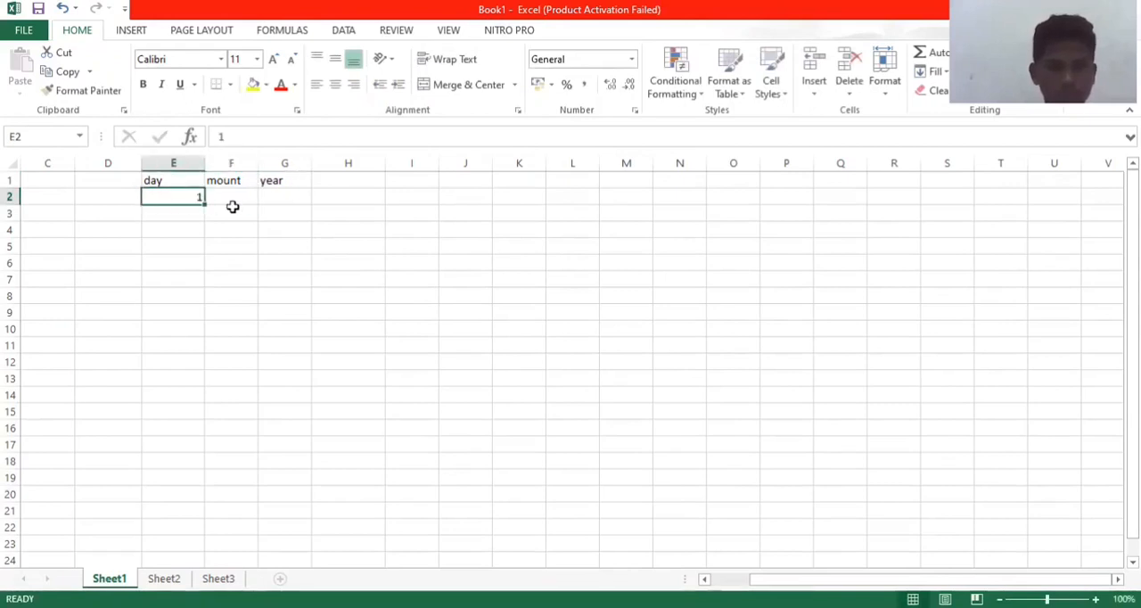
left_click(233, 204)
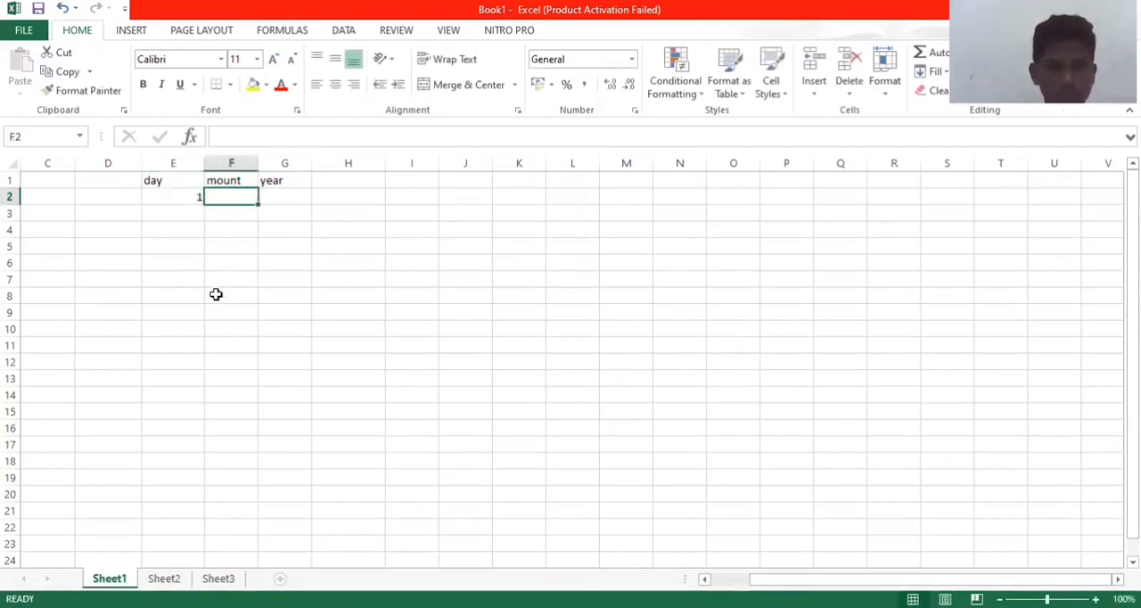
Step: Enter 2 in cell F2 under the "mount" header and 2019 in cell G2 under "year"
type("02")
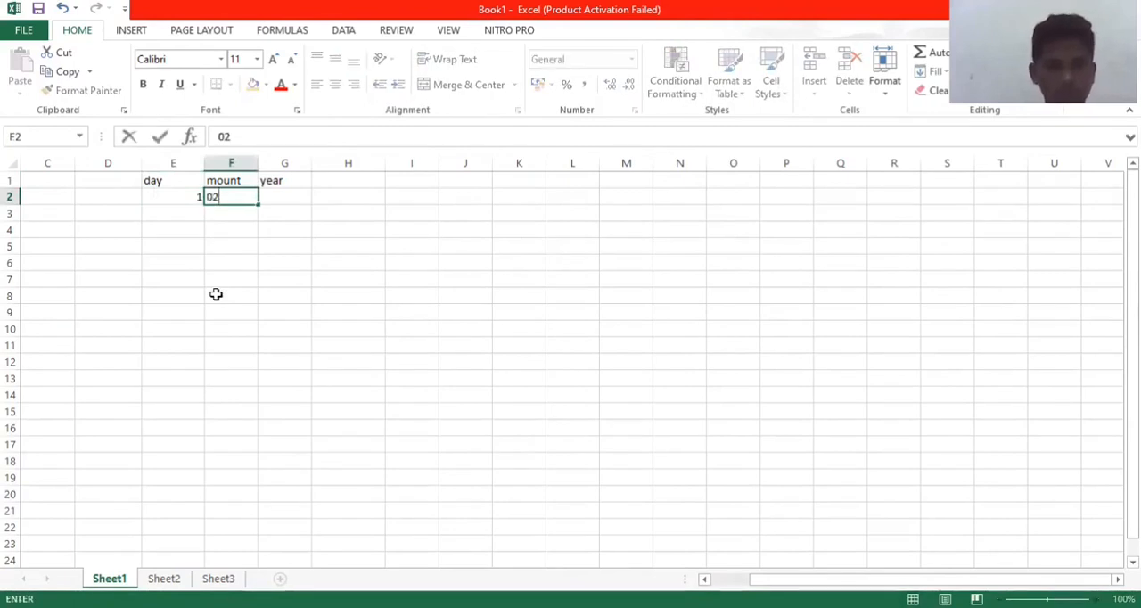
key("Tab")
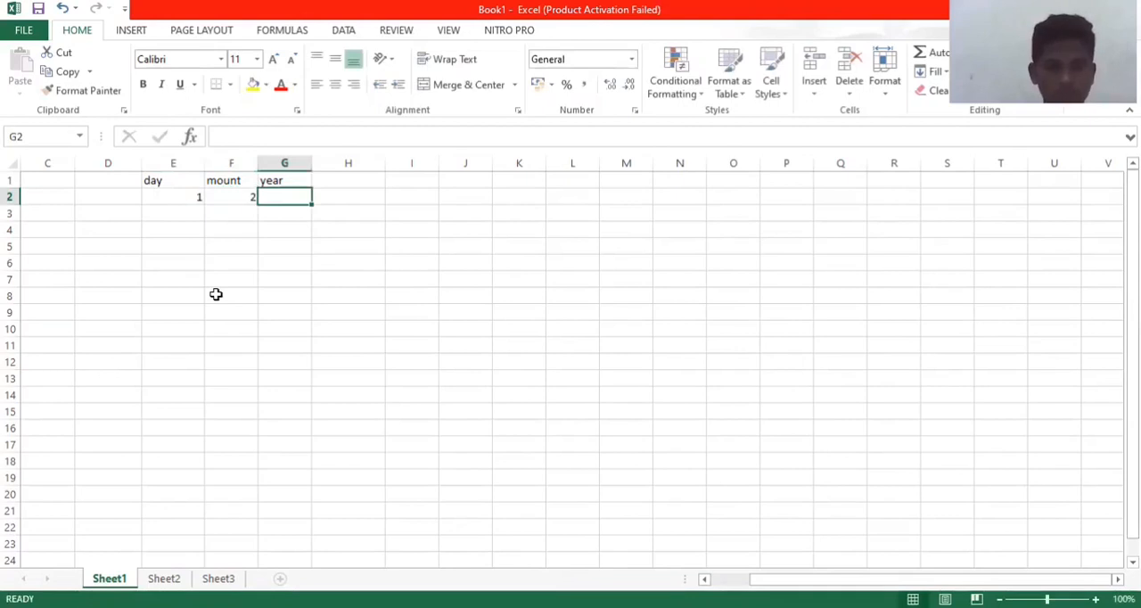
type("2")
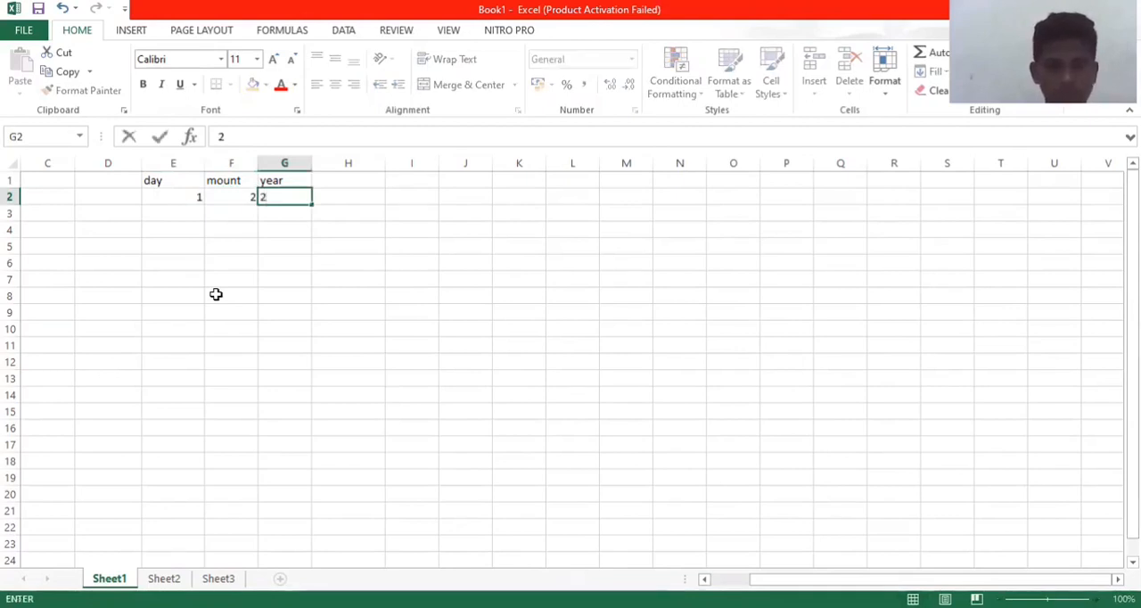
type("019")
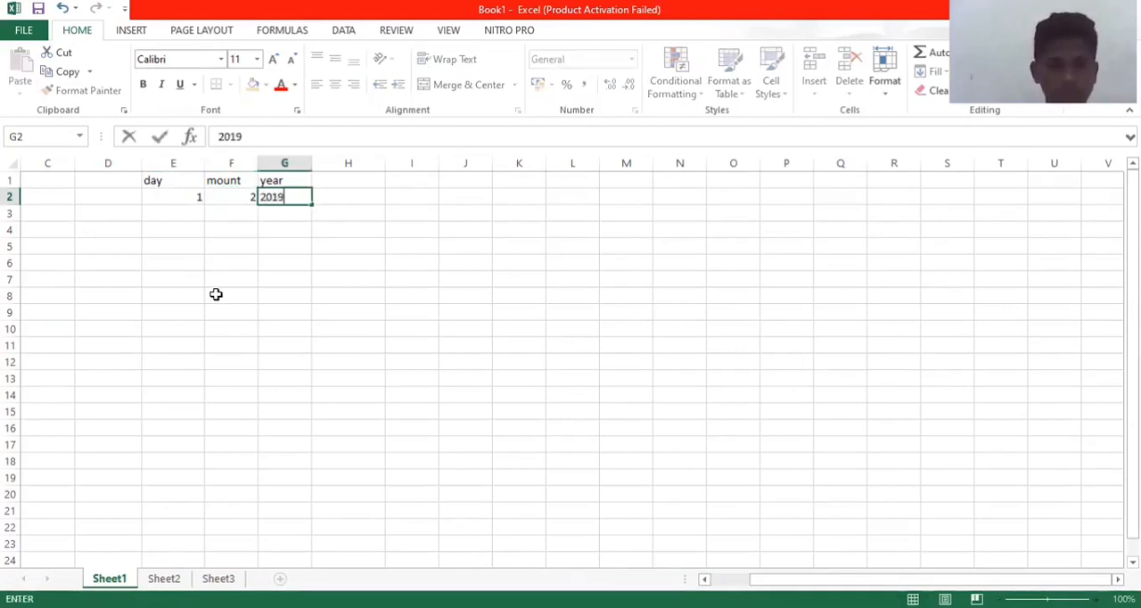
Step: Enter the header "fungsi date" in cell I1
left_click(415, 185)
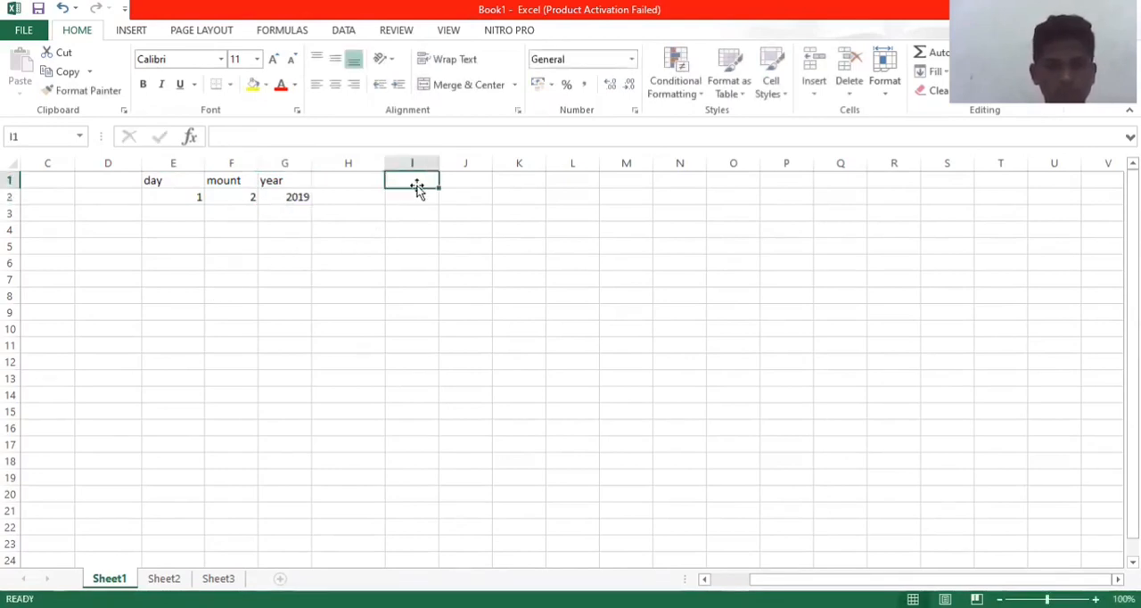
type("fu")
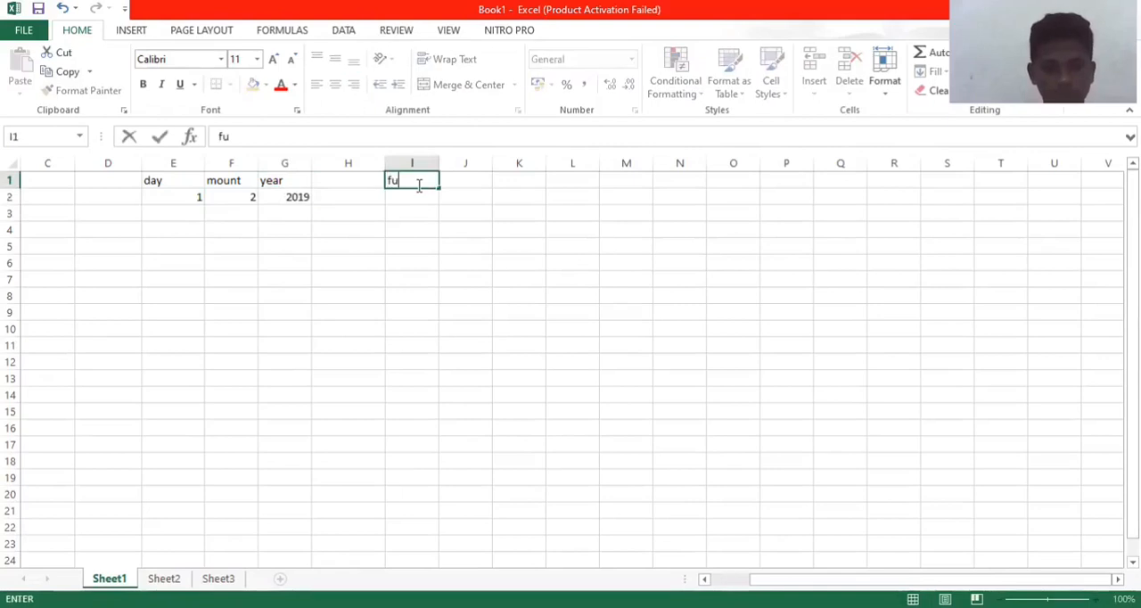
type("ngsi")
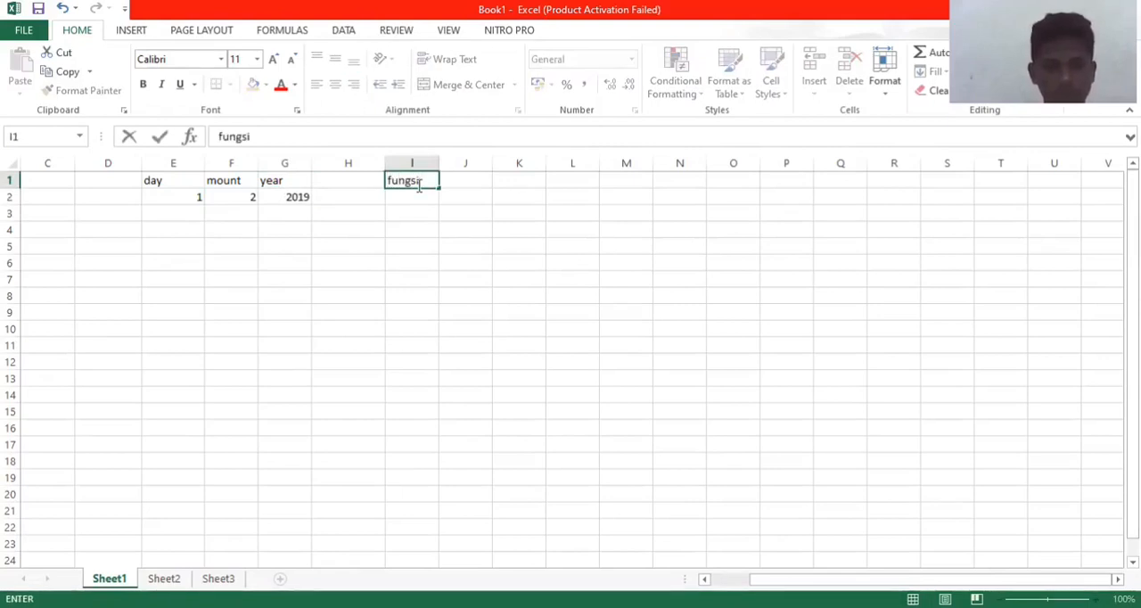
type(" date")
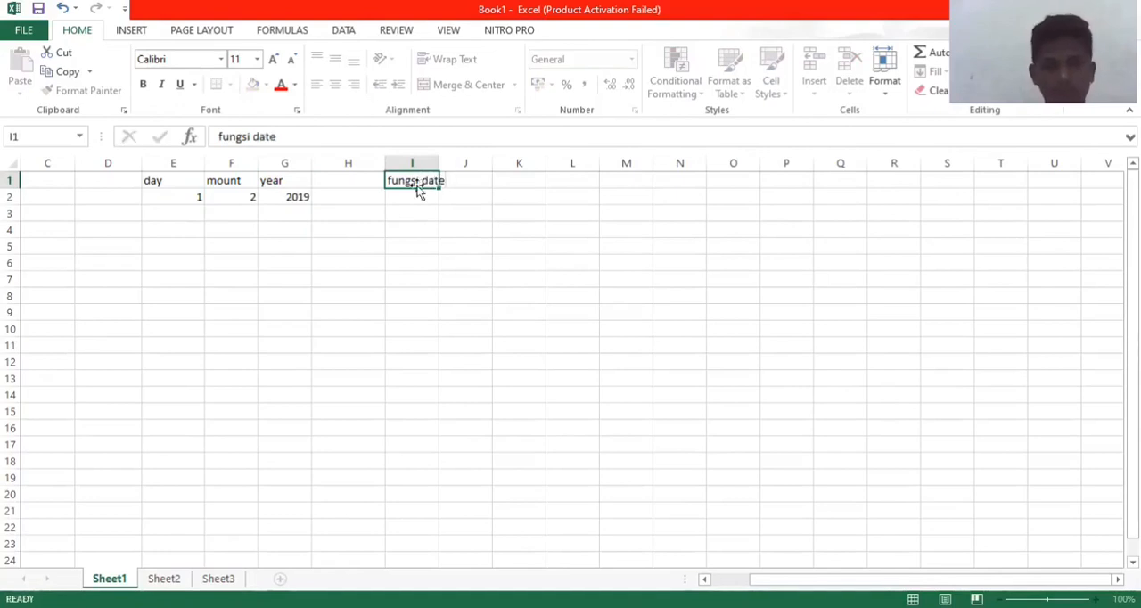
key("Return")
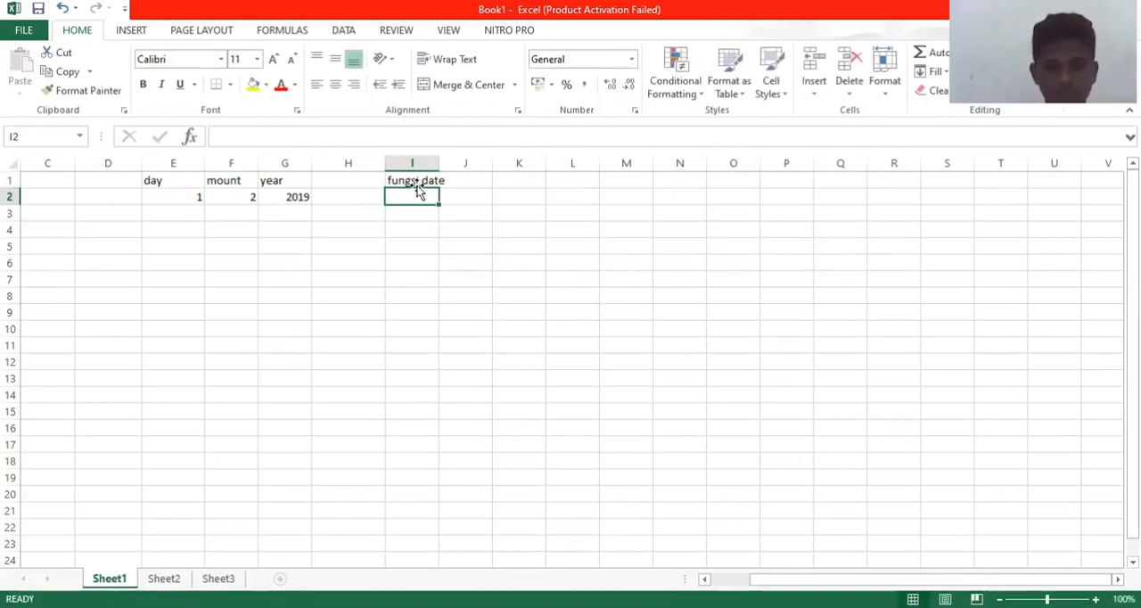
Step: Enter =DATE(G2;F2;E2) in cell I2 to build a date from the year, month and day cells
type("=")
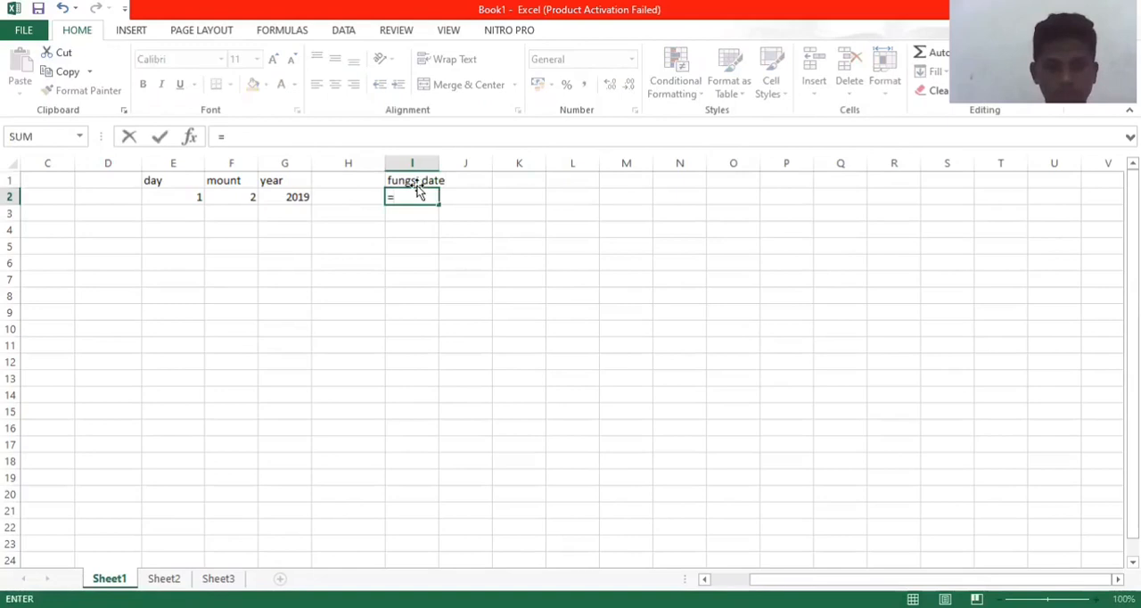
type("date")
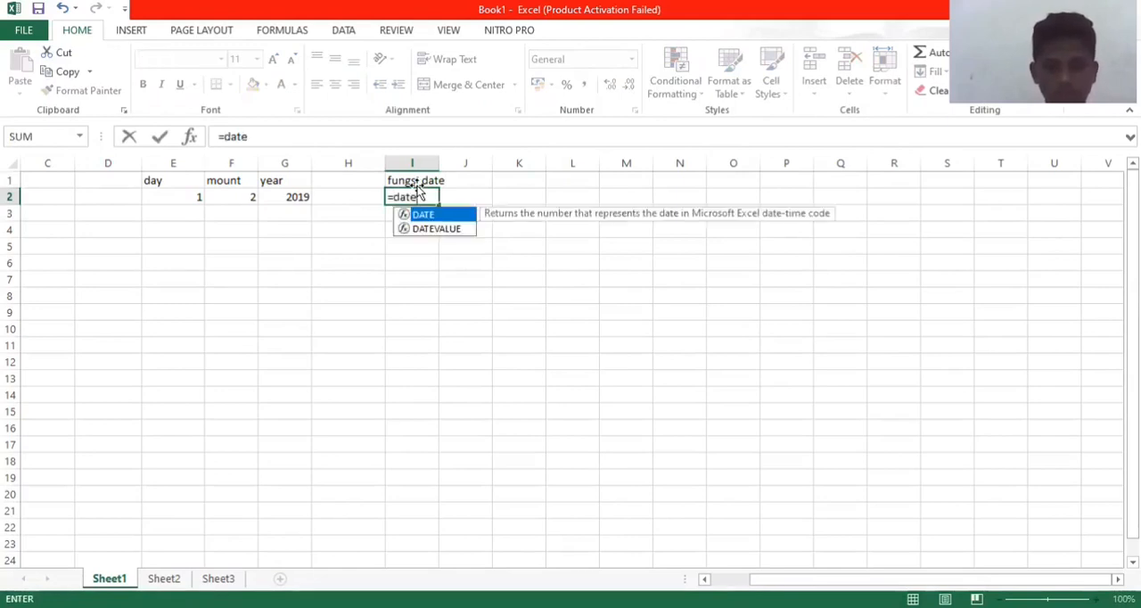
type("(")
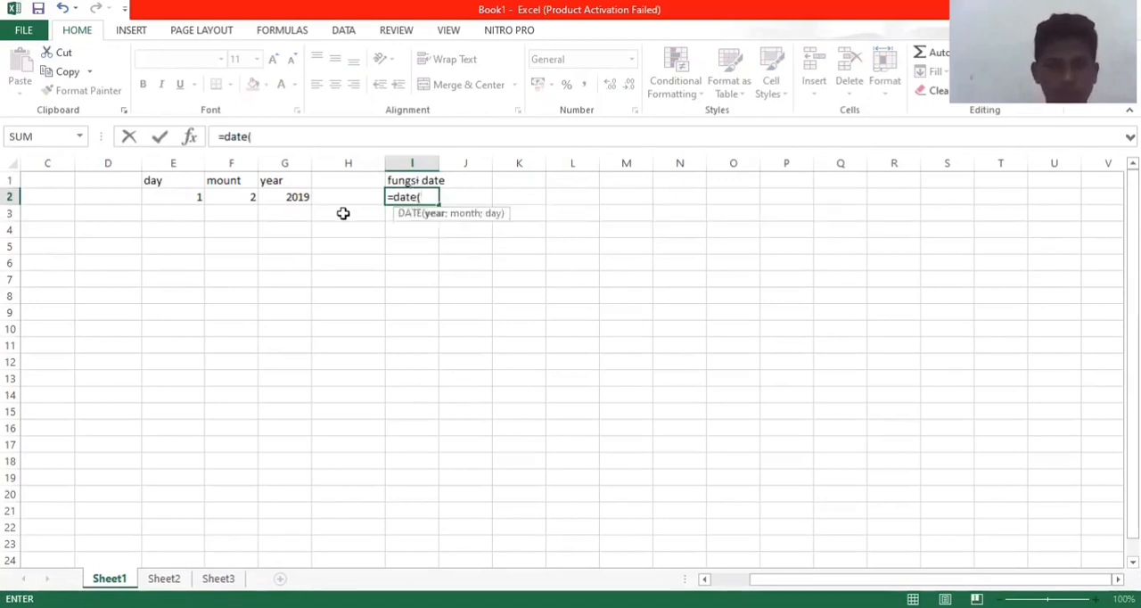
left_click(307, 197)
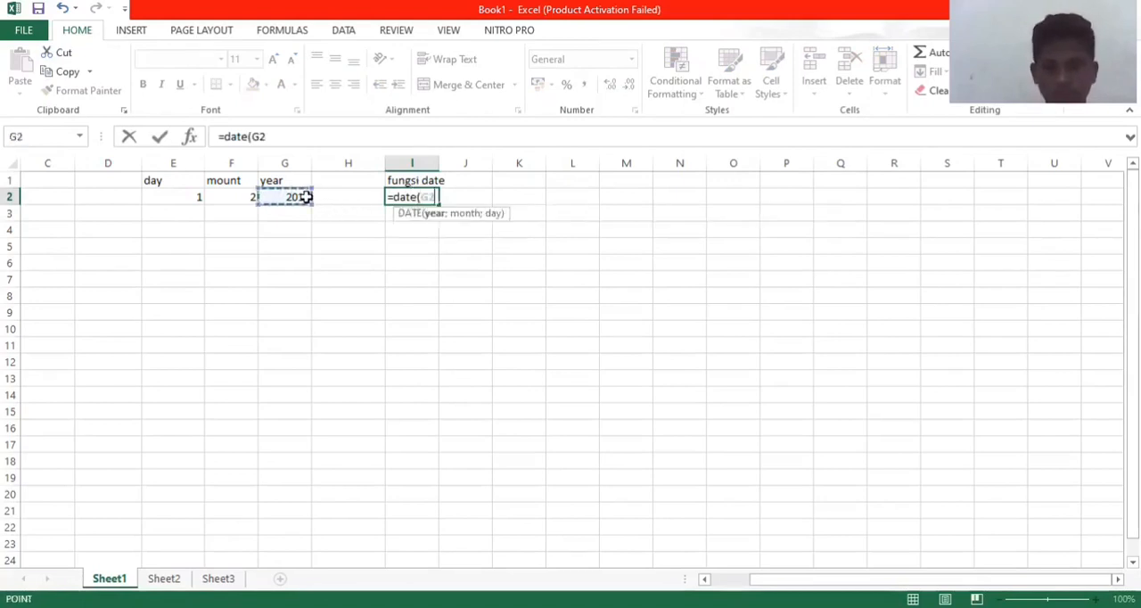
type(";")
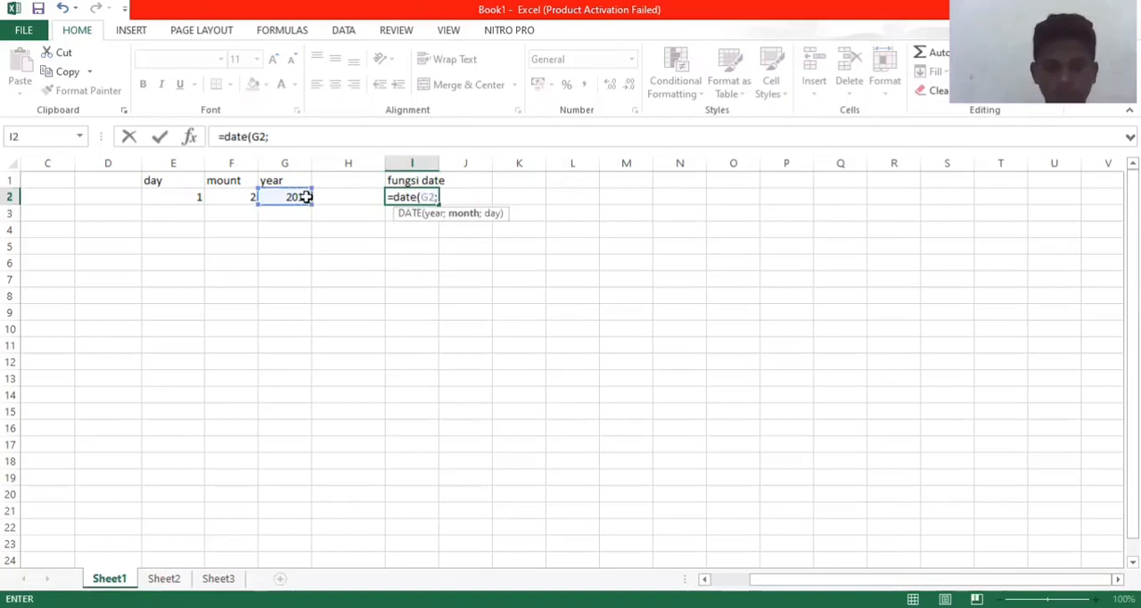
key("Left")
key("Left")
key("Left")
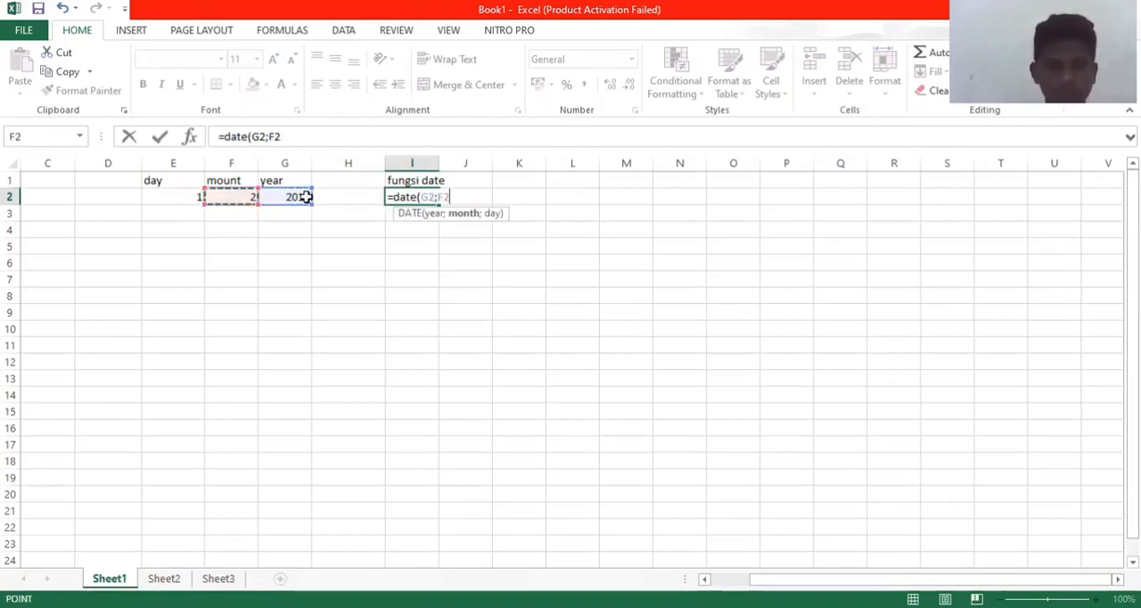
type(";")
key("Left")
key("Left")
key("Left")
key("Left")
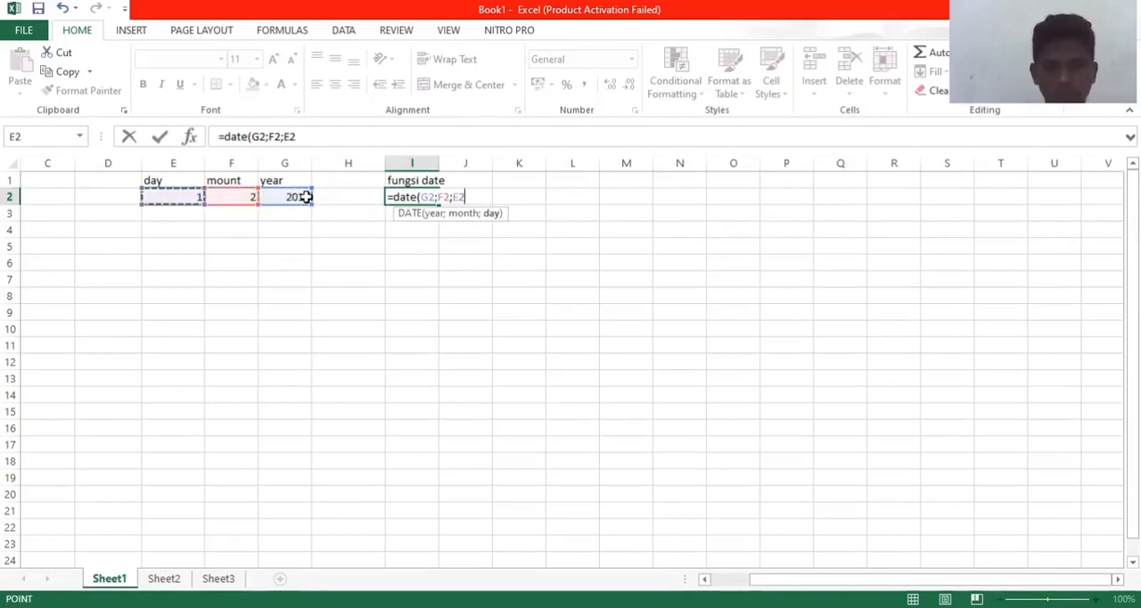
key("Return")
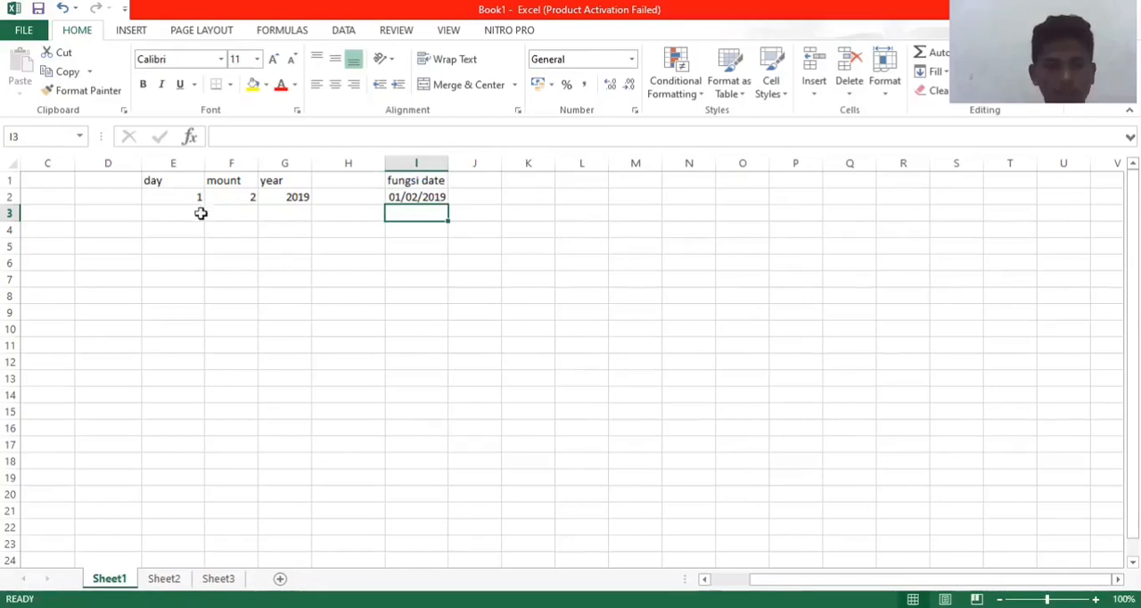
Step: Enter the header "start date" in cell E5 and the date 1/2/2019 in cell E6 below it
left_click(172, 246)
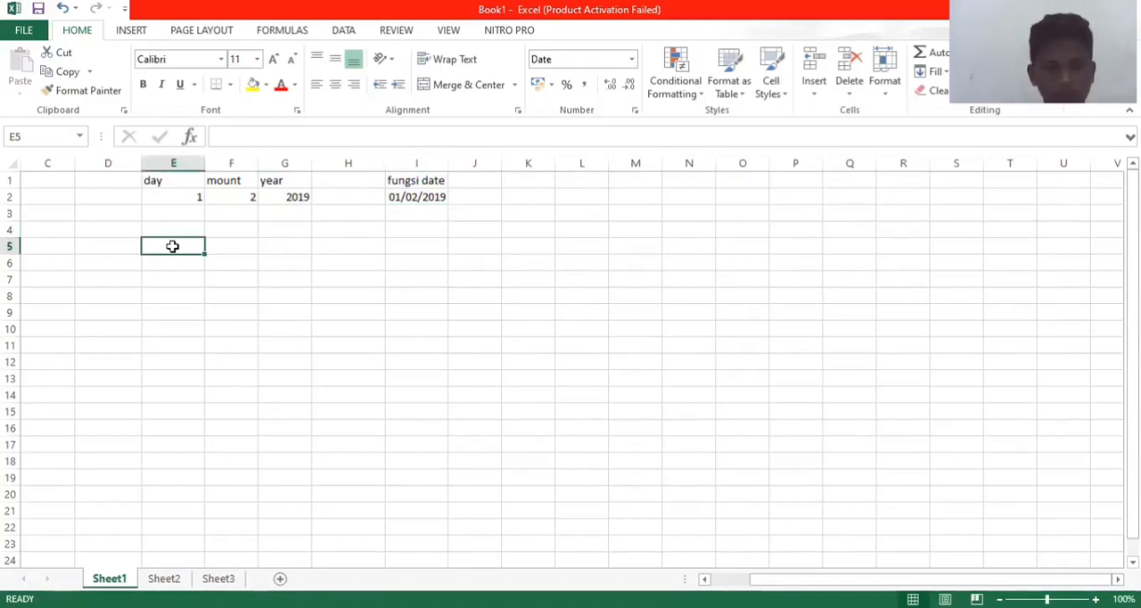
type("st")
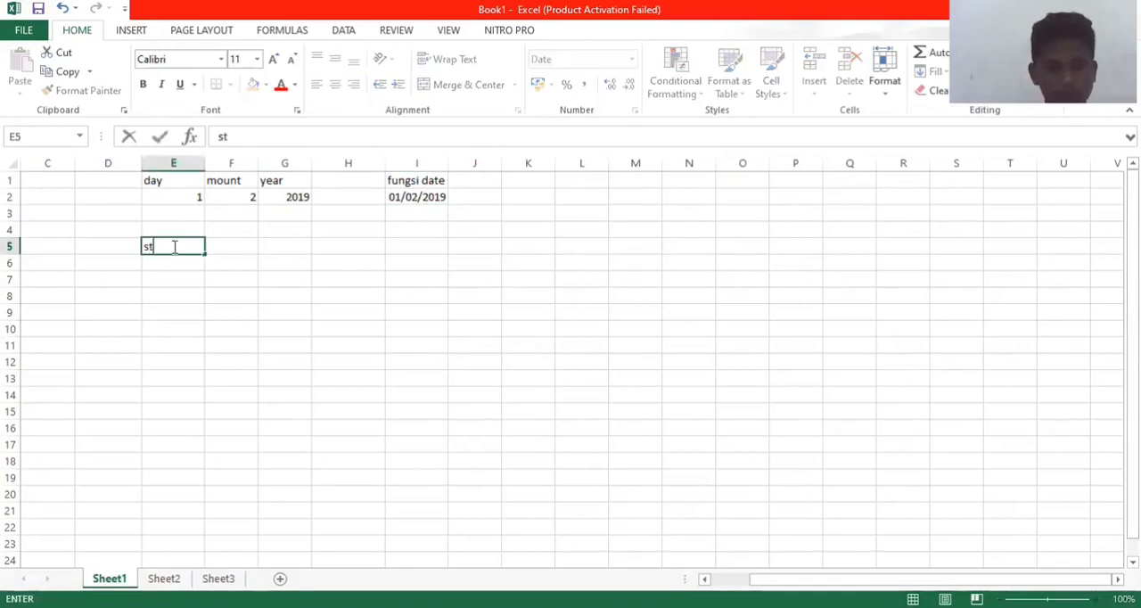
type("art")
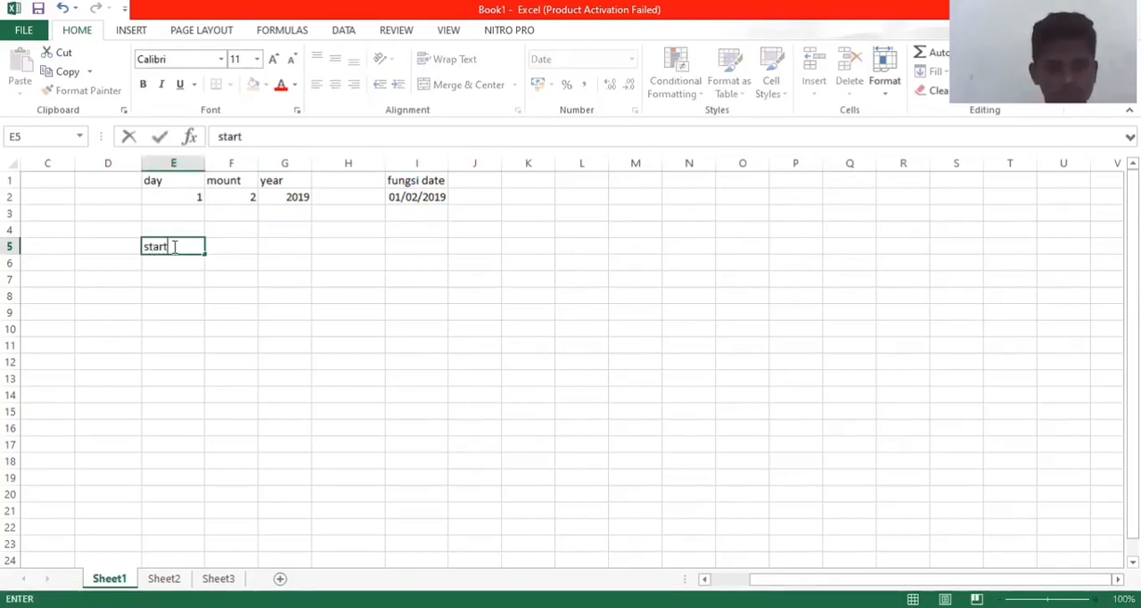
type(" date")
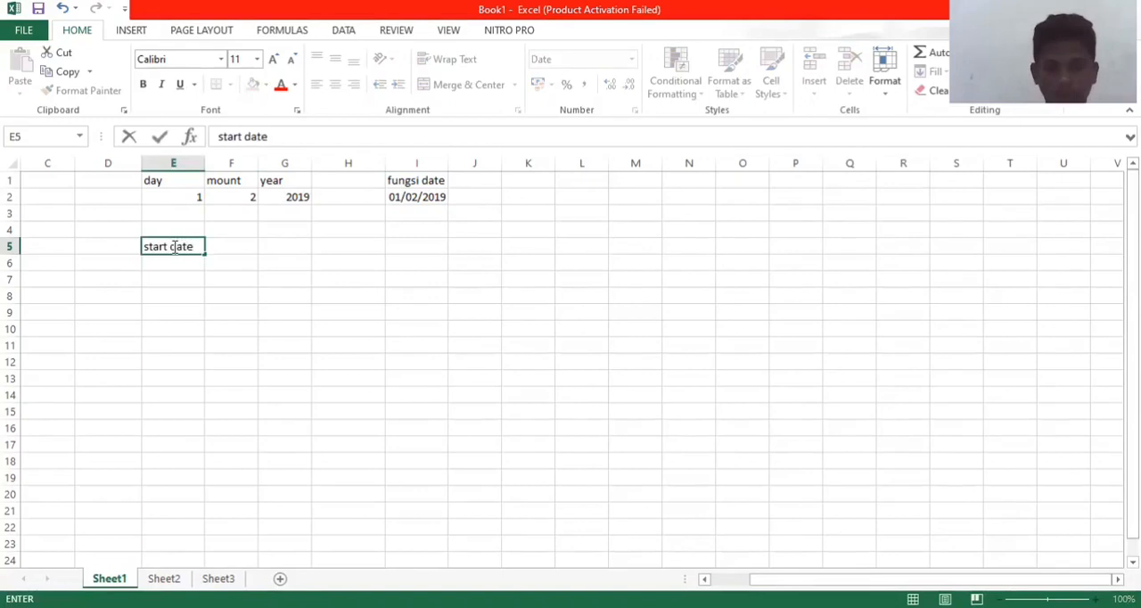
key("Return")
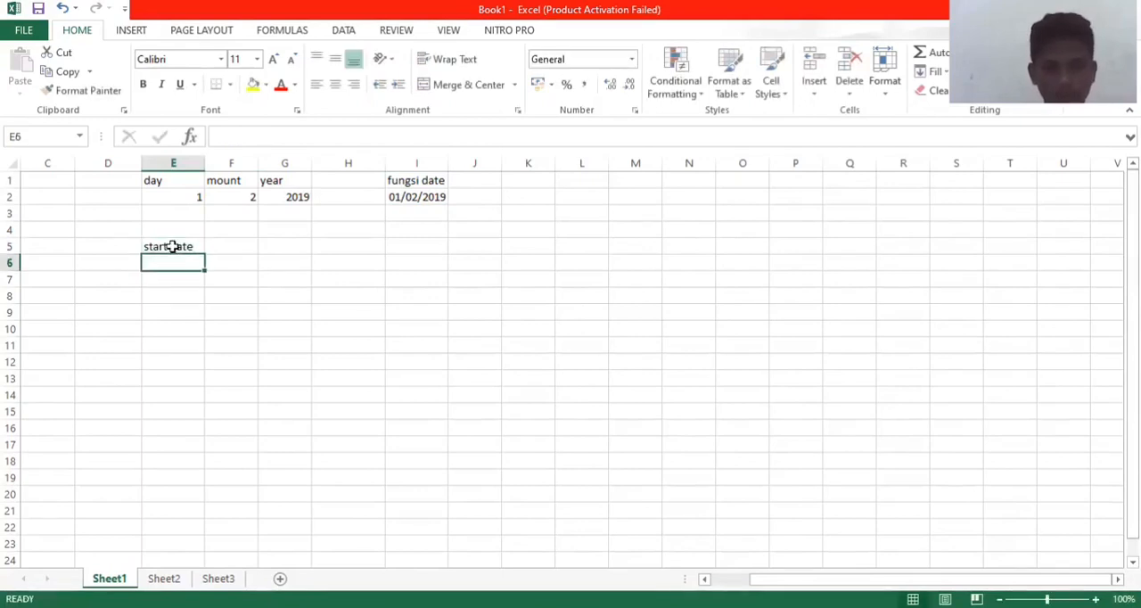
type("1/")
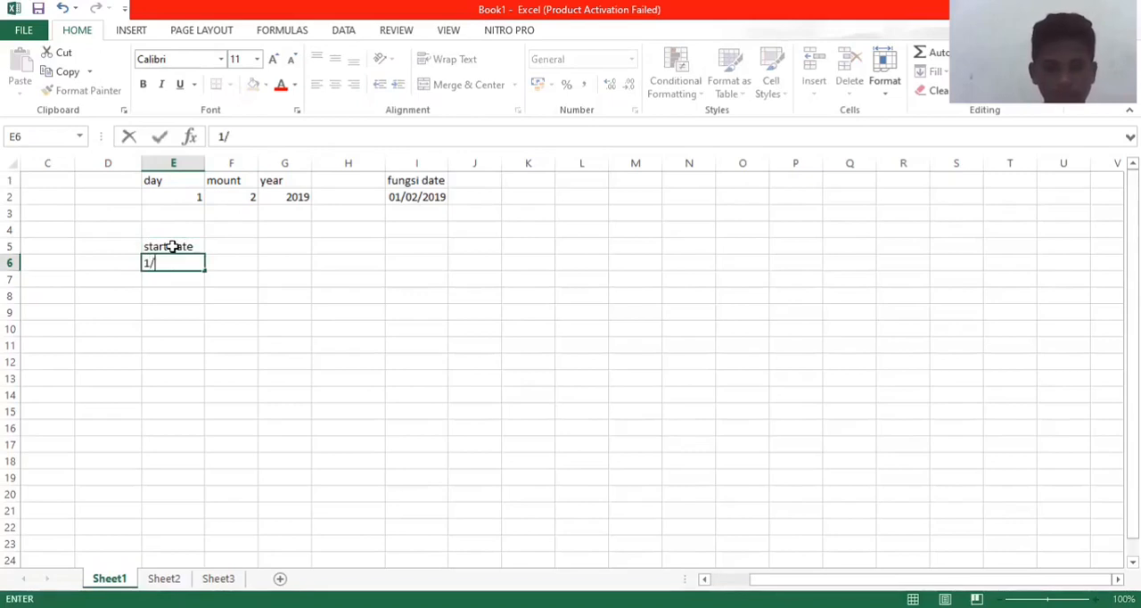
type("2/2019")
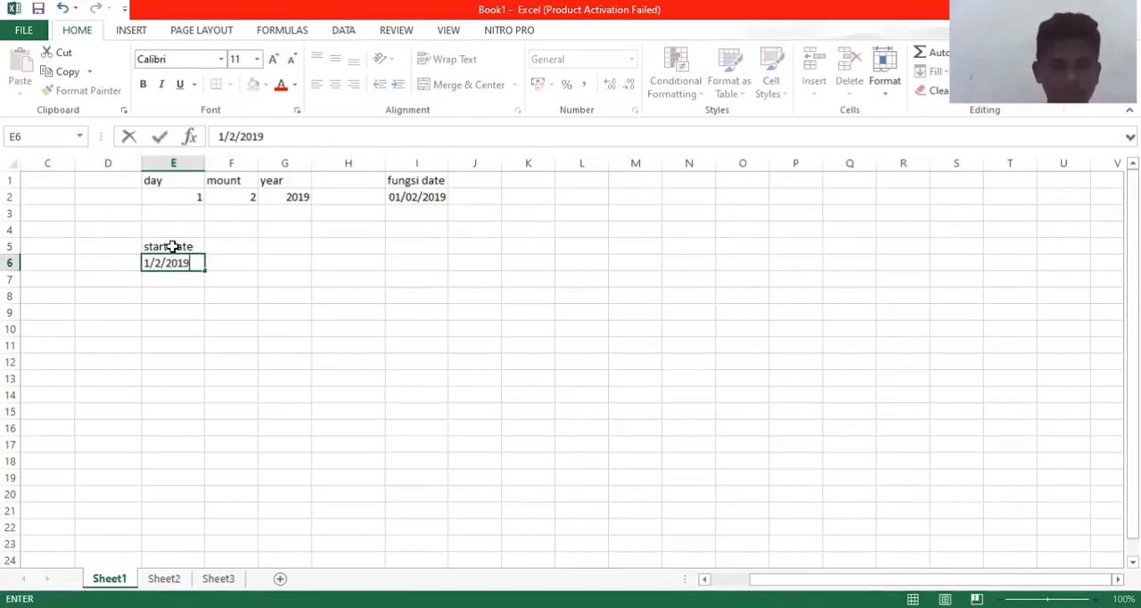
key("Tab")
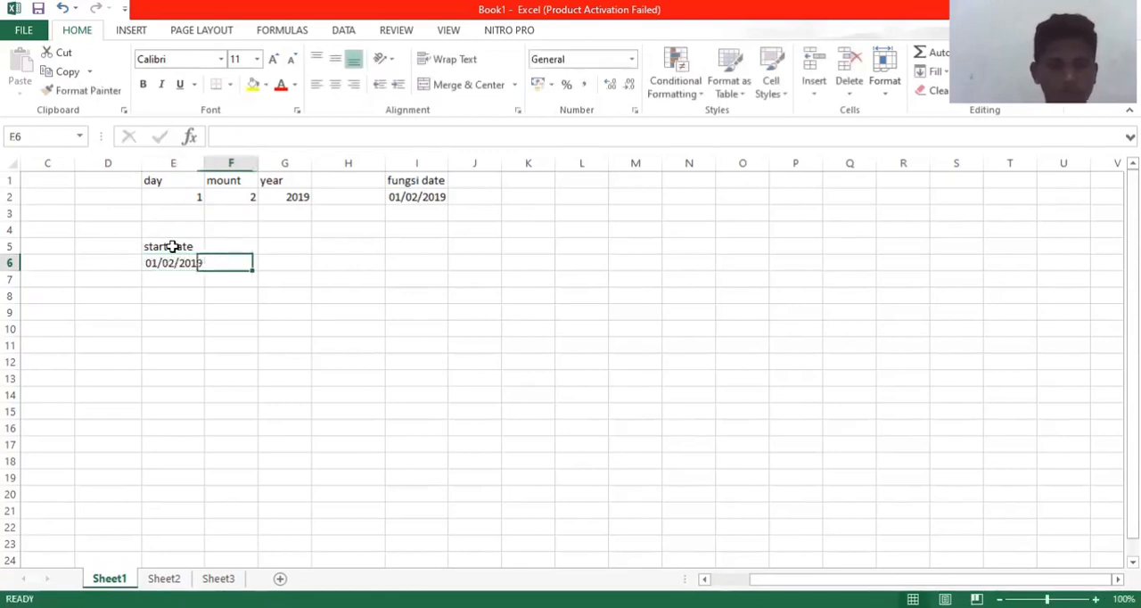
Step: Enter the header "end date" in cell F5 and the date 28/02/2019 in cell F6 below it
key("Up")
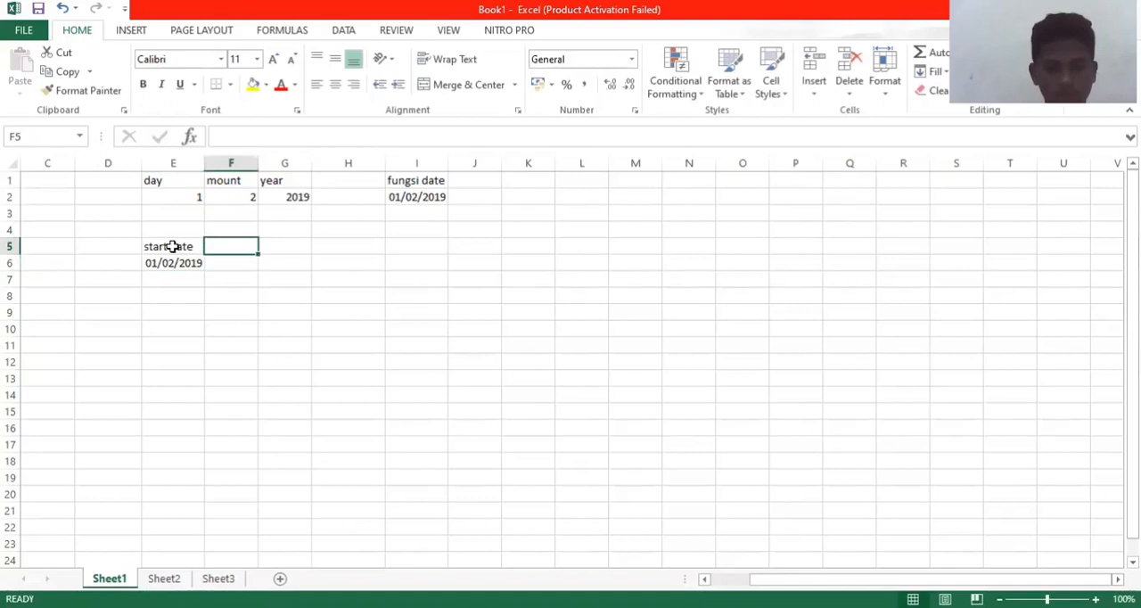
type("end date")
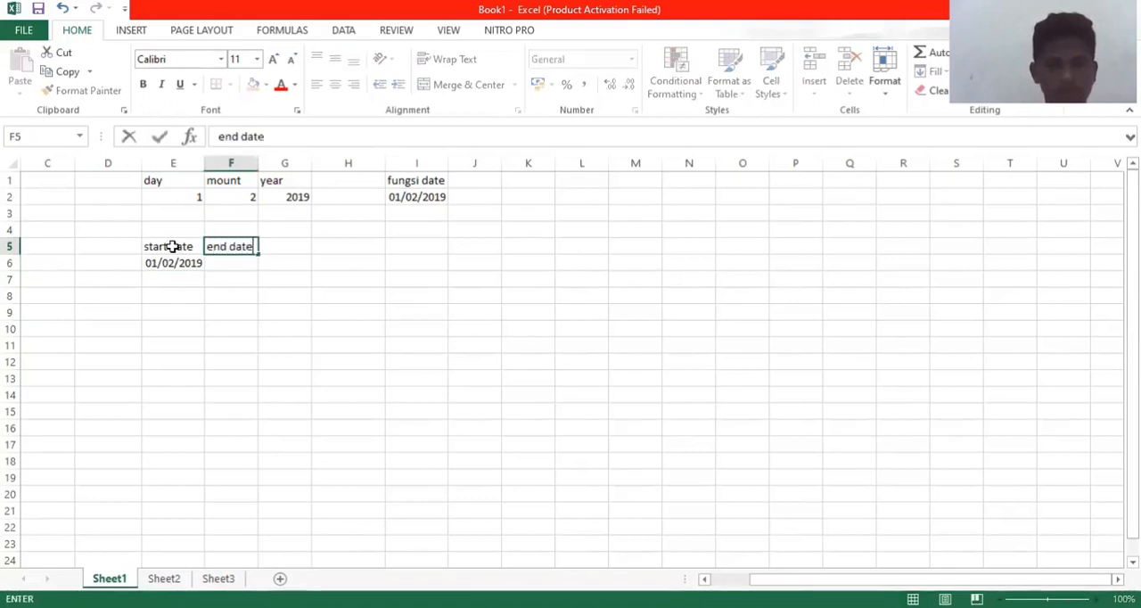
key("Return")
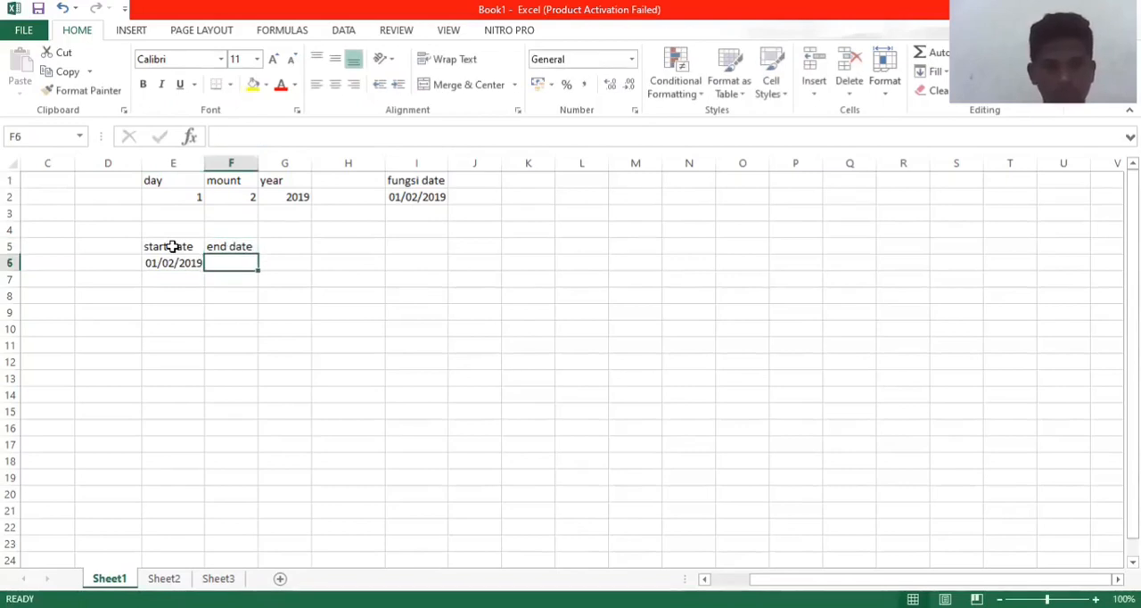
type("28/")
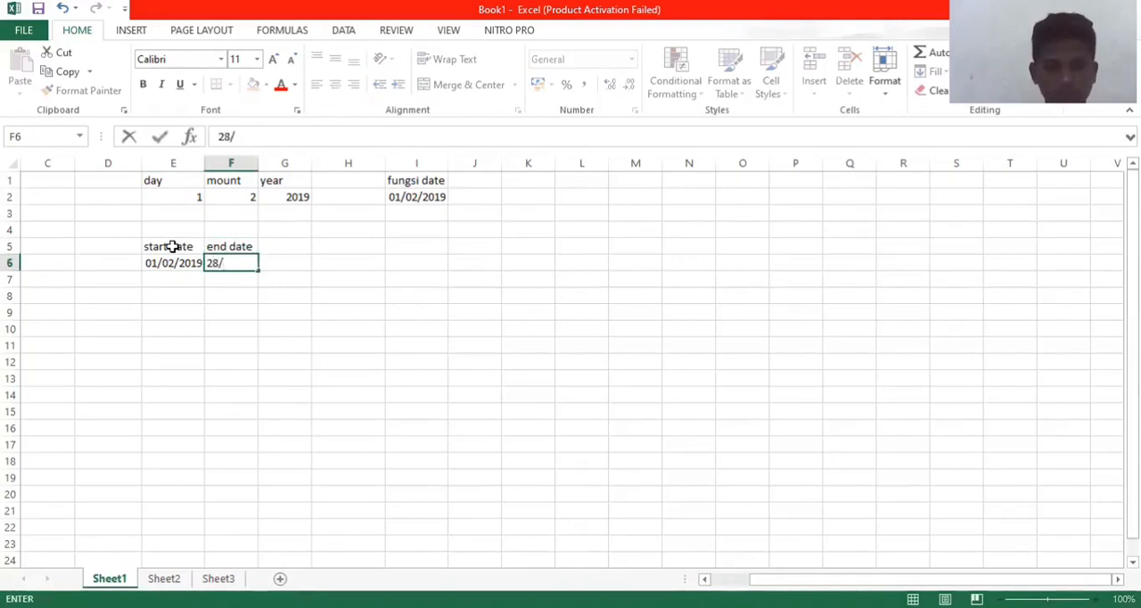
type("02/2019")
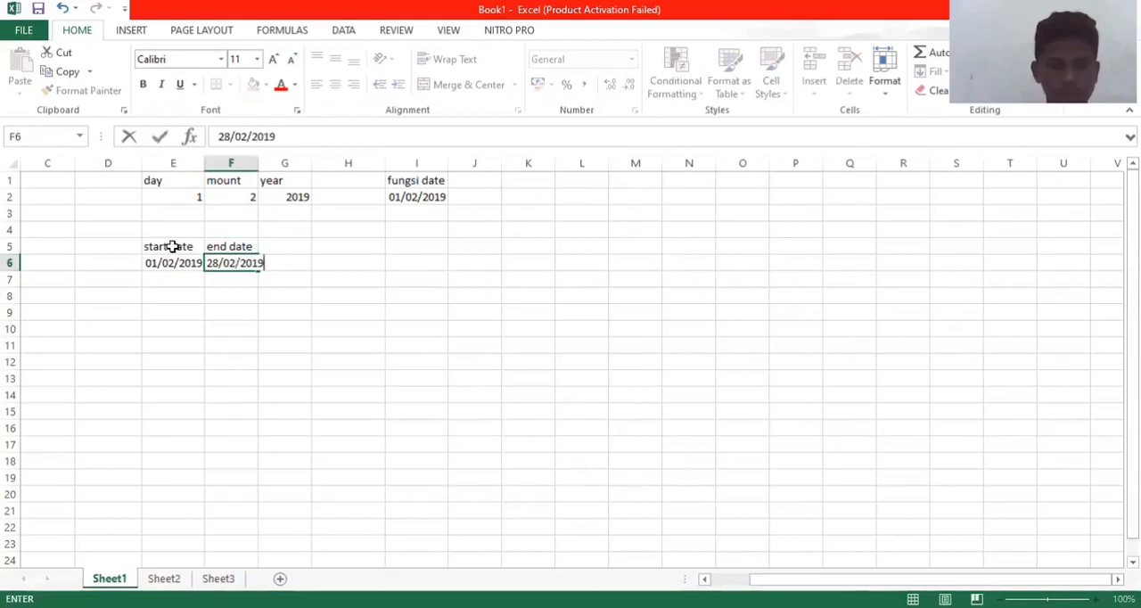
key("Tab")
key("Tab")
key("Tab")
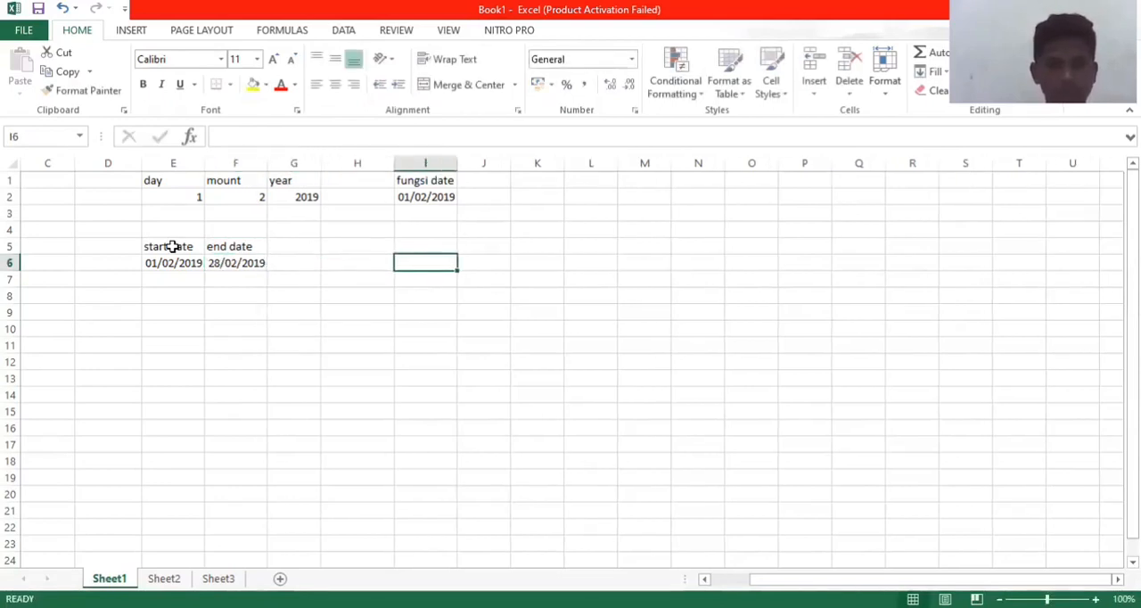
Step: Enter the header "fungsi datedif" in cell I5, in the same row as the start and end date headers
key("Up")
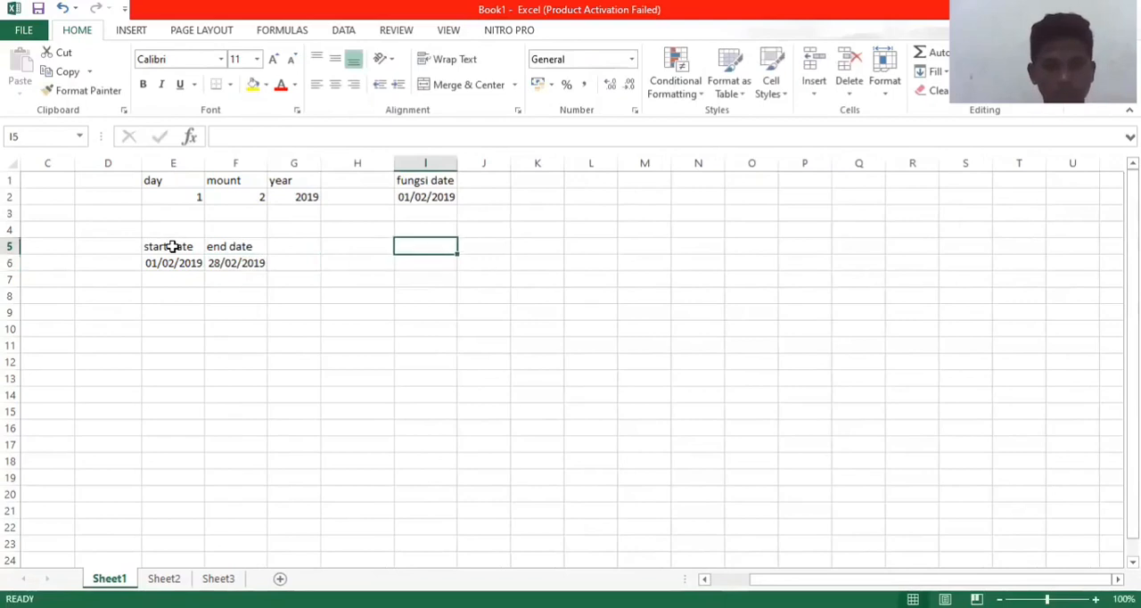
type("fungsi datedif")
key("Return")
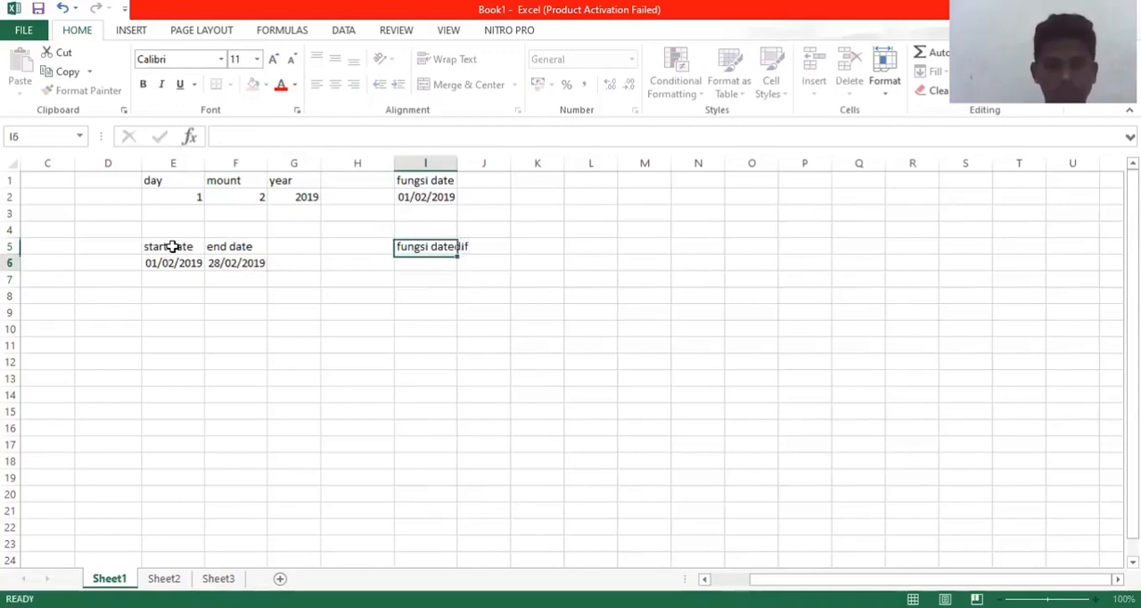
type("dated")
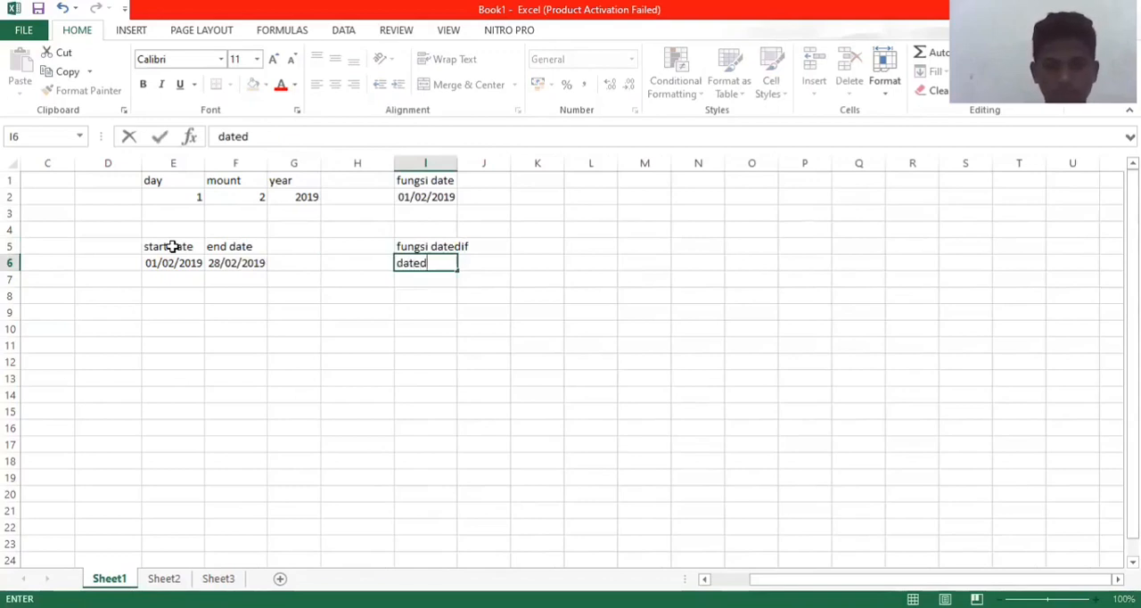
key("BackSpace")
key("BackSpace")
key("BackSpace")
key("BackSpace")
key("BackSpace")
Step: Enter =DATEDIF(E6;F6;"d") in cell I6 to count the days between the start and end dates
type("=")
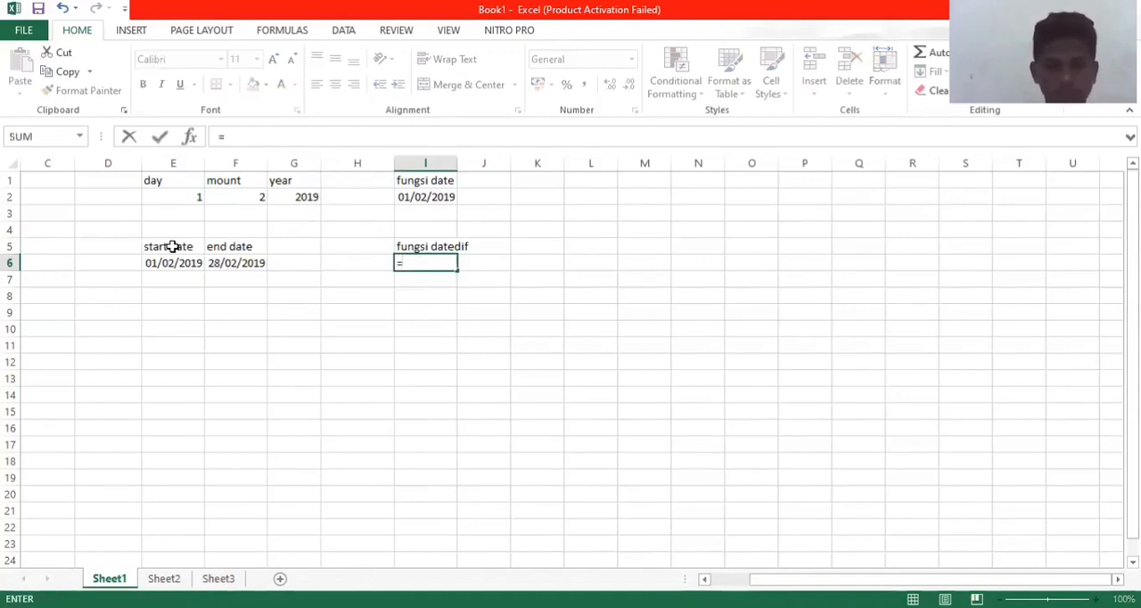
type("date")
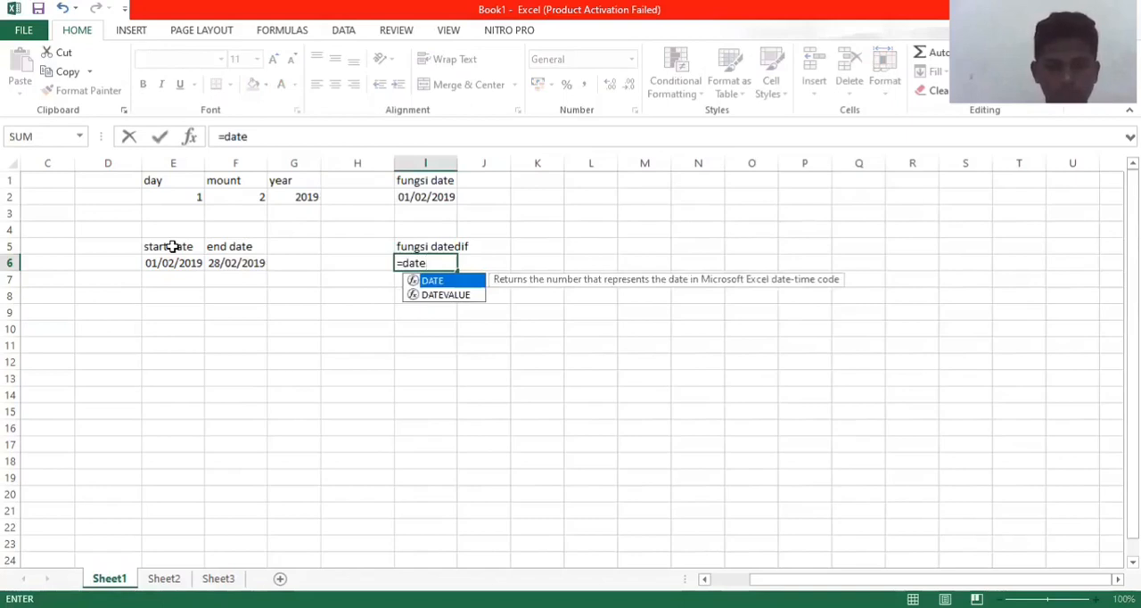
type("dif")
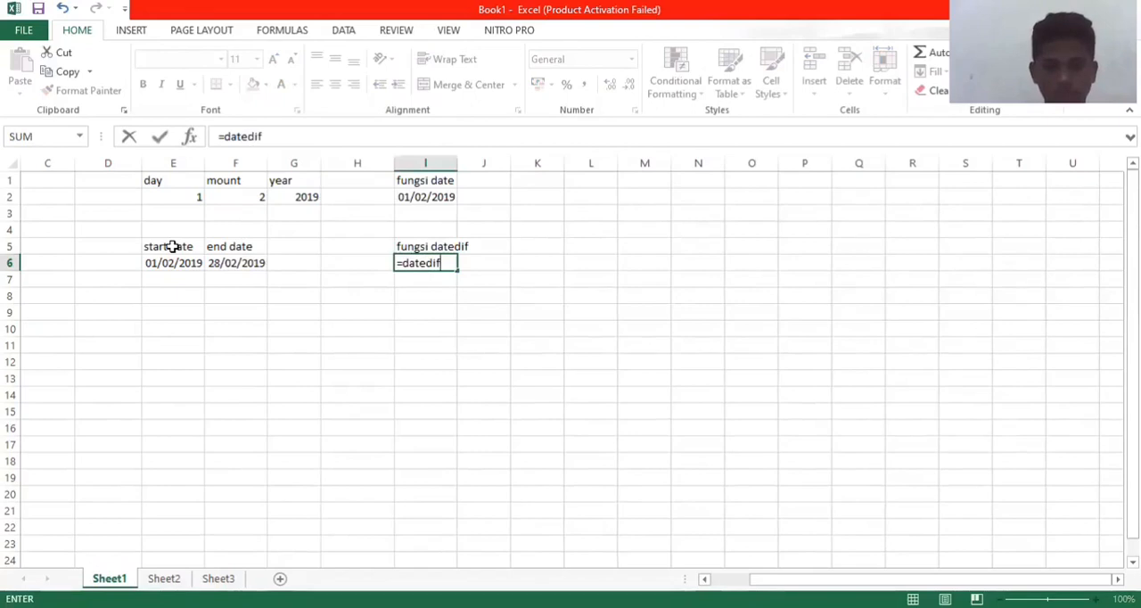
type("(")
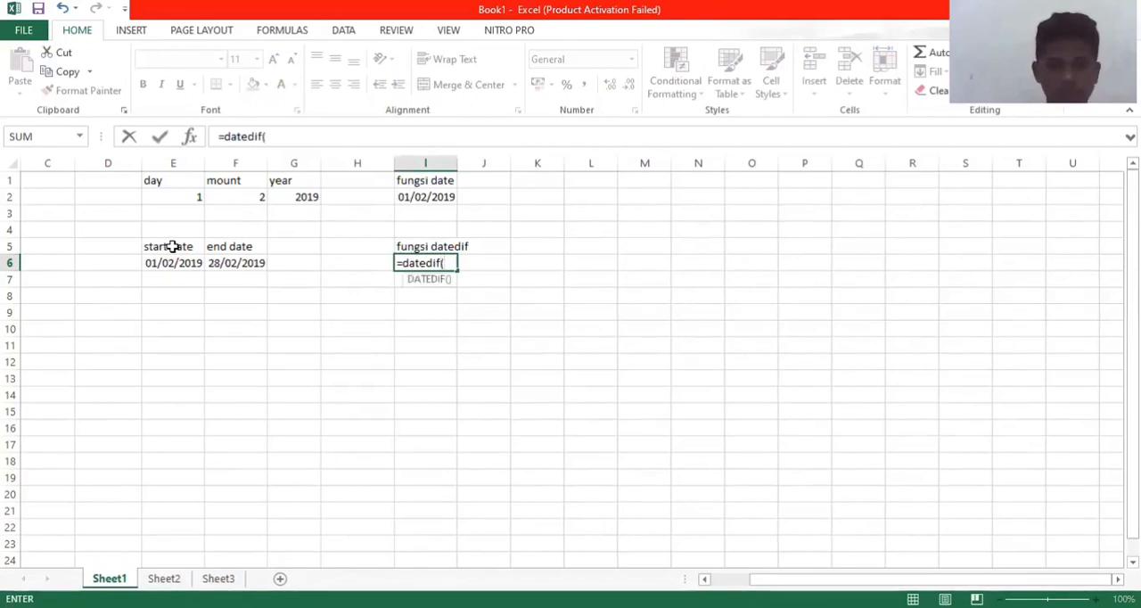
key("Left")
key("Left")
key("Left")
key("Left")
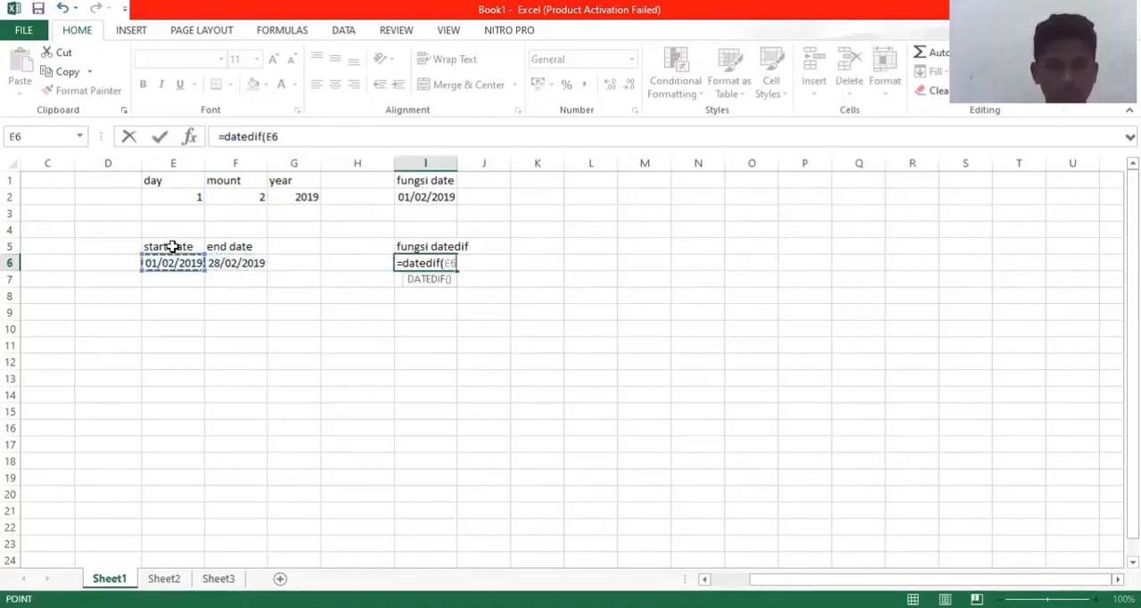
type(";")
key("Left")
key("Left")
key("Left")
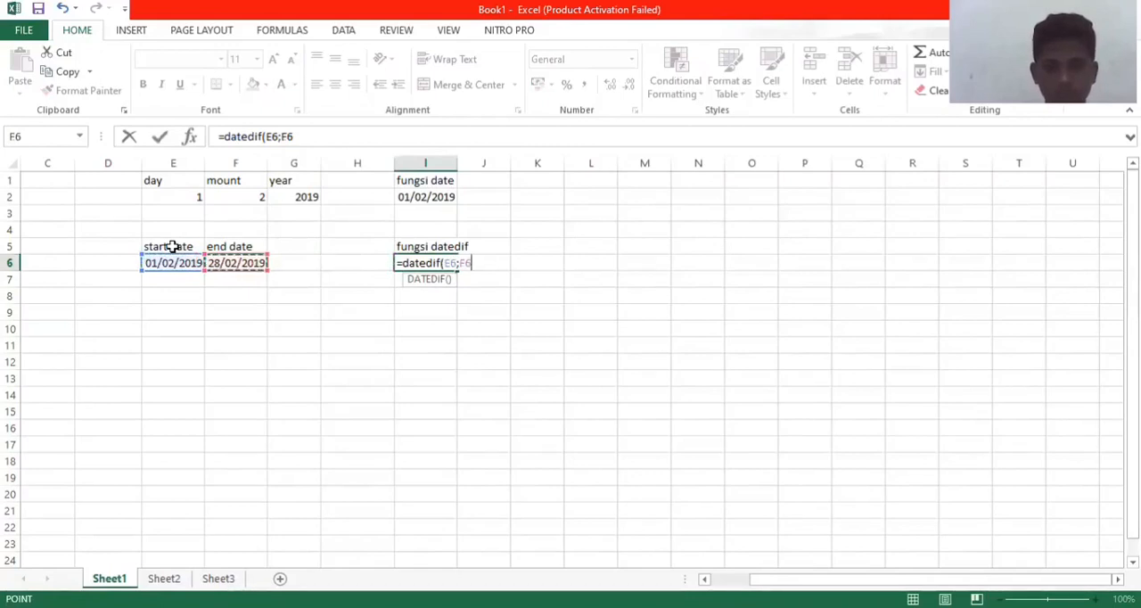
type(";")
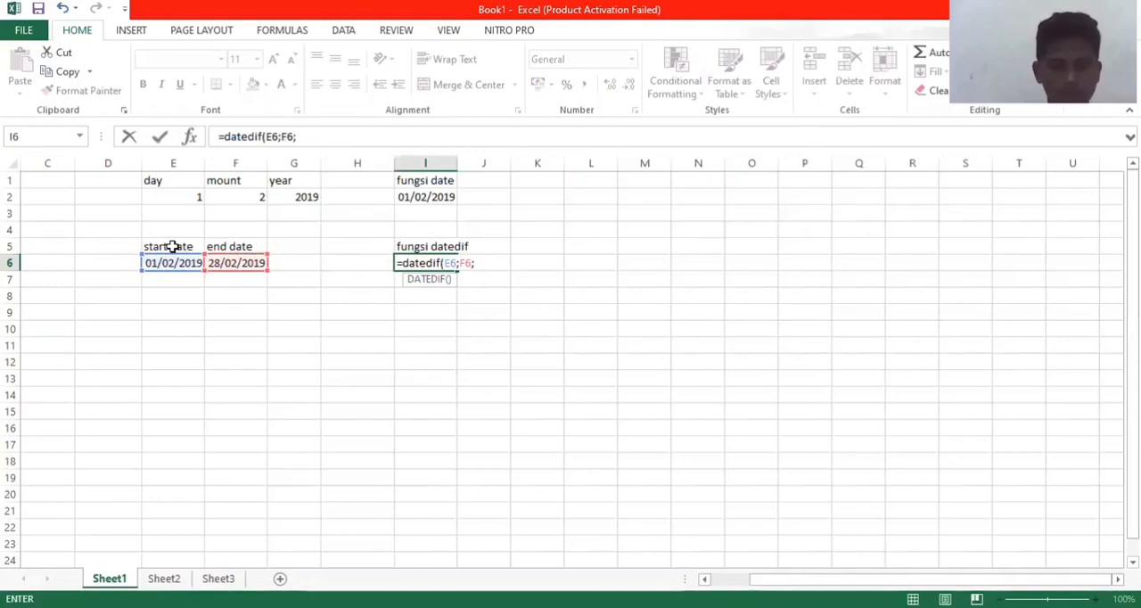
type("\"d")
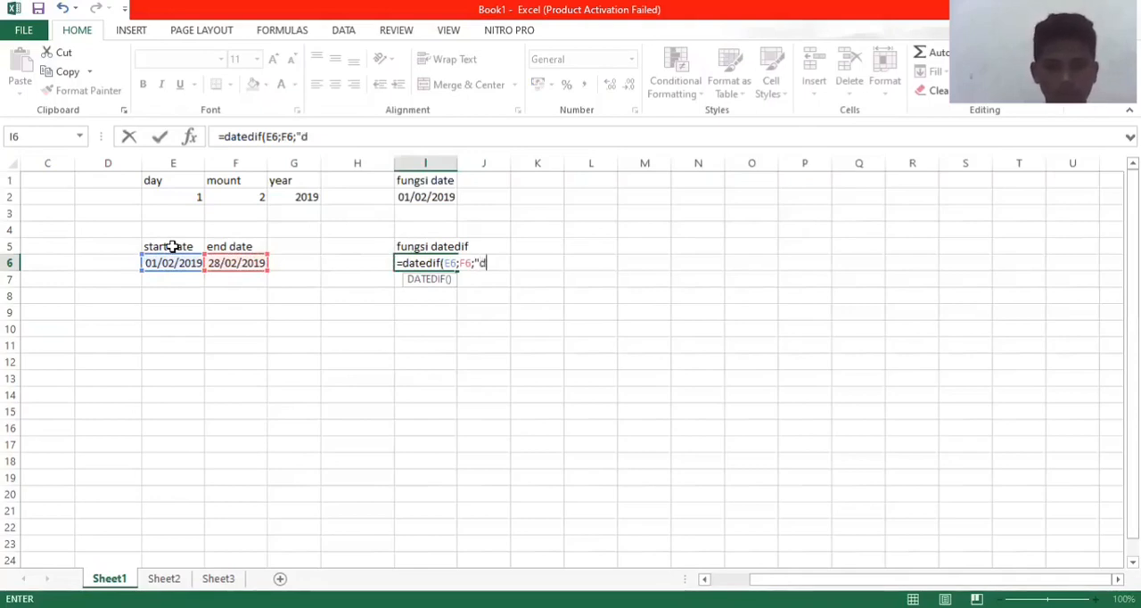
type("\"")
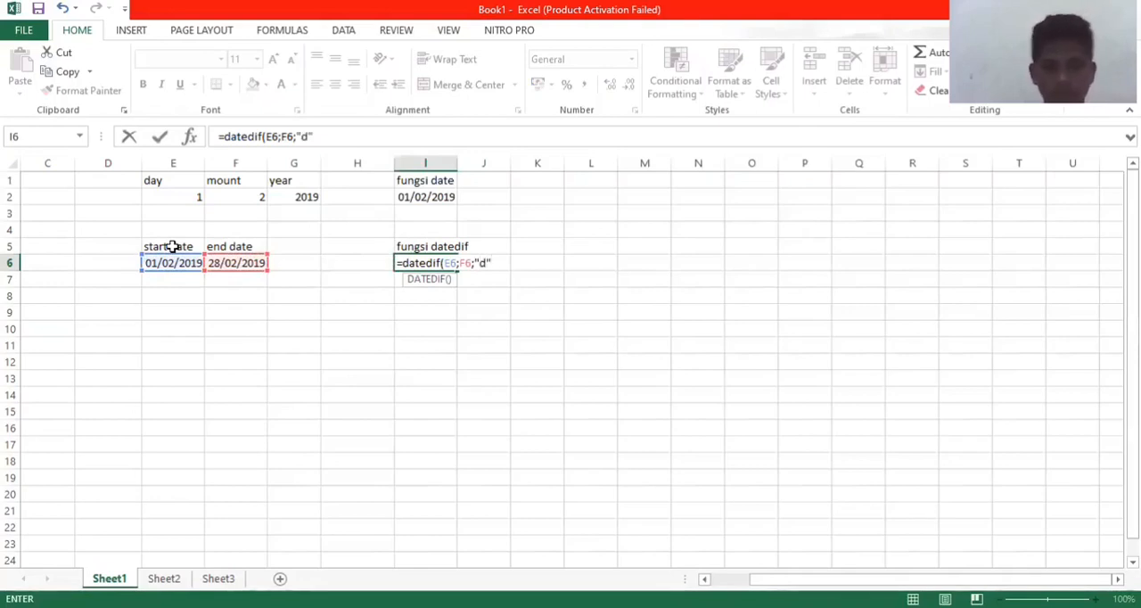
key("Return")
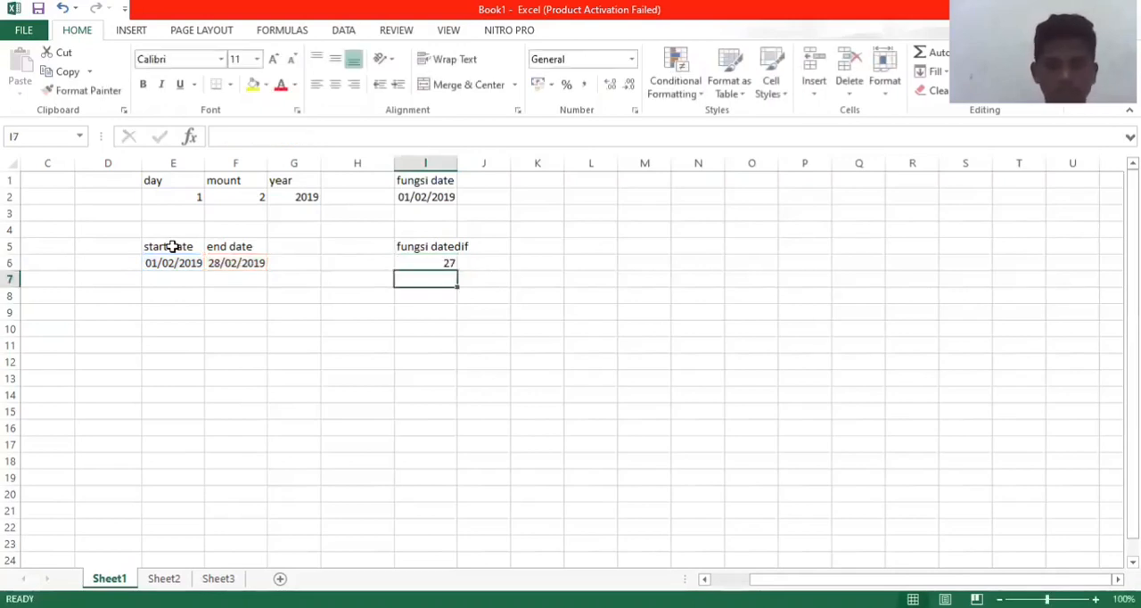
key("Down")
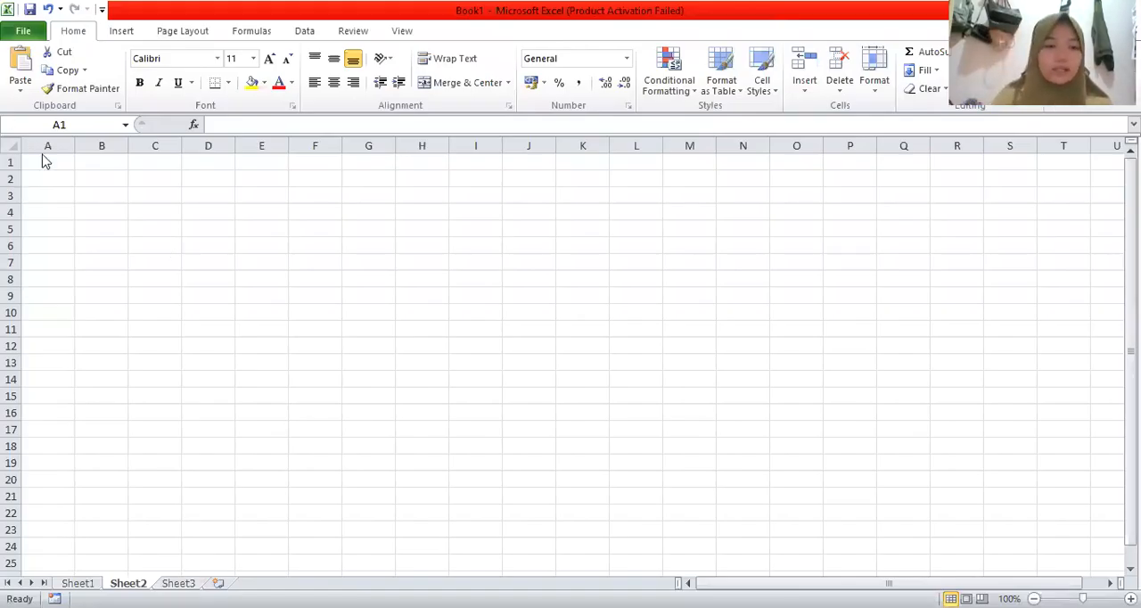
Step: Enter the header "jam" in cell A1 of Sheet2 and the hour value 15 in cell A2 below it
type("M")
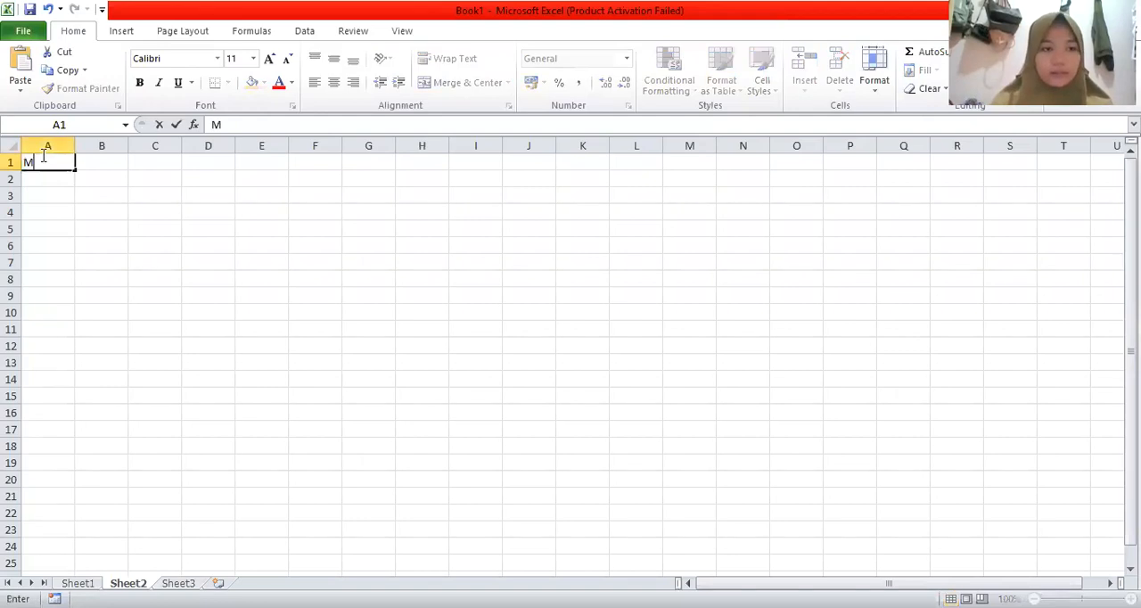
key("BackSpace")
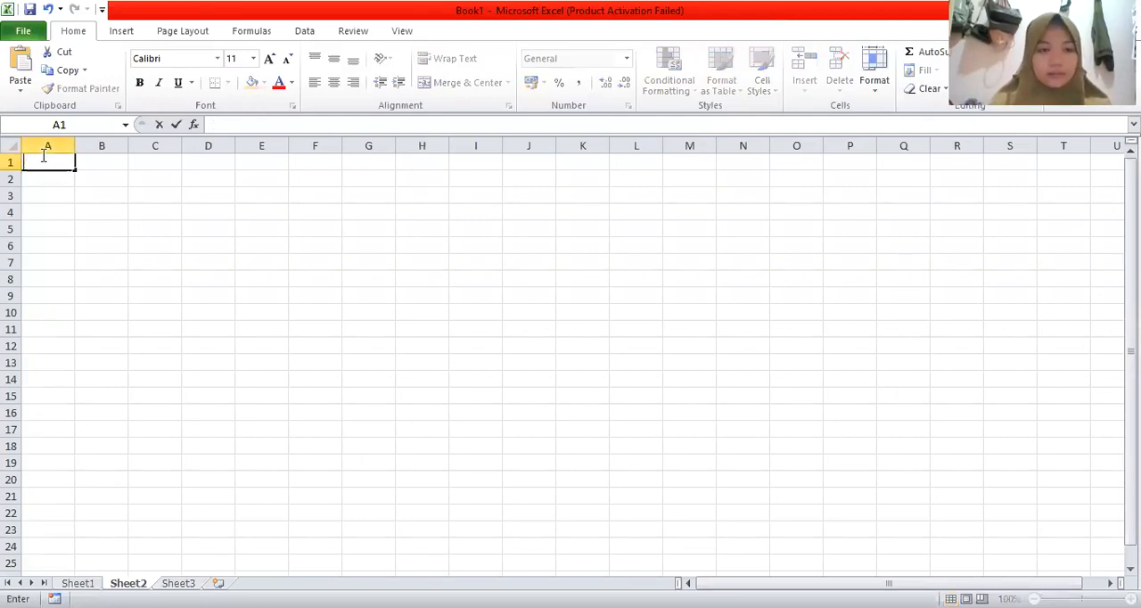
type("jam")
key("Return")
type("15")
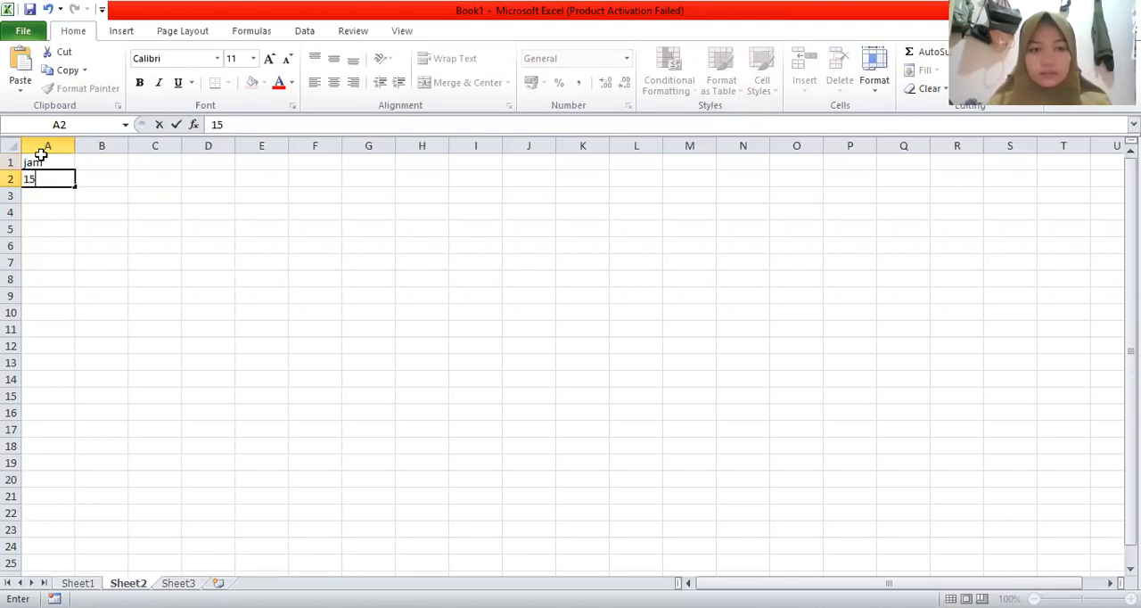
key("Tab")
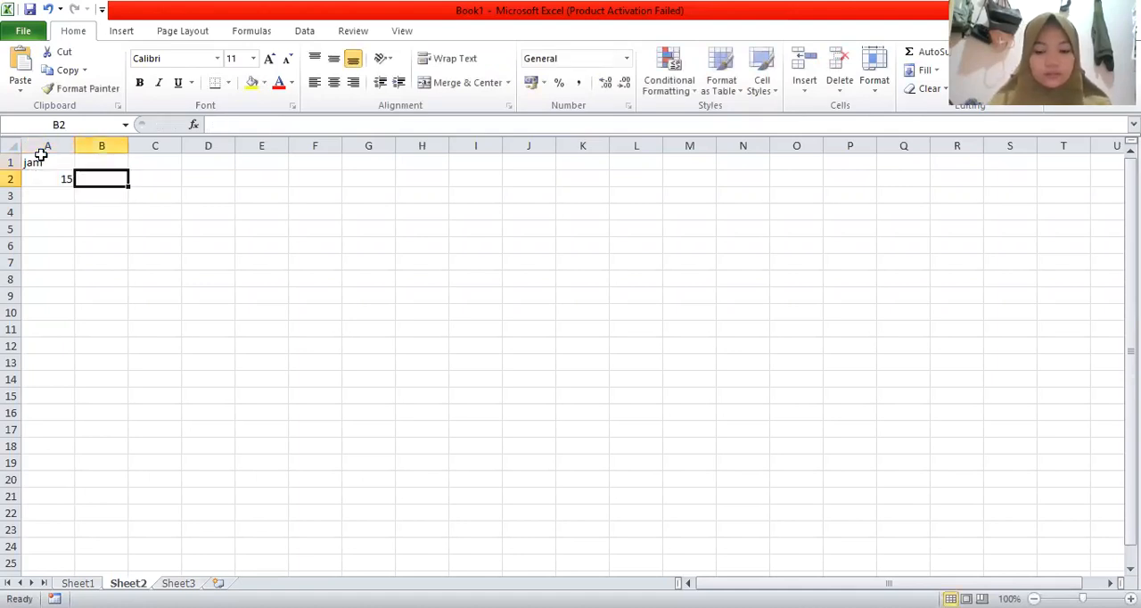
Step: Enter the header "menit" in cell B1 and the minute value 20 in cell B2 below it
key("Up")
type("menit")
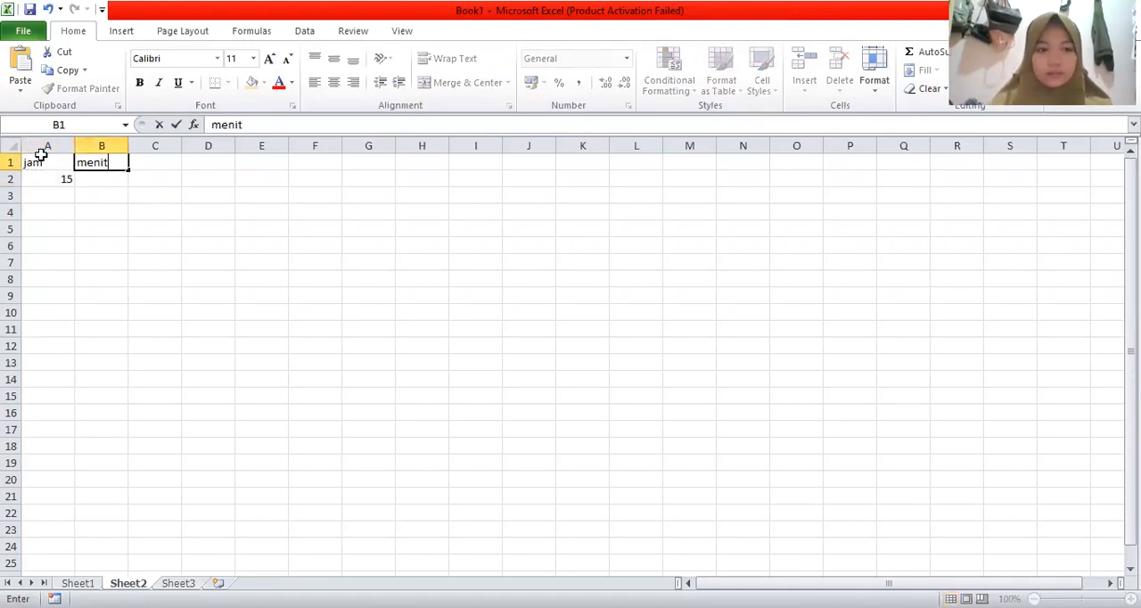
key("Return")
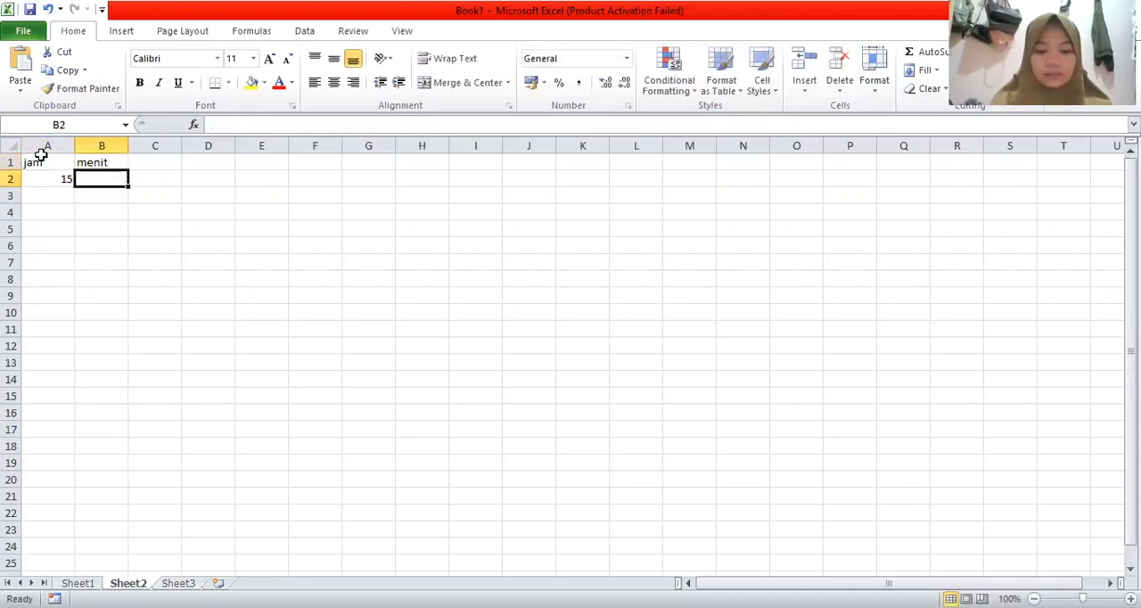
type("20")
key("Tab")
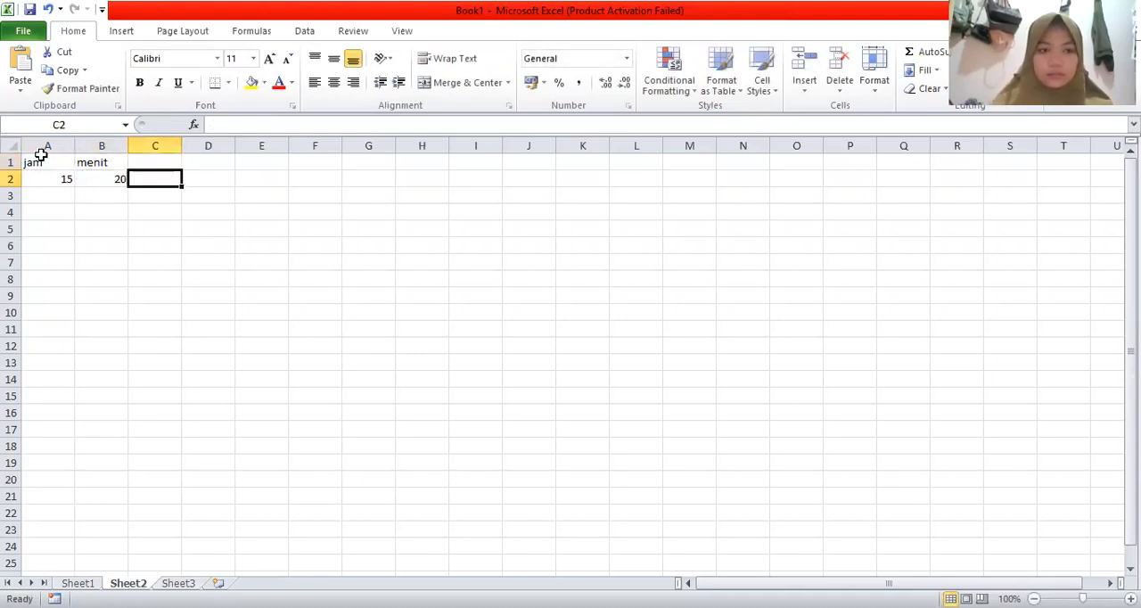
Step: Enter the header "detik" in cell C1 and the seconds value 30 in cell C2 below it
key("Up")
type("dw")
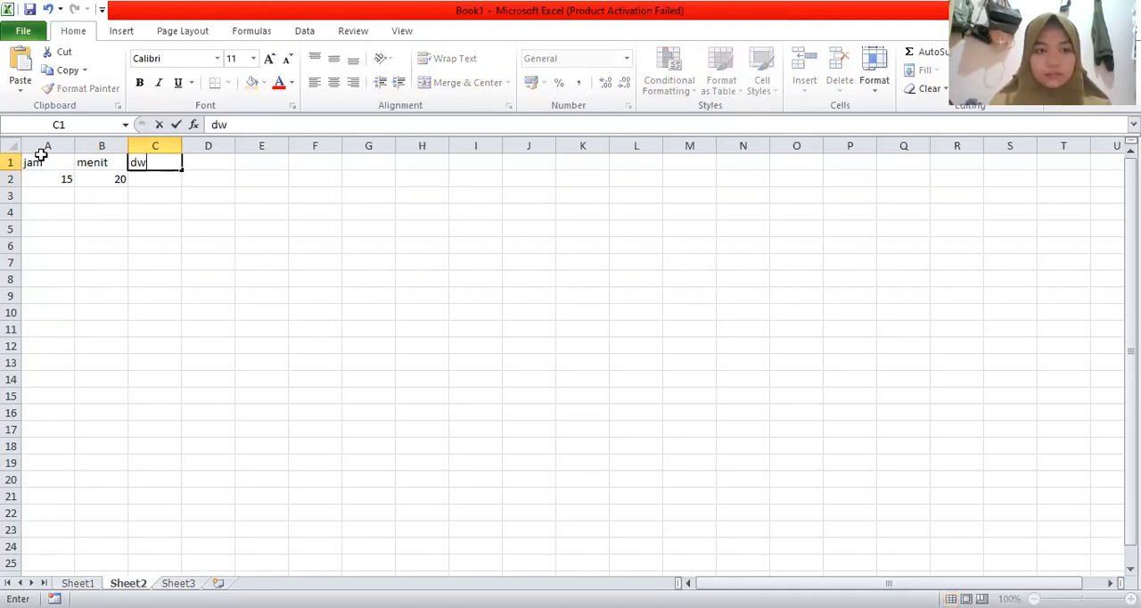
key("BackSpace")
type("etik")
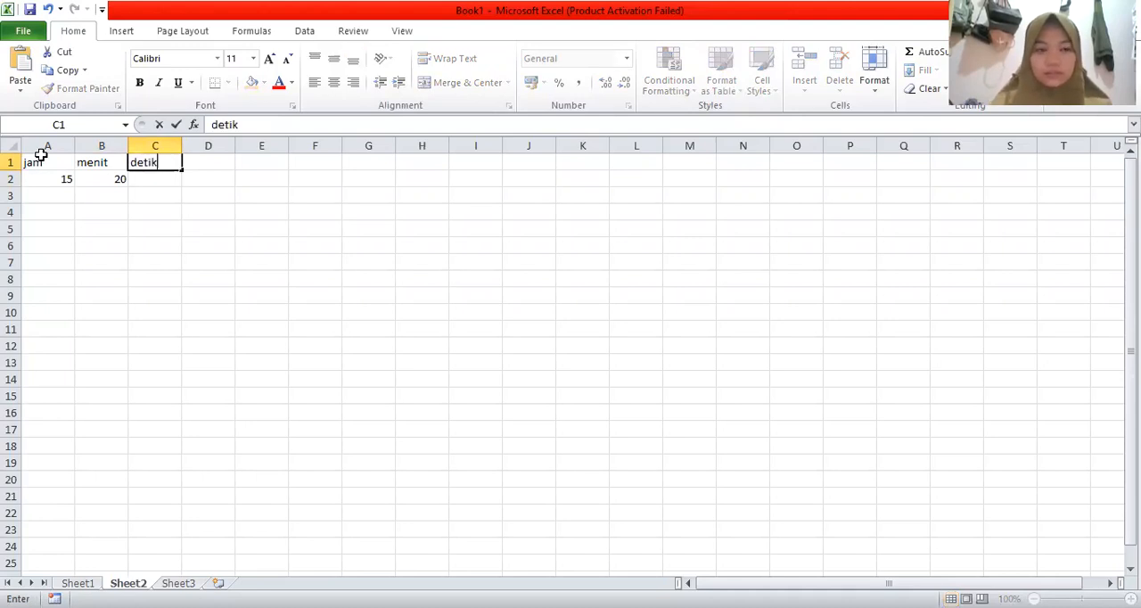
key("Return")
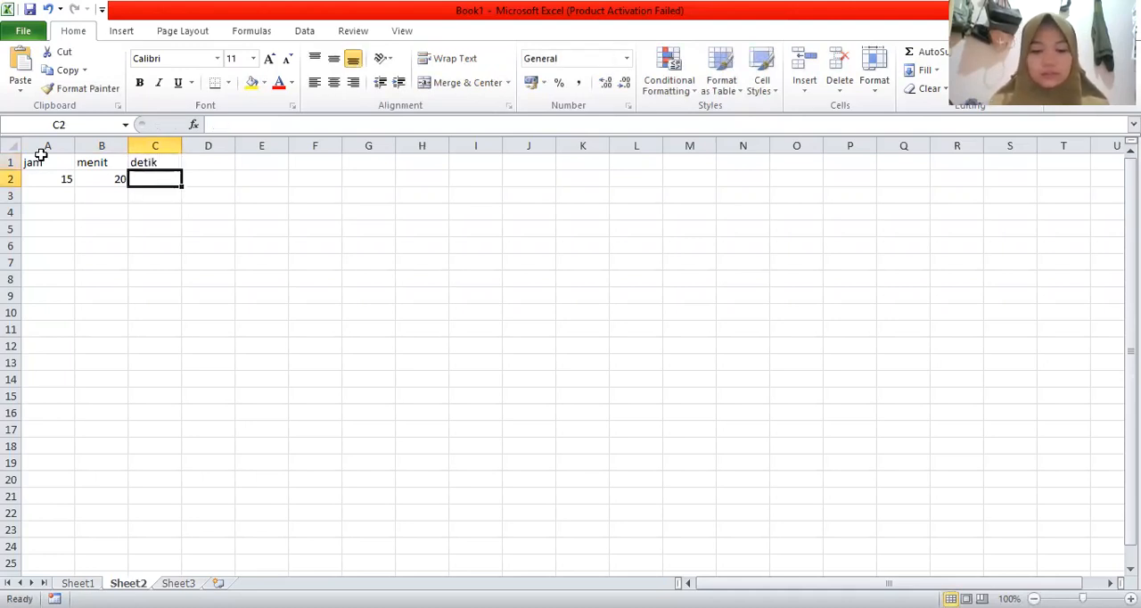
type("30")
key("Tab")
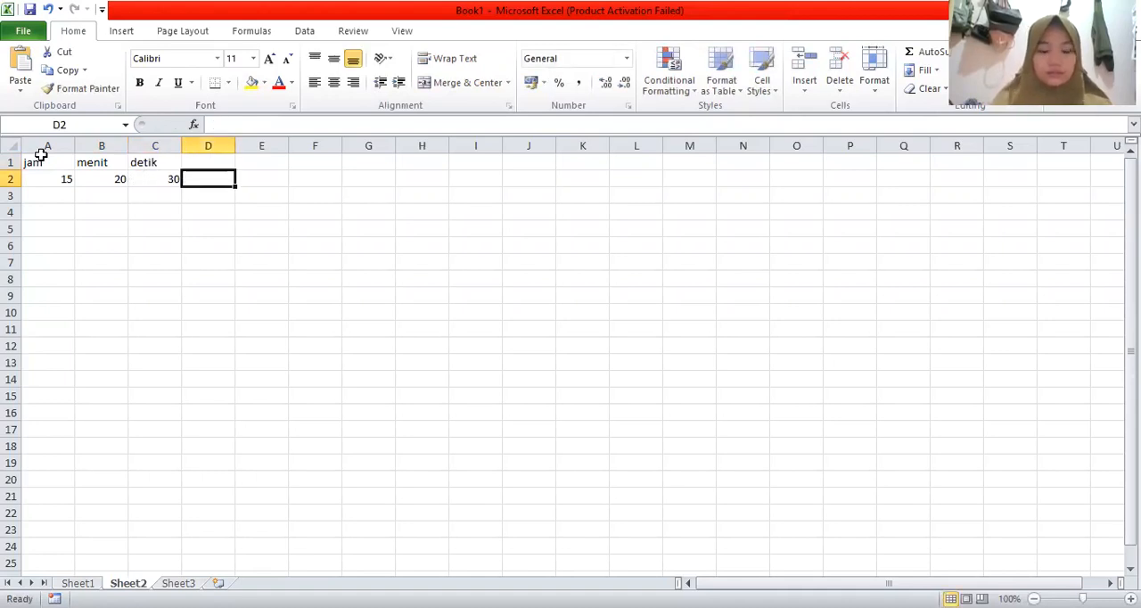
Step: Enter the header "time" in cell D1, beside the "detik" header
key("Up")
type("time")
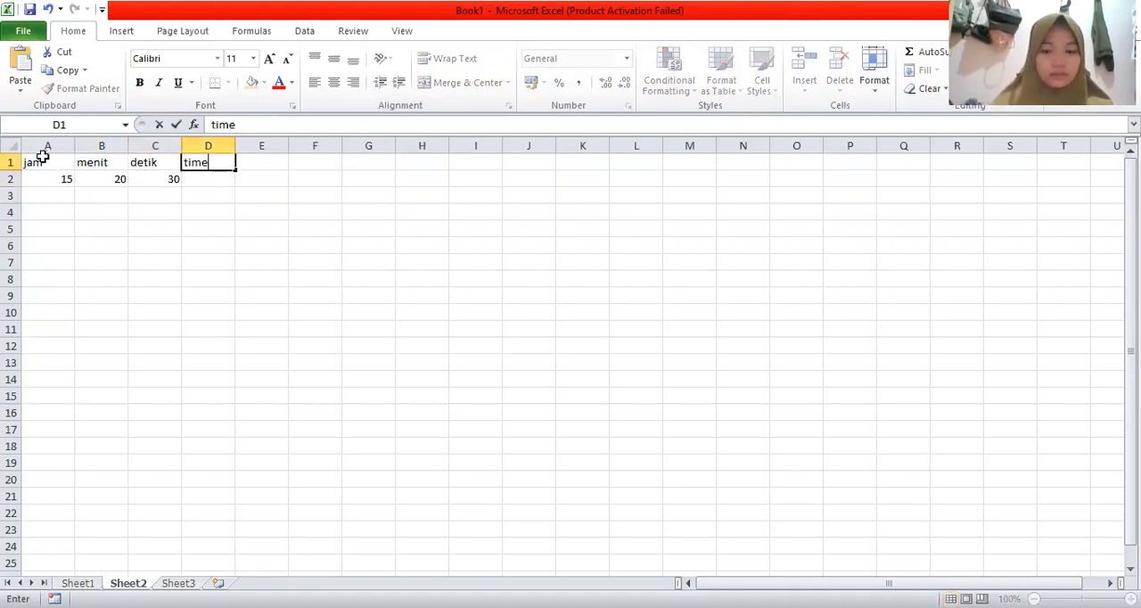
key("Return")
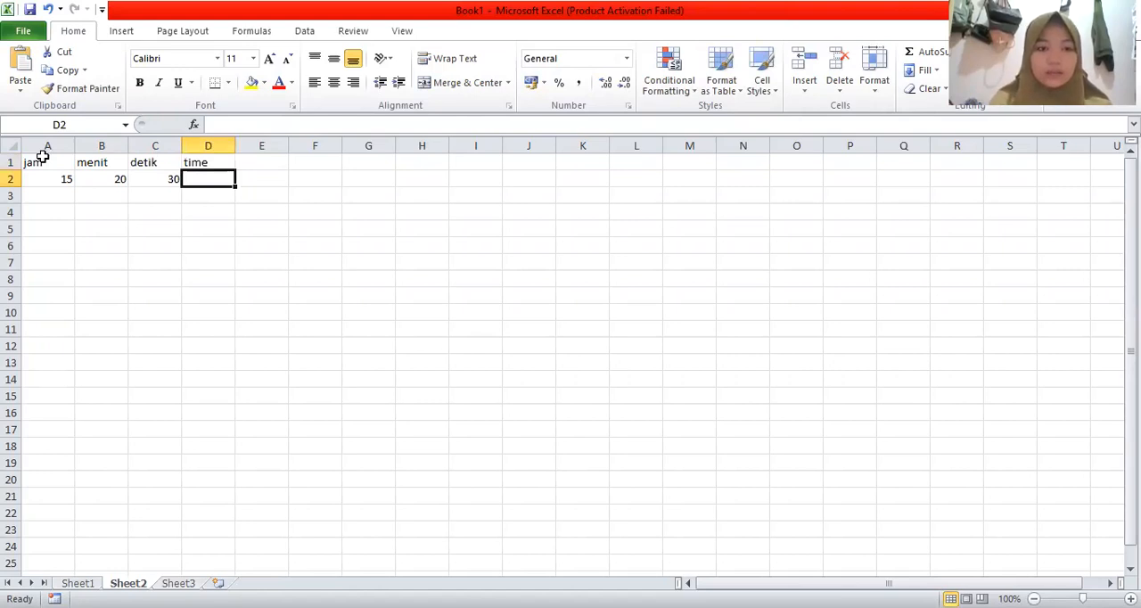
Step: Enter =TIME(A2;B2;C2) in cell D2 to build a time from the hour, minute and second cells
type("=")
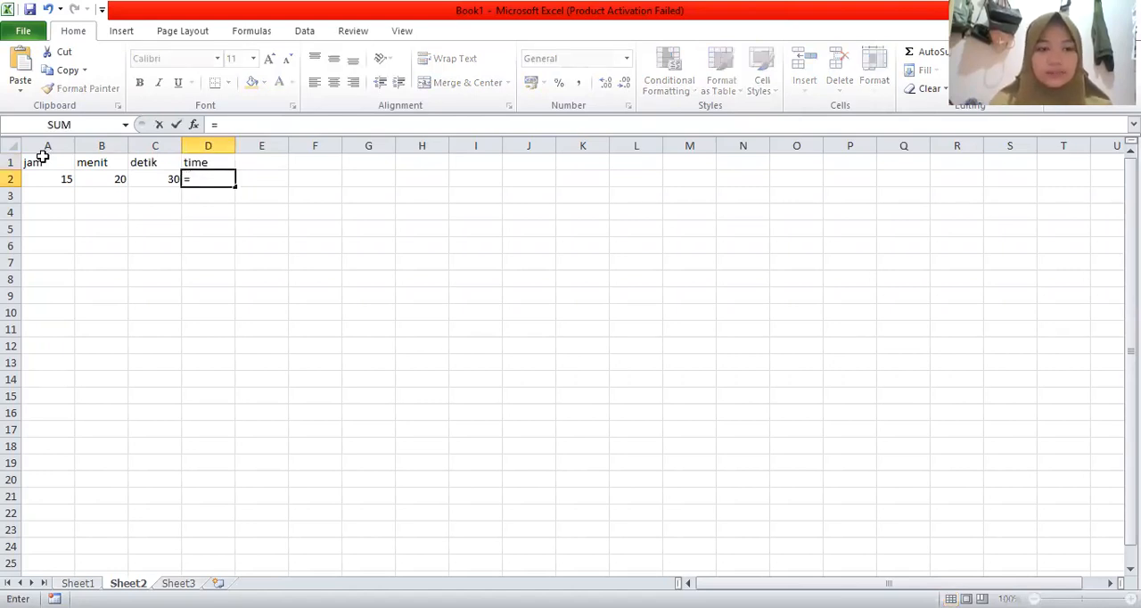
type("tim")
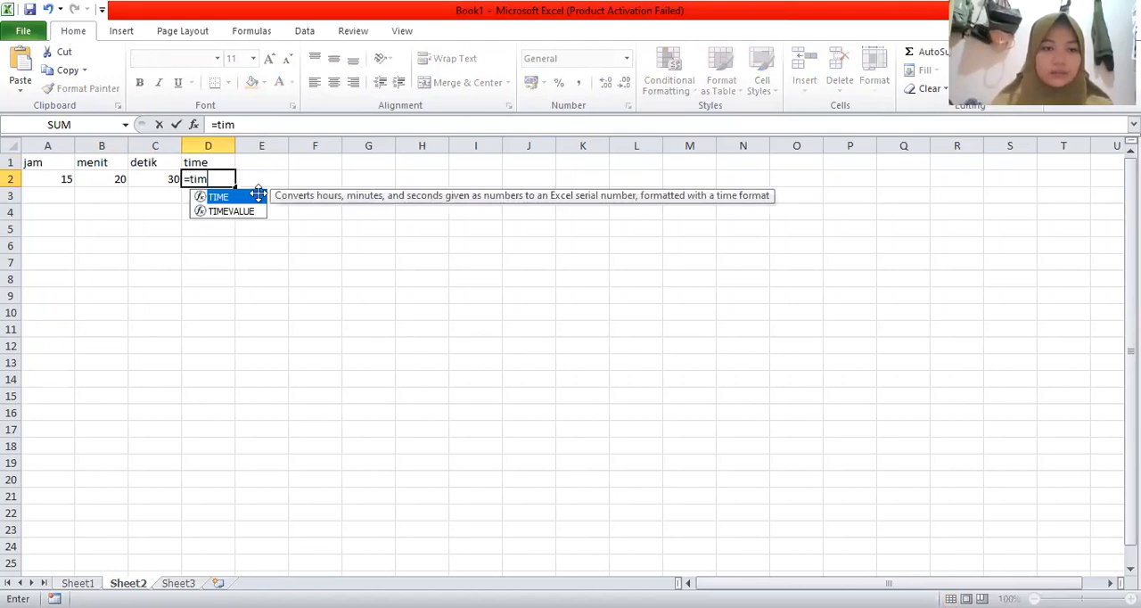
key("Tab")
left_click(51, 182)
type(";")
left_click(93, 181)
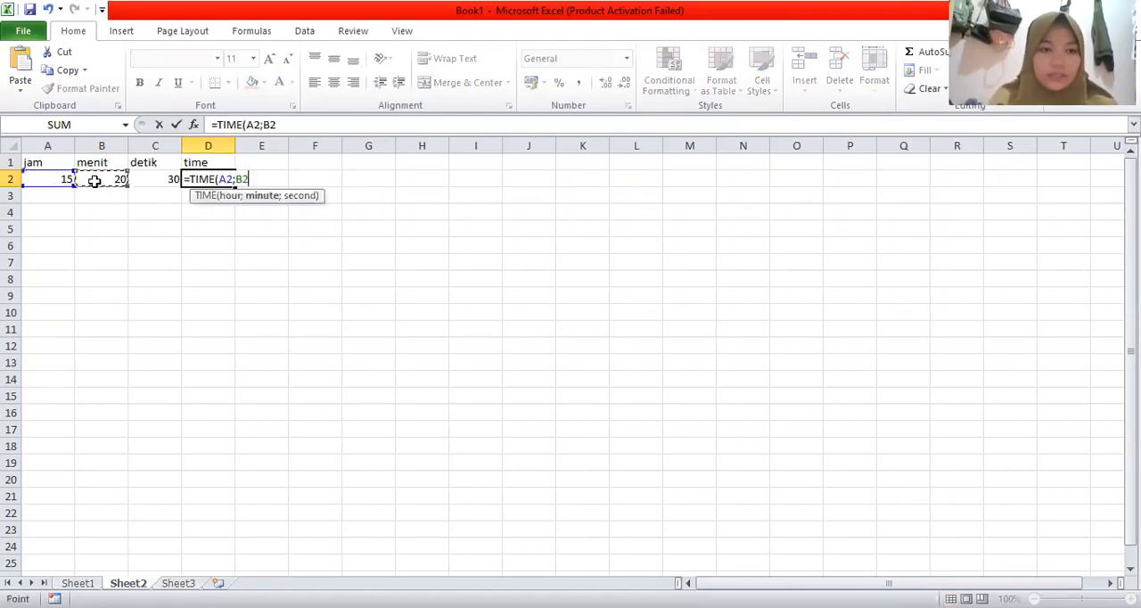
type(";")
left_click(164, 182)
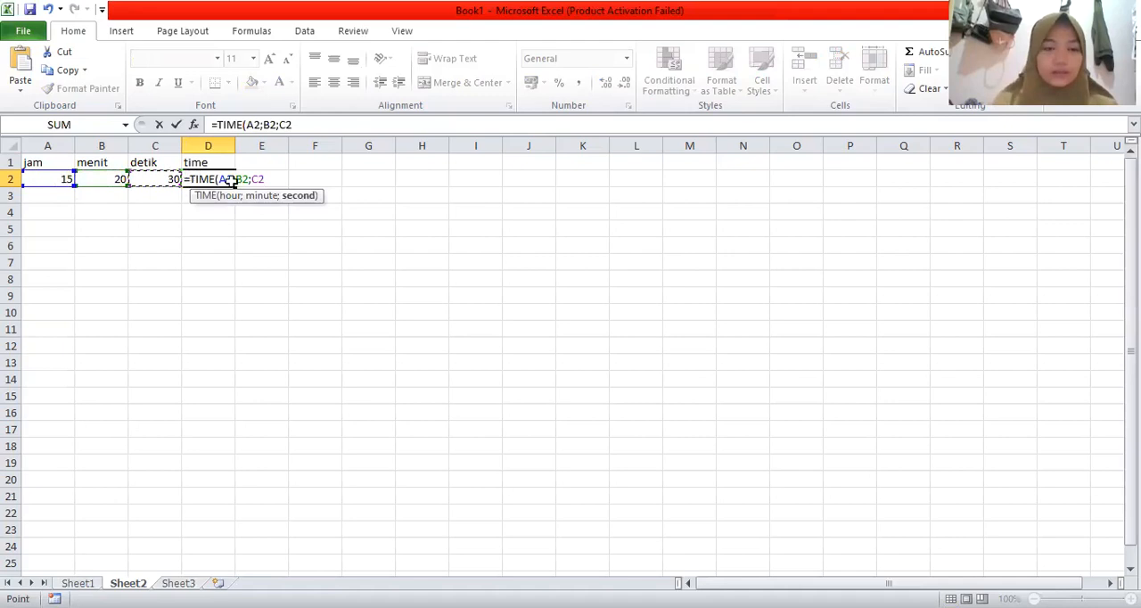
key("Return")
key("Up")
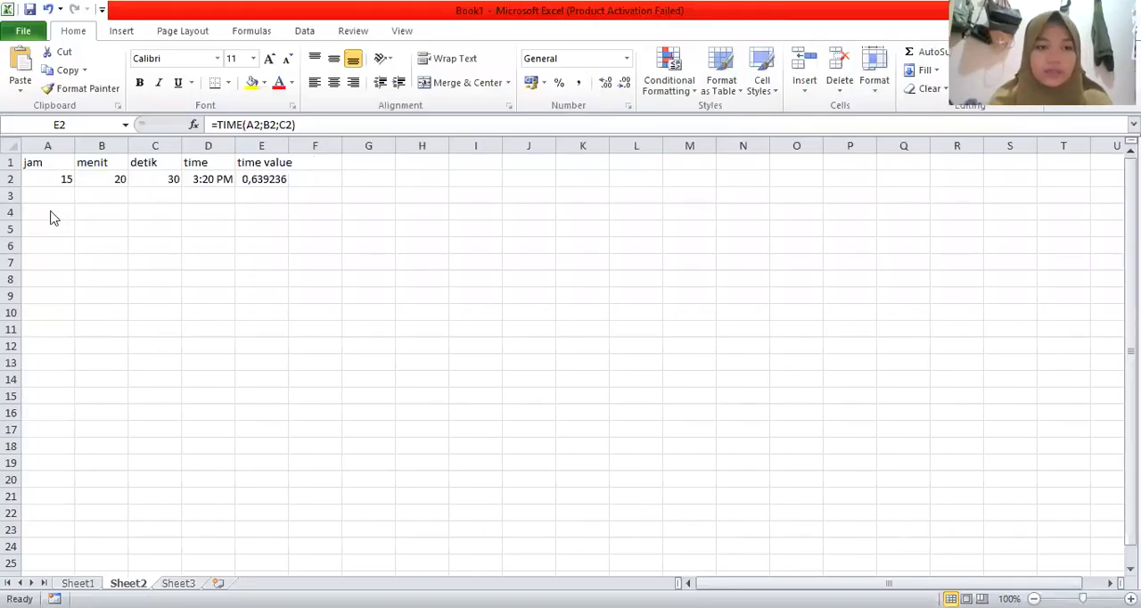
Step: Enter the header "second" in cell A4, below the time table
left_click(50, 212)
type("se")
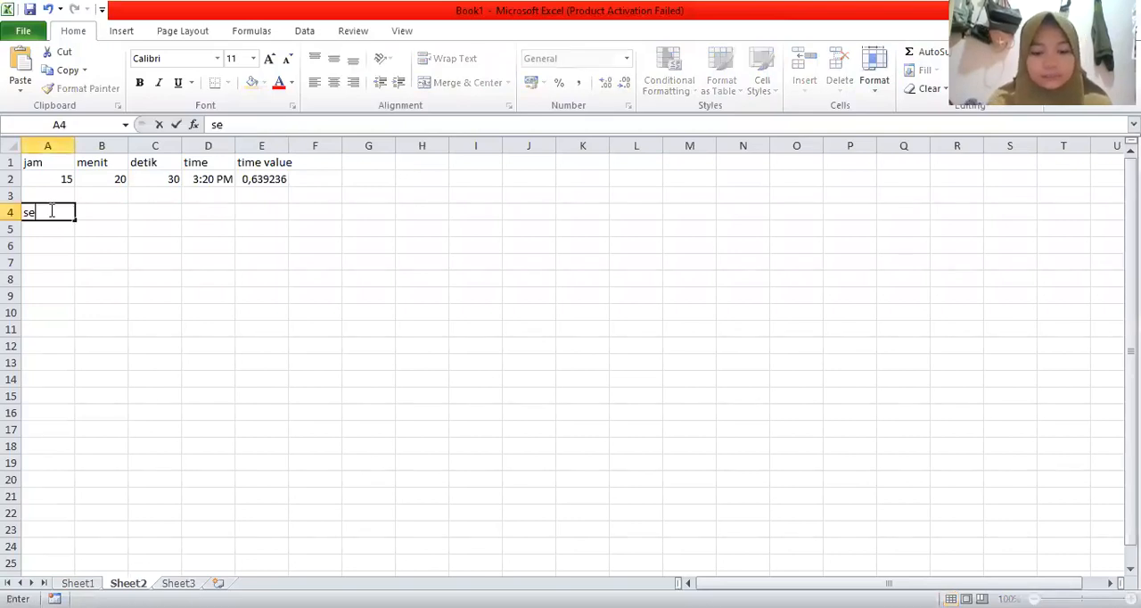
type("cond")
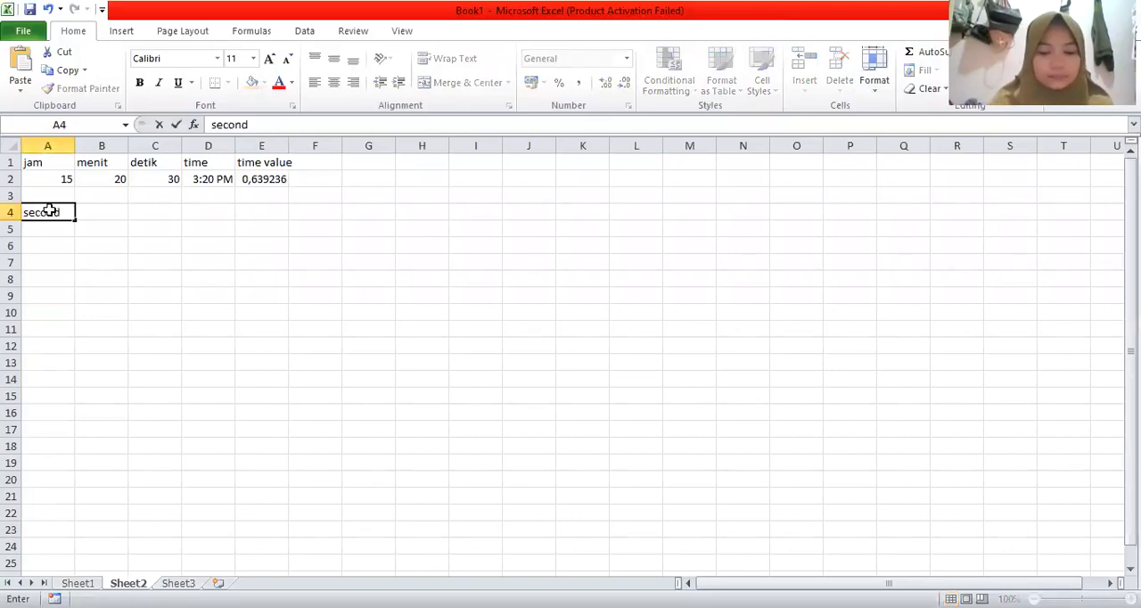
key("Return")
Step: Enter =SECOND(E2) in cell A5 to extract the seconds from the time value
type("=")
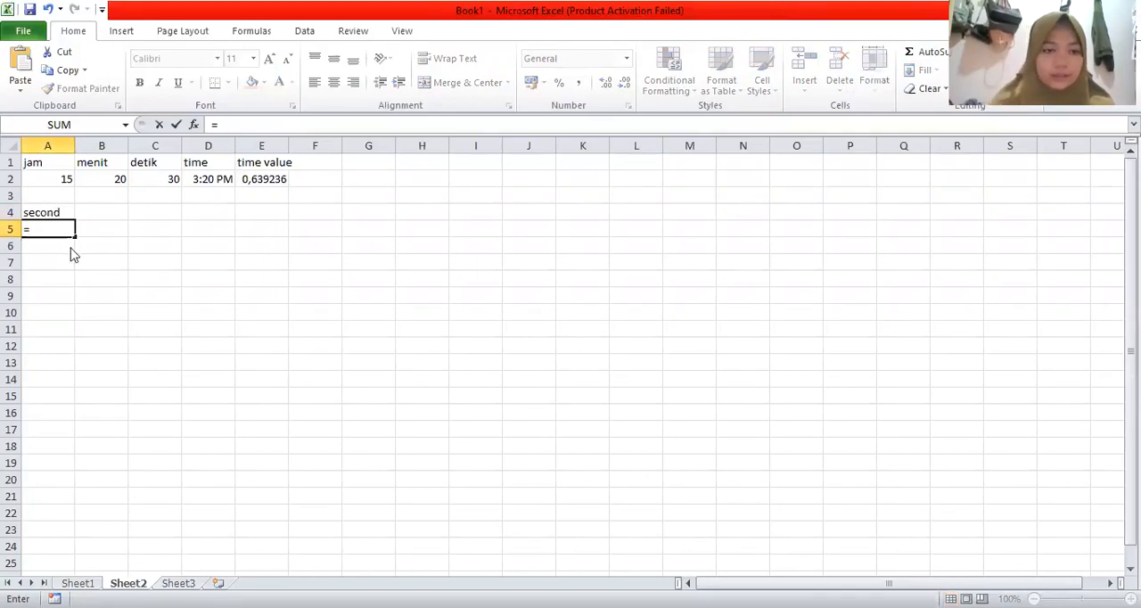
type("second")
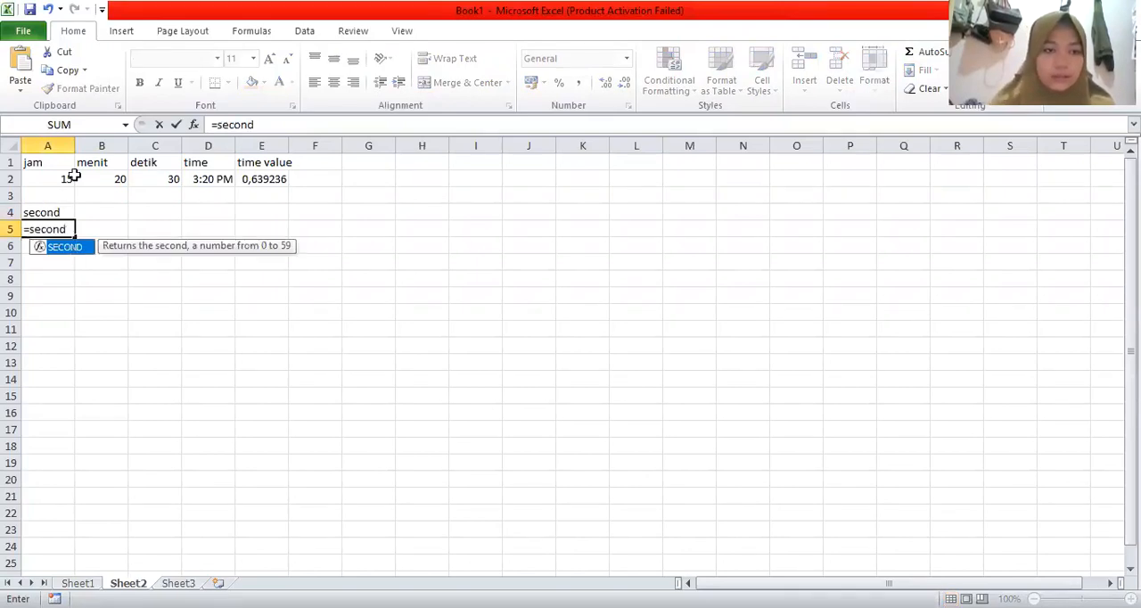
key("Tab")
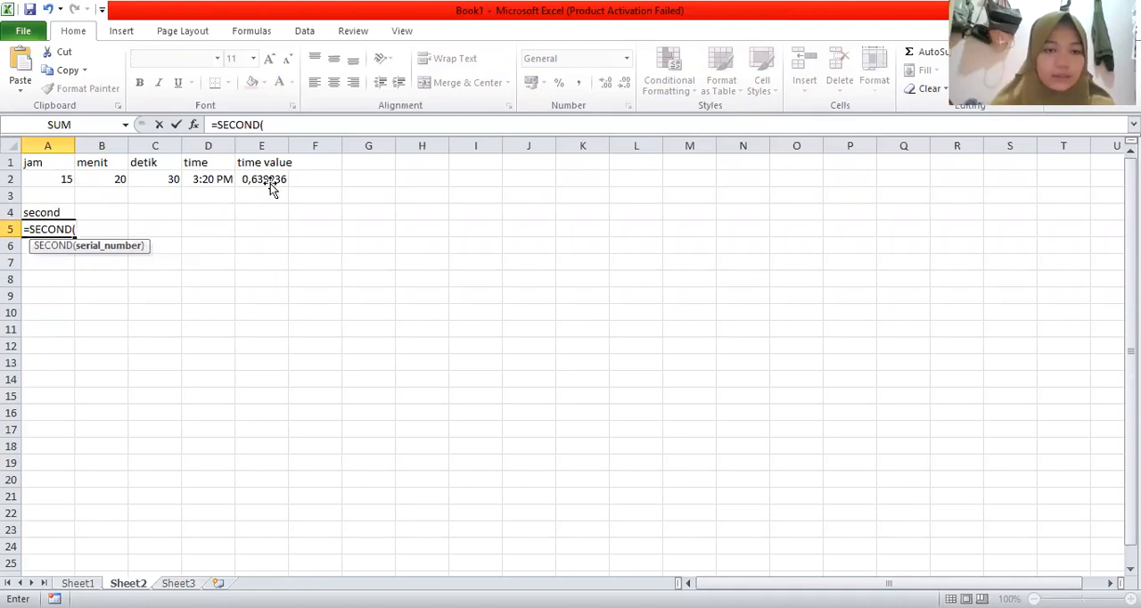
left_click(271, 184)
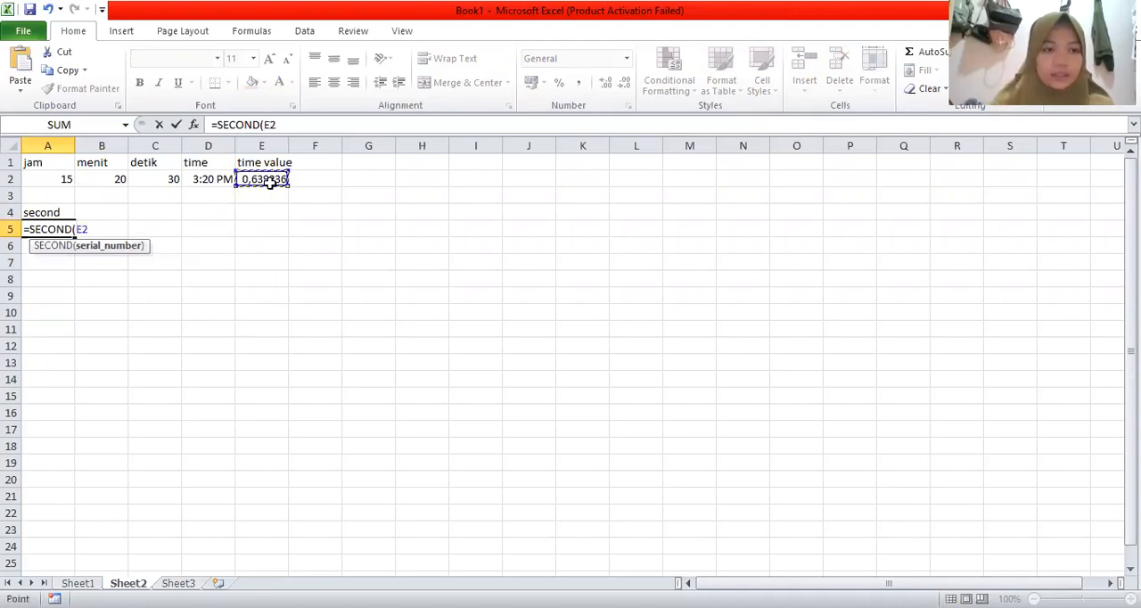
key("ctrl+Return")
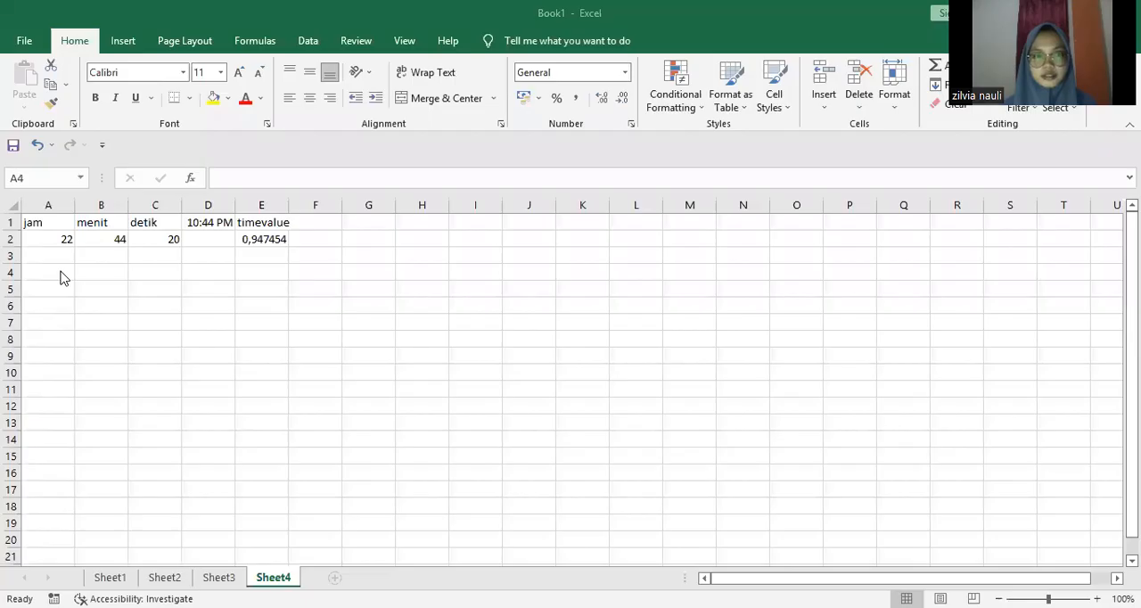
Step: Enter the header "minute" in cell A4, below the time table on Sheet4
left_click(62, 277)
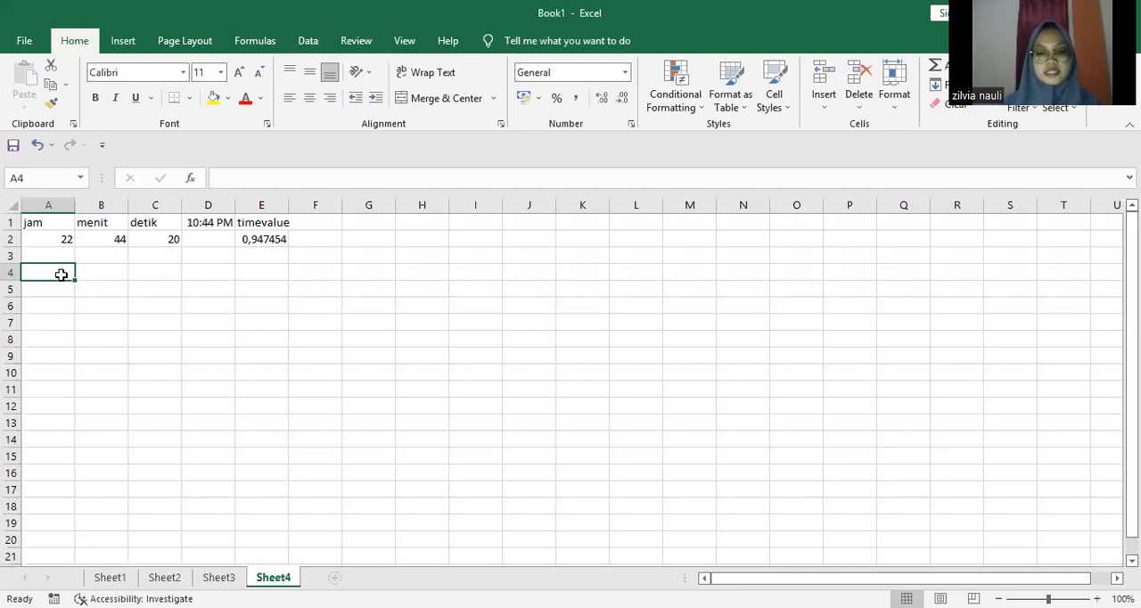
type("mm")
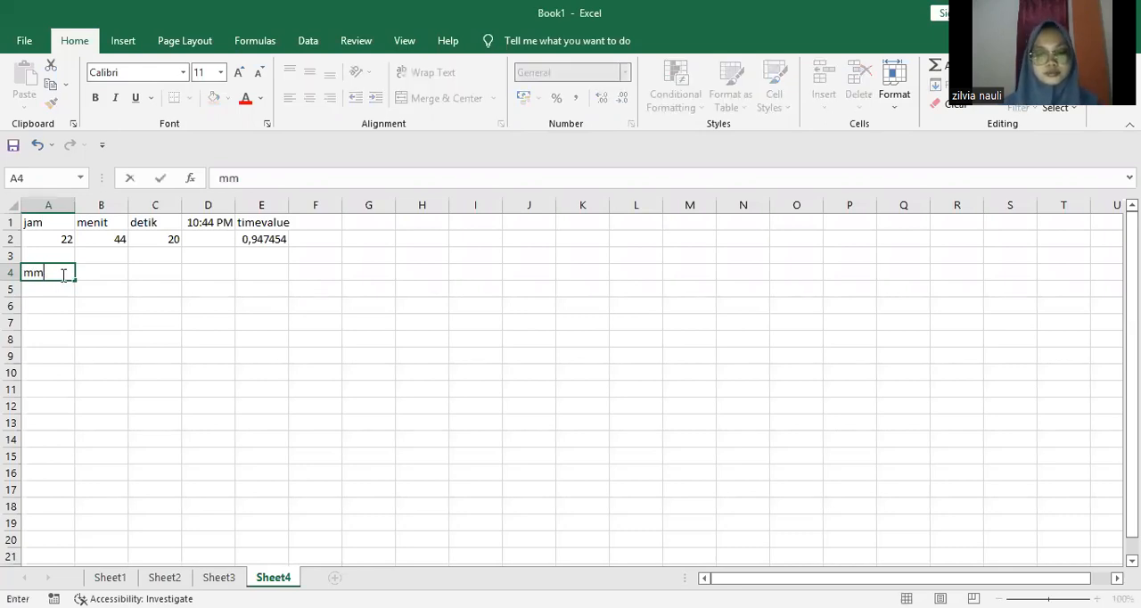
type("inute")
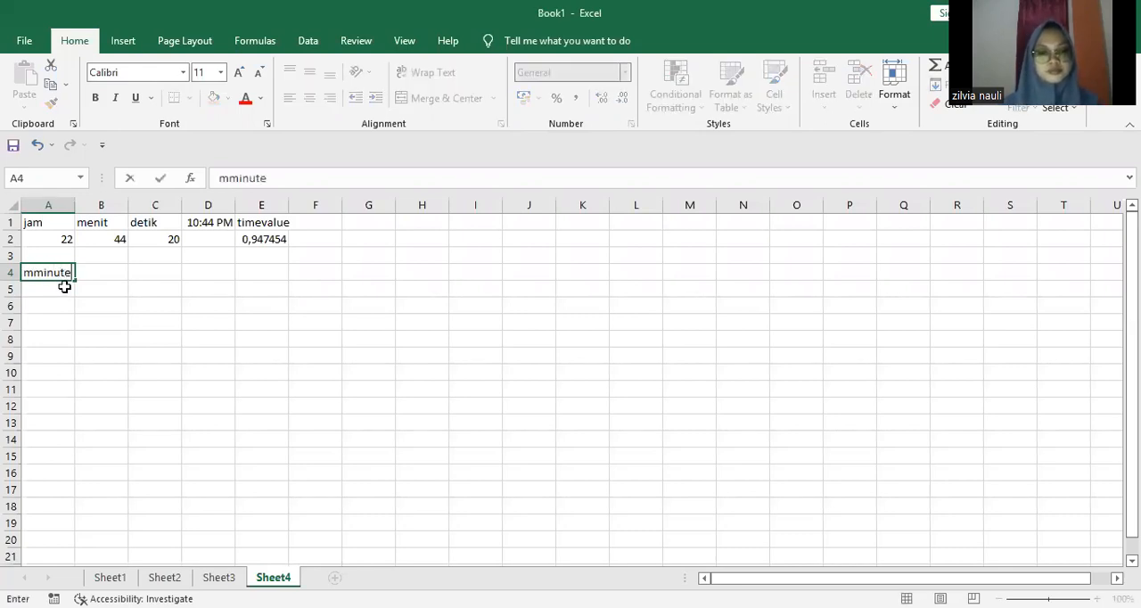
left_click(33, 275)
key("BackSpace")
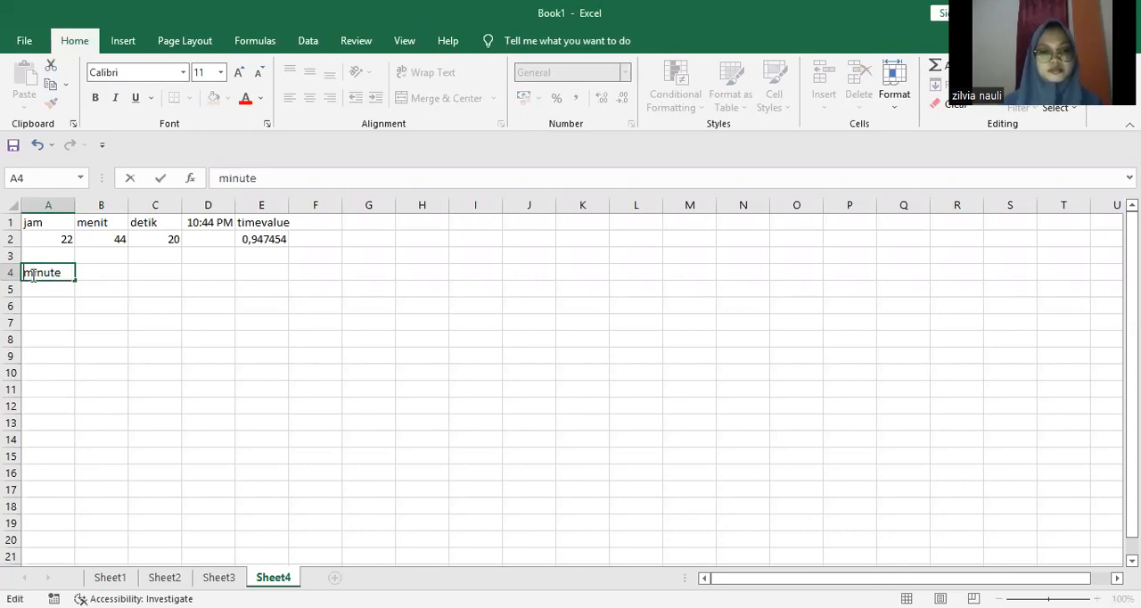
Step: Enter =MINUTE(E2) in cell A5 to extract the minutes from the time value
left_click(39, 289)
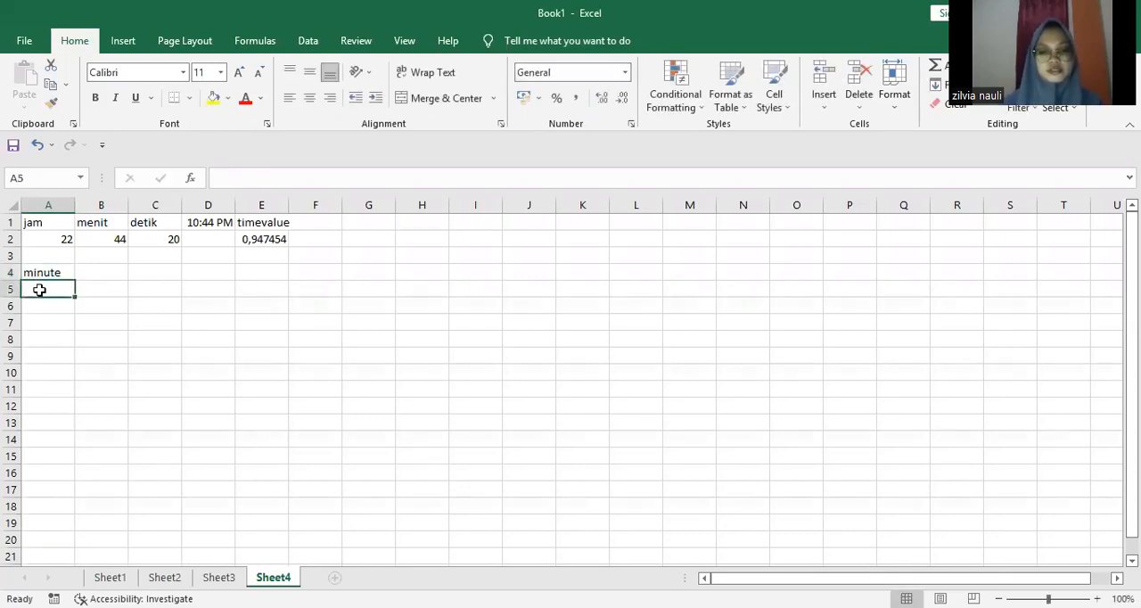
type("=")
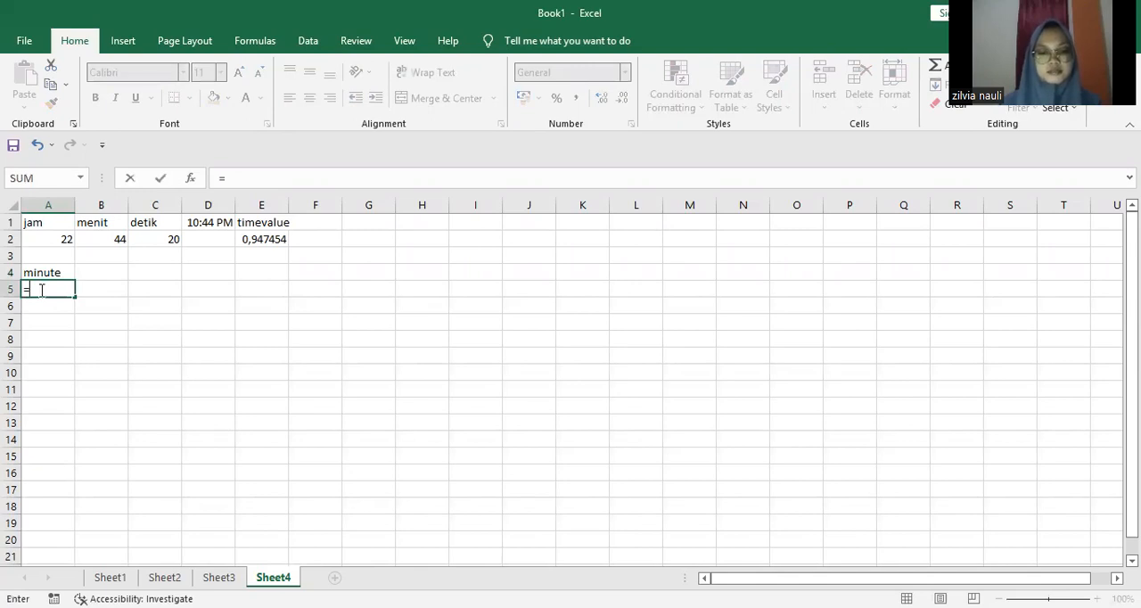
type("min")
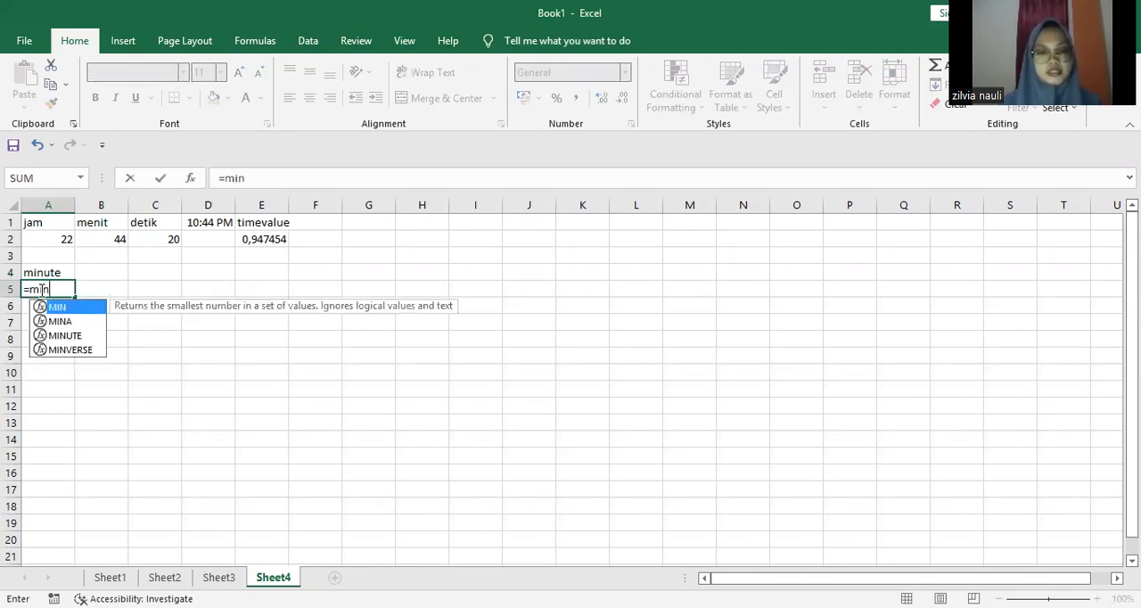
type("ut")
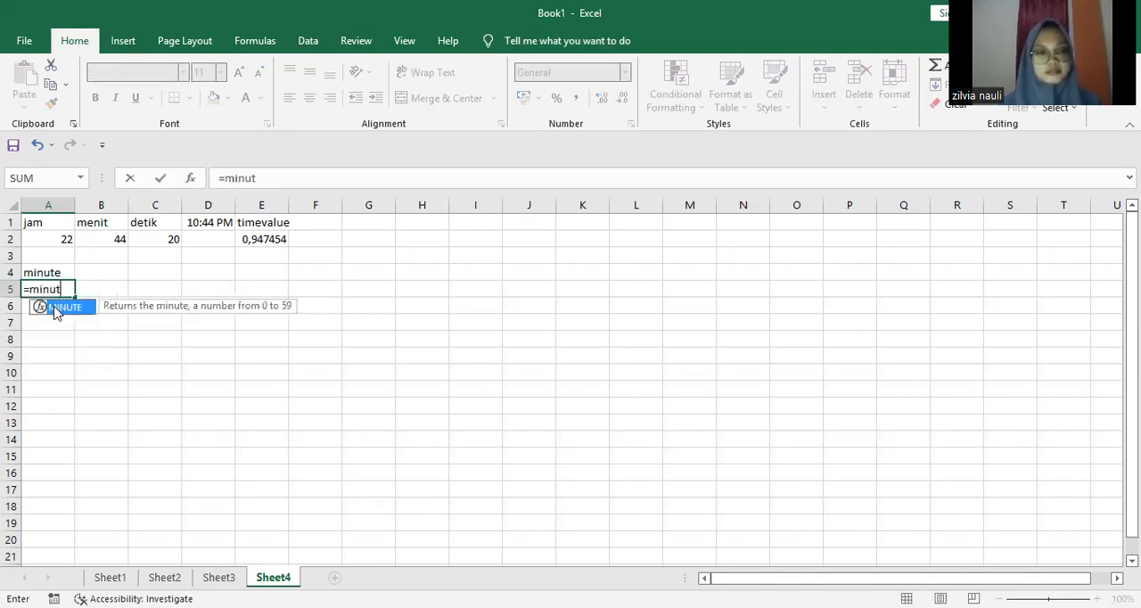
double_click(63, 307)
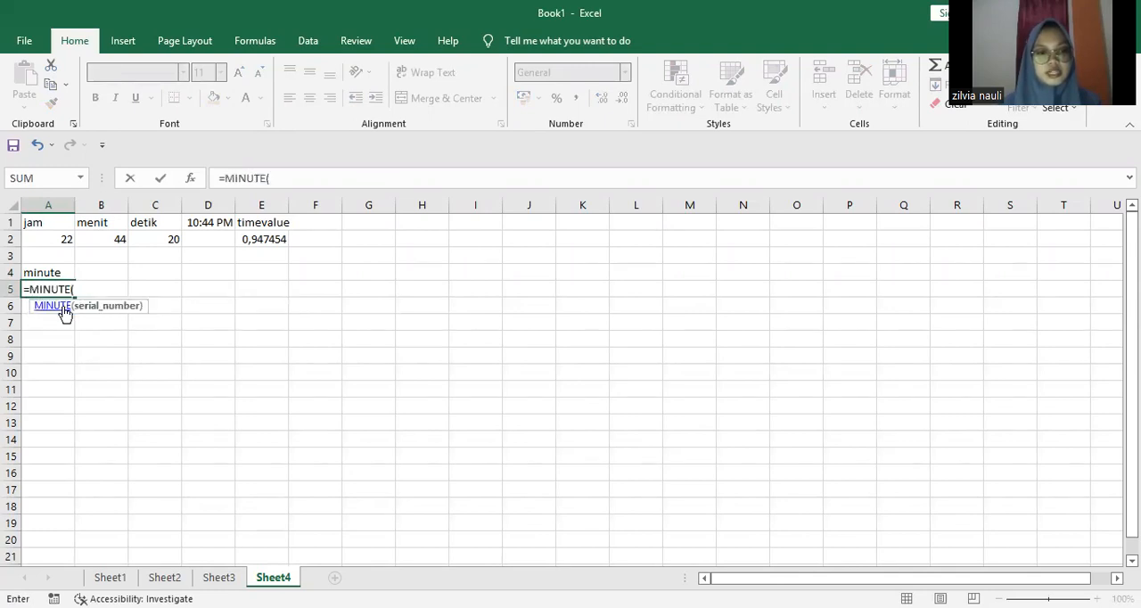
left_click(253, 237)
type(")")
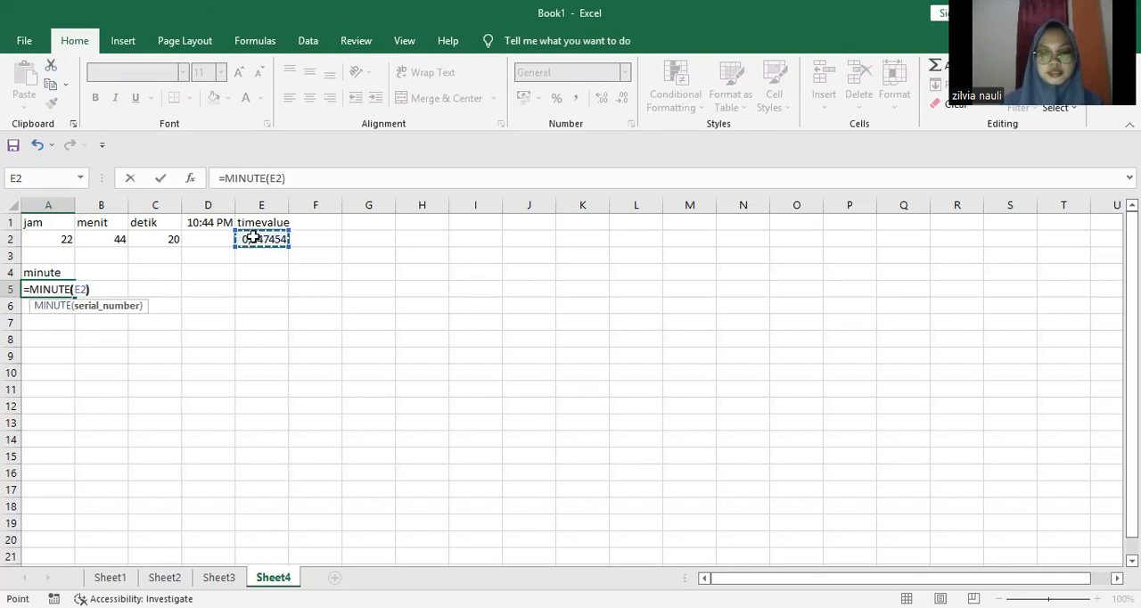
key("Return")
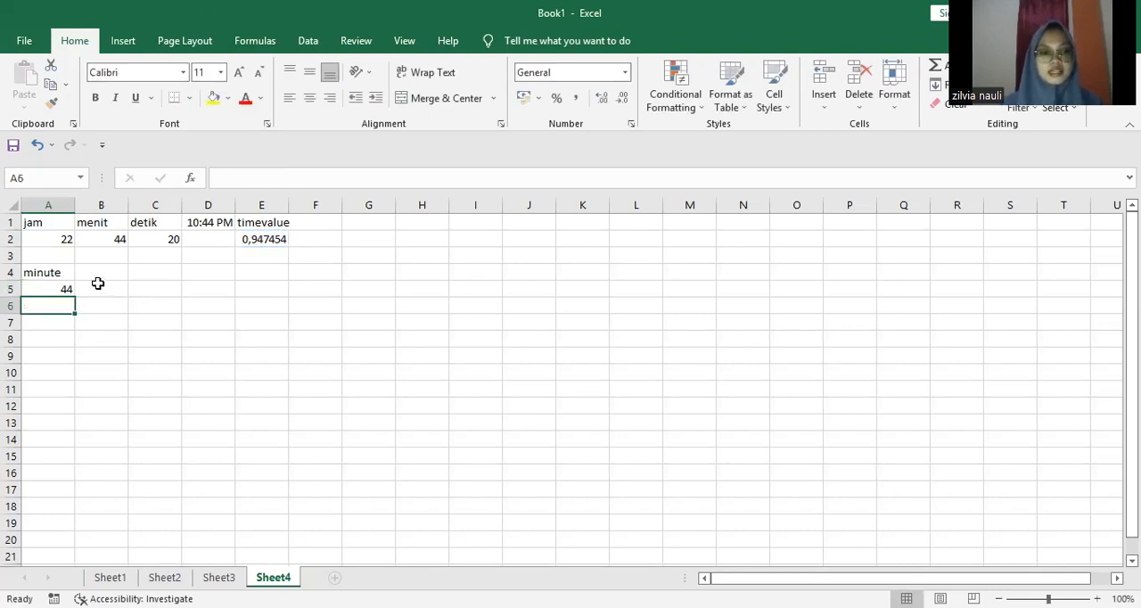
left_click(56, 293)
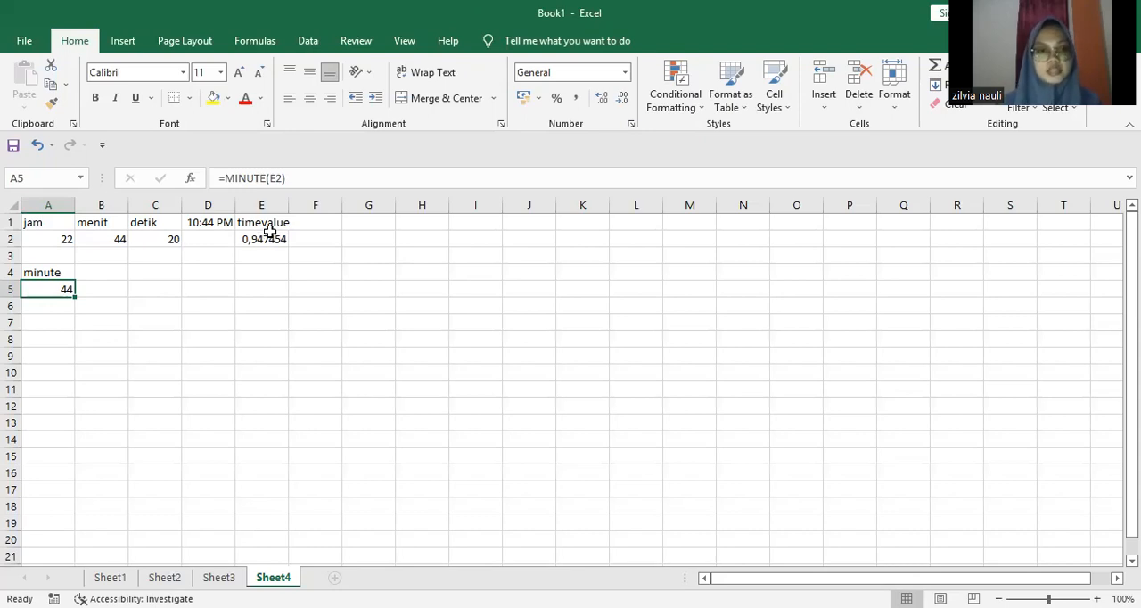
Step: Enter the header "hour" in cell B4, beside the "minute" header
left_click(121, 272)
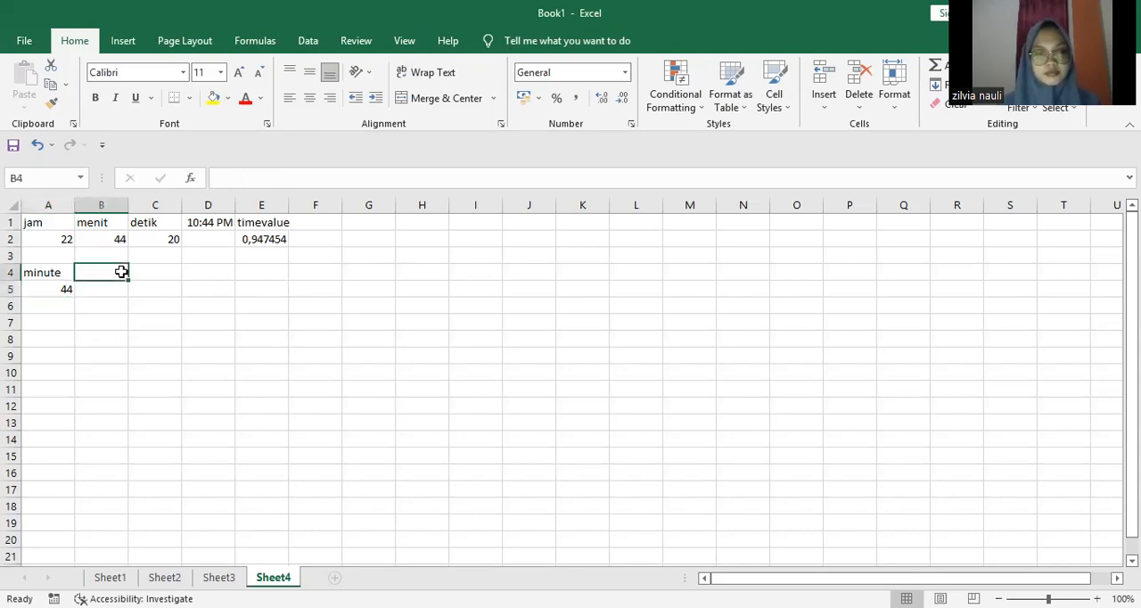
double_click(122, 272)
type("hou")
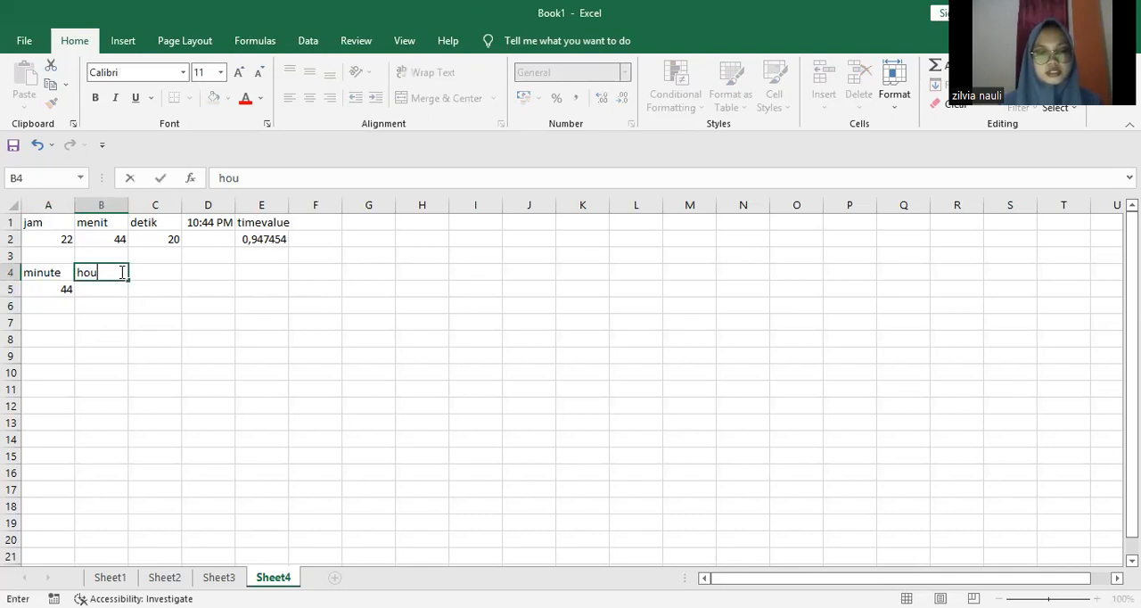
key("BackSpace")
key("BackSpace")
key("BackSpace")
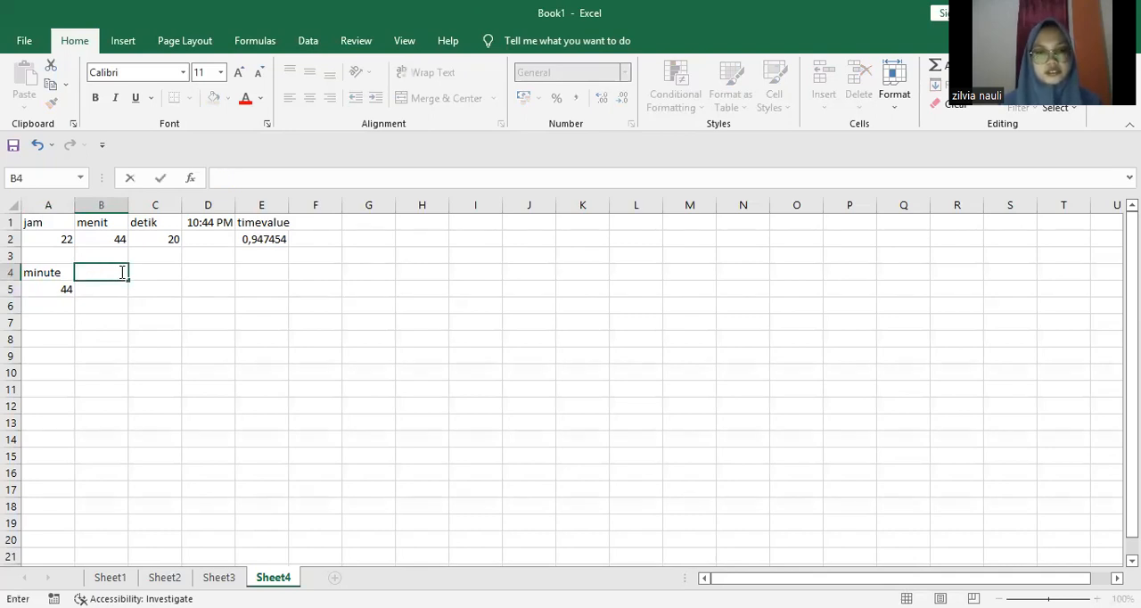
type("hour")
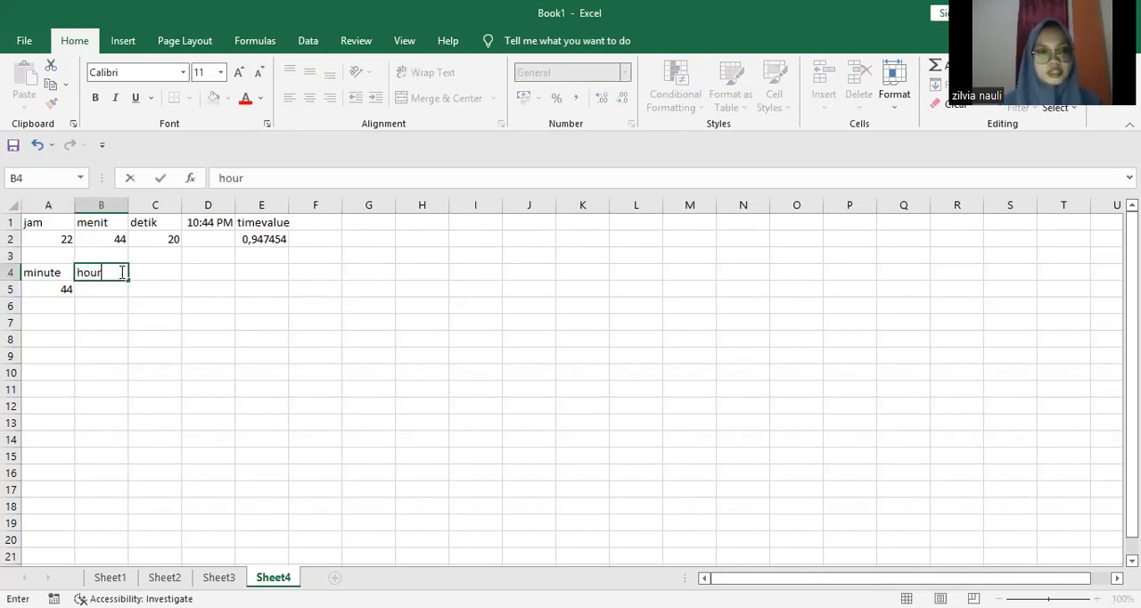
key("Return")
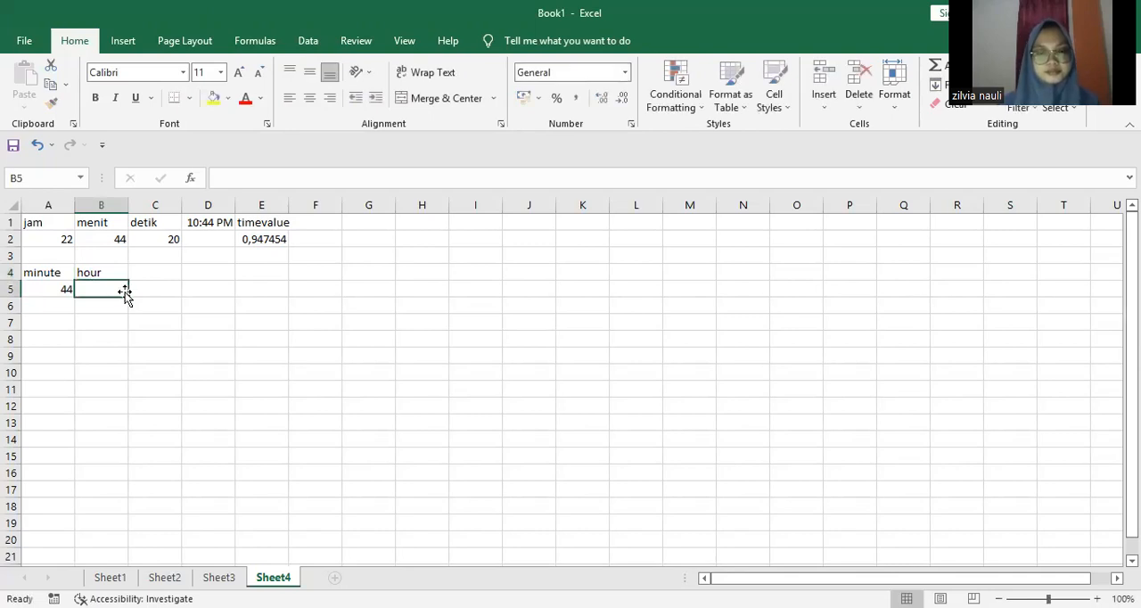
Step: Enter =HOUR(E2) in cell B5 to extract the hour from the time value
type("=")
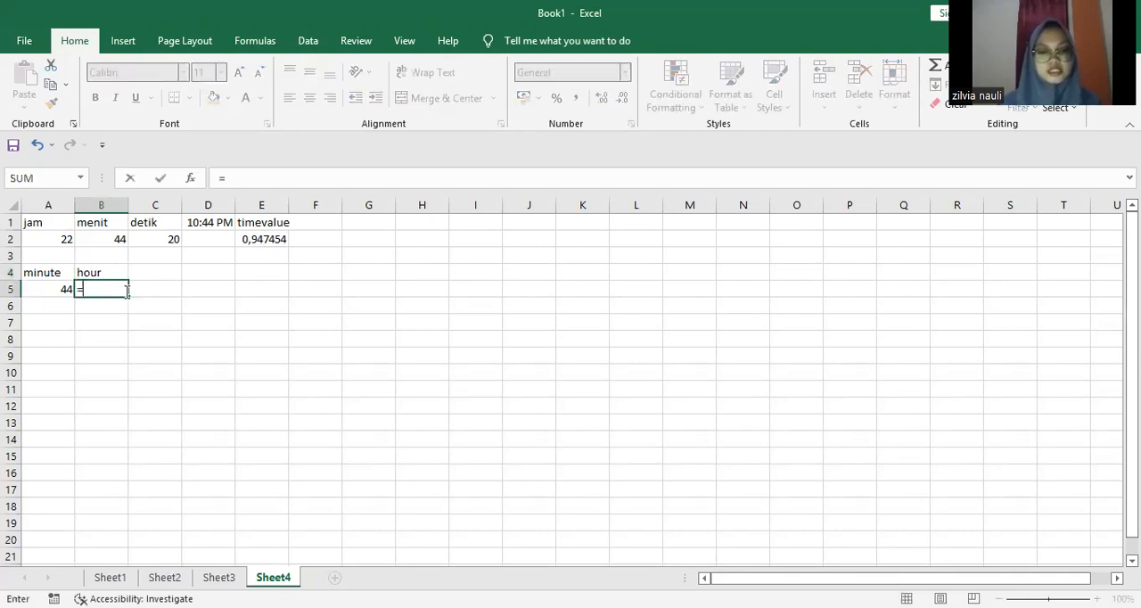
type("hour")
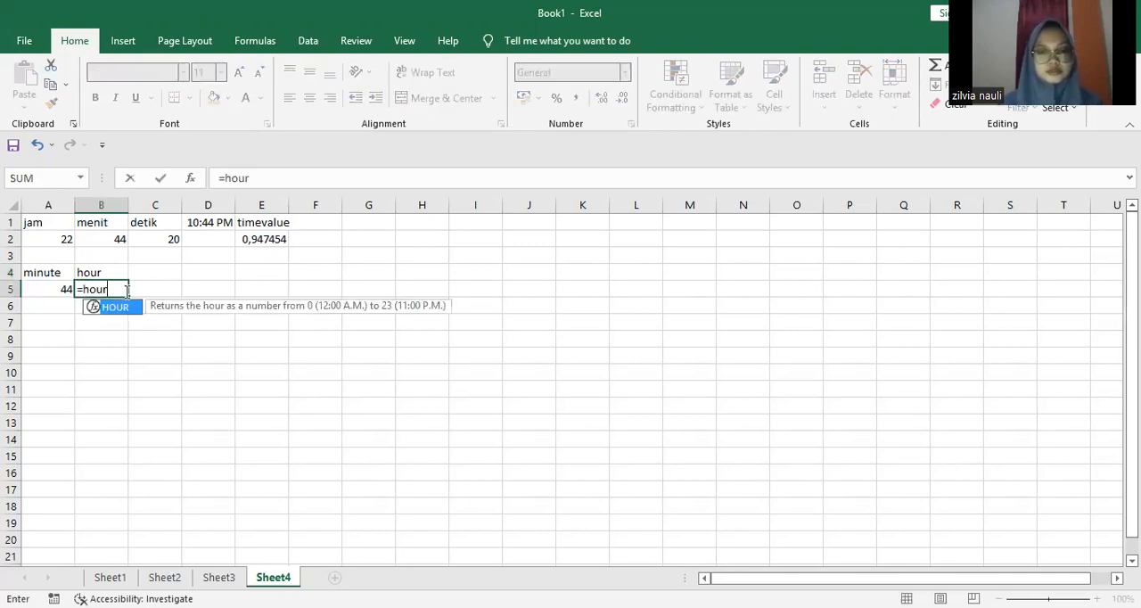
double_click(114, 307)
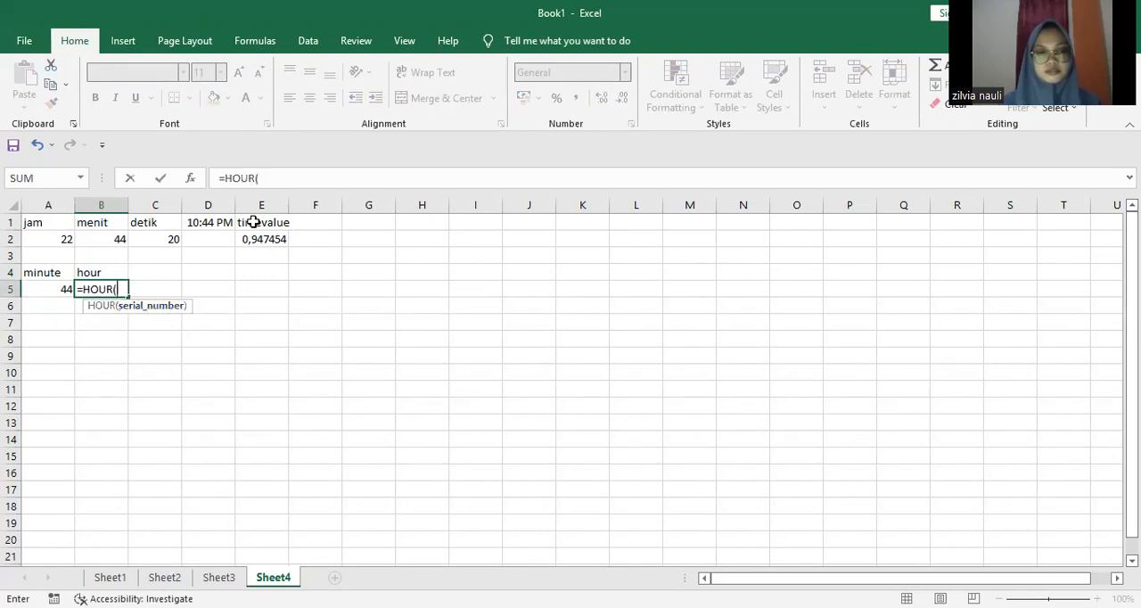
left_click(259, 237)
type(")")
key("Return")
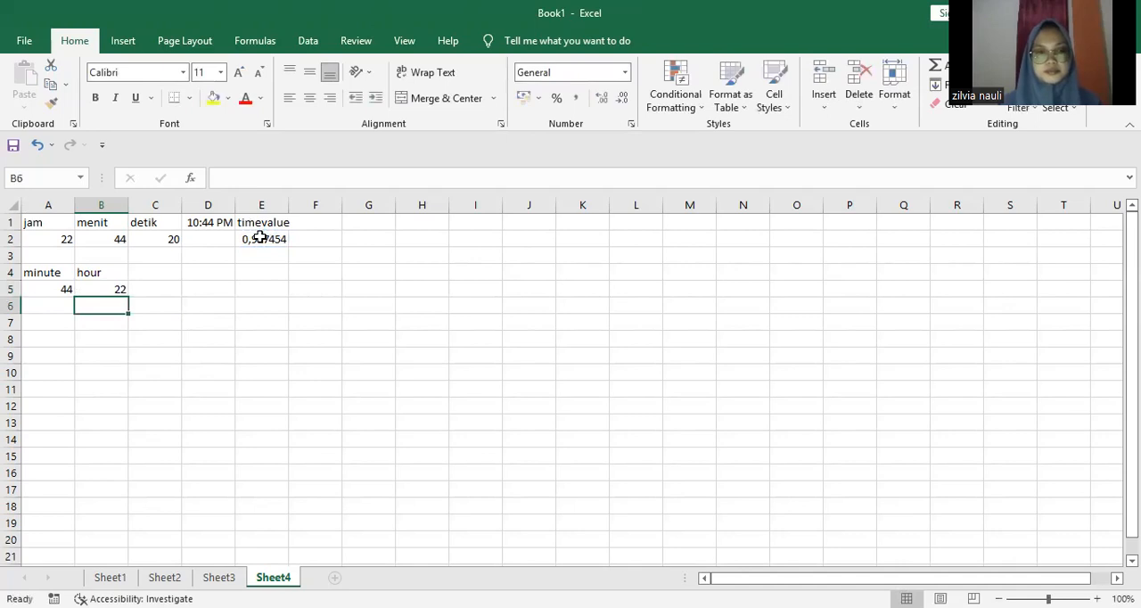